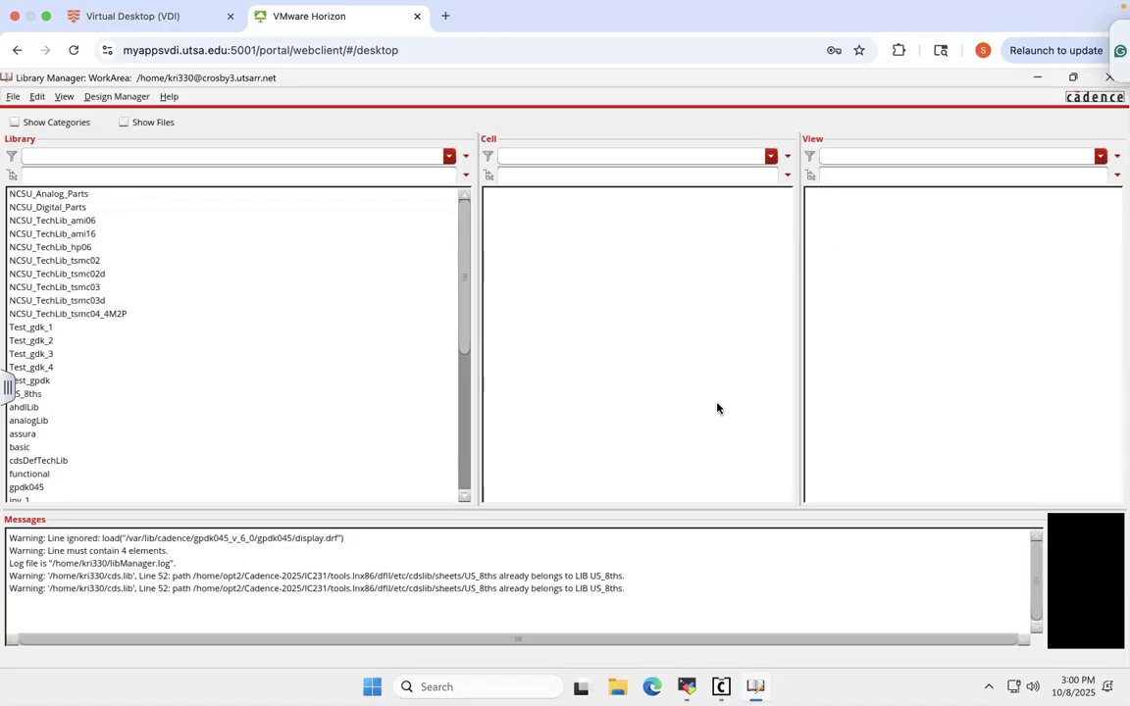
{"action": "left_click", "coordinate": [59, 273]}
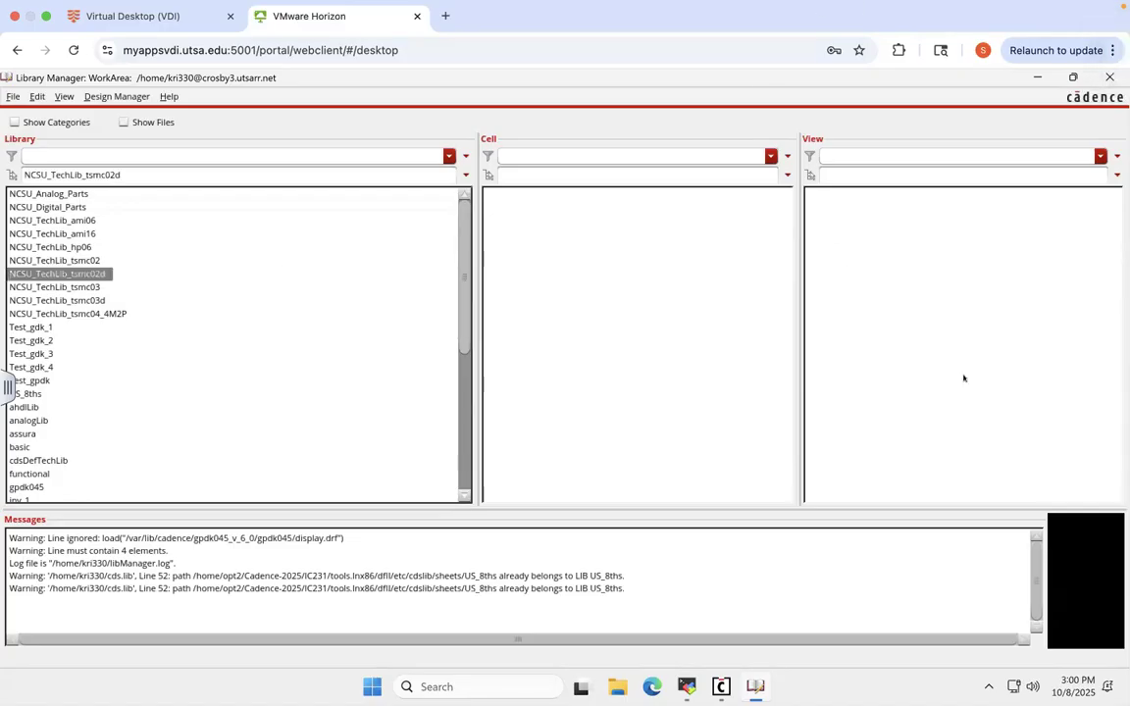
{"action": "left_click", "coordinate": [34, 367]}
{"action": "left_click", "coordinate": [530, 194]}
{"action": "left_click", "coordinate": [48, 193]}
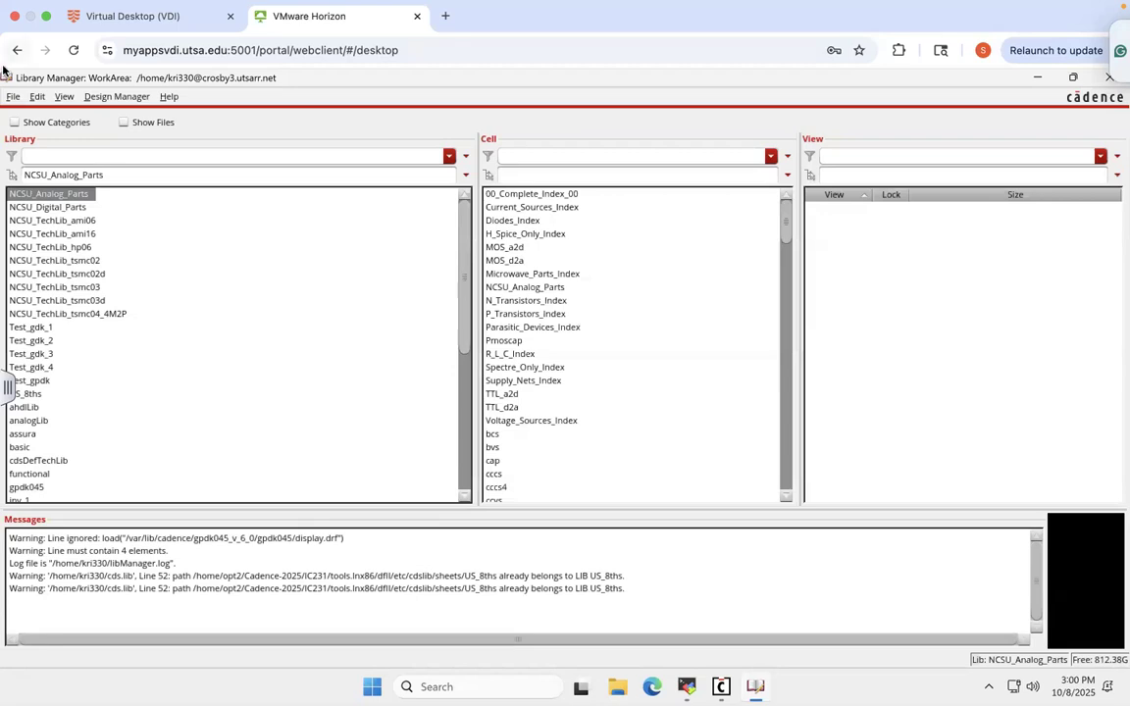
- Create a new design library named inverter_final_1 in the home directory
{"action": "left_click", "coordinate": [13, 97]}
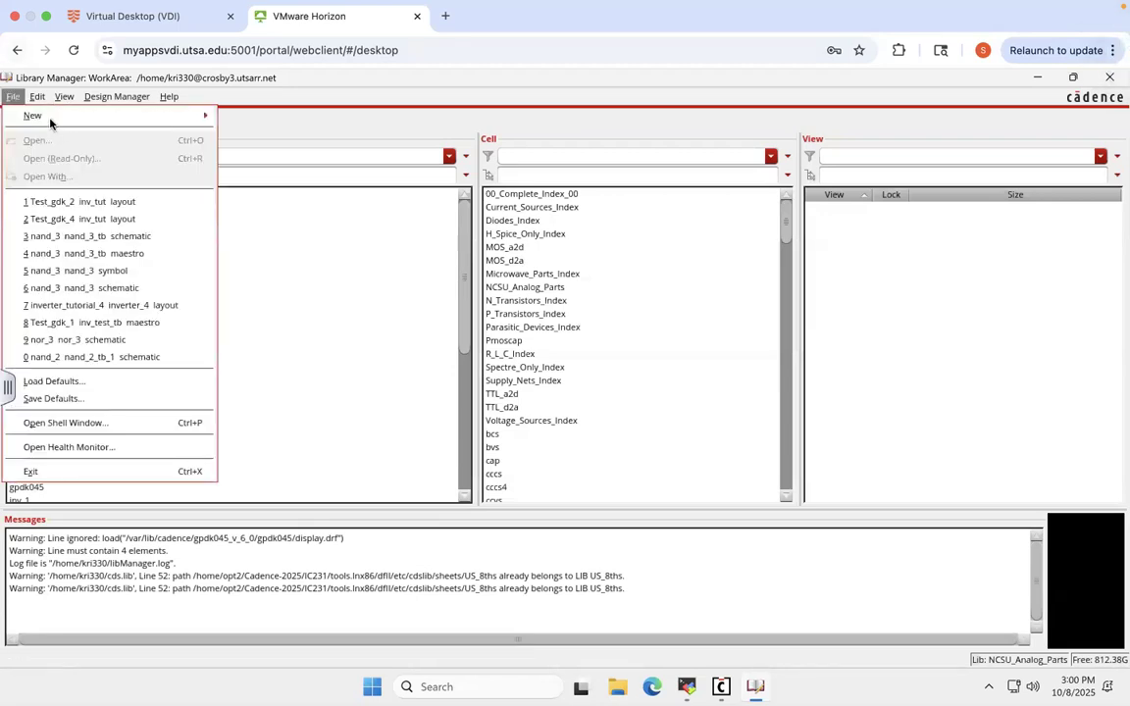
{"action": "mouse_move", "coordinate": [50, 119]}
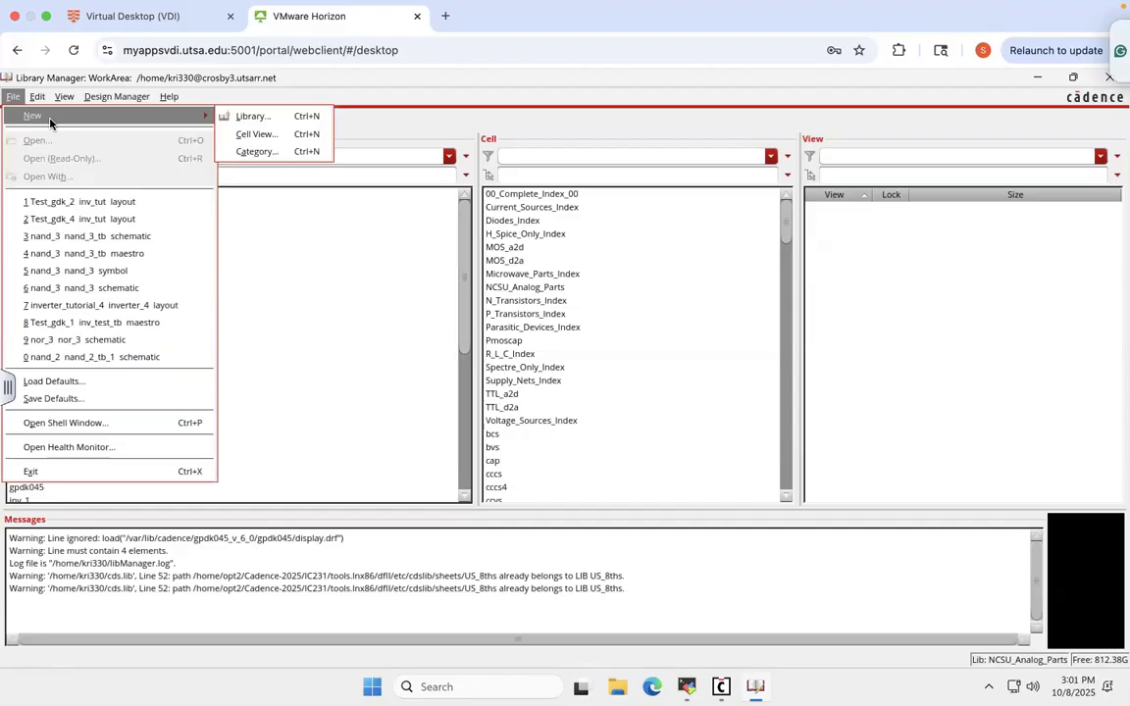
{"action": "left_click", "coordinate": [252, 117]}
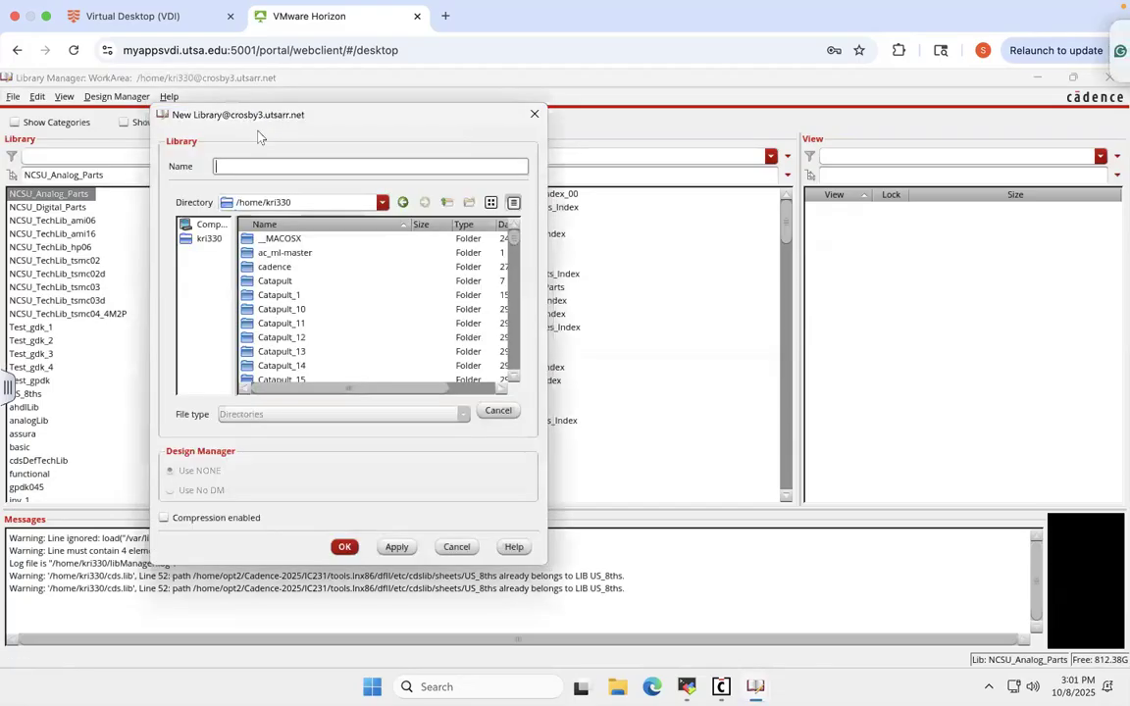
{"action": "left_click", "coordinate": [319, 170]}
{"action": "type", "text": "inverter_final"}
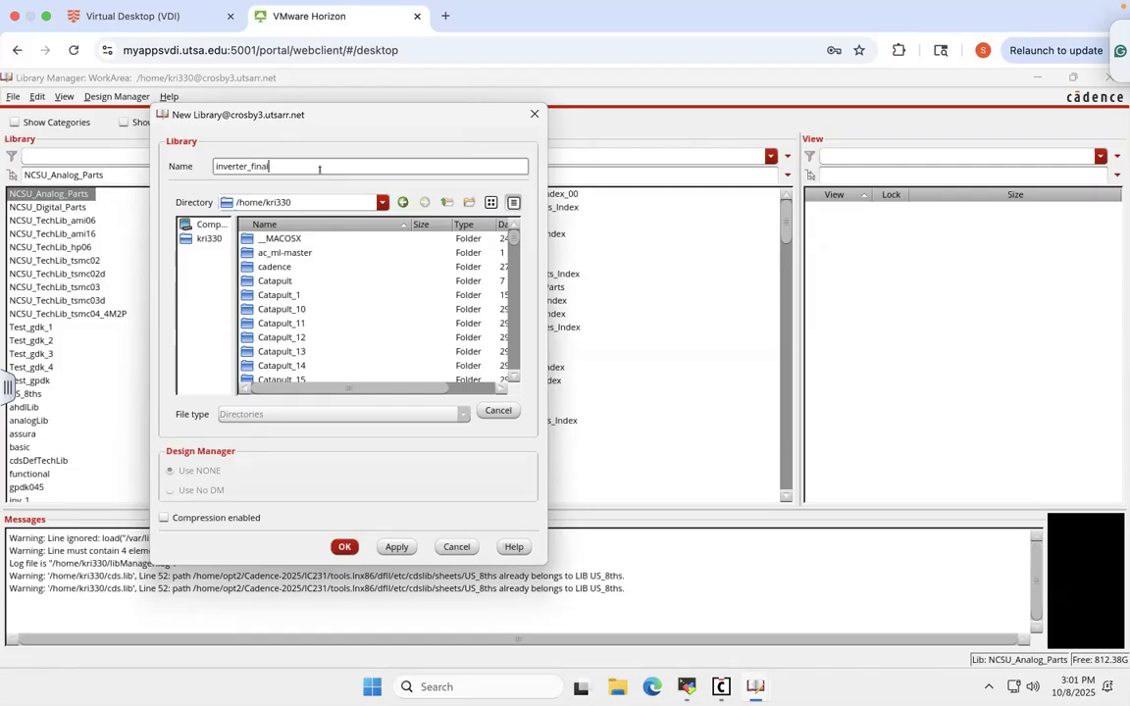
{"action": "type", "text": "_1"}
{"action": "left_click", "coordinate": [344, 547]}
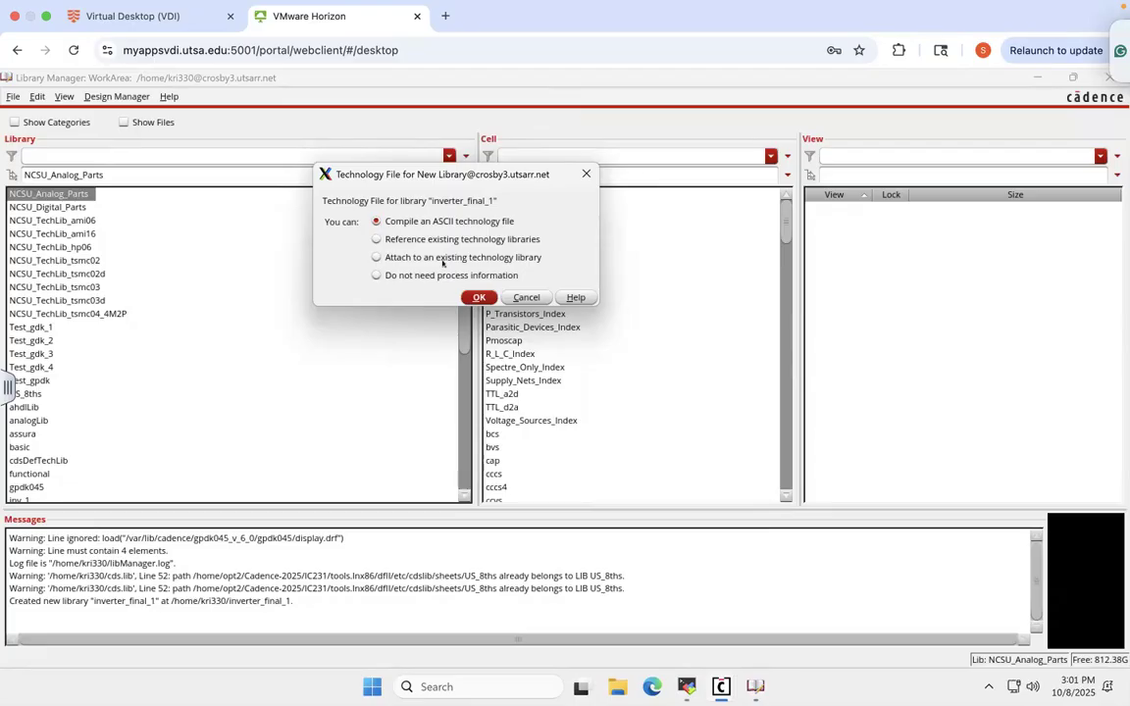
- Attach the inverter_final_1 library to the existing technology library gpdk045
{"action": "left_click", "coordinate": [444, 258]}
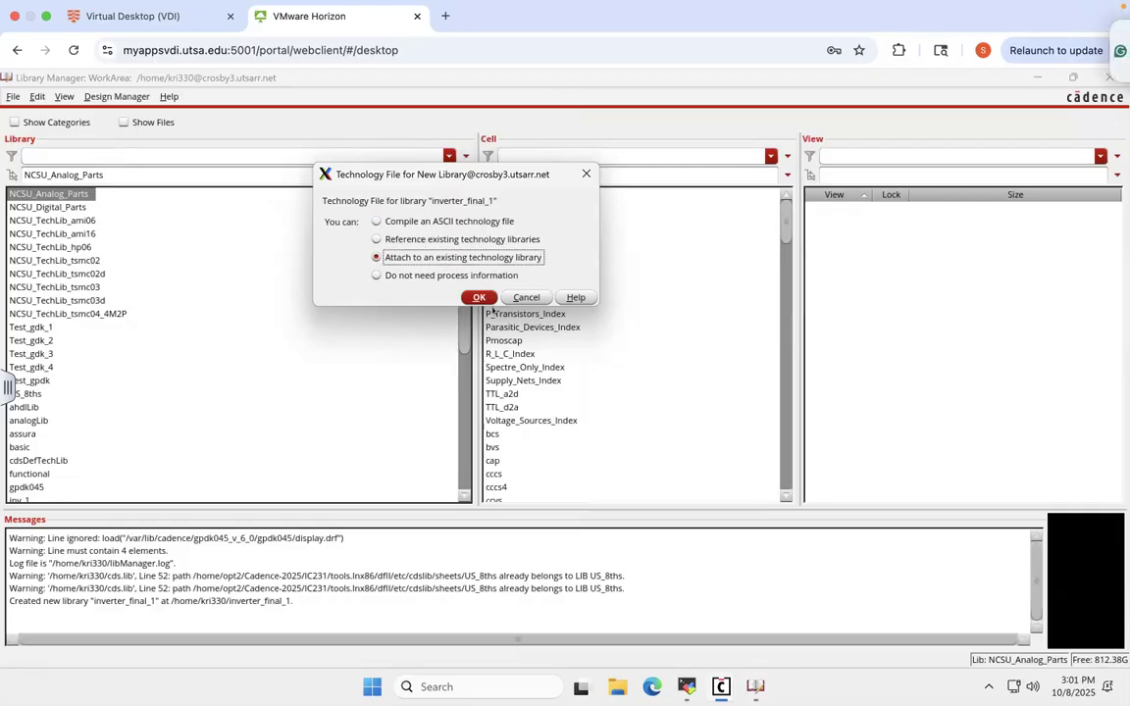
{"action": "left_click", "coordinate": [479, 298]}
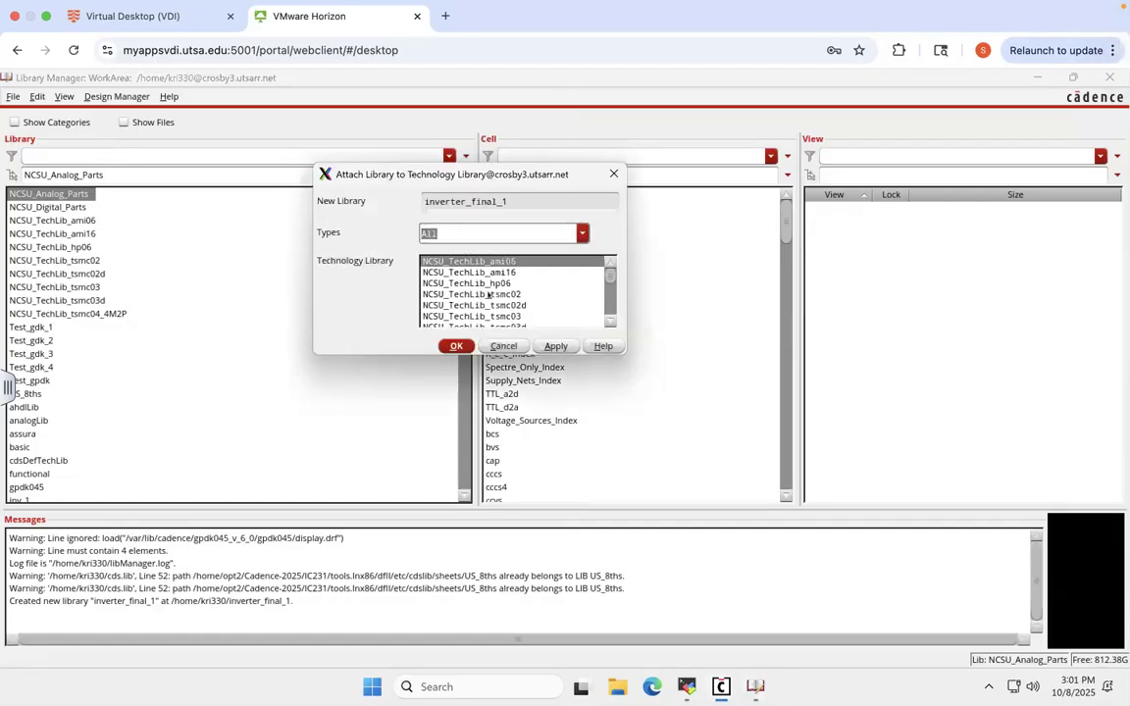
{"action": "left_click_drag", "start_coordinate": [624, 350], "coordinate": [726, 354]}
{"action": "left_click_drag", "start_coordinate": [578, 359], "coordinate": [588, 500]}
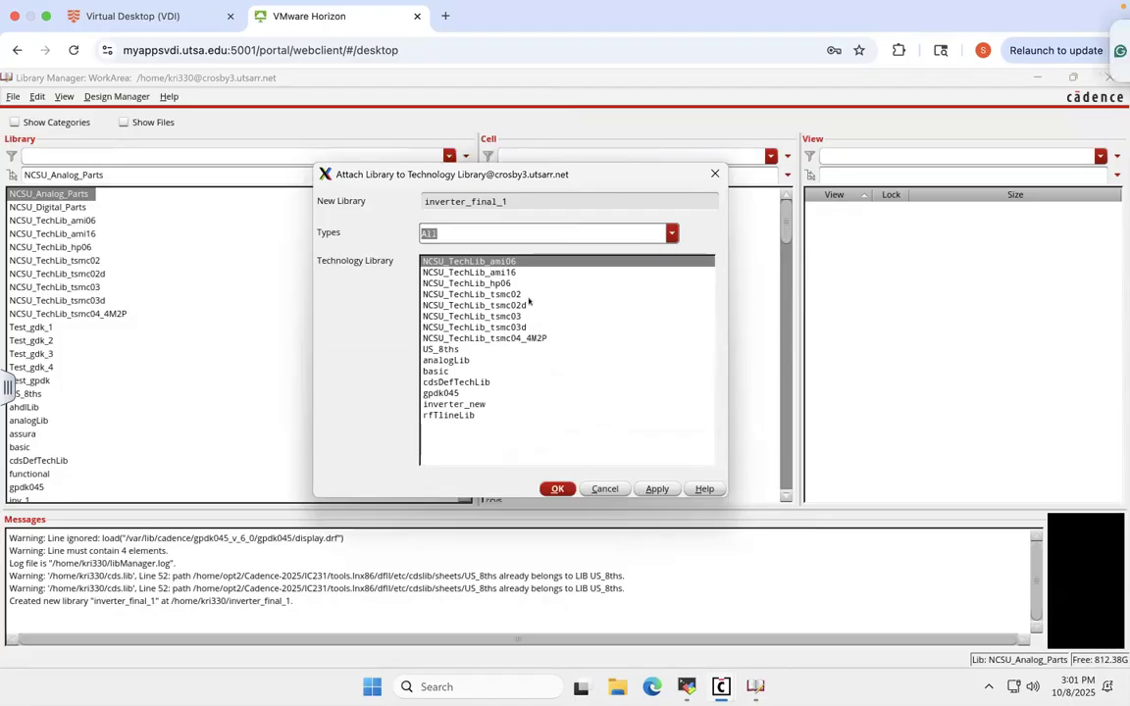
{"action": "left_click", "coordinate": [439, 393]}
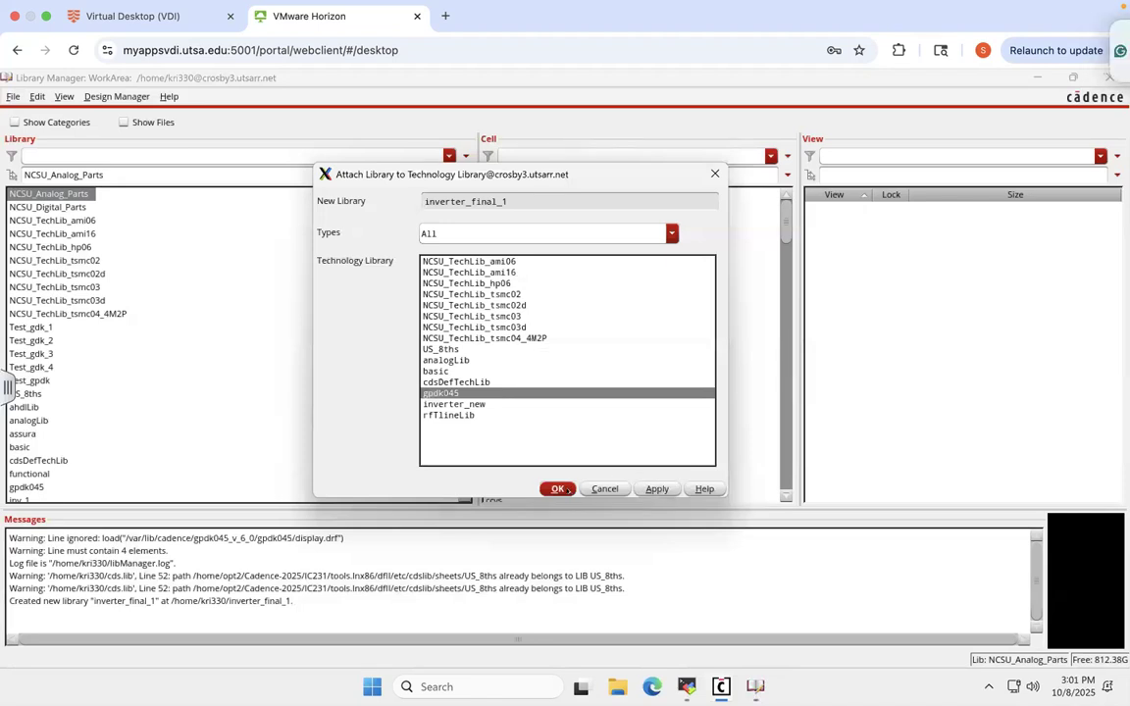
{"action": "left_click", "coordinate": [565, 490]}
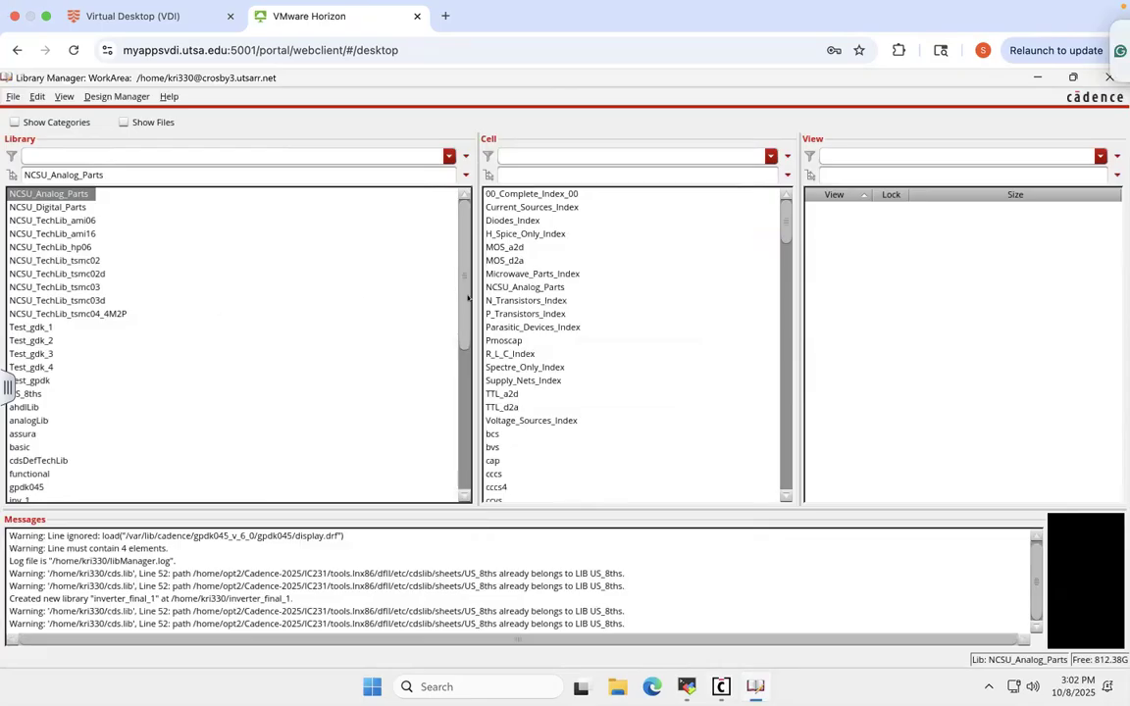
- Create a cell view named inv_tut in the inverter_final_1 library, with type schematic, opened with Schematics L
{"action": "scroll", "coordinate": [452, 376], "scroll_direction": "down", "scroll_amount": 4}
{"action": "scroll", "coordinate": [452, 376], "scroll_direction": "down", "scroll_amount": 3}
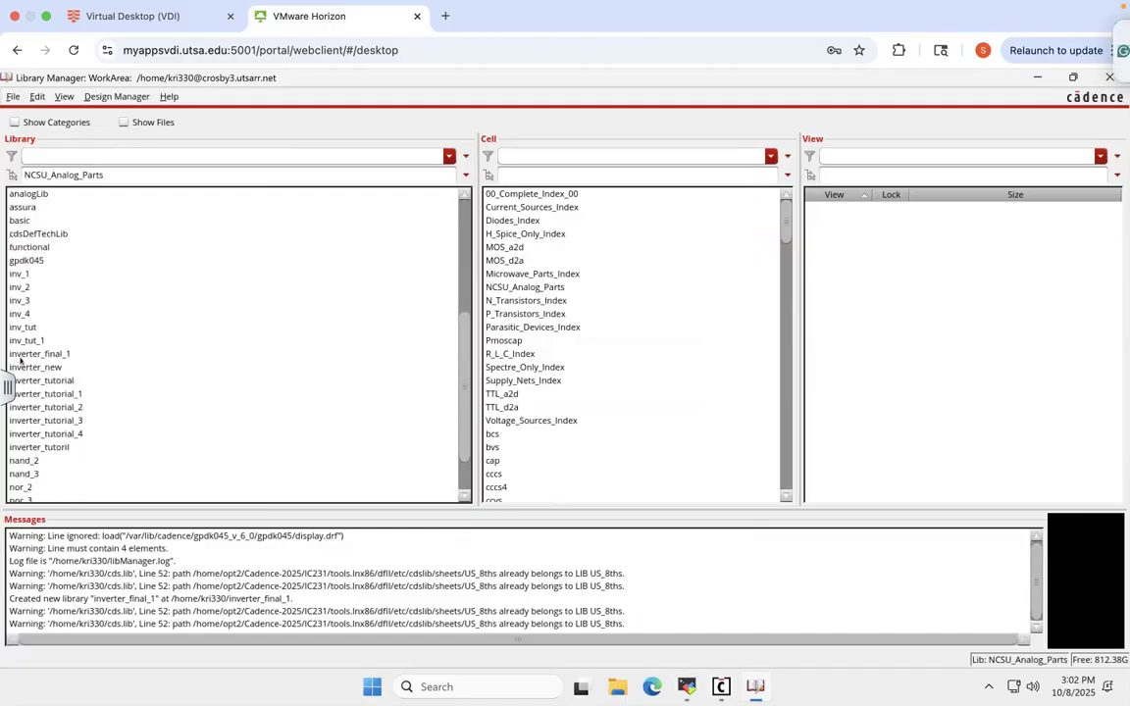
{"action": "left_click", "coordinate": [22, 354]}
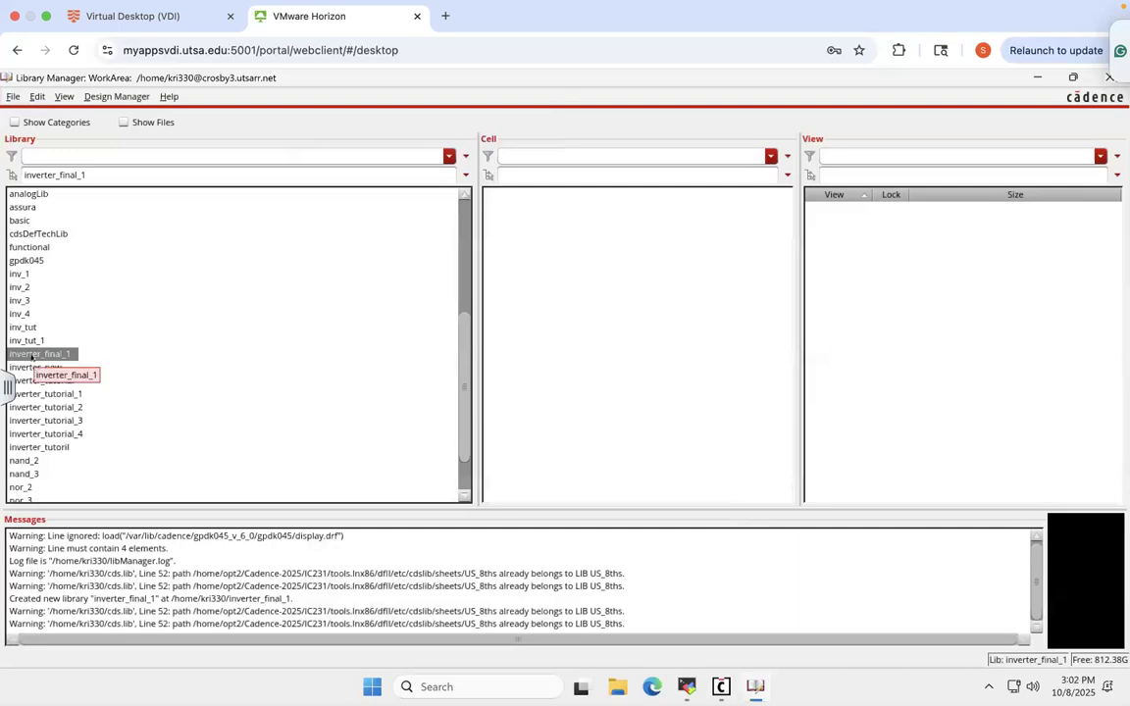
{"action": "left_click", "coordinate": [12, 97]}
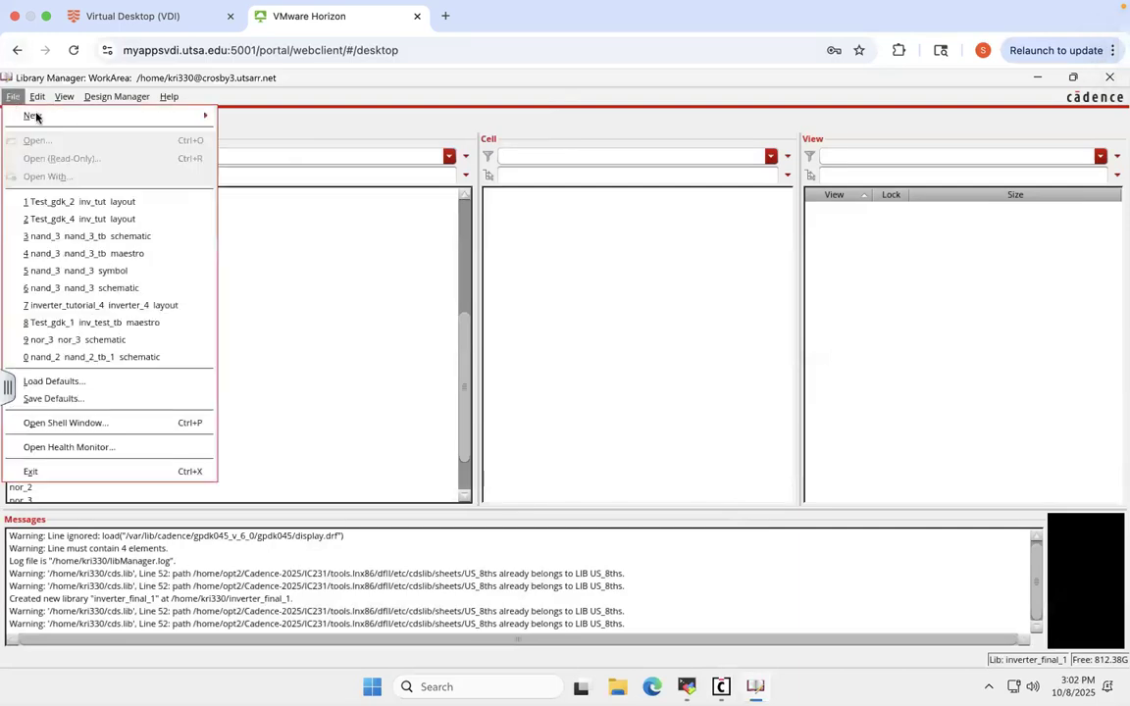
{"action": "mouse_move", "coordinate": [36, 116]}
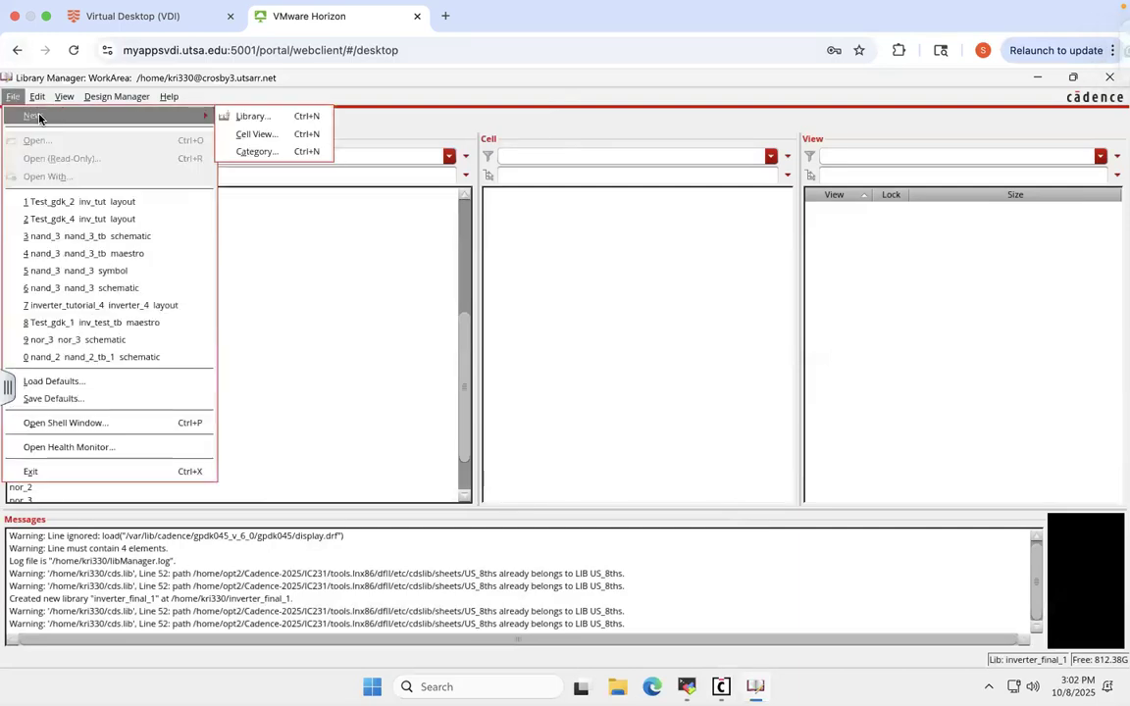
{"action": "left_click", "coordinate": [259, 135]}
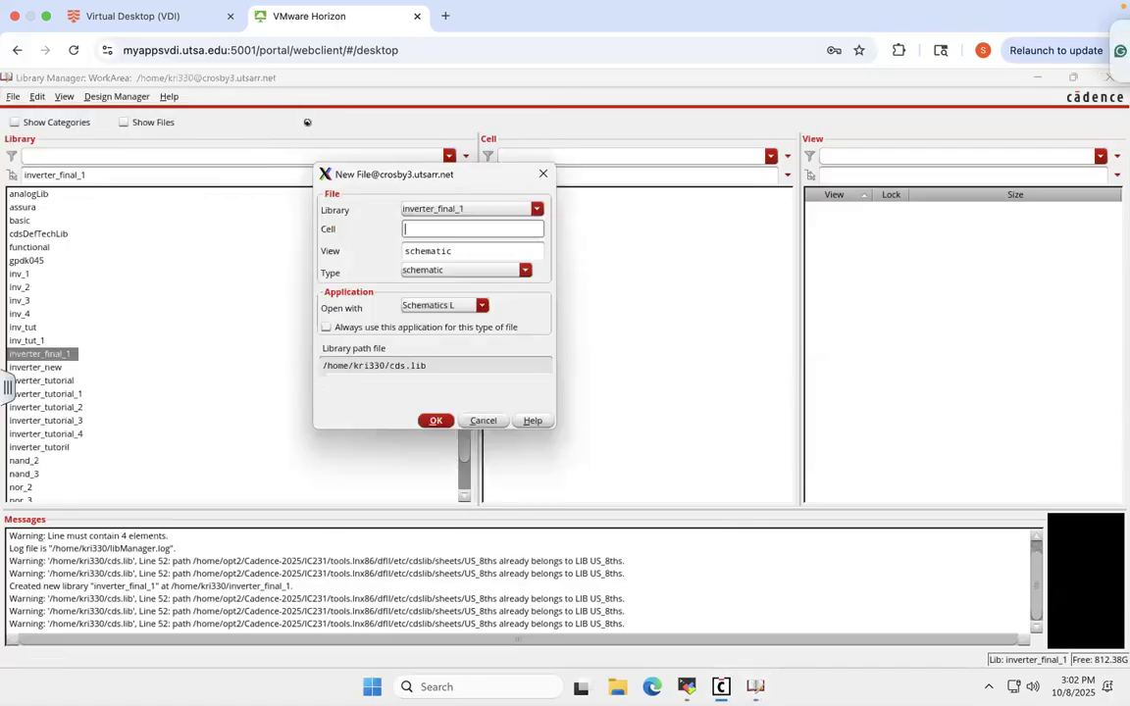
{"action": "type", "text": "inv_tut"}
{"action": "left_click", "coordinate": [466, 272]}
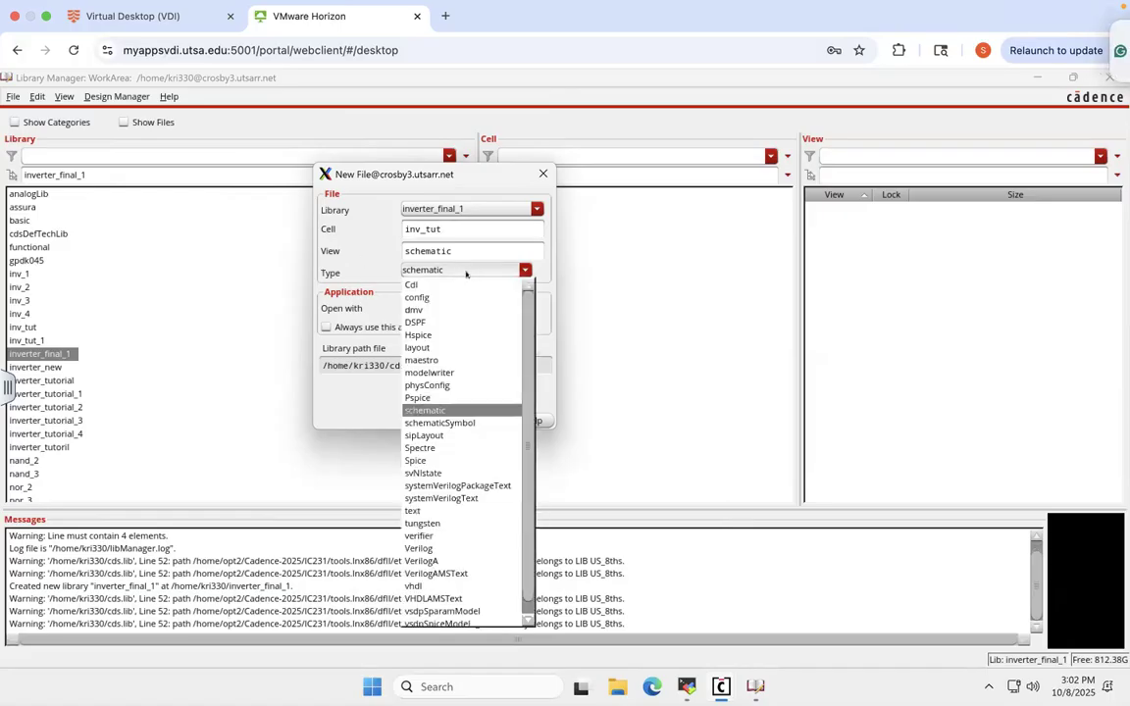
{"action": "left_click", "coordinate": [437, 411]}
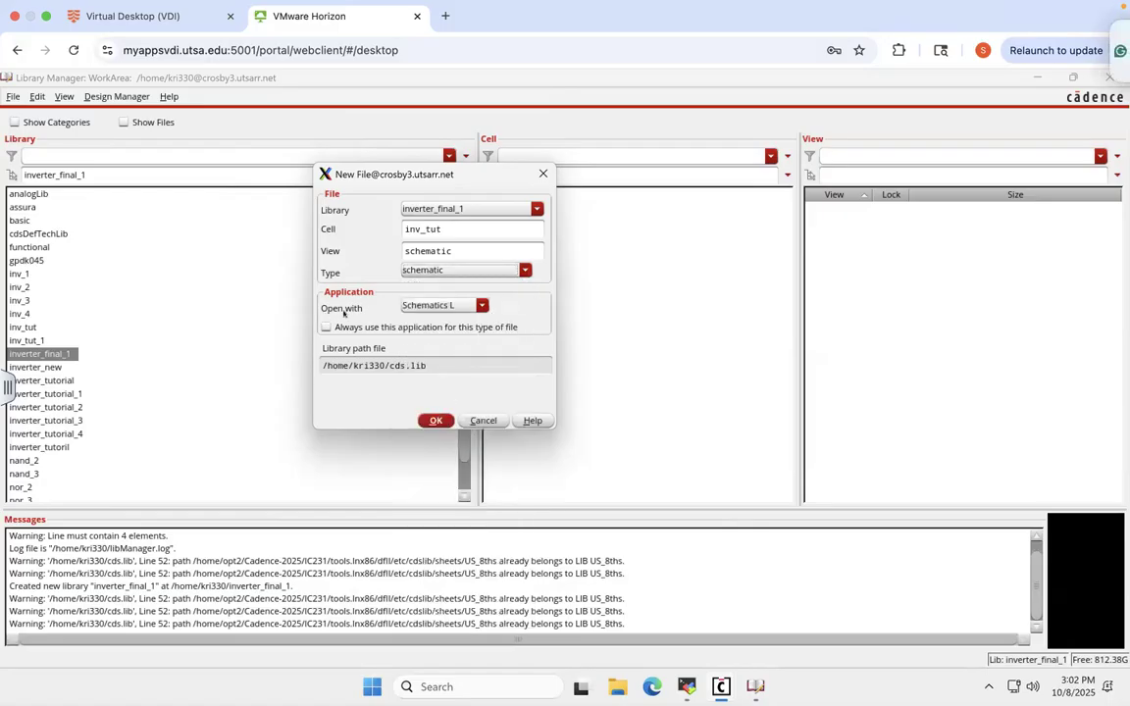
{"action": "left_click", "coordinate": [481, 306]}
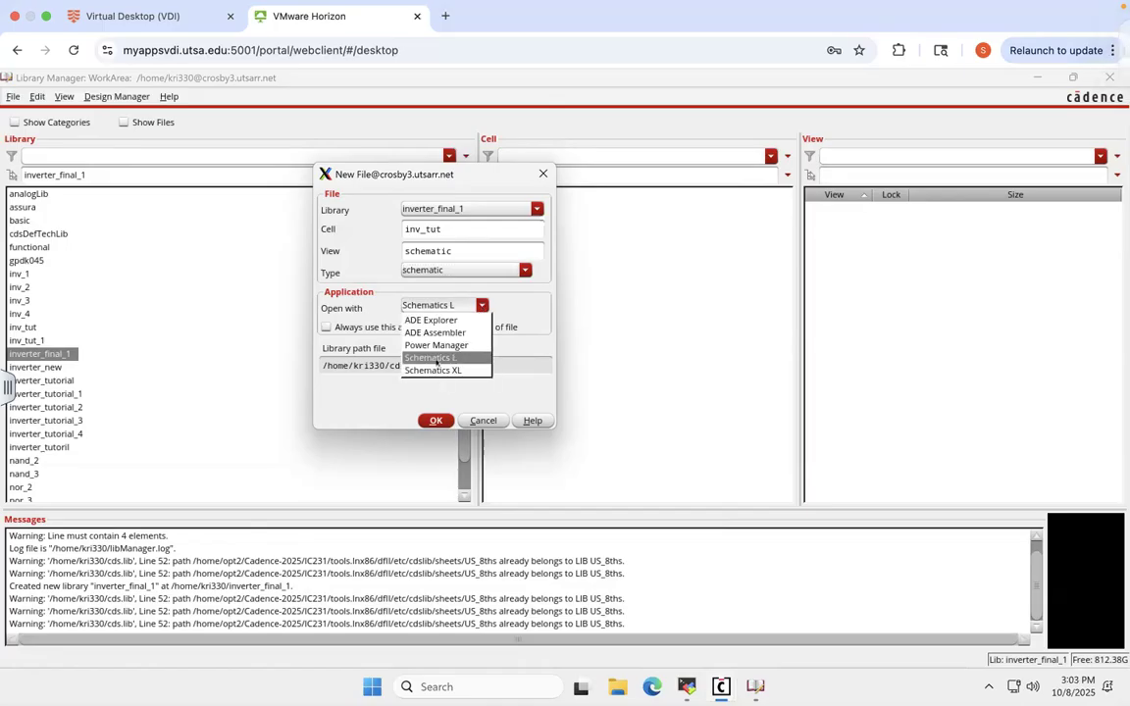
{"action": "left_click", "coordinate": [458, 357]}
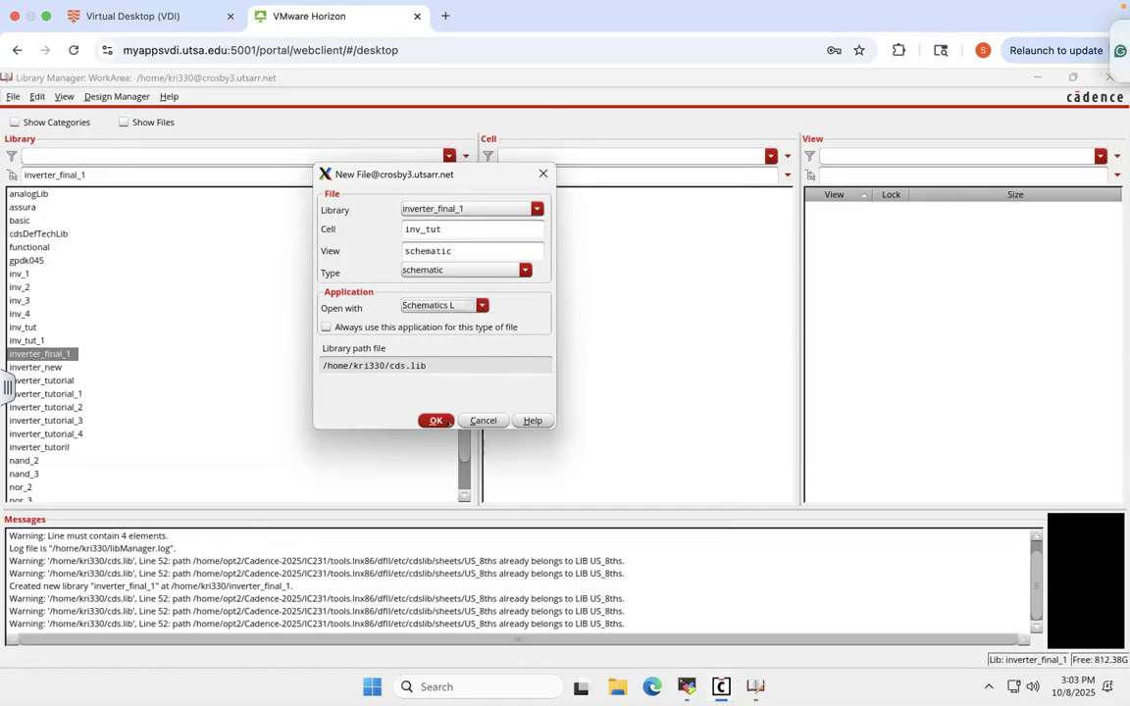
{"action": "left_click", "coordinate": [437, 421]}
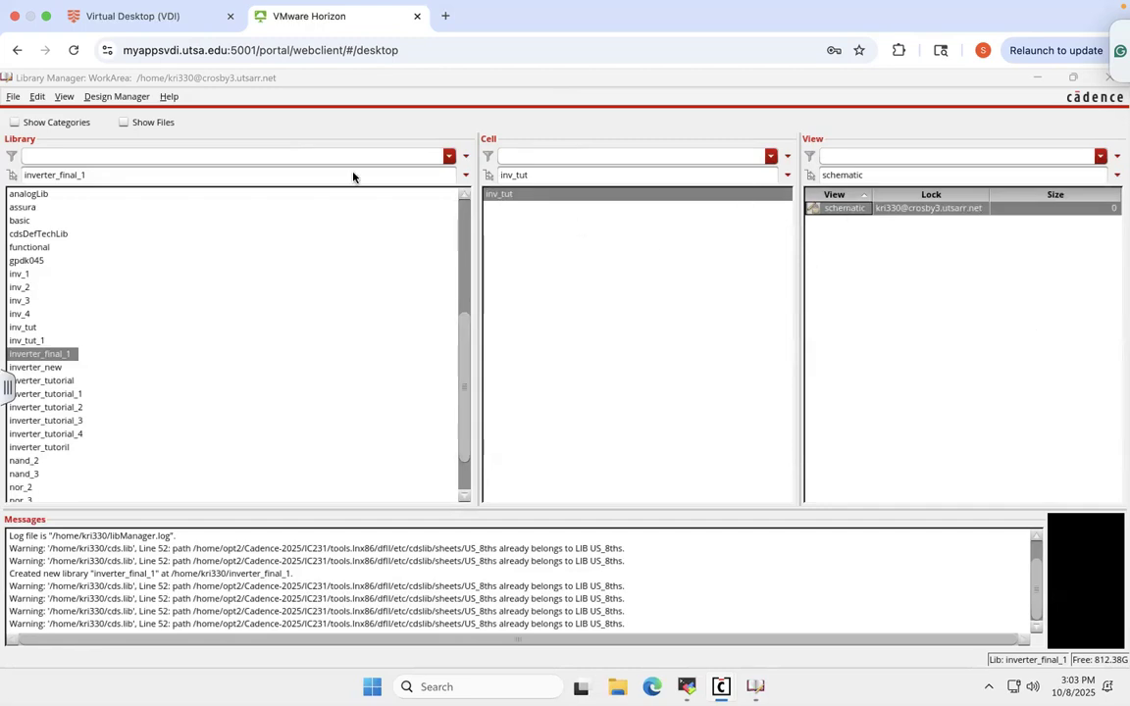
- Open the schematic view of the inv_tut cell and maximize its editor window
{"action": "left_click", "coordinate": [850, 209]}
{"action": "left_click", "coordinate": [854, 209]}
{"action": "left_click", "coordinate": [853, 209]}
{"action": "left_click", "coordinate": [854, 209]}
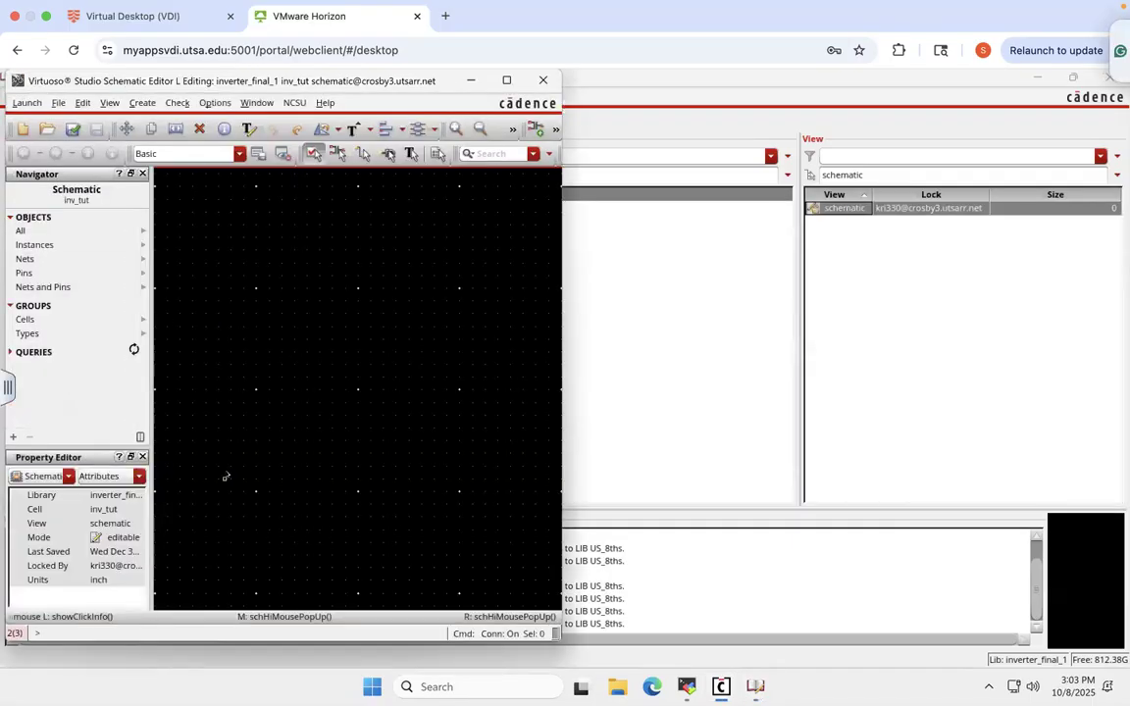
{"action": "left_click", "coordinate": [506, 81]}
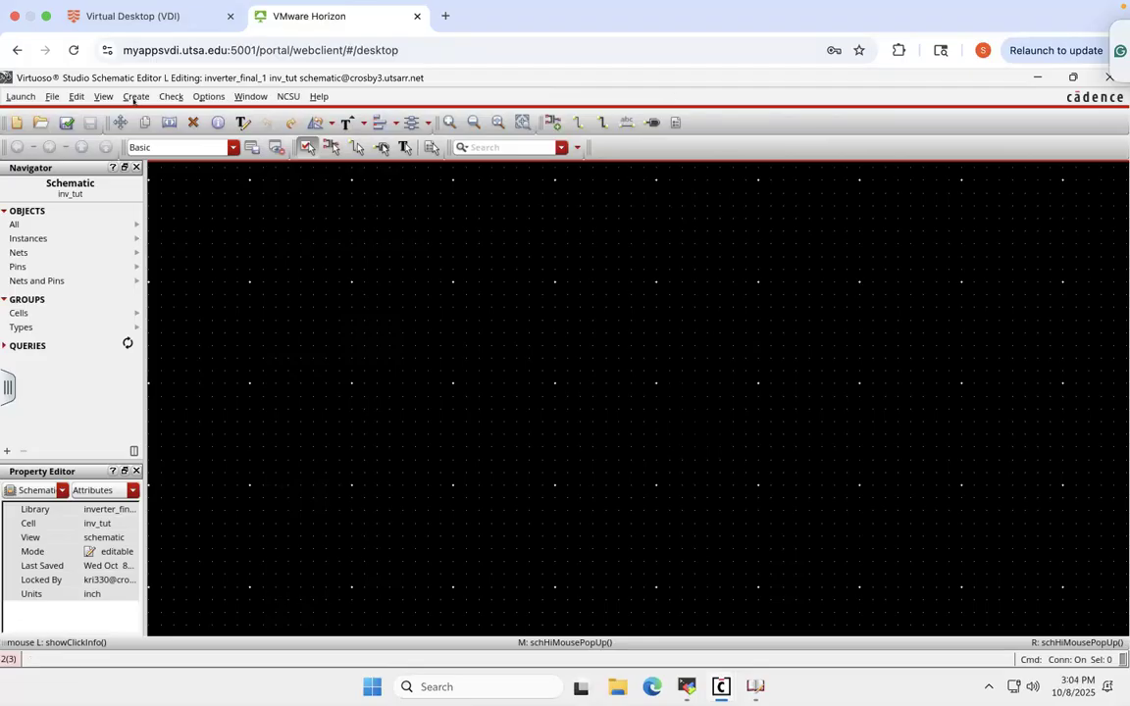
- Start adding an instance of the nmos1v cell's symbol from the gpdk045 library to the schematic
{"action": "left_click", "coordinate": [135, 97]}
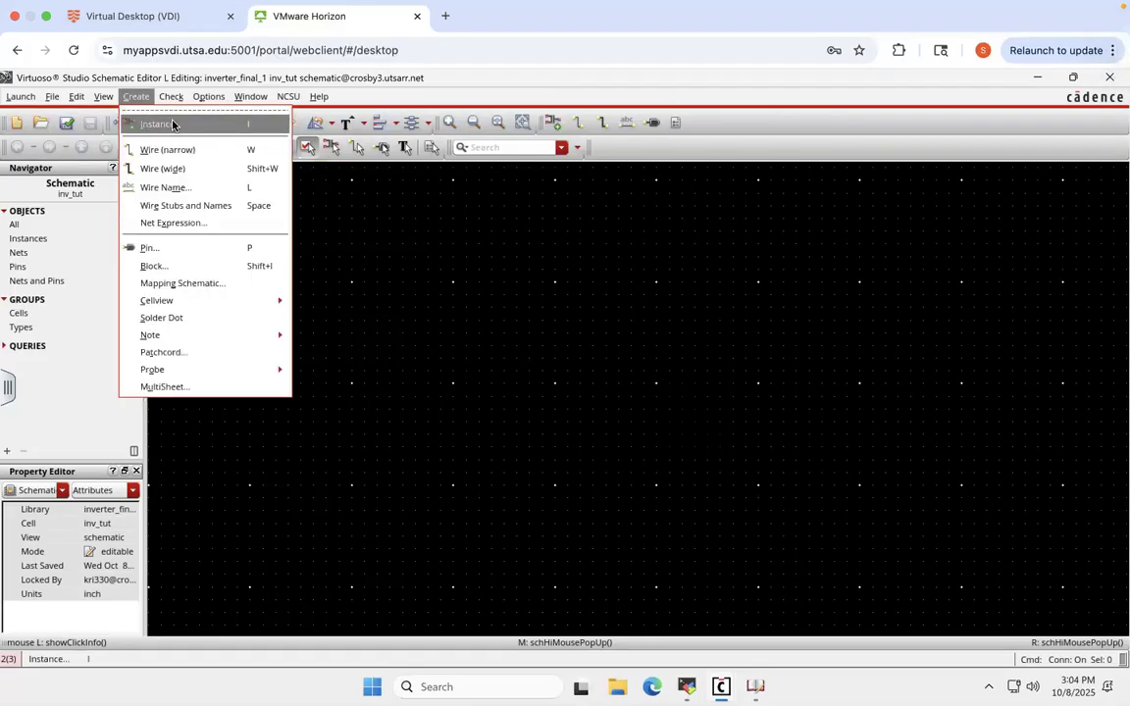
{"action": "left_click", "coordinate": [162, 123]}
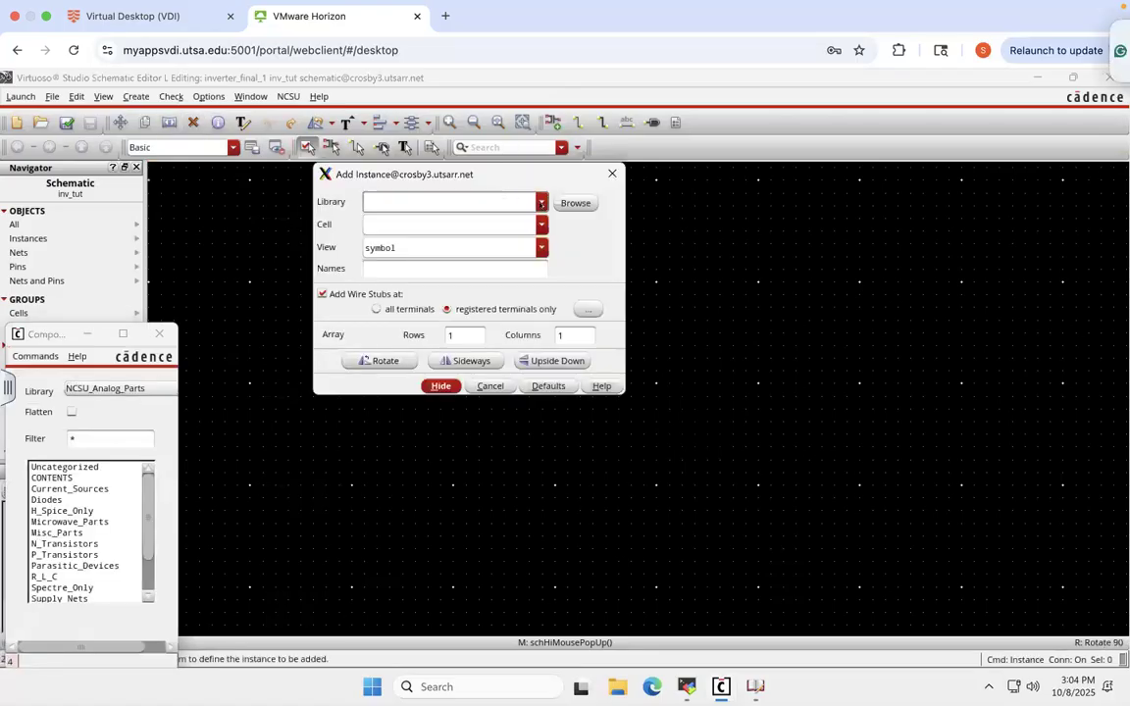
{"action": "left_click", "coordinate": [542, 202]}
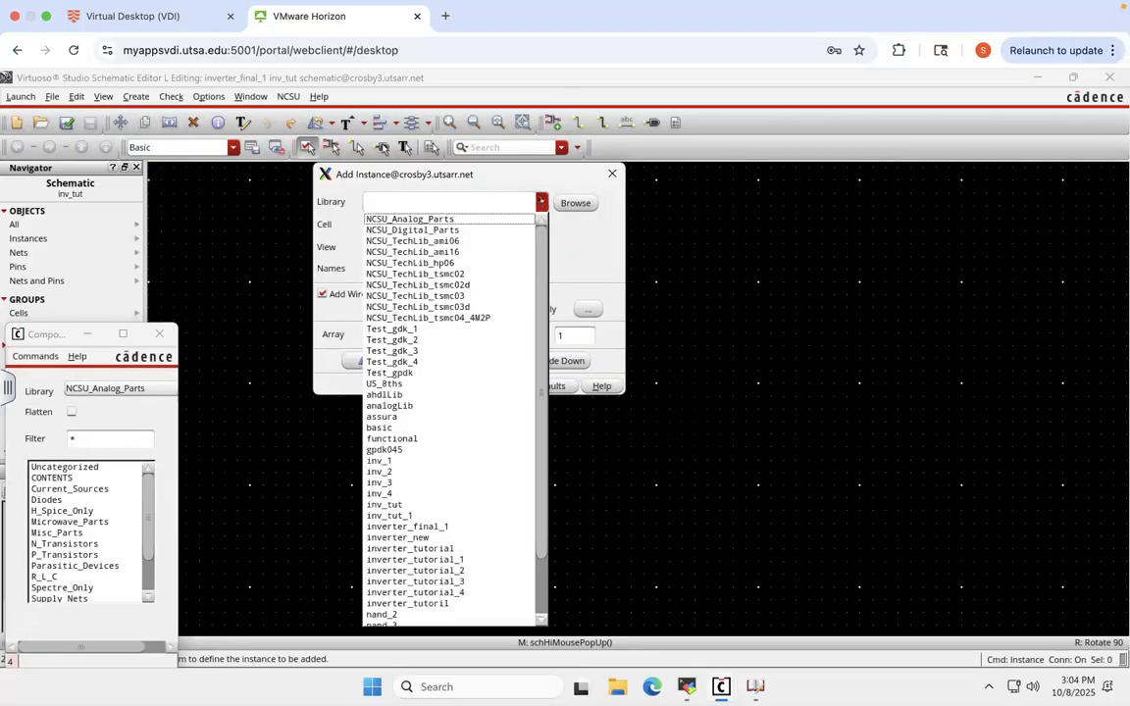
{"action": "left_click", "coordinate": [390, 449]}
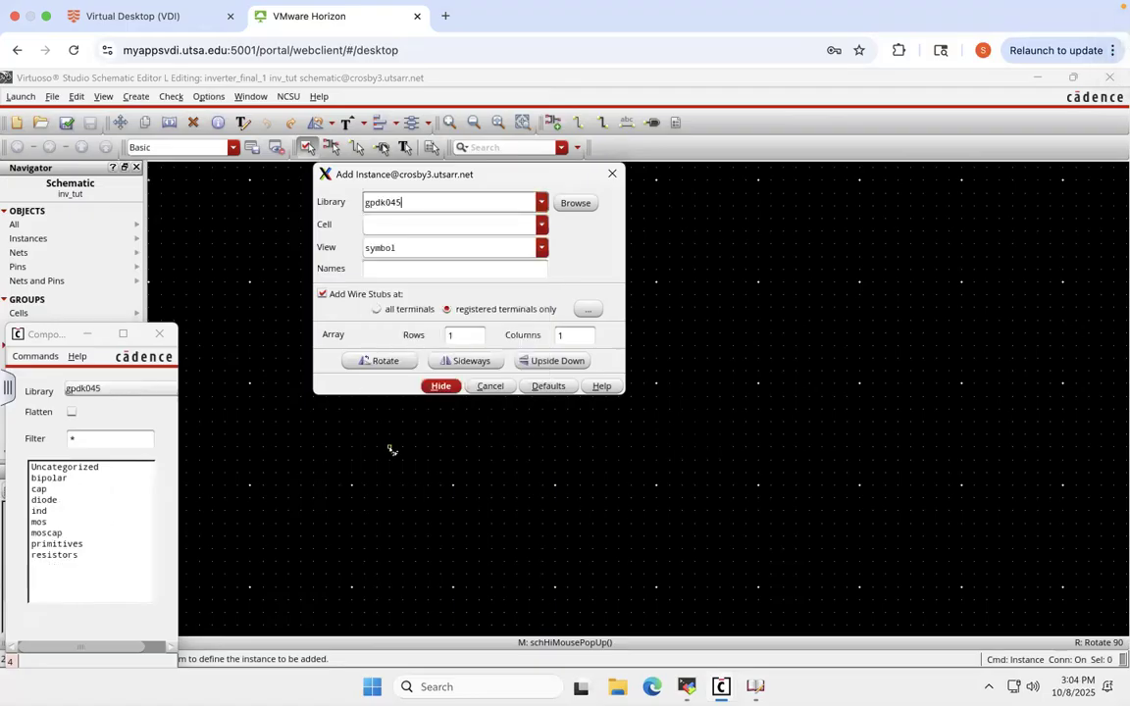
{"action": "left_click", "coordinate": [506, 225]}
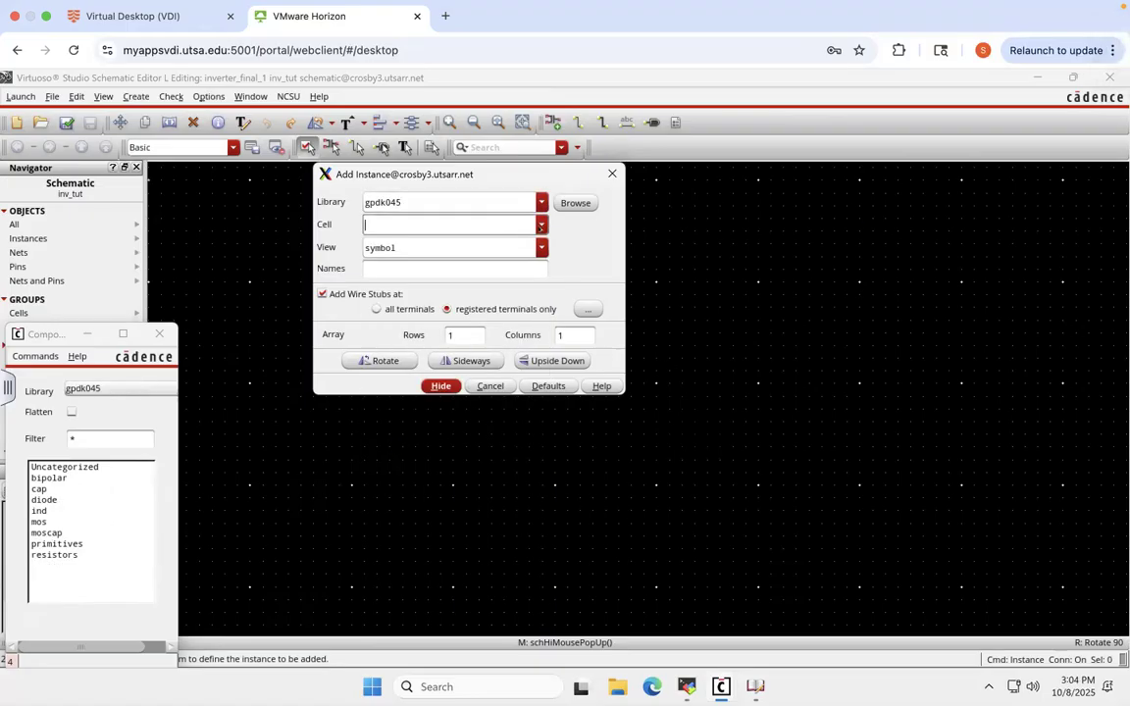
{"action": "left_click", "coordinate": [540, 225]}
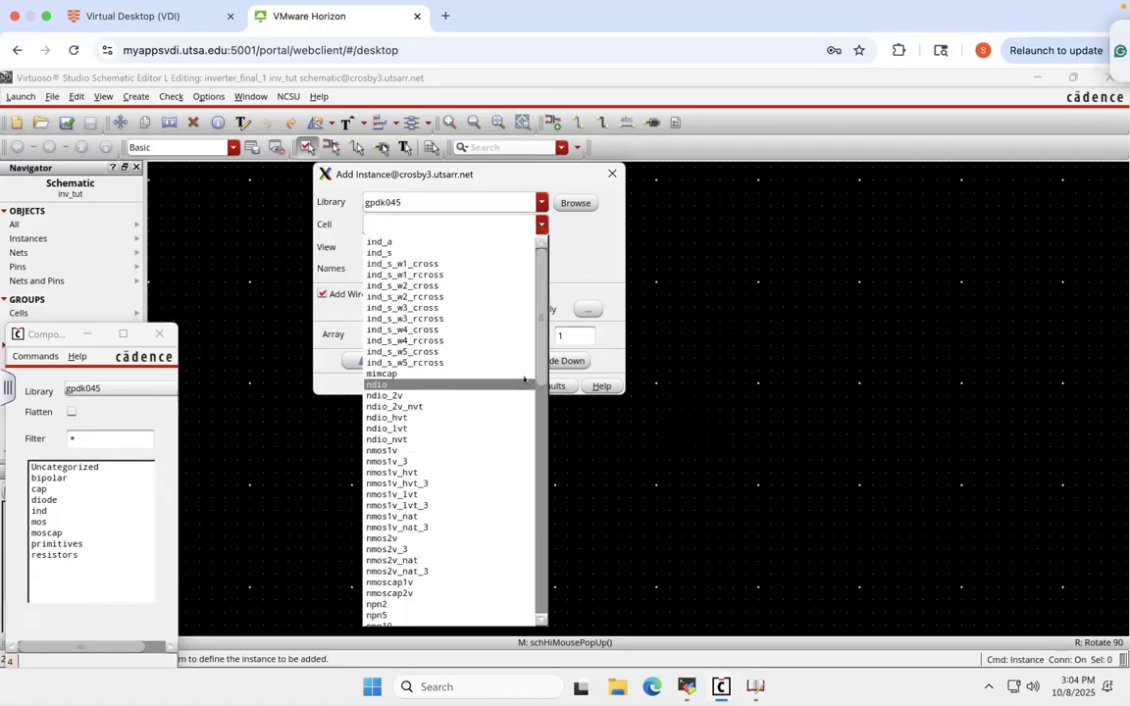
{"action": "left_click", "coordinate": [382, 451]}
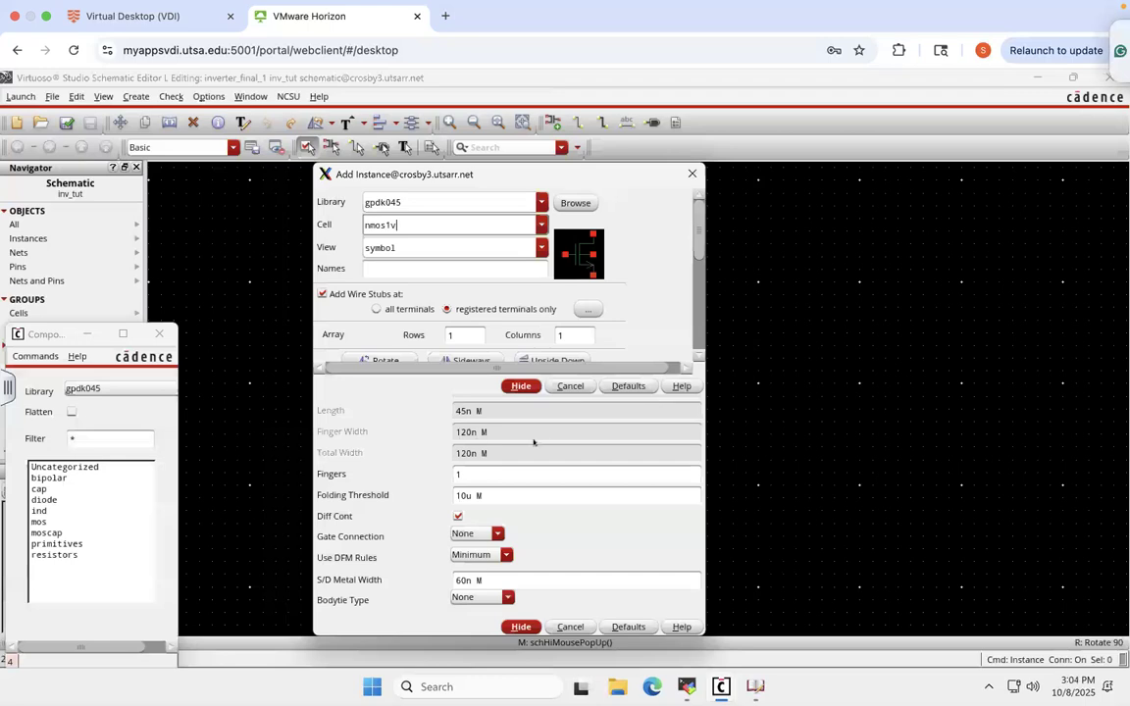
- Set the nmos1v instance's bodytie type to Integrated and hide the instance form
{"action": "left_click_drag", "start_coordinate": [606, 176], "coordinate": [662, 83]}
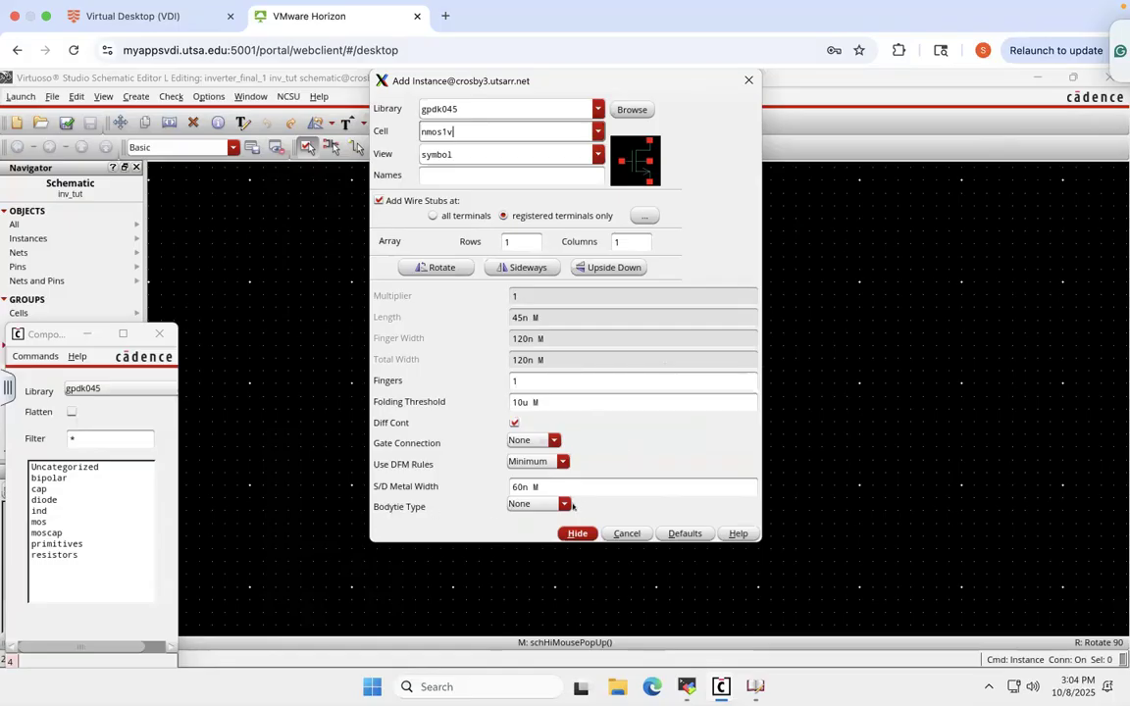
{"action": "left_click", "coordinate": [532, 506]}
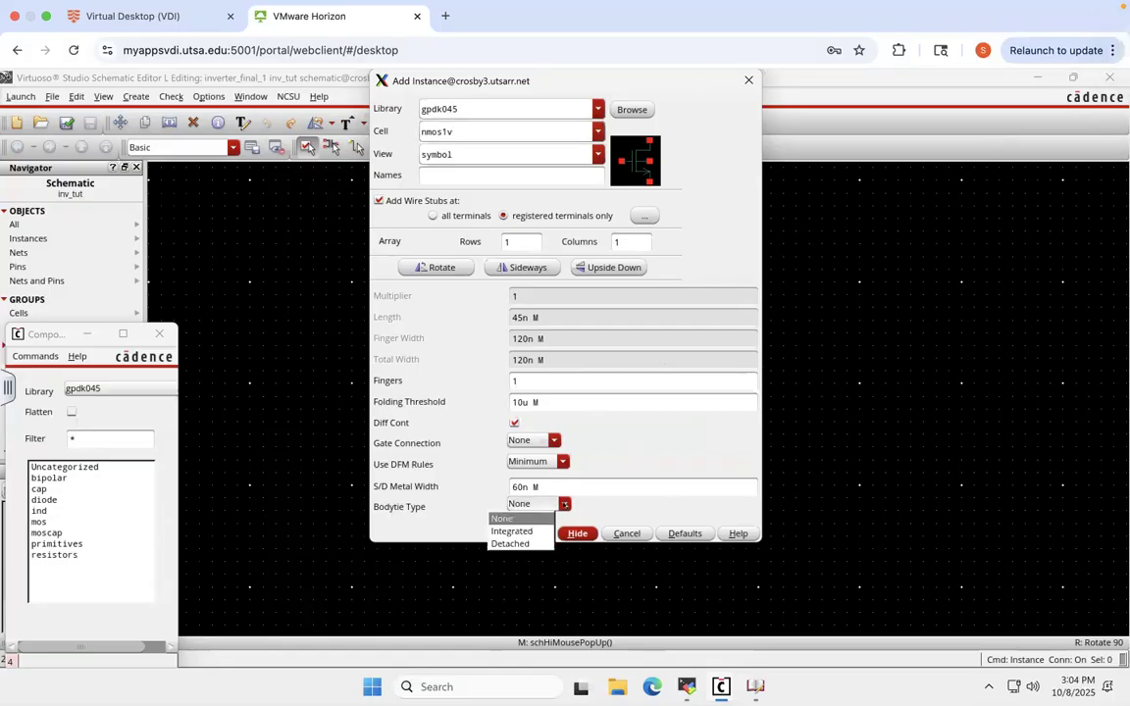
{"action": "left_click", "coordinate": [503, 531]}
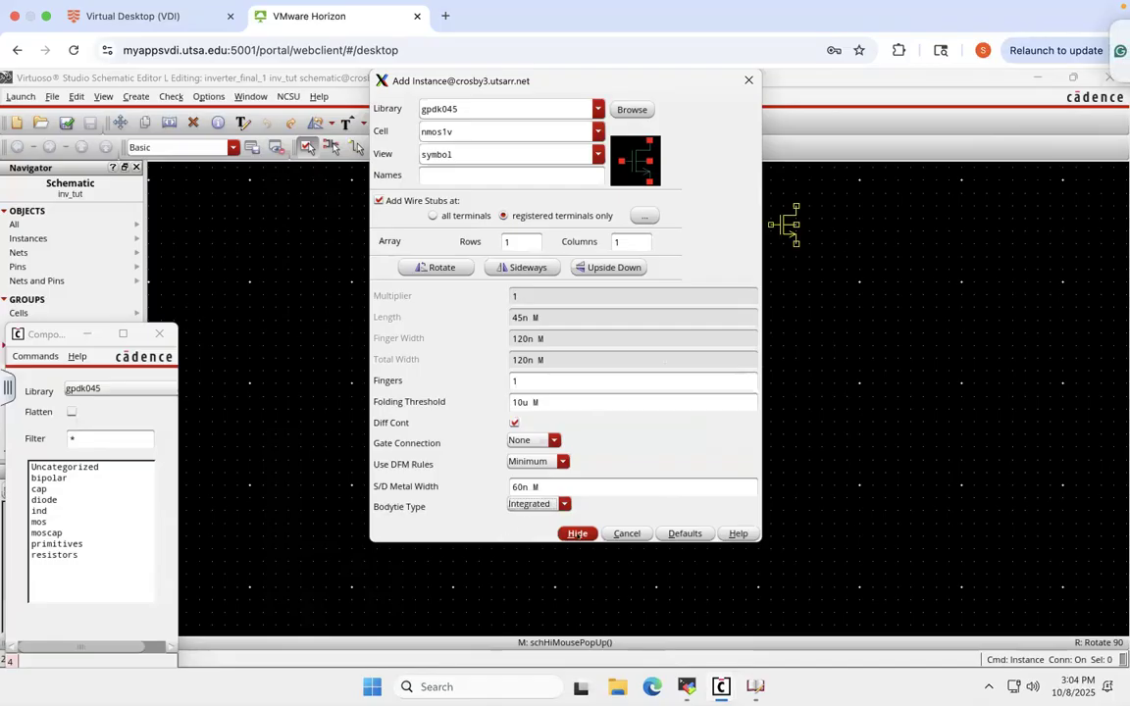
{"action": "left_click", "coordinate": [577, 534]}
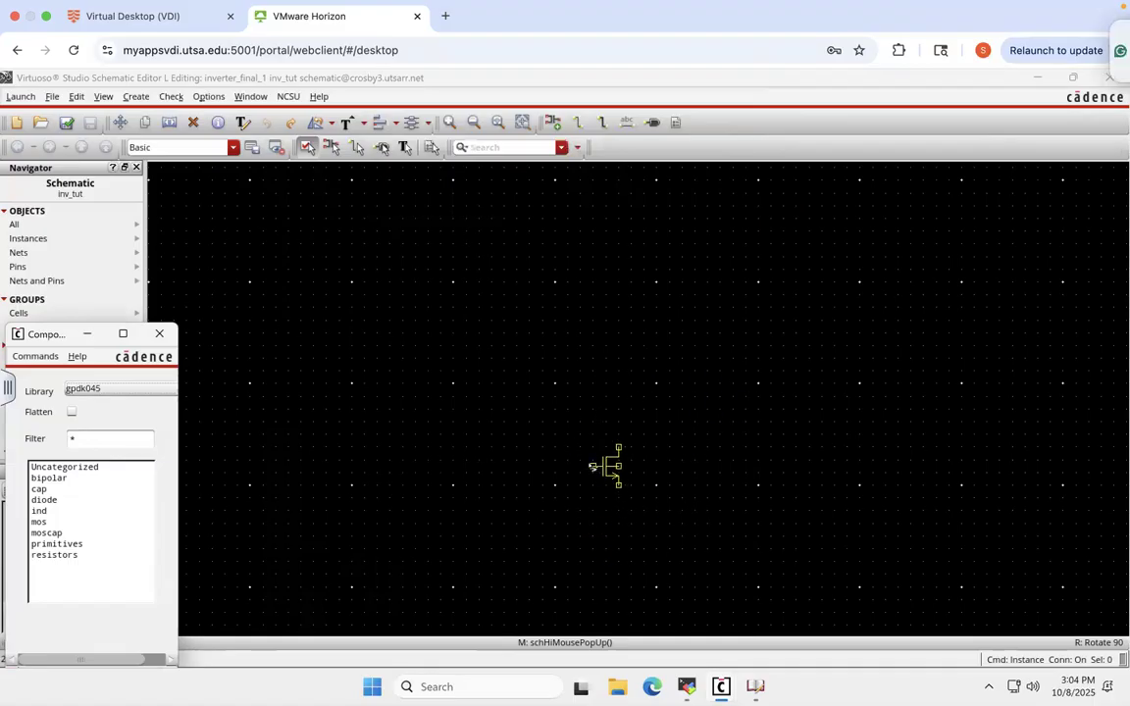
- Place the nmos1v instance in the lower middle of the schematic and end instance placement
{"action": "left_click", "coordinate": [593, 467]}
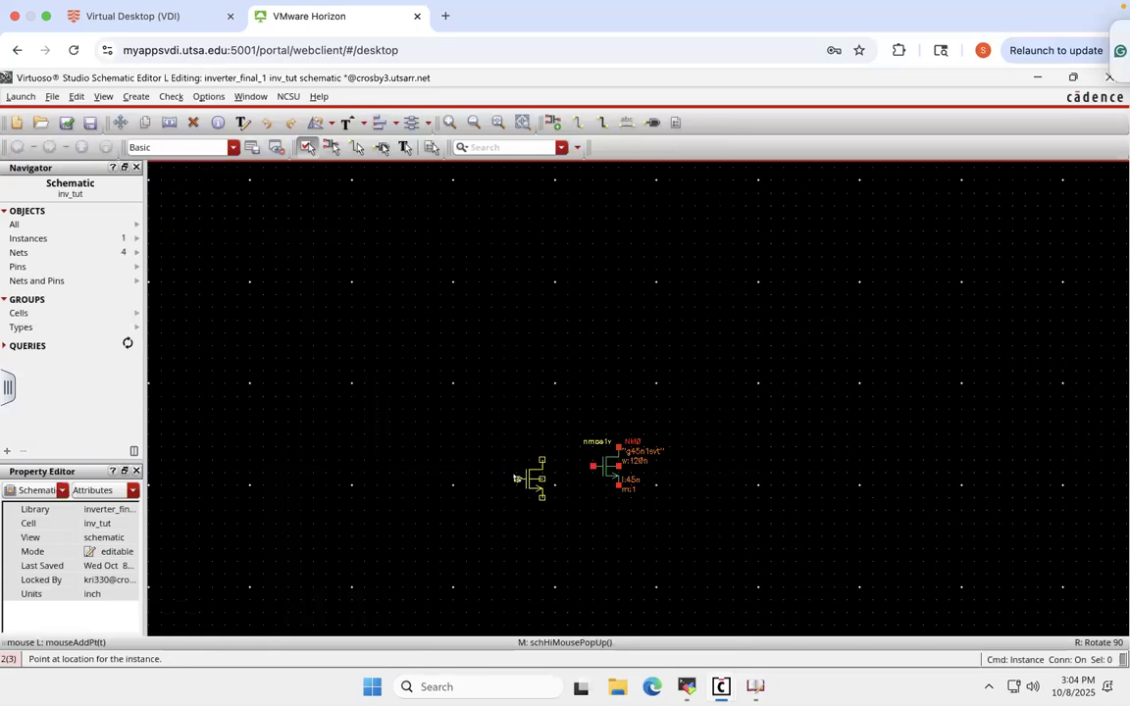
{"action": "key", "text": "Escape"}
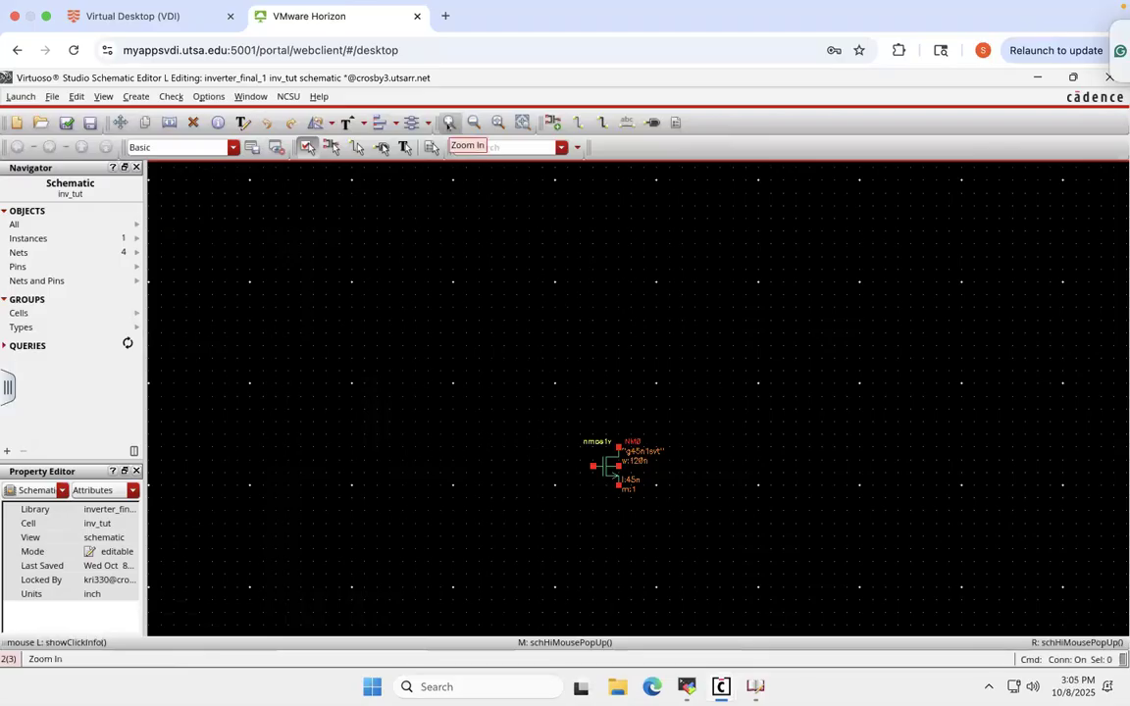
- Fit the schematic to the window and zoom out to leave working space around the NMOS transistor
{"action": "left_click", "coordinate": [450, 122]}
{"action": "left_click", "coordinate": [450, 122]}
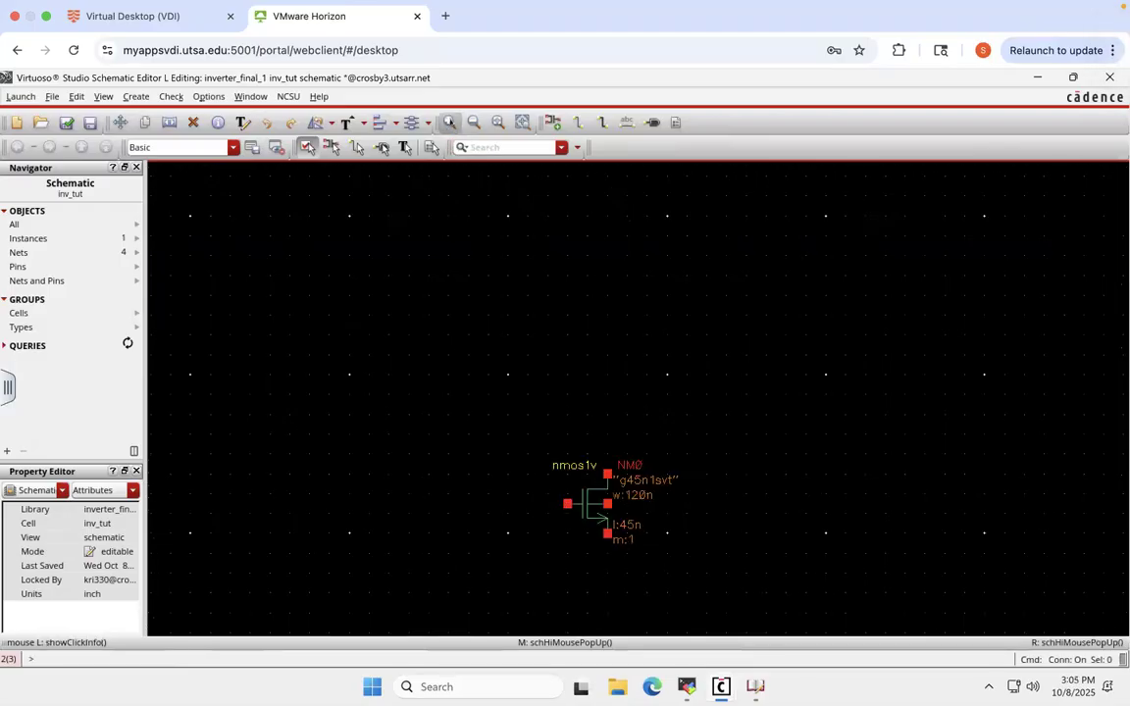
{"action": "left_click", "coordinate": [450, 122]}
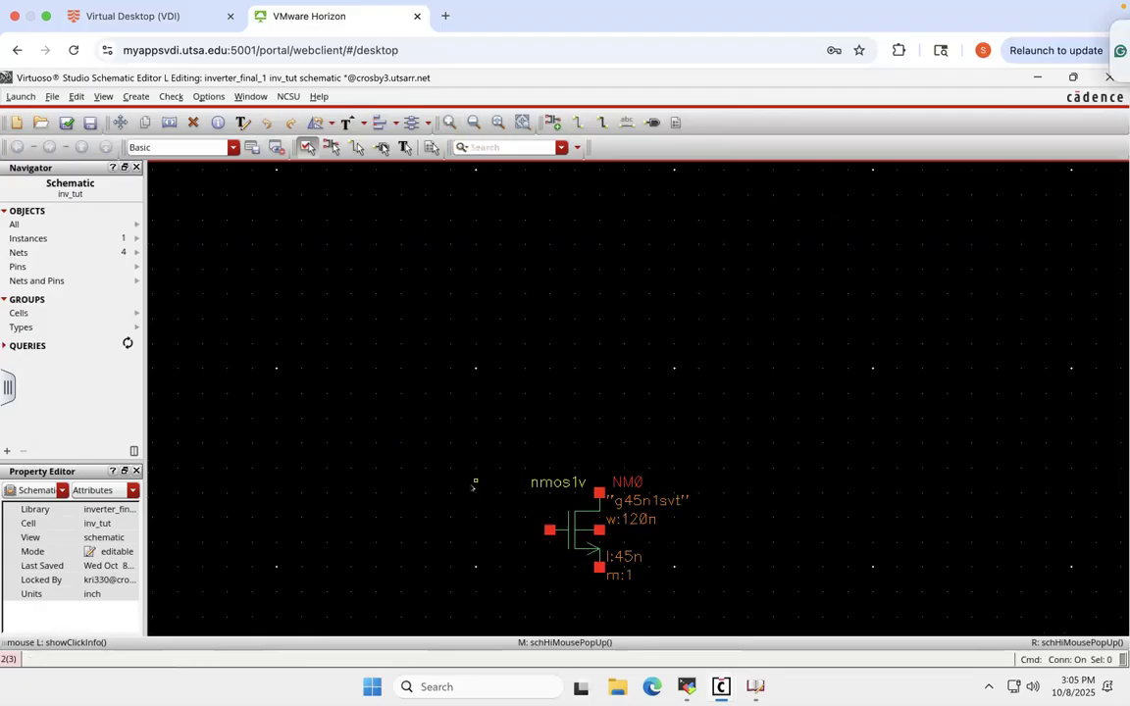
{"action": "key", "text": "f"}
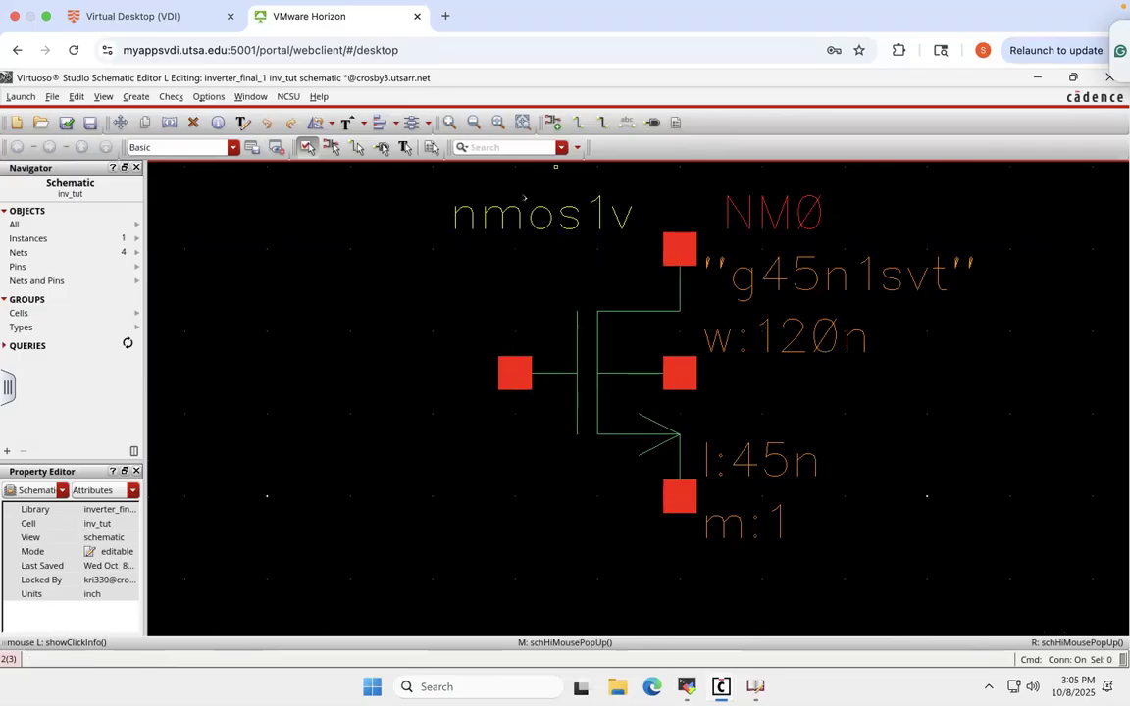
{"action": "left_click", "coordinate": [474, 124]}
{"action": "left_click", "coordinate": [473, 122]}
{"action": "left_click", "coordinate": [473, 122]}
{"action": "left_click", "coordinate": [473, 122]}
{"action": "left_click", "coordinate": [473, 122]}
{"action": "left_click", "coordinate": [474, 122]}
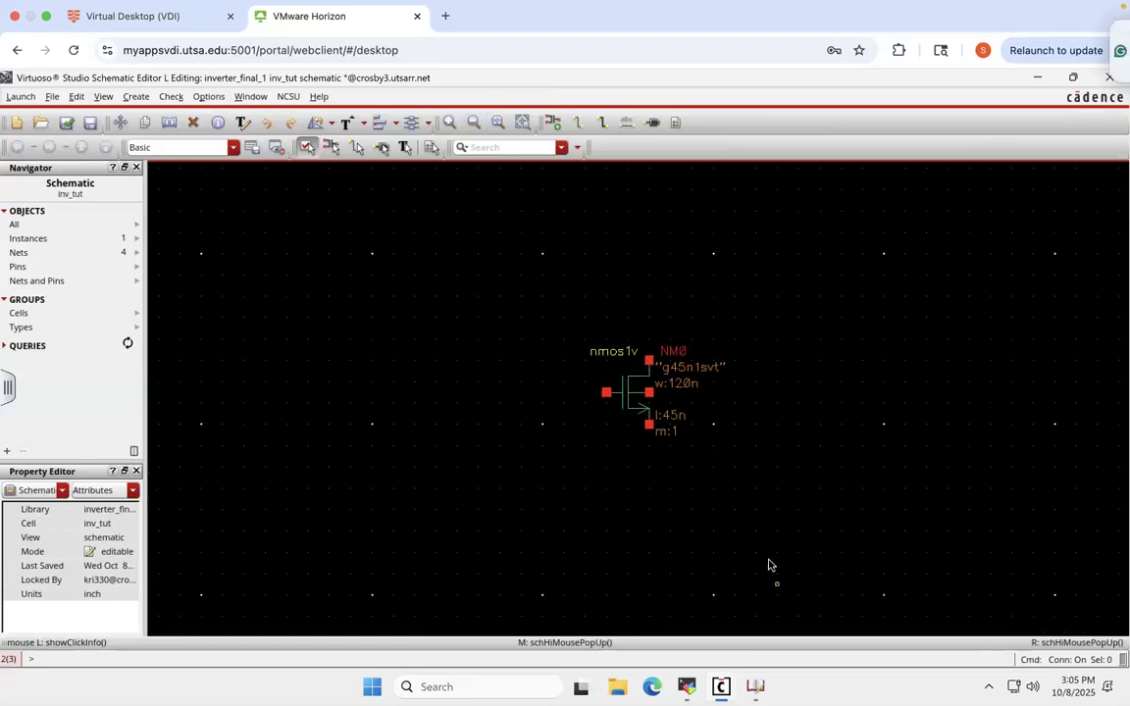
- Check the bodytie type in the NMOS transistor's object properties and close the properties form
{"action": "left_click", "coordinate": [629, 408]}
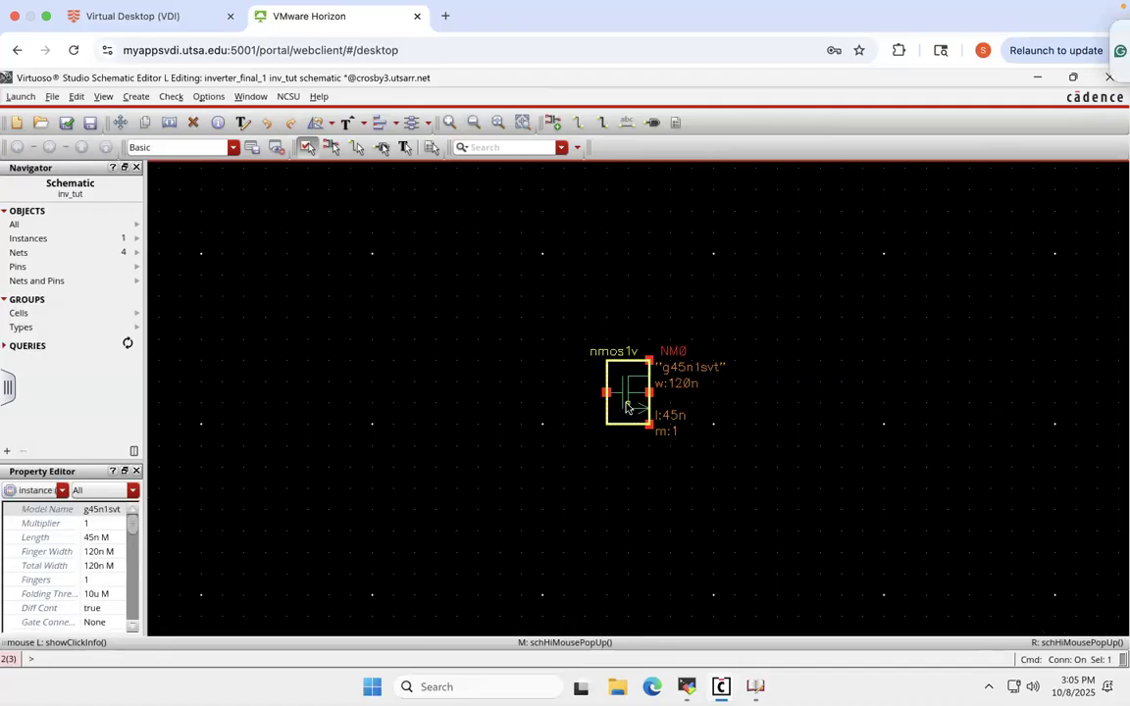
{"action": "key", "text": "q"}
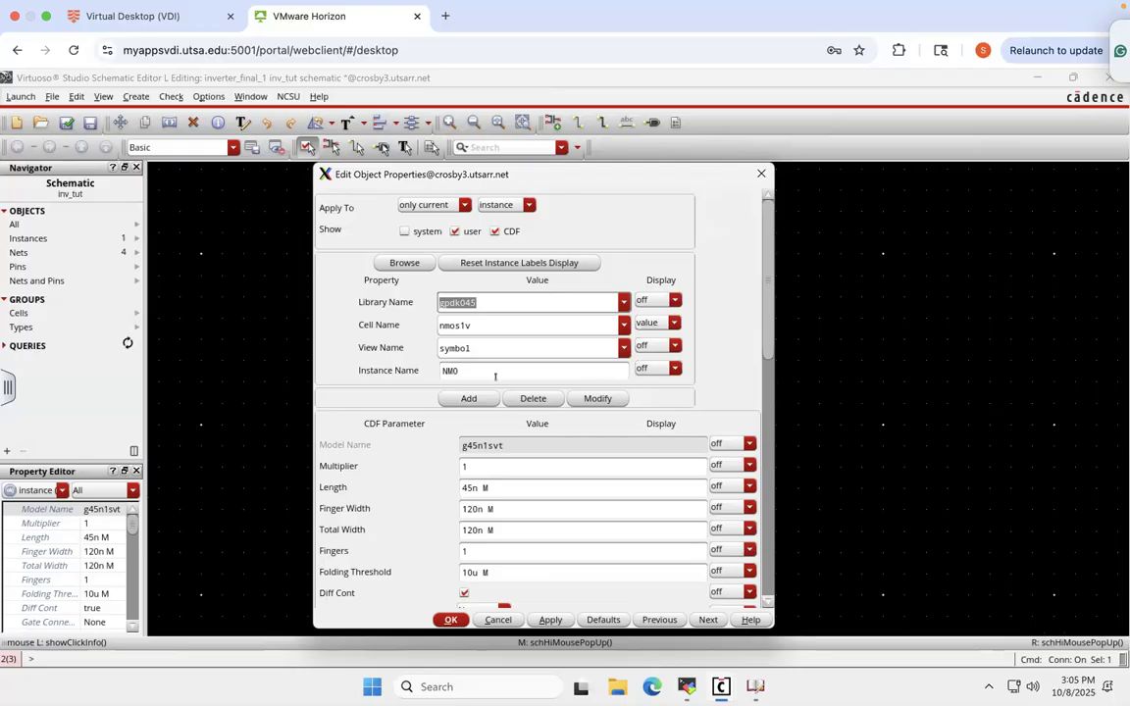
{"action": "left_click_drag", "start_coordinate": [767, 335], "coordinate": [766, 424]}
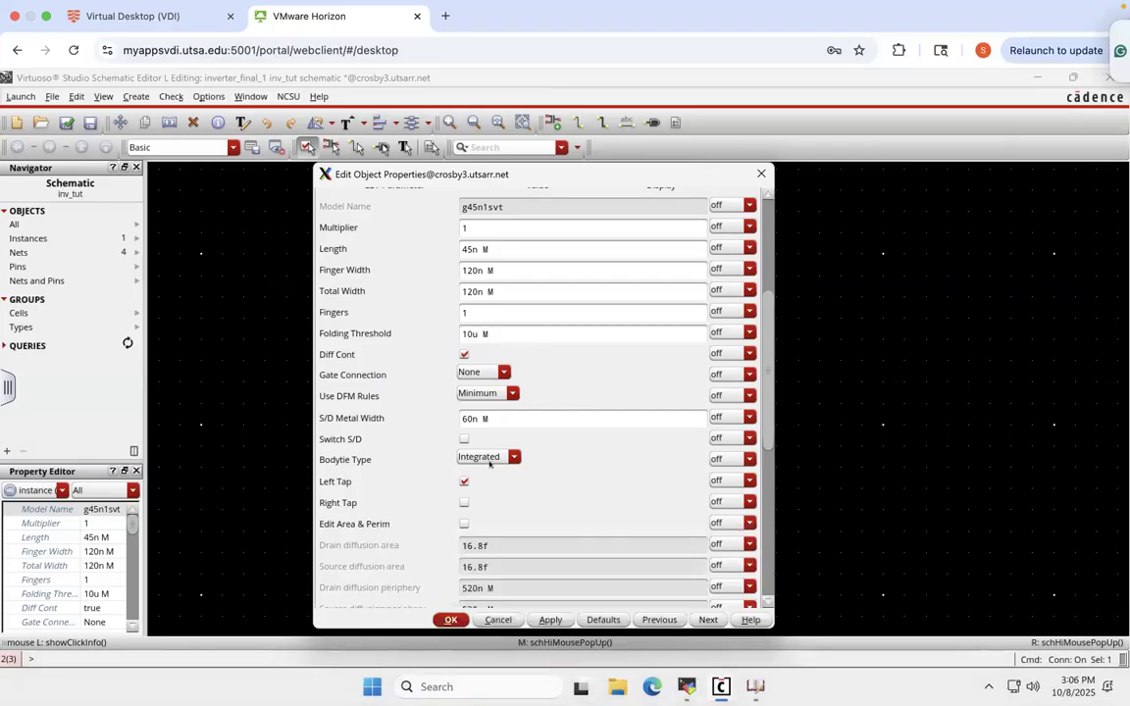
{"action": "left_click", "coordinate": [763, 176]}
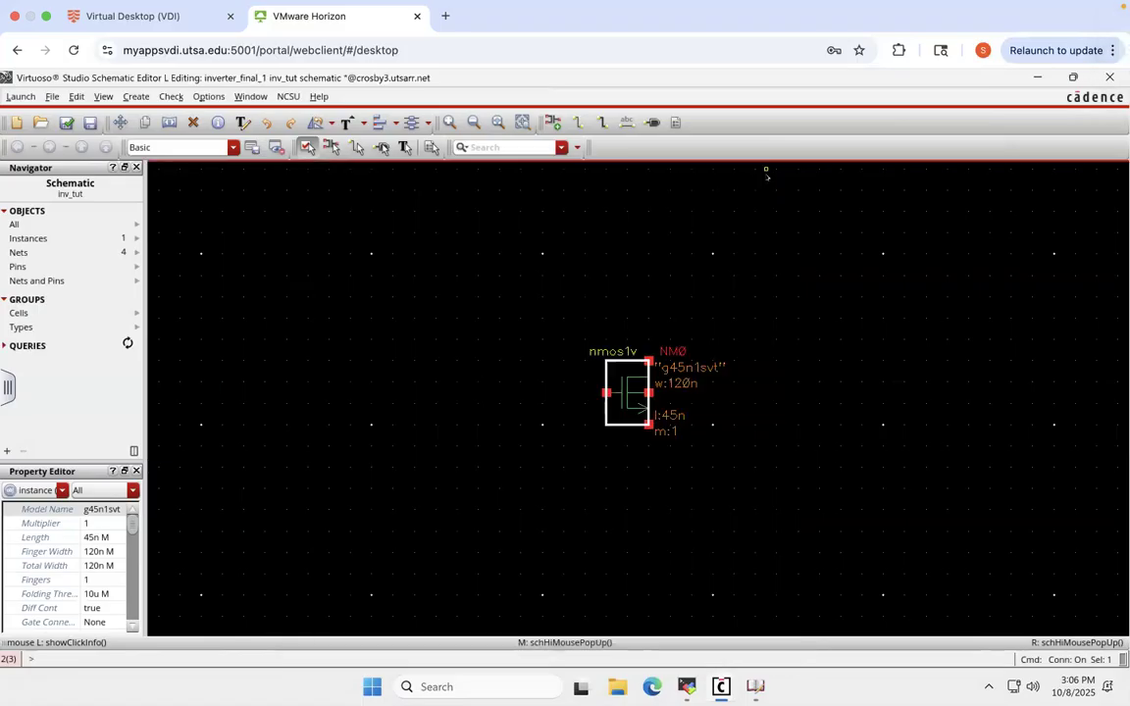
- Add one instance of the pmos1v cell's symbol from the gpdk045 library directly above the NMOS transistor
{"action": "left_click", "coordinate": [518, 461]}
{"action": "left_click", "coordinate": [120, 119]}
{"action": "left_click", "coordinate": [135, 96]}
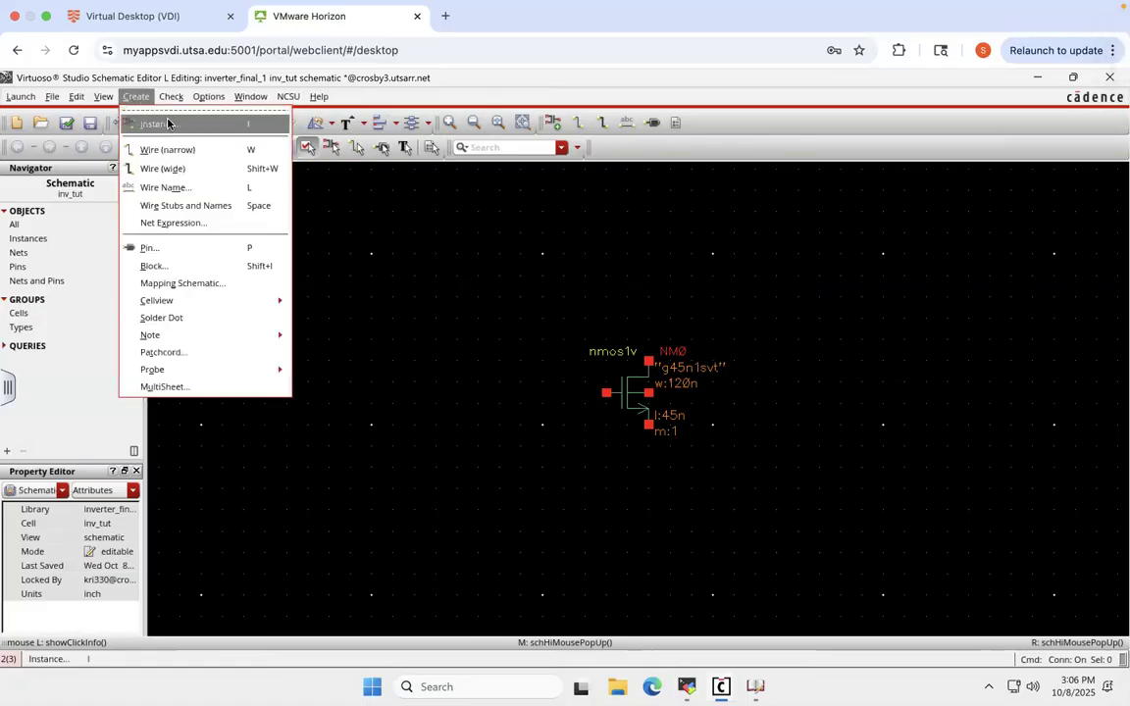
{"action": "left_click", "coordinate": [167, 124]}
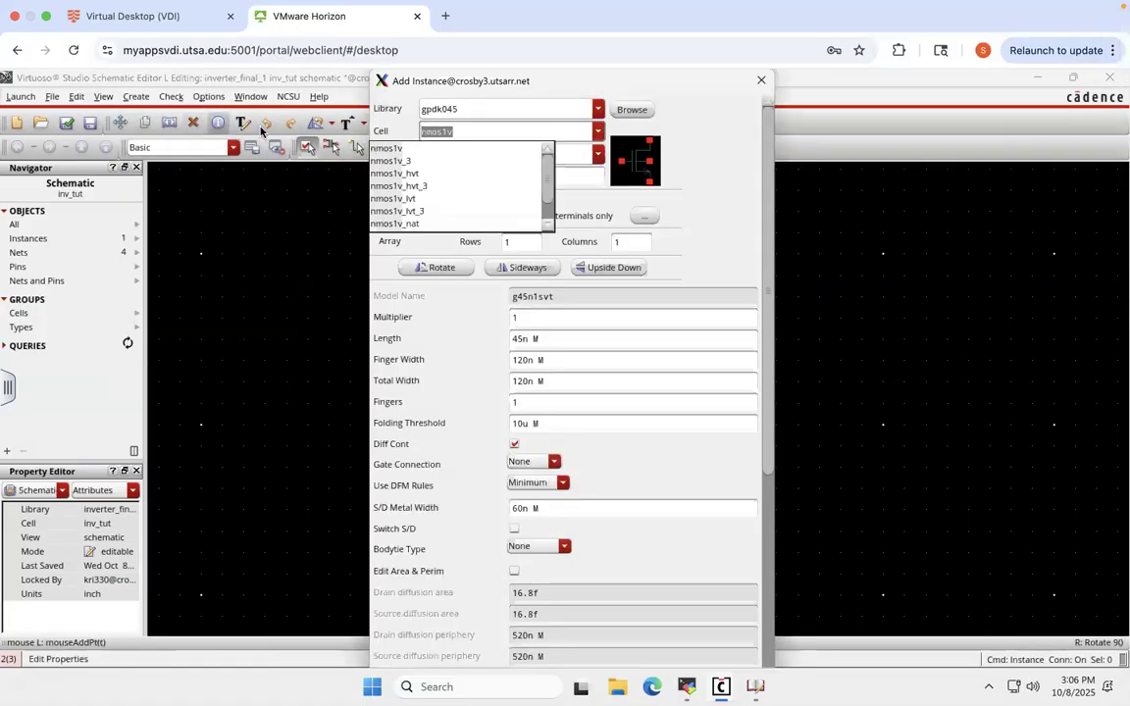
{"action": "left_click", "coordinate": [595, 133]}
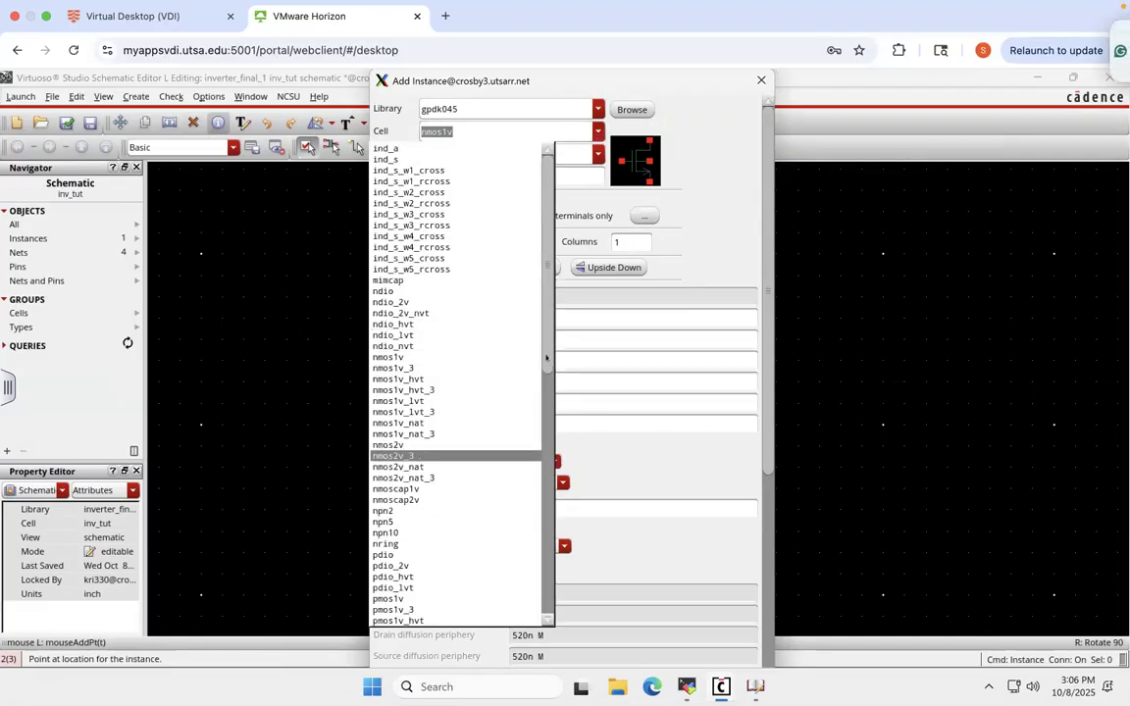
{"action": "scroll", "coordinate": [542, 383], "scroll_direction": "down", "scroll_amount": 2}
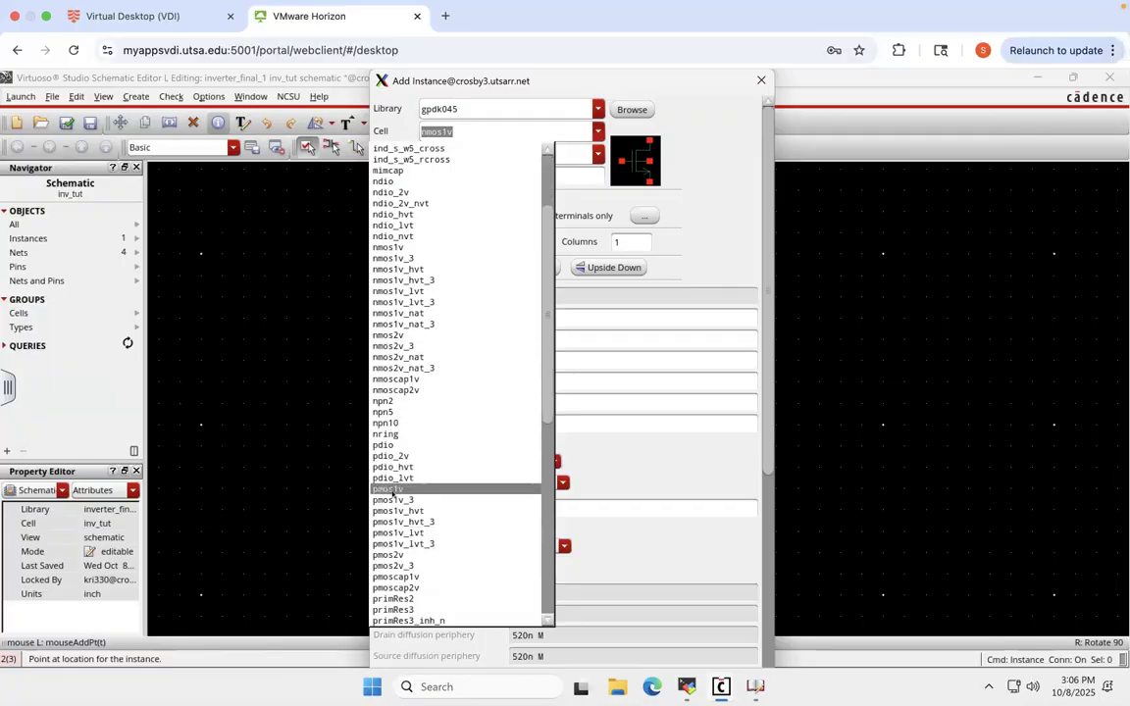
{"action": "left_click", "coordinate": [392, 493]}
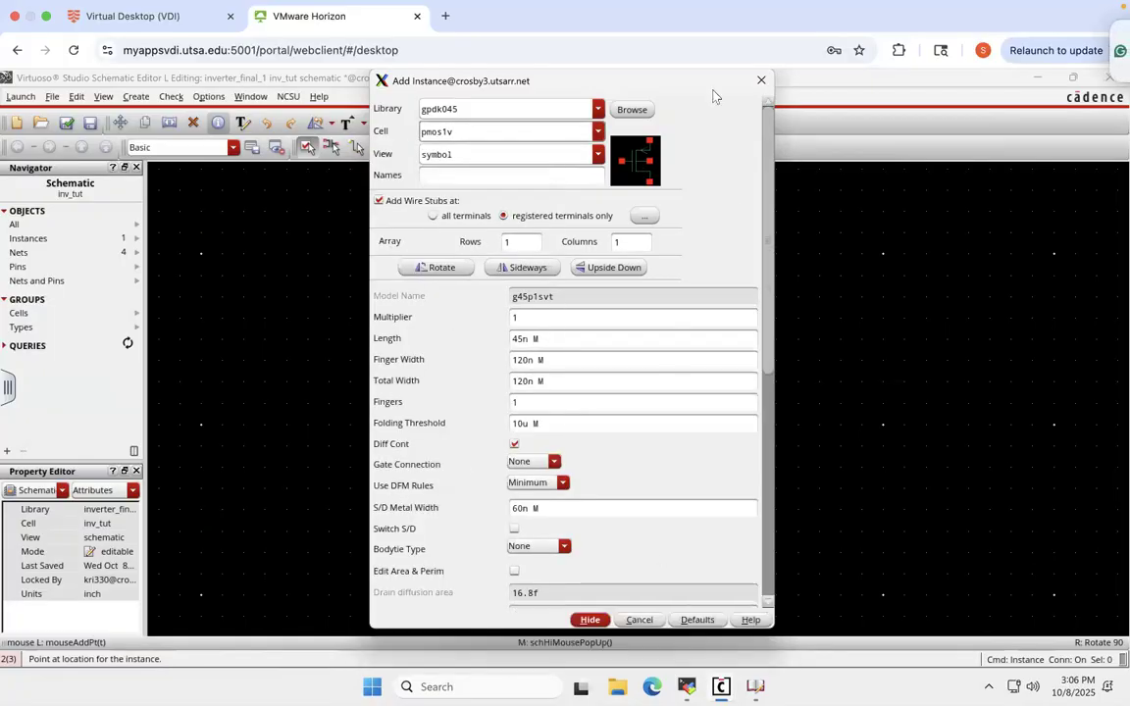
{"action": "left_click_drag", "start_coordinate": [642, 88], "coordinate": [380, 87]}
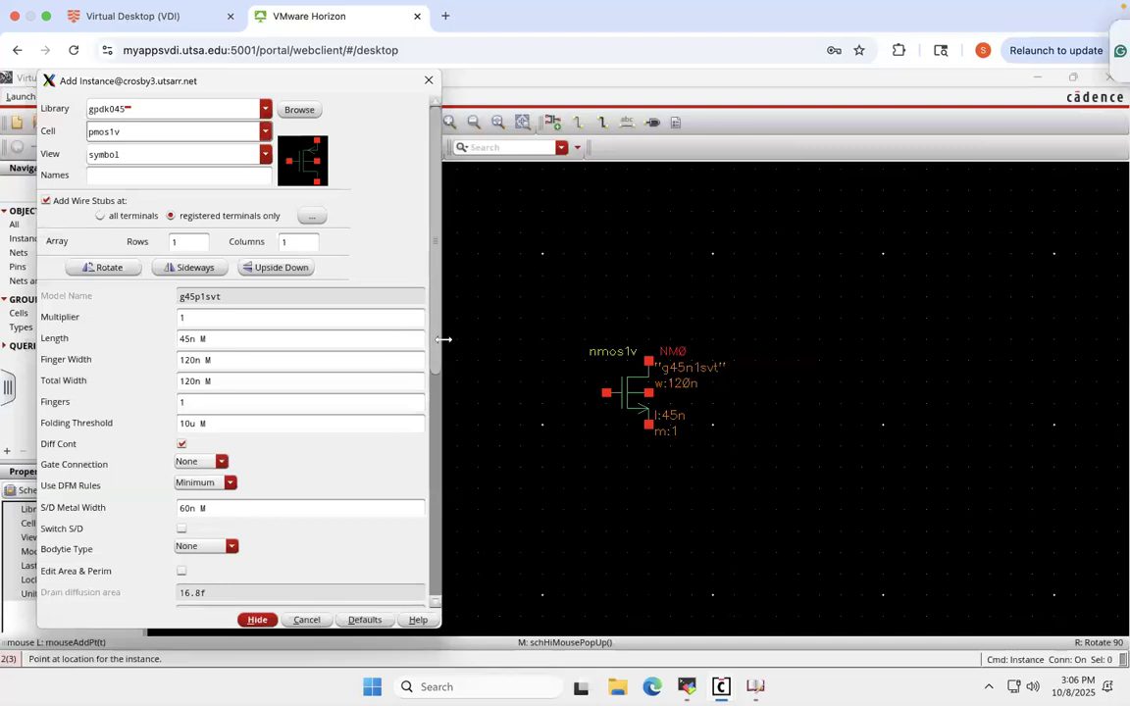
{"action": "scroll", "coordinate": [440, 346], "scroll_direction": "down", "scroll_amount": 5}
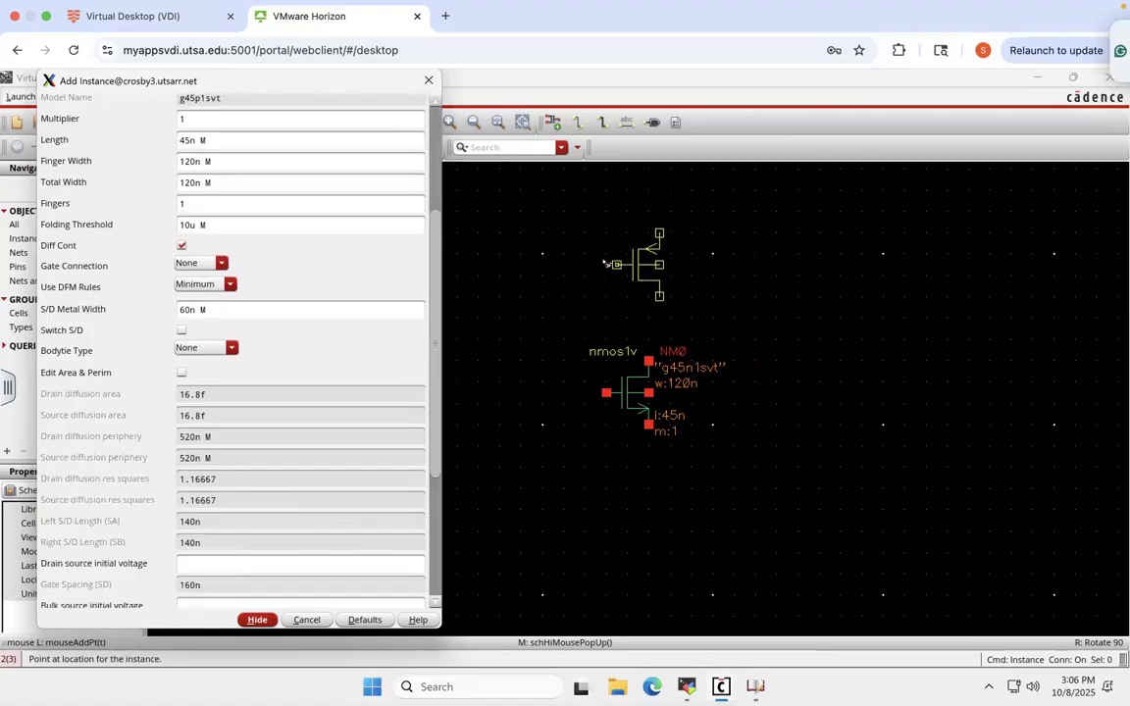
{"action": "left_click", "coordinate": [607, 256]}
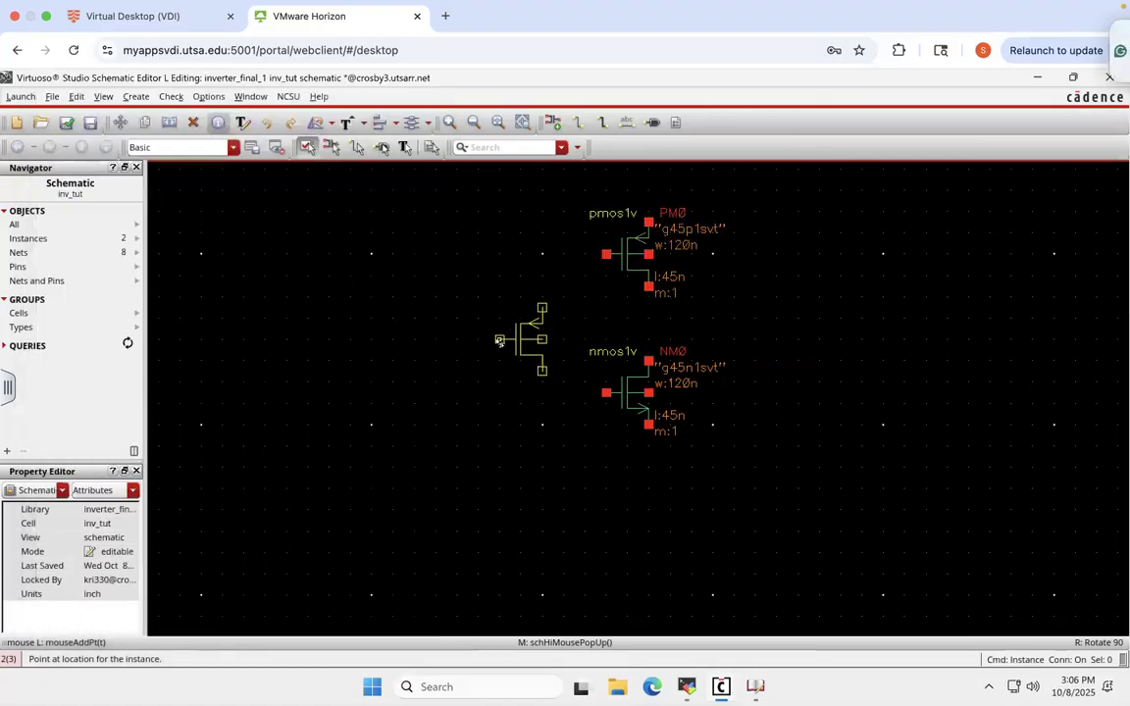
{"action": "key", "text": "Escape"}
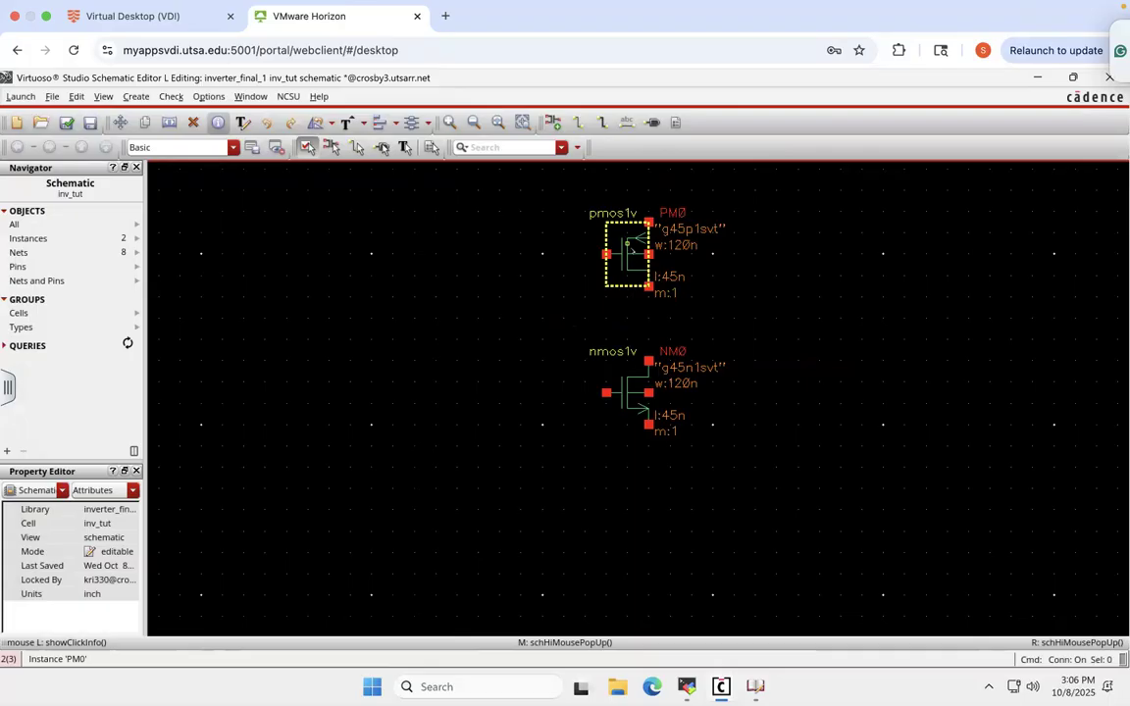
- Set the PMOS transistor's bodytie type to Integrated in its object properties and save the schematic
{"action": "left_click", "coordinate": [628, 253]}
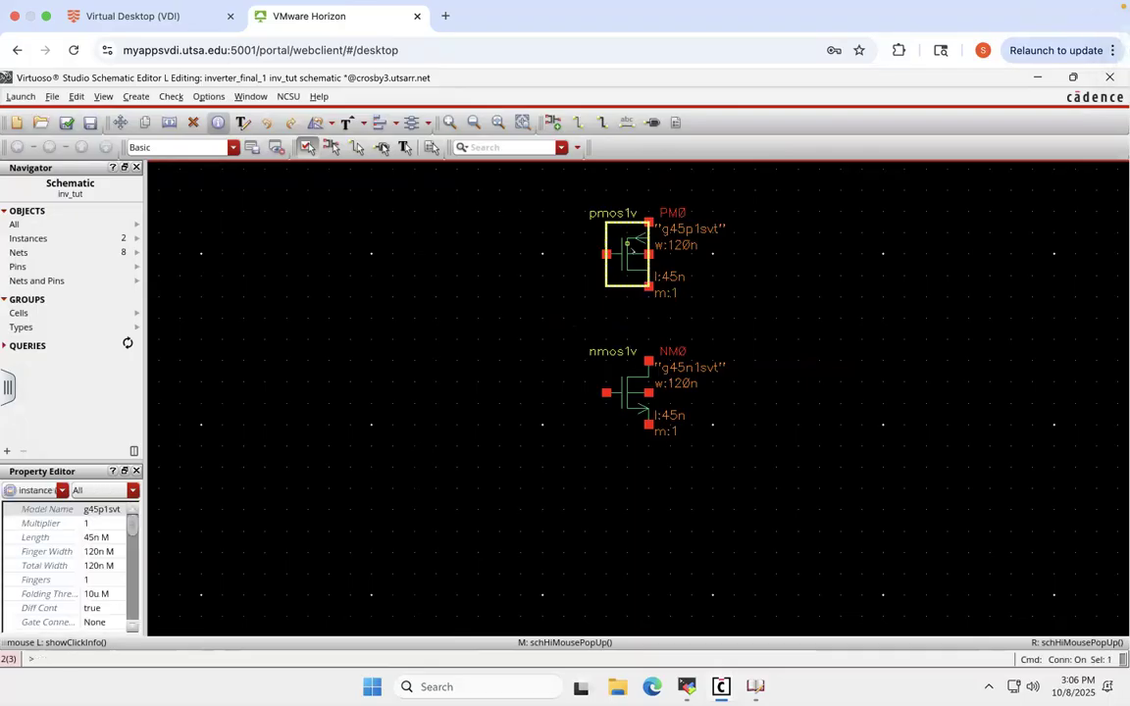
{"action": "key", "text": "q"}
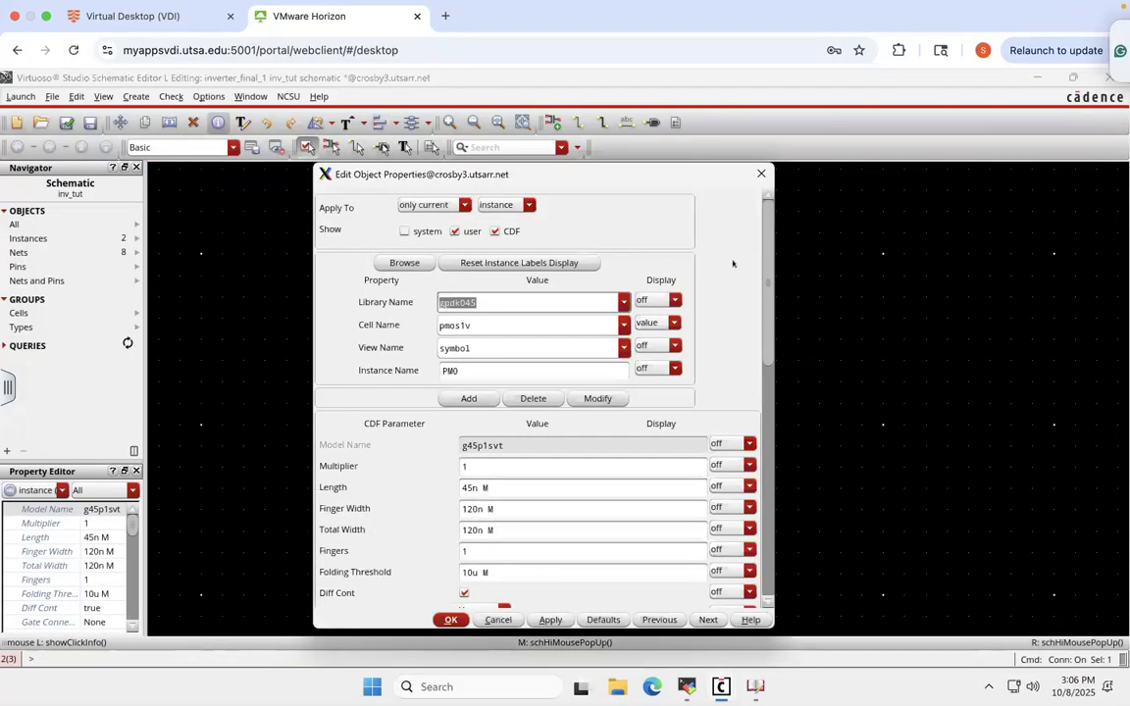
{"action": "scroll", "coordinate": [696, 262], "scroll_direction": "down", "scroll_amount": 10}
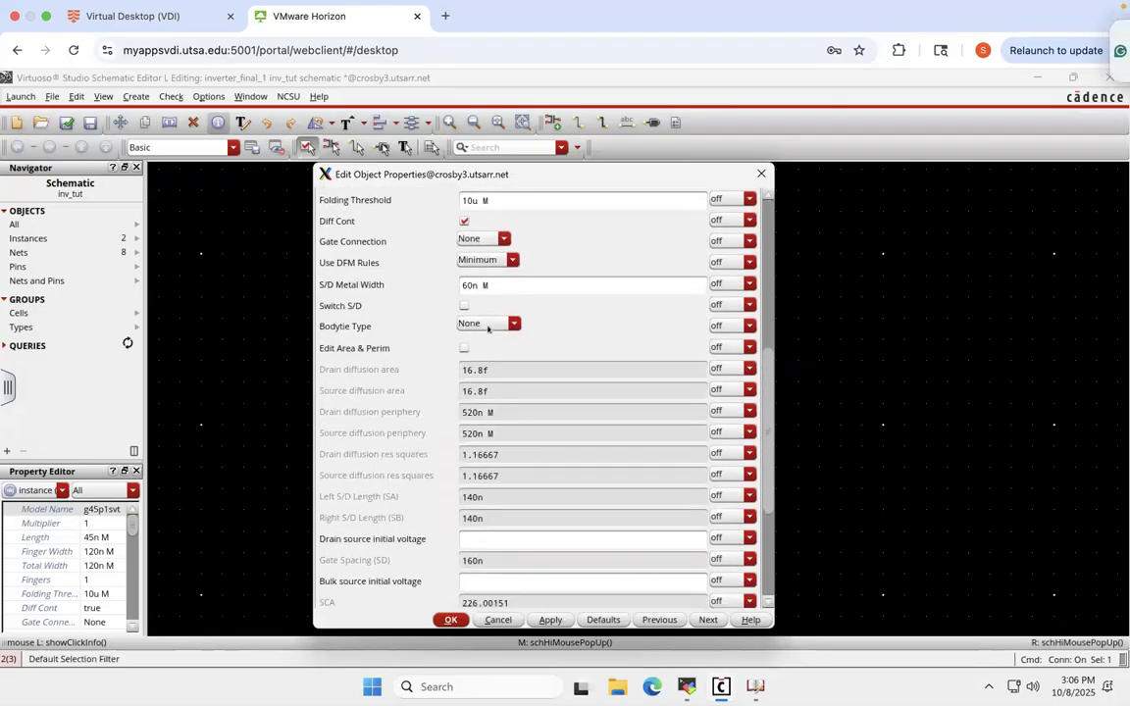
{"action": "left_click", "coordinate": [483, 324]}
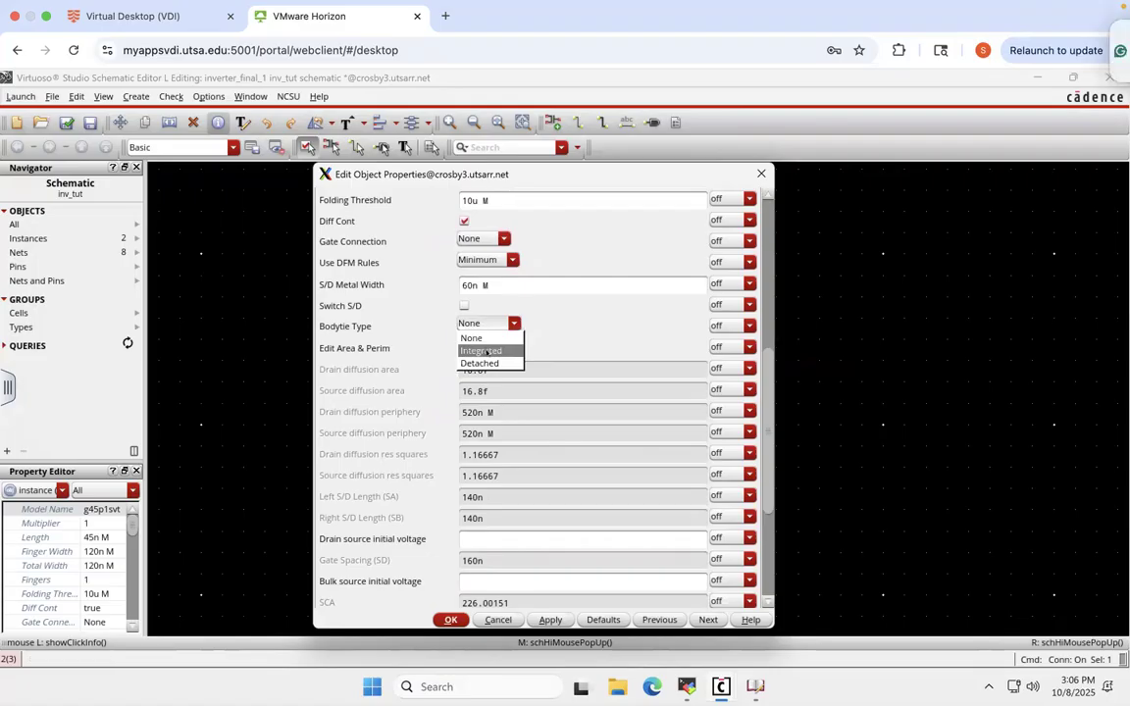
{"action": "left_click", "coordinate": [488, 351]}
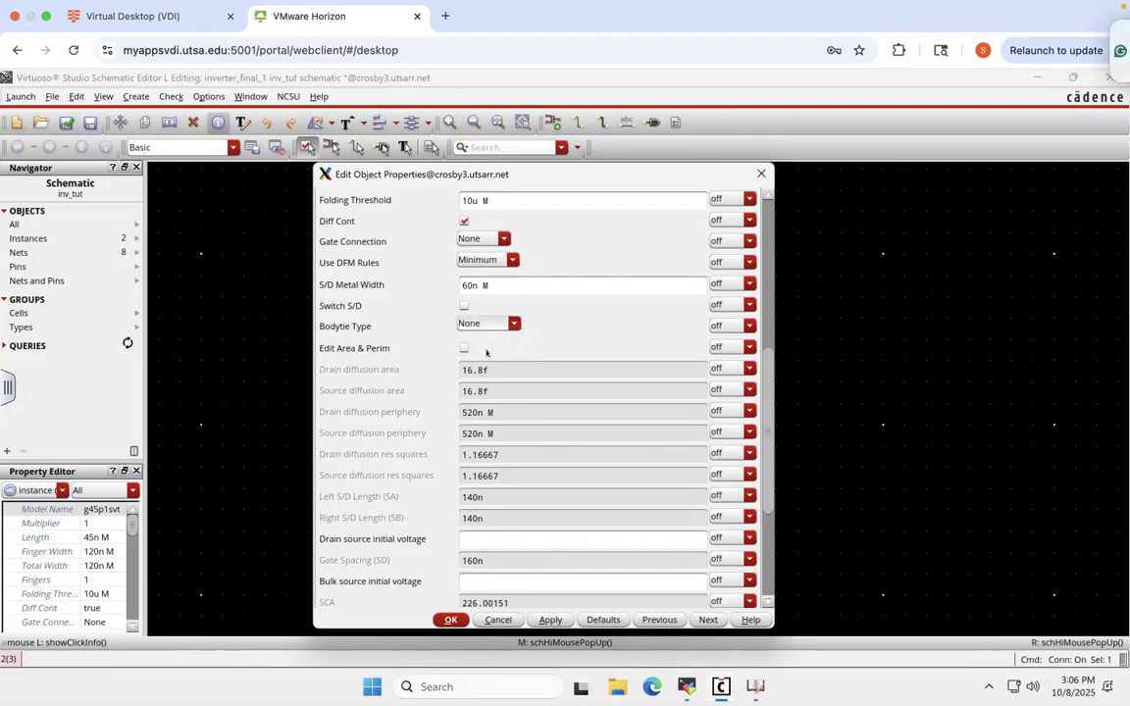
{"action": "left_click_drag", "start_coordinate": [689, 175], "coordinate": [288, 103]}
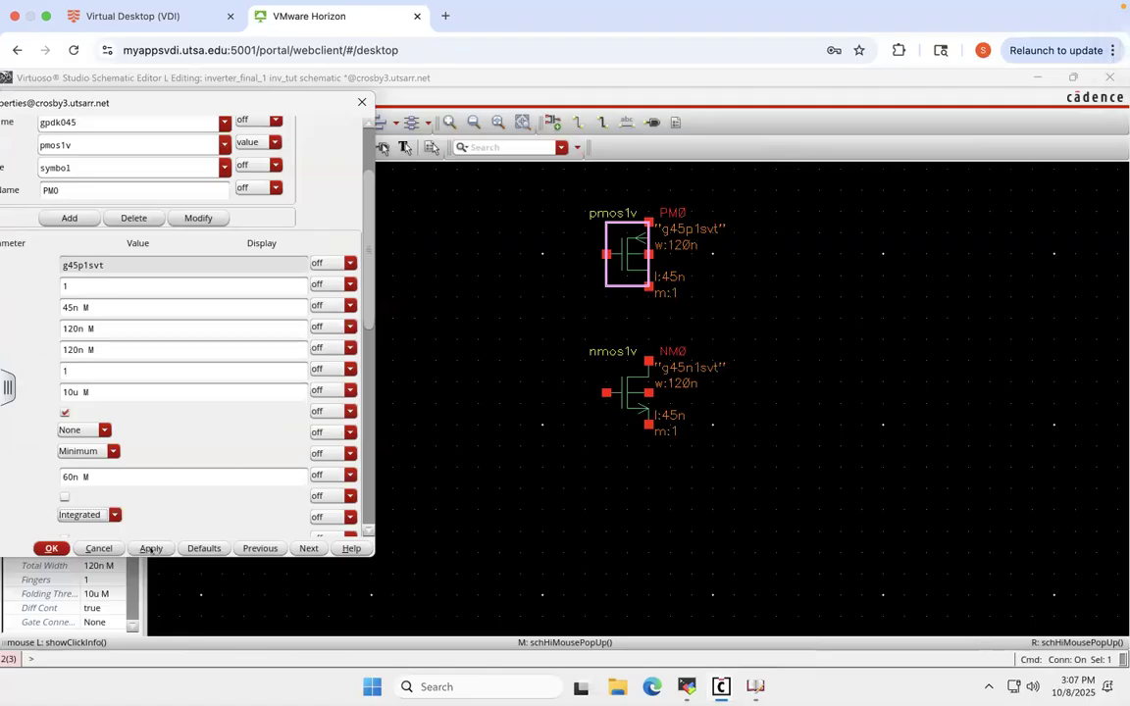
{"action": "left_click", "coordinate": [52, 548]}
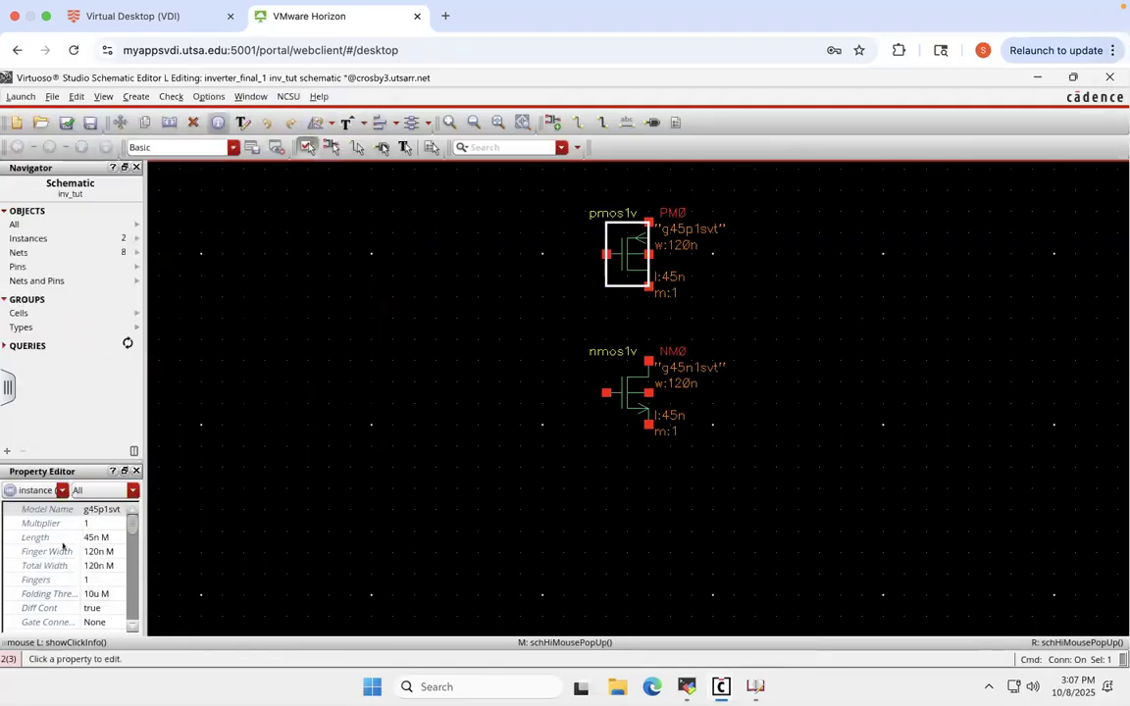
{"action": "left_click", "coordinate": [298, 434]}
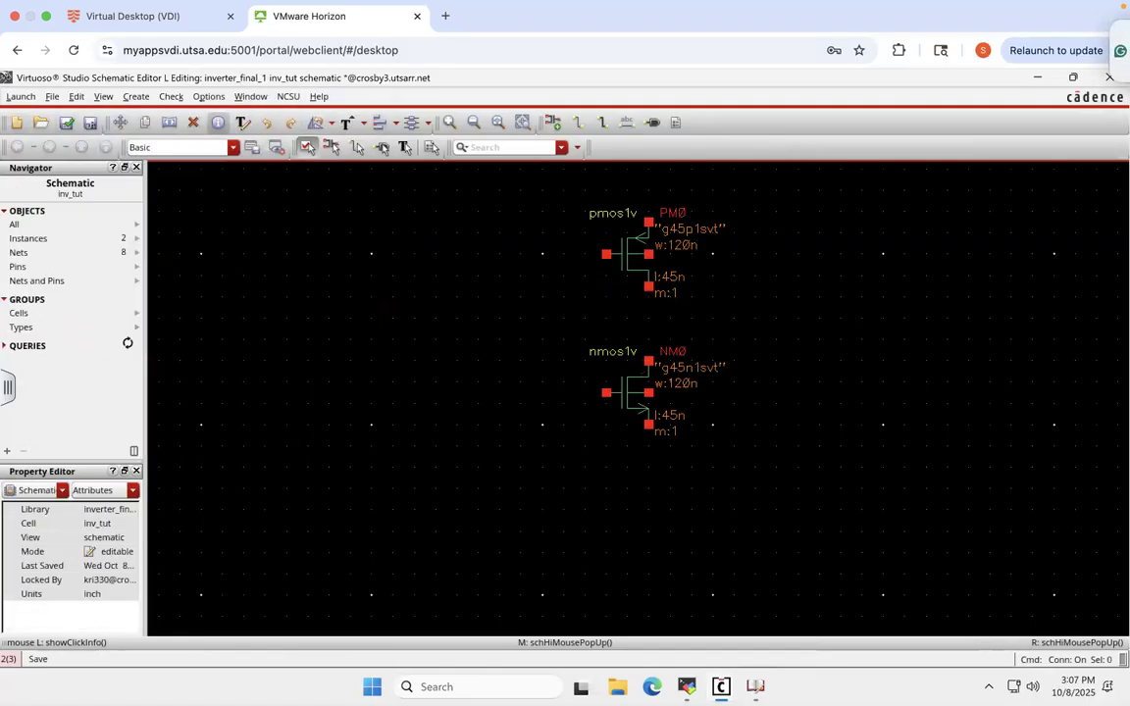
{"action": "left_click", "coordinate": [90, 123]}
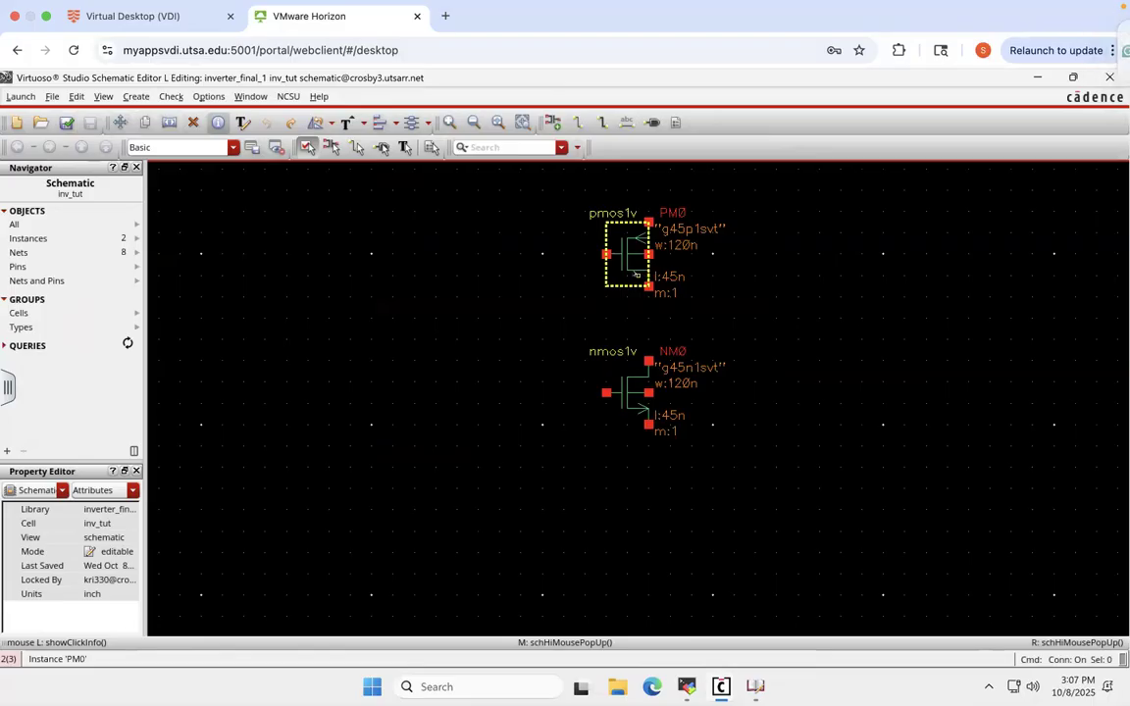
- Review the PMOS transistor's bodytie type in its object properties and close the form
{"action": "left_click", "coordinate": [637, 275]}
{"action": "key", "text": "q"}
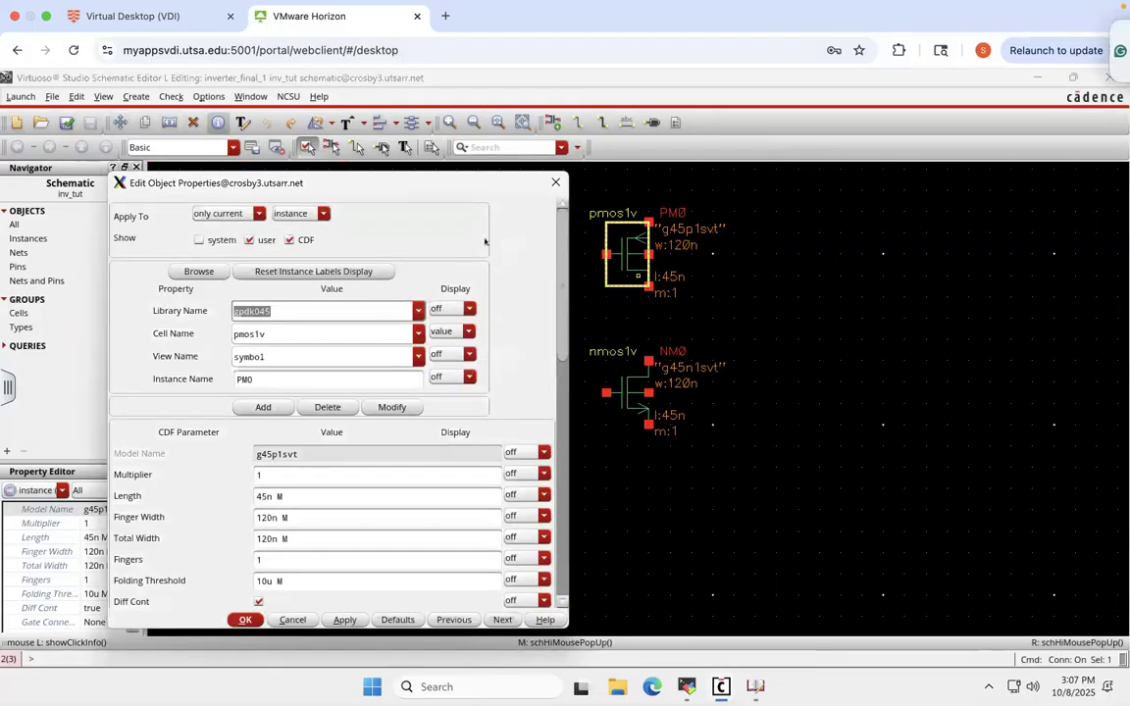
{"action": "left_click", "coordinate": [562, 339]}
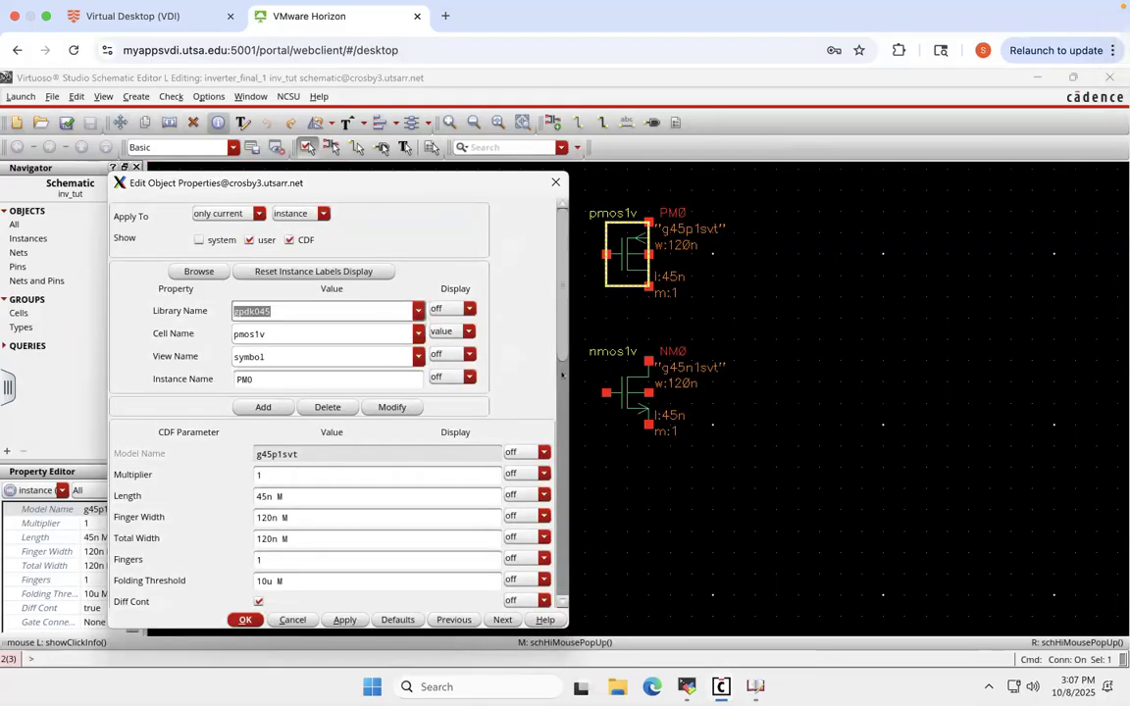
{"action": "scroll", "coordinate": [547, 475], "scroll_direction": "down", "scroll_amount": 5}
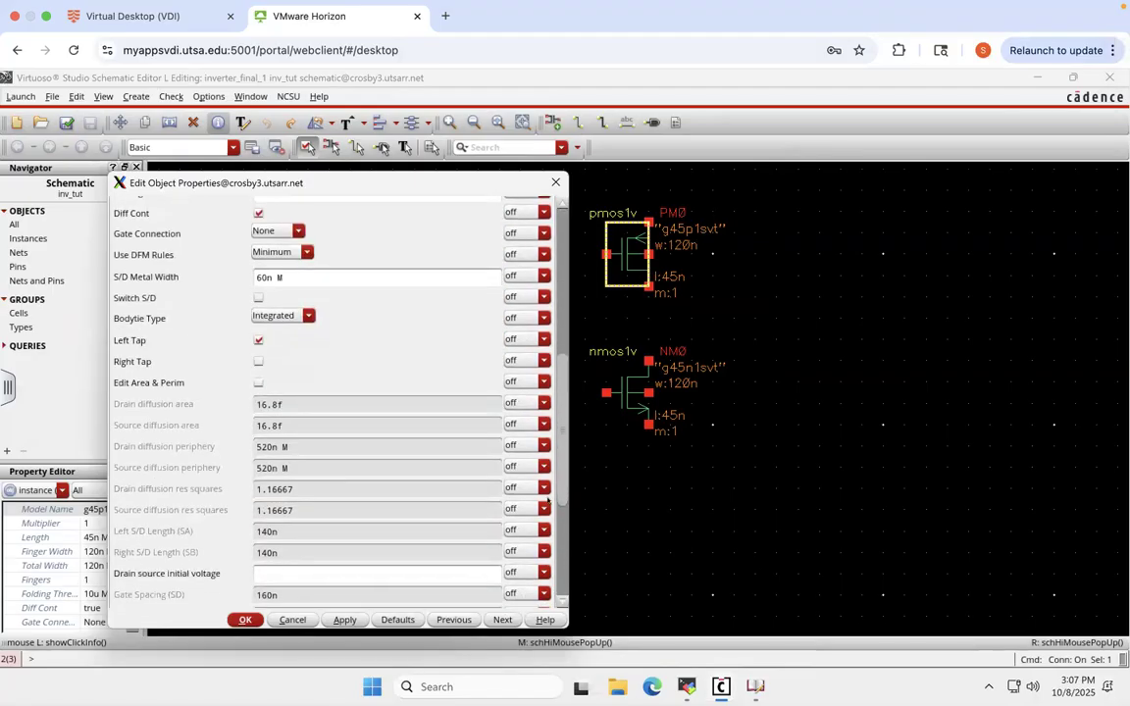
{"action": "left_click", "coordinate": [554, 183]}
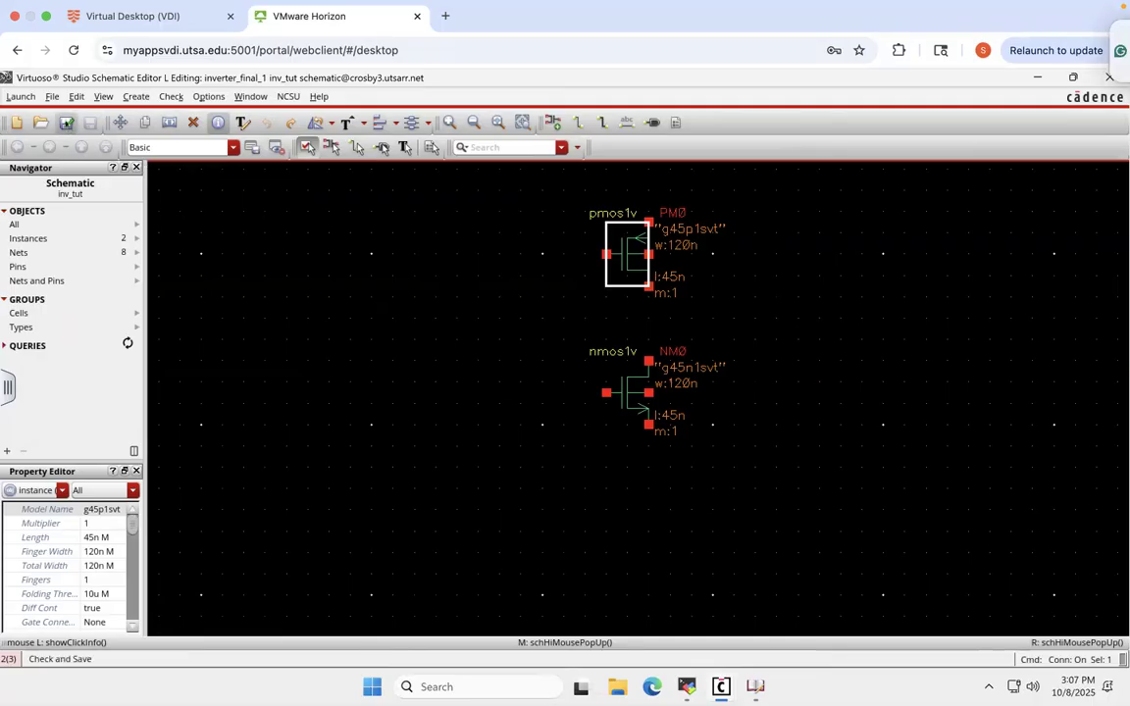
- Run Check and Save on the inv_tut schematic and dismiss the check report
{"action": "left_click", "coordinate": [65, 123]}
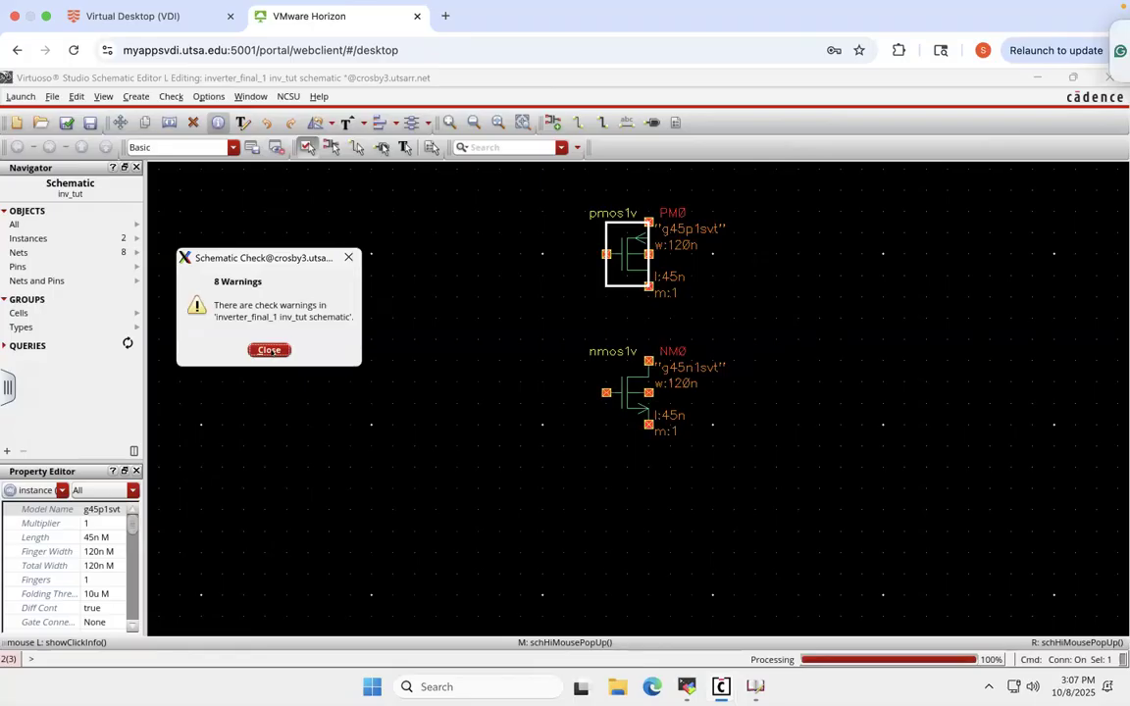
{"action": "left_click", "coordinate": [269, 350]}
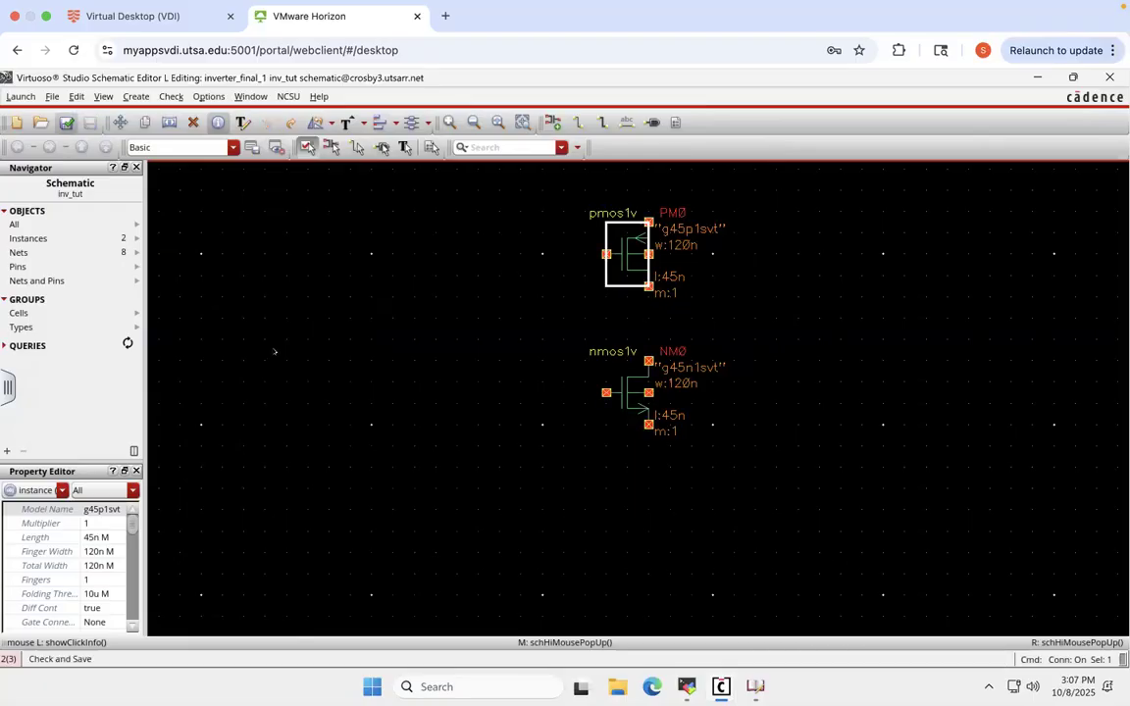
{"action": "mouse_move", "coordinate": [721, 687]}
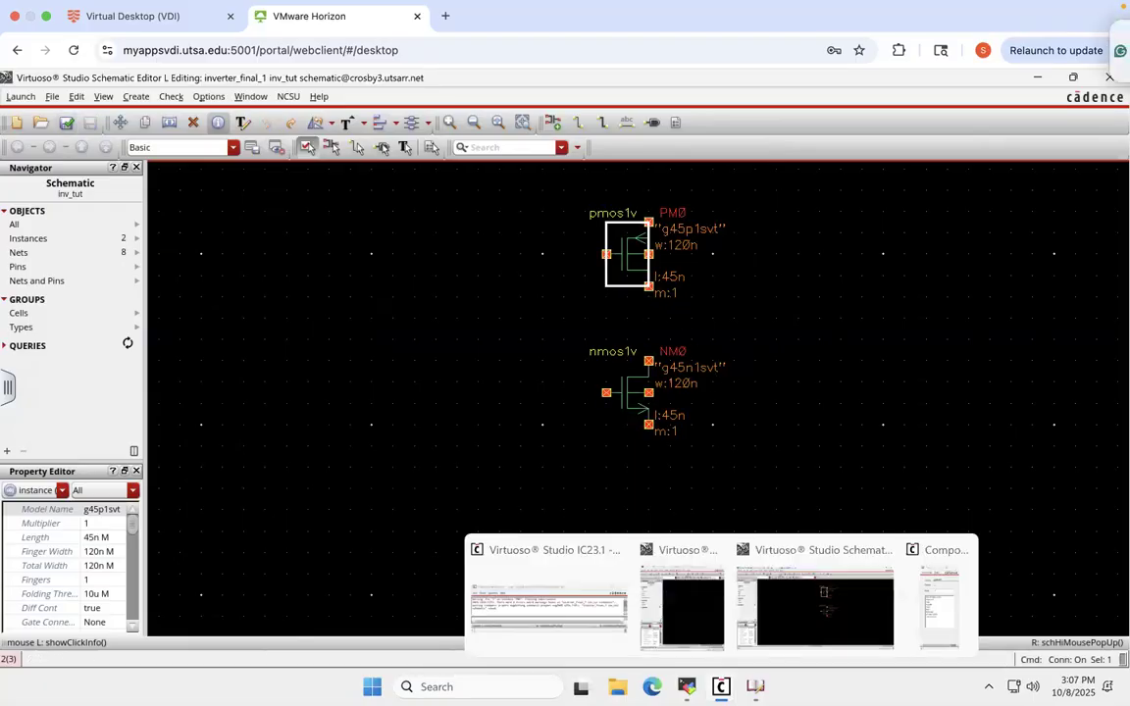
- Examine the inv_tut check warnings in the widened Virtuoso log window and minimise the log
{"action": "left_click", "coordinate": [552, 565]}
{"action": "left_click_drag", "start_coordinate": [398, 498], "coordinate": [653, 193]}
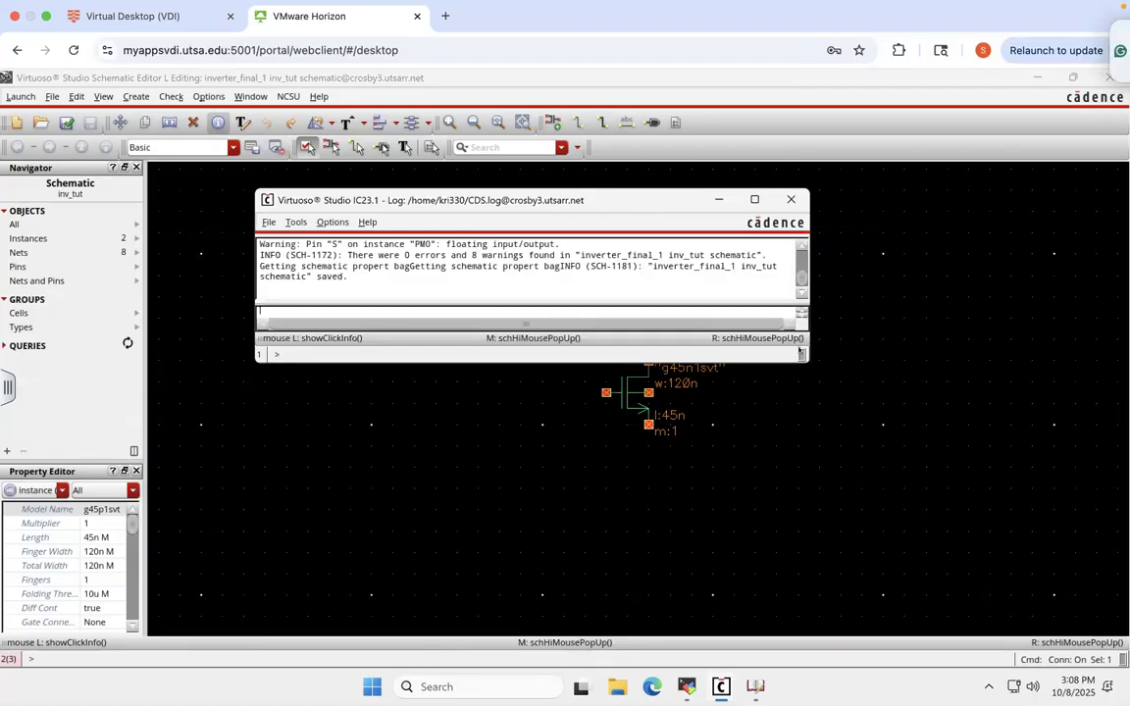
{"action": "left_click_drag", "start_coordinate": [806, 353], "coordinate": [1117, 359]}
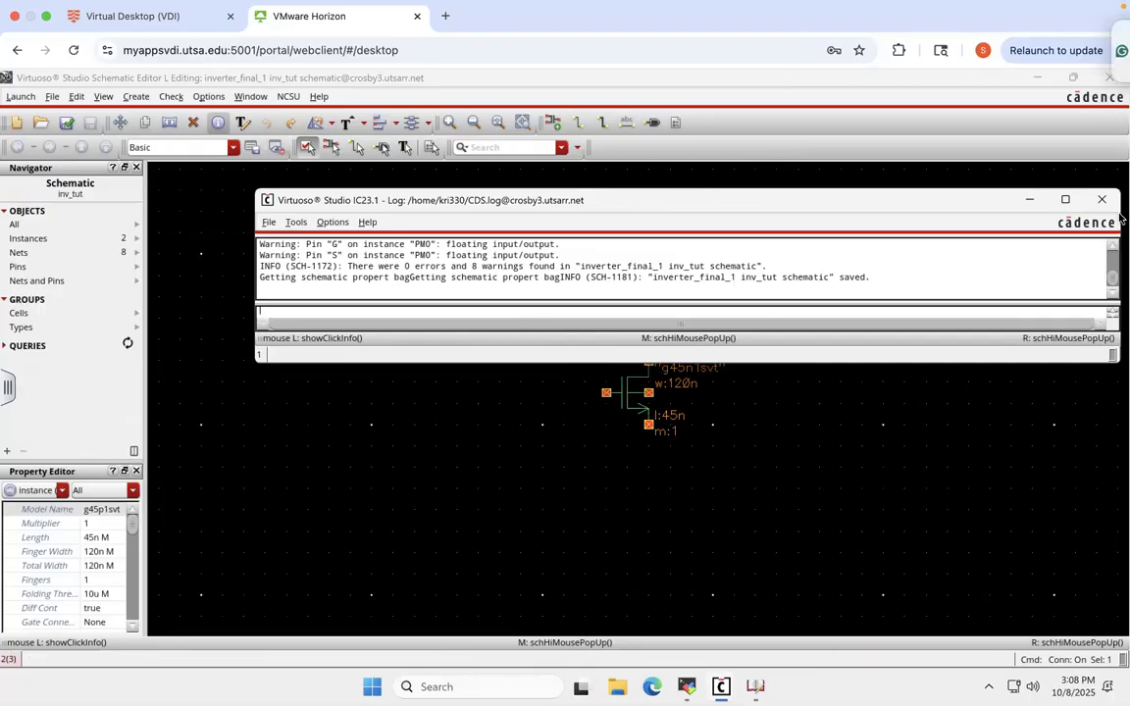
{"action": "left_click", "coordinate": [1112, 247]}
{"action": "left_click", "coordinate": [1112, 248]}
{"action": "left_click", "coordinate": [1111, 248]}
{"action": "left_click", "coordinate": [1112, 248]}
{"action": "left_click", "coordinate": [1112, 248]}
{"action": "left_click", "coordinate": [1112, 248]}
{"action": "left_click", "coordinate": [1112, 248]}
{"action": "left_click", "coordinate": [1112, 248]}
{"action": "left_click", "coordinate": [1112, 248]}
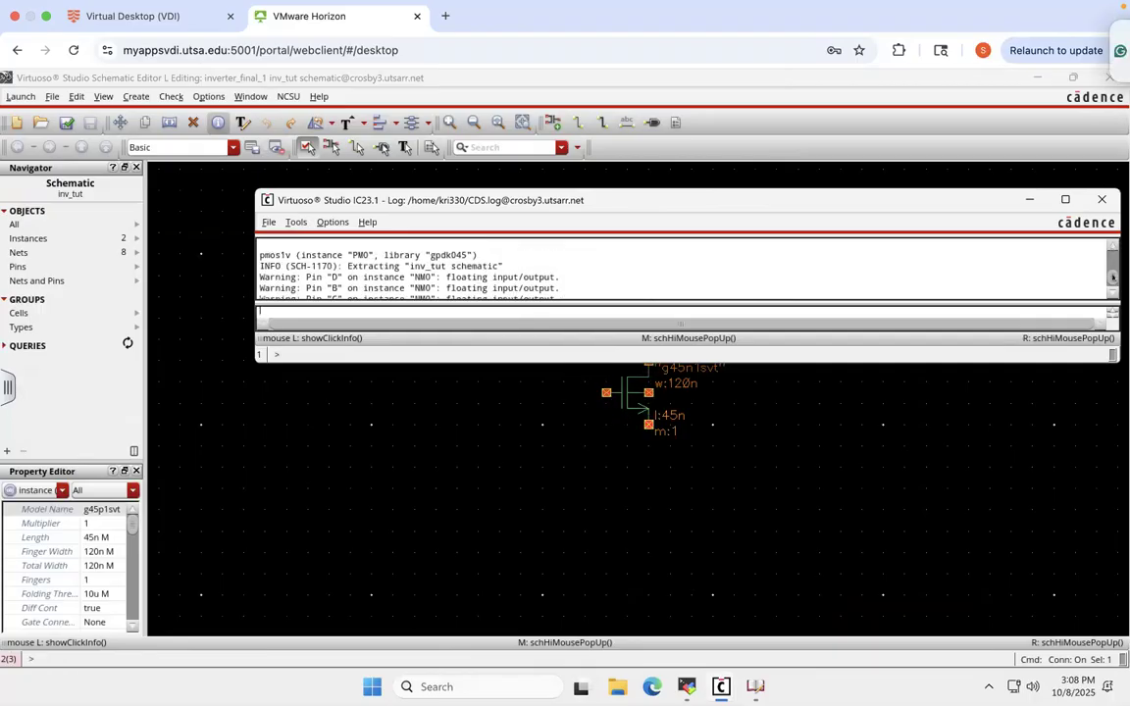
{"action": "scroll", "coordinate": [1002, 254], "scroll_direction": "down", "scroll_amount": 3}
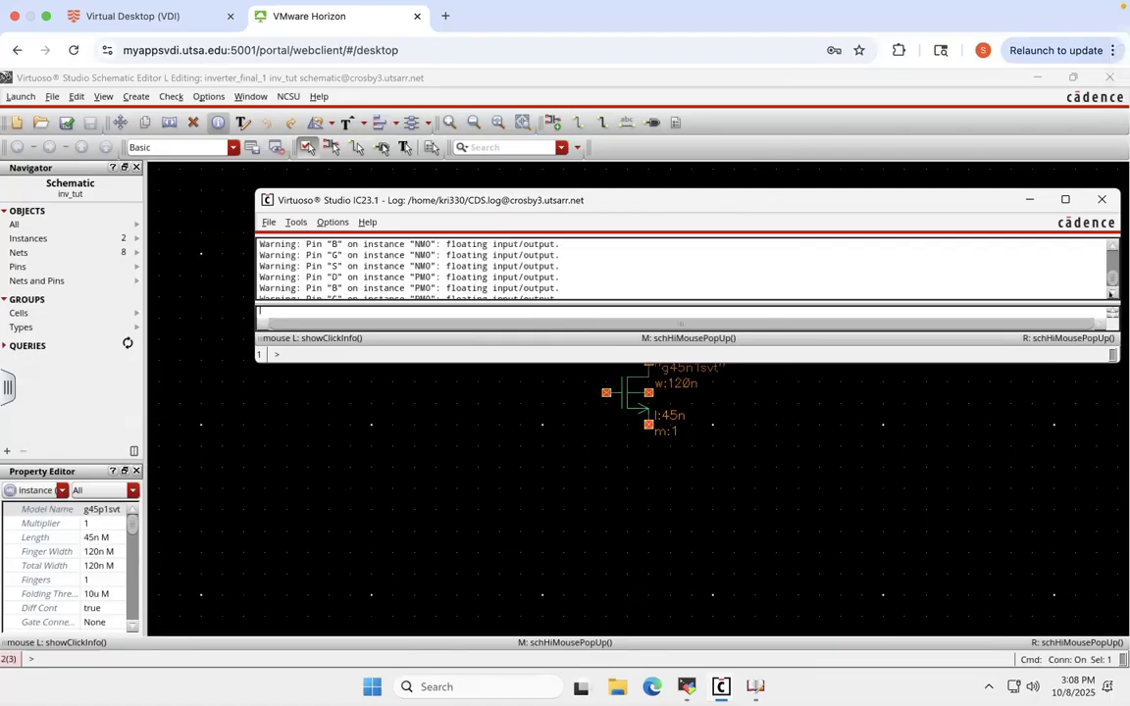
{"action": "left_click_drag", "start_coordinate": [971, 208], "coordinate": [852, 204]}
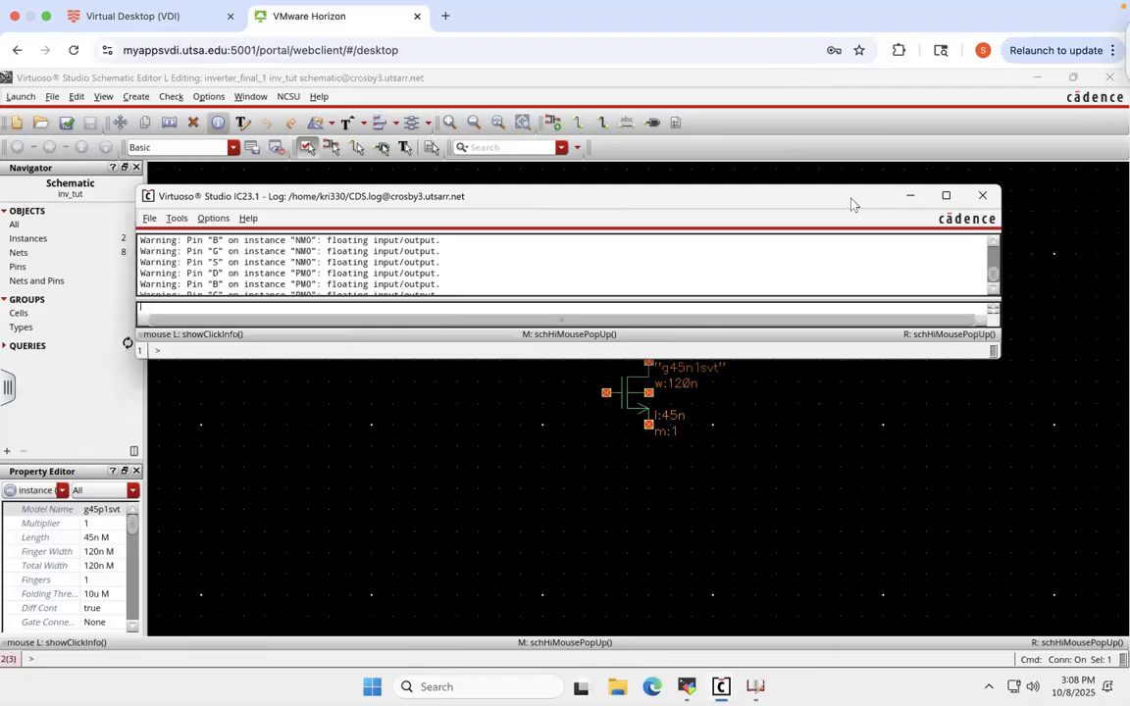
{"action": "left_click", "coordinate": [995, 243]}
{"action": "left_click", "coordinate": [995, 242]}
{"action": "left_click", "coordinate": [995, 243]}
{"action": "left_click", "coordinate": [995, 242]}
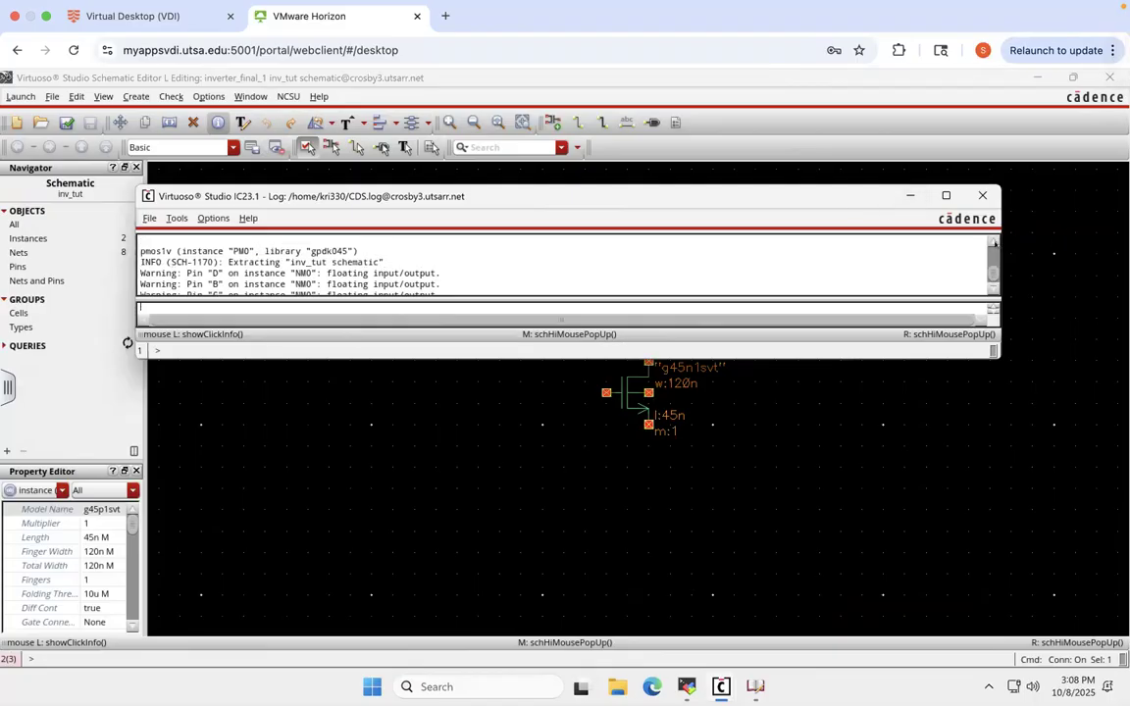
{"action": "left_click", "coordinate": [994, 243]}
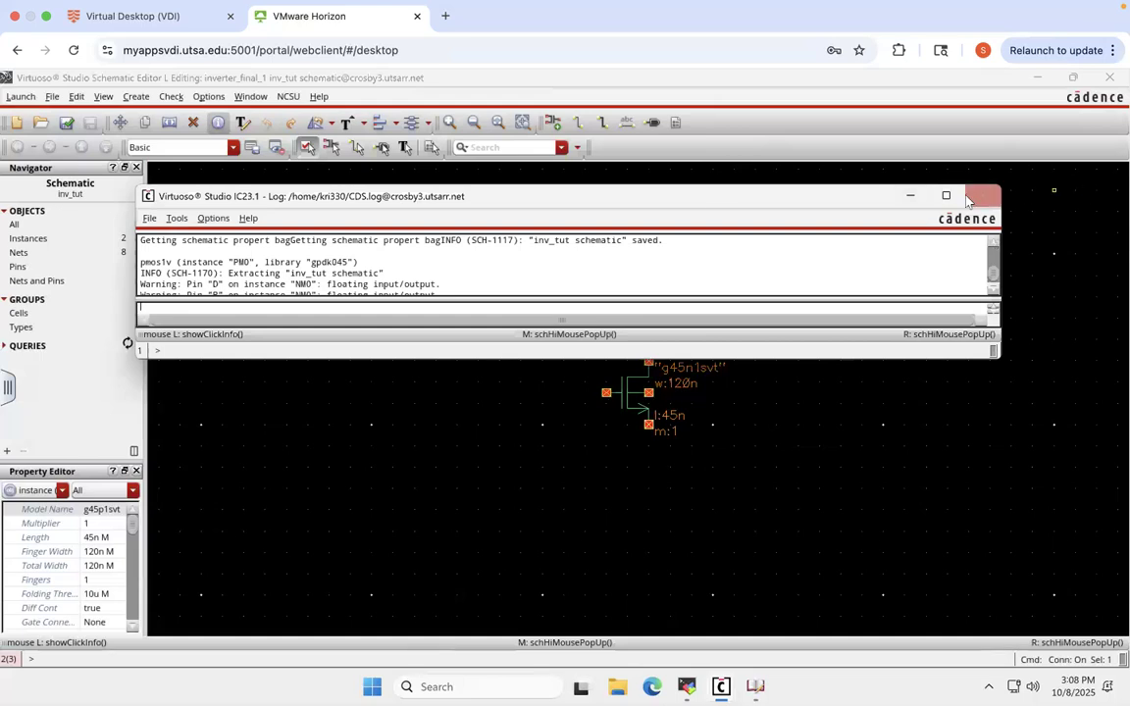
{"action": "left_click", "coordinate": [911, 199]}
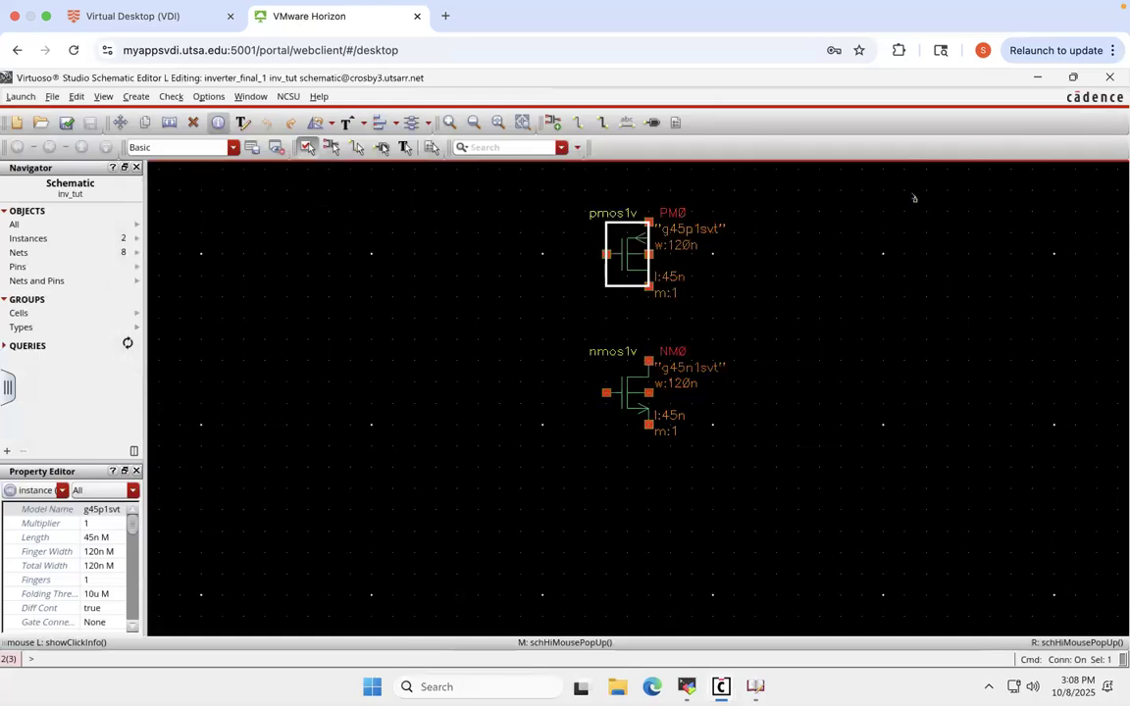
- Draw a narrow wire extending horizontally leftward from the PMOS transistor's gate to a free end
{"action": "left_click", "coordinate": [840, 340]}
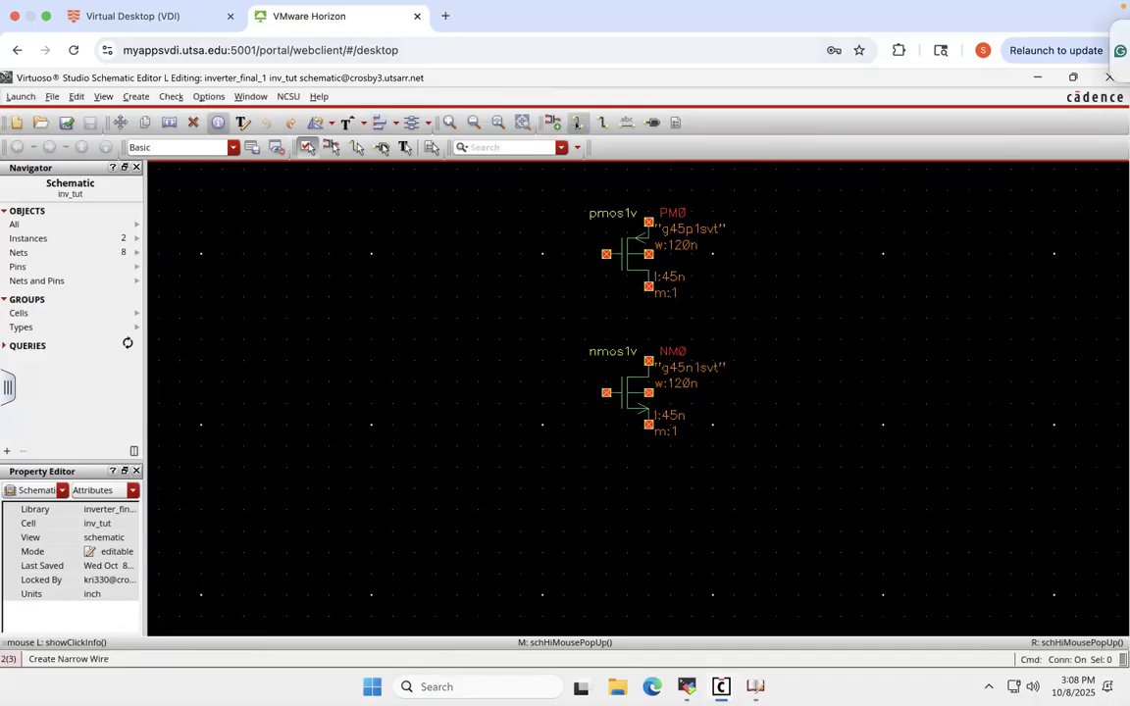
{"action": "left_click", "coordinate": [577, 122]}
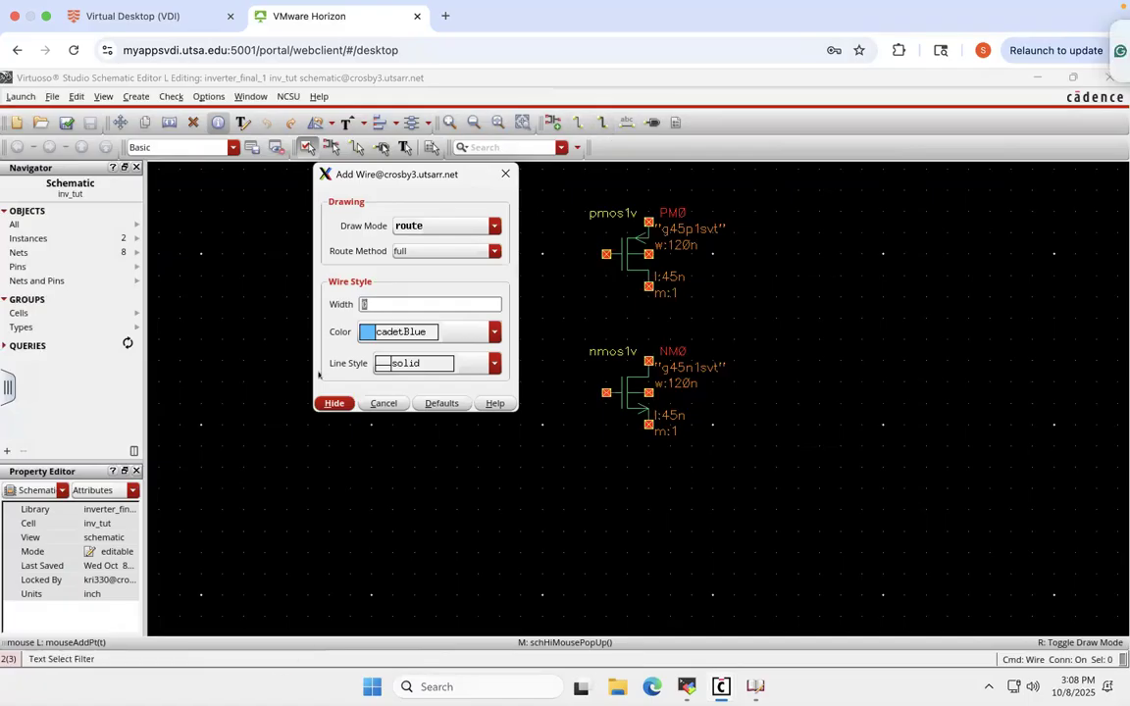
{"action": "left_click", "coordinate": [331, 404]}
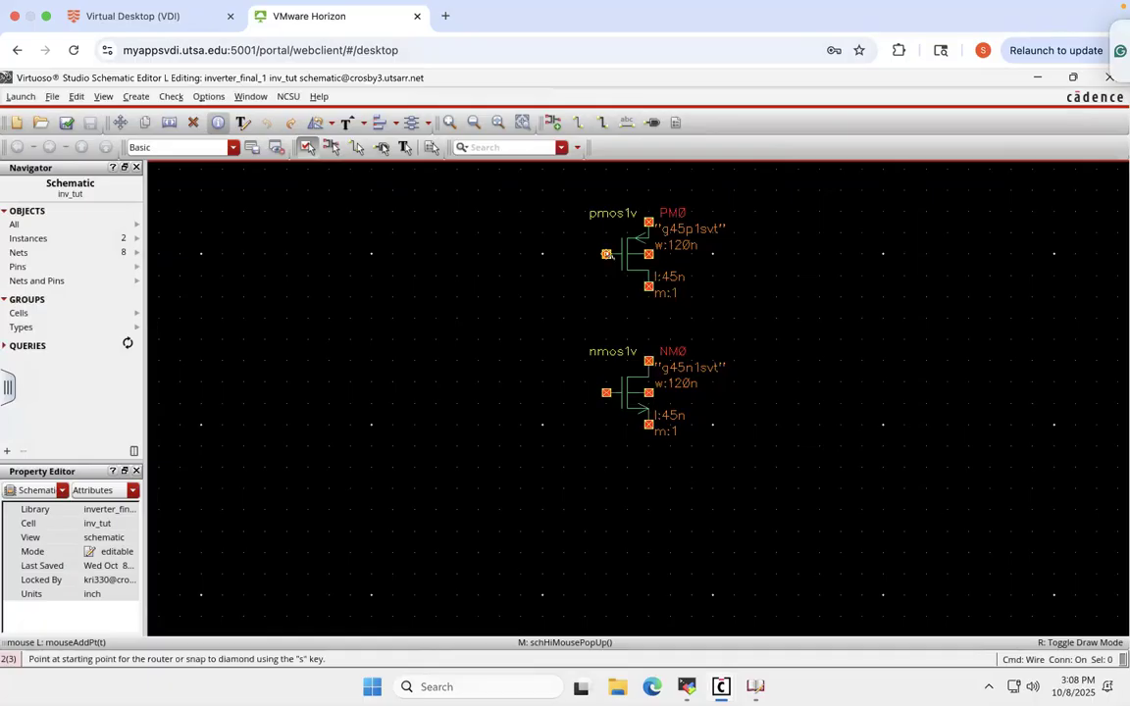
{"action": "left_click", "coordinate": [607, 254]}
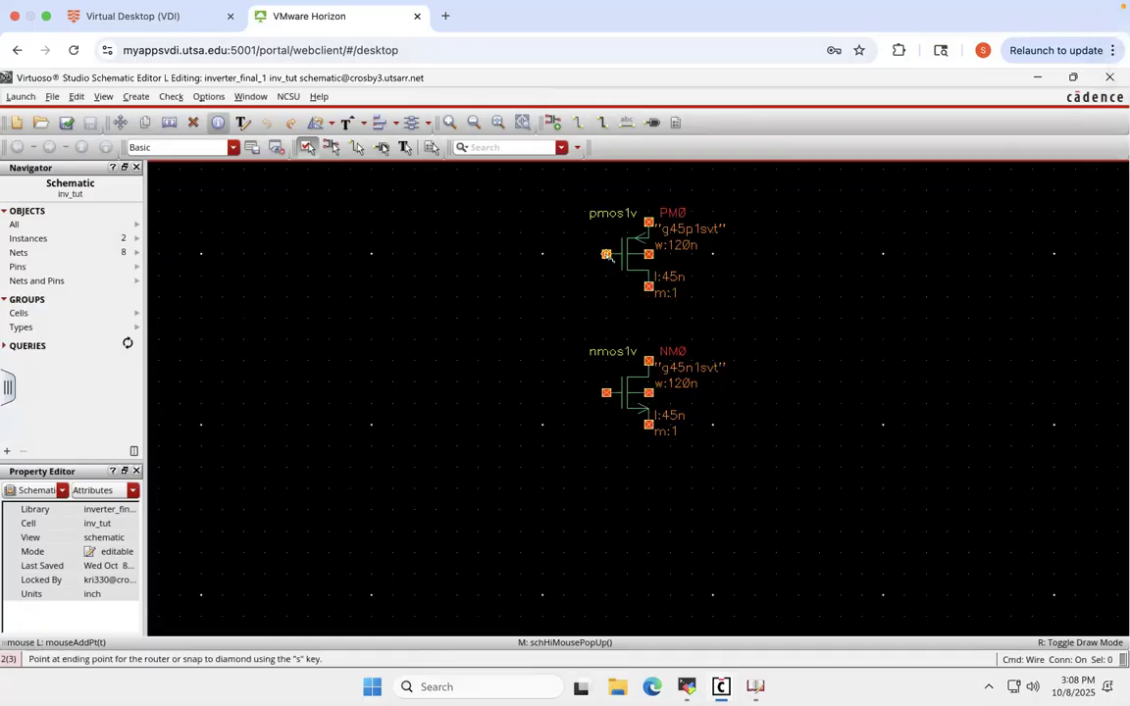
{"action": "left_click", "coordinate": [477, 254]}
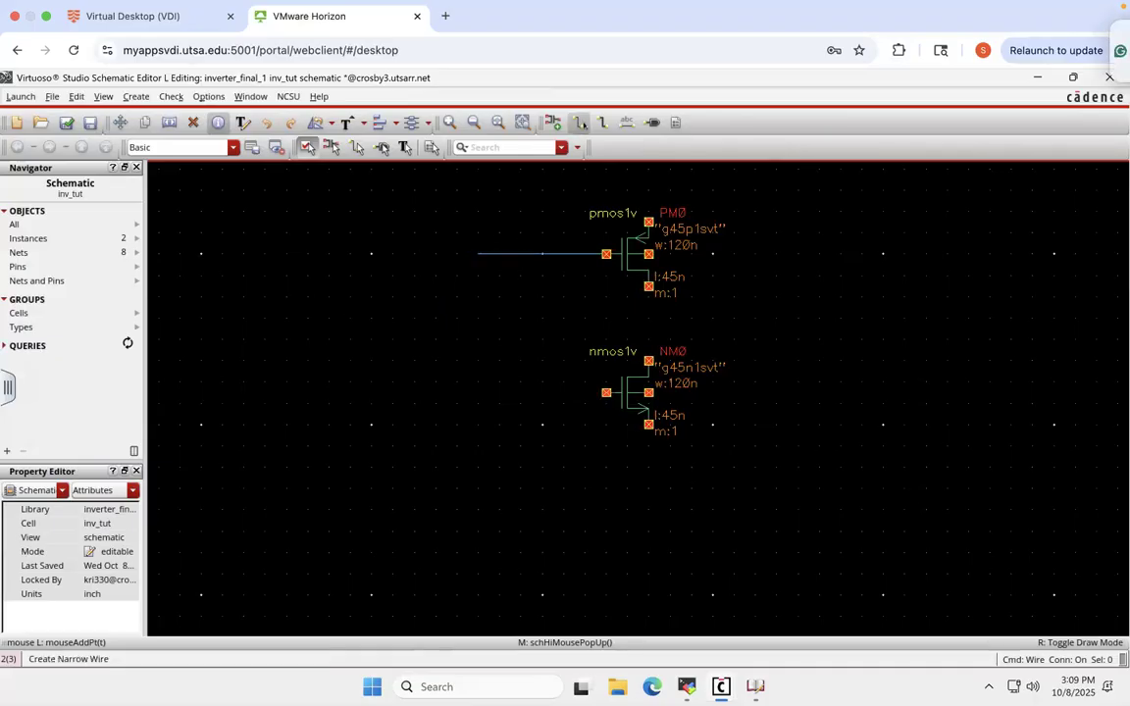
- Draw a horizontal narrow wire leftward from the NMOS transistor's gate, ending directly below the PMOS gate wire's free end
{"action": "key", "text": "F3"}
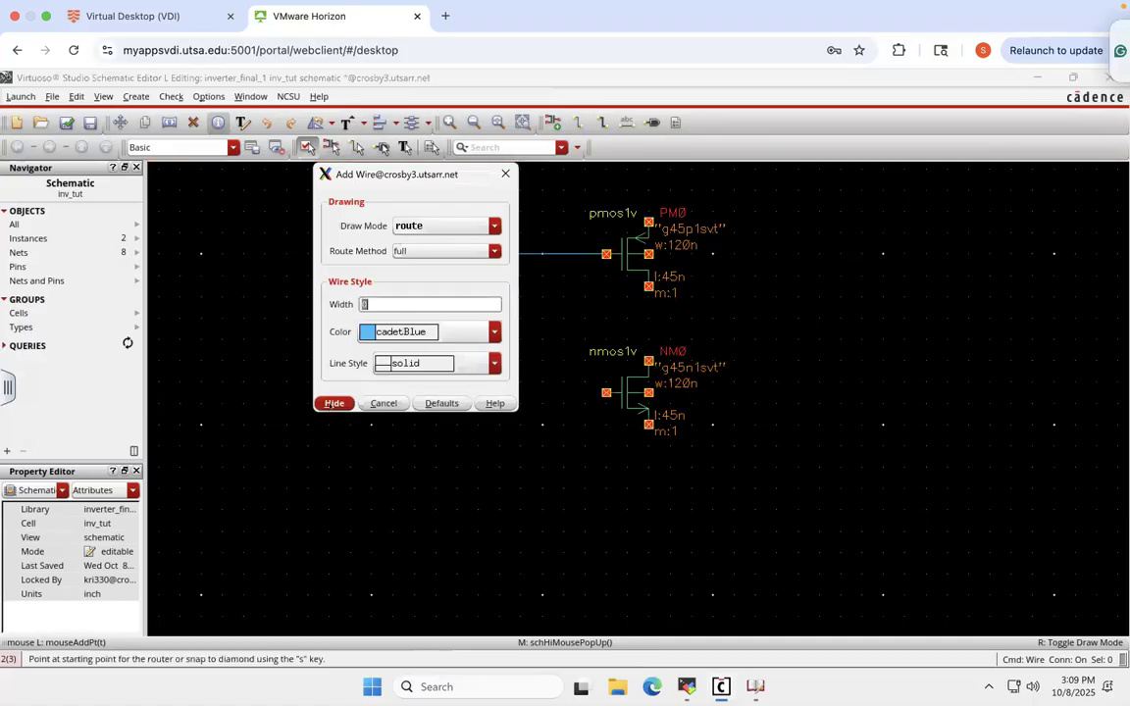
{"action": "left_click", "coordinate": [329, 403]}
{"action": "left_click", "coordinate": [574, 402]}
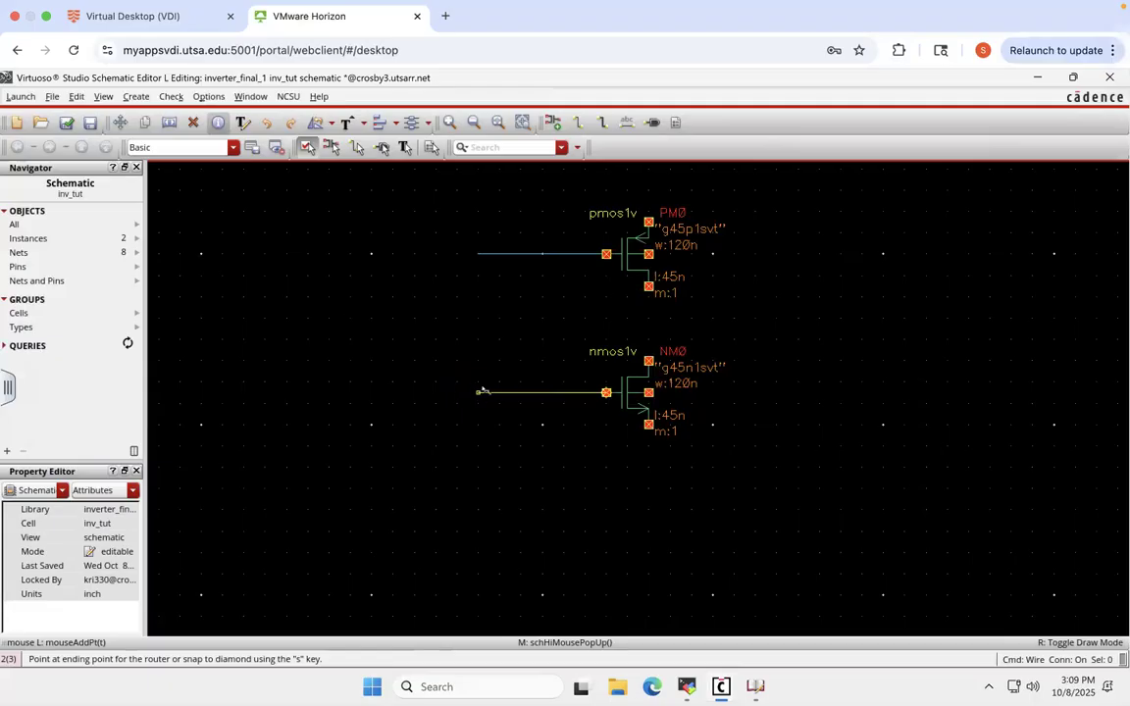
{"action": "left_click", "coordinate": [479, 392]}
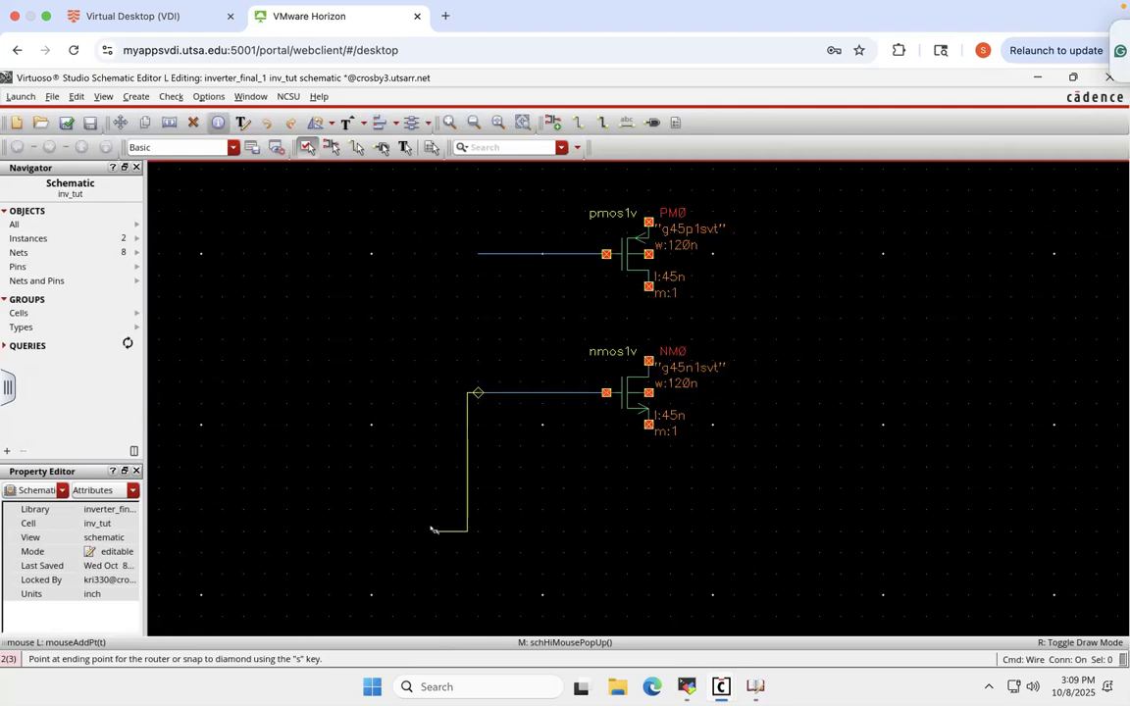
{"action": "double_click", "coordinate": [478, 392]}
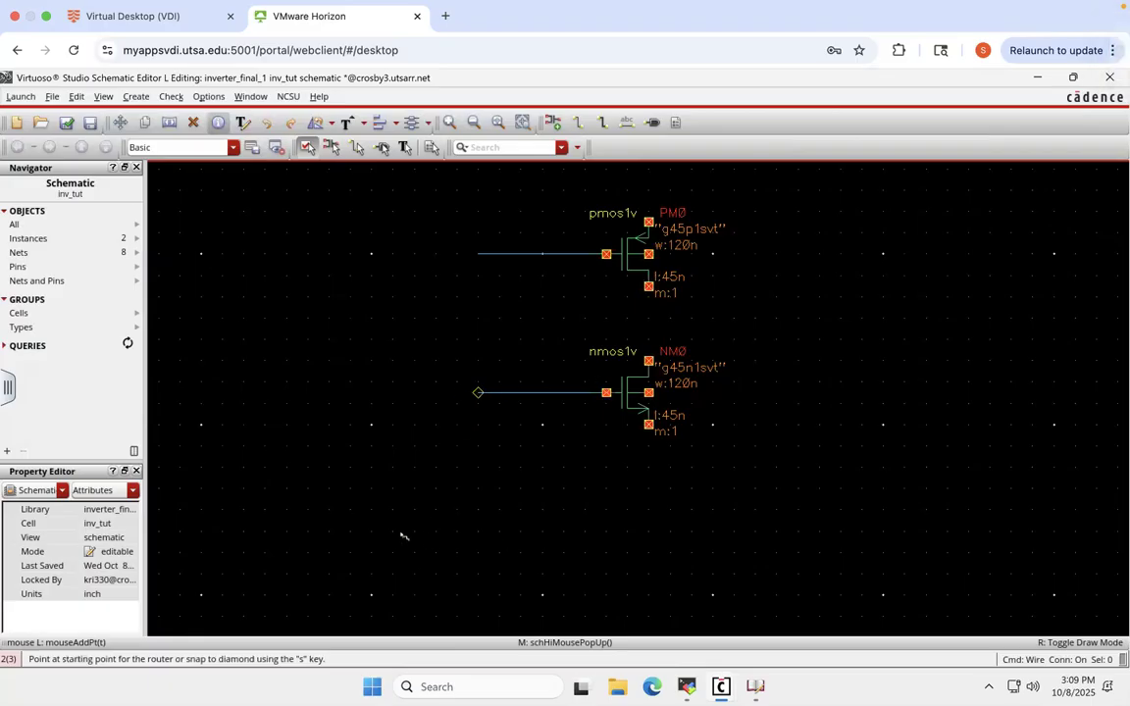
- Join the free ends of the two gate wires vertically and wire the PMOS drain to the NMOS drain
{"action": "left_click", "coordinate": [479, 254]}
{"action": "left_click", "coordinate": [479, 393]}
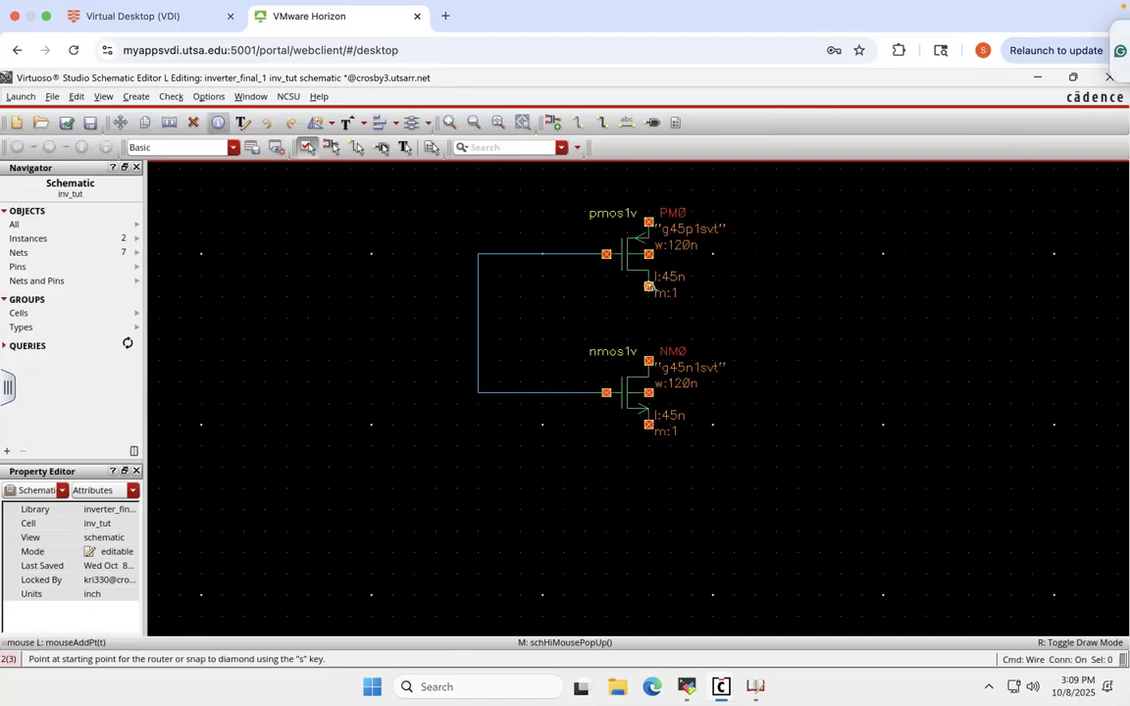
{"action": "left_click", "coordinate": [648, 285]}
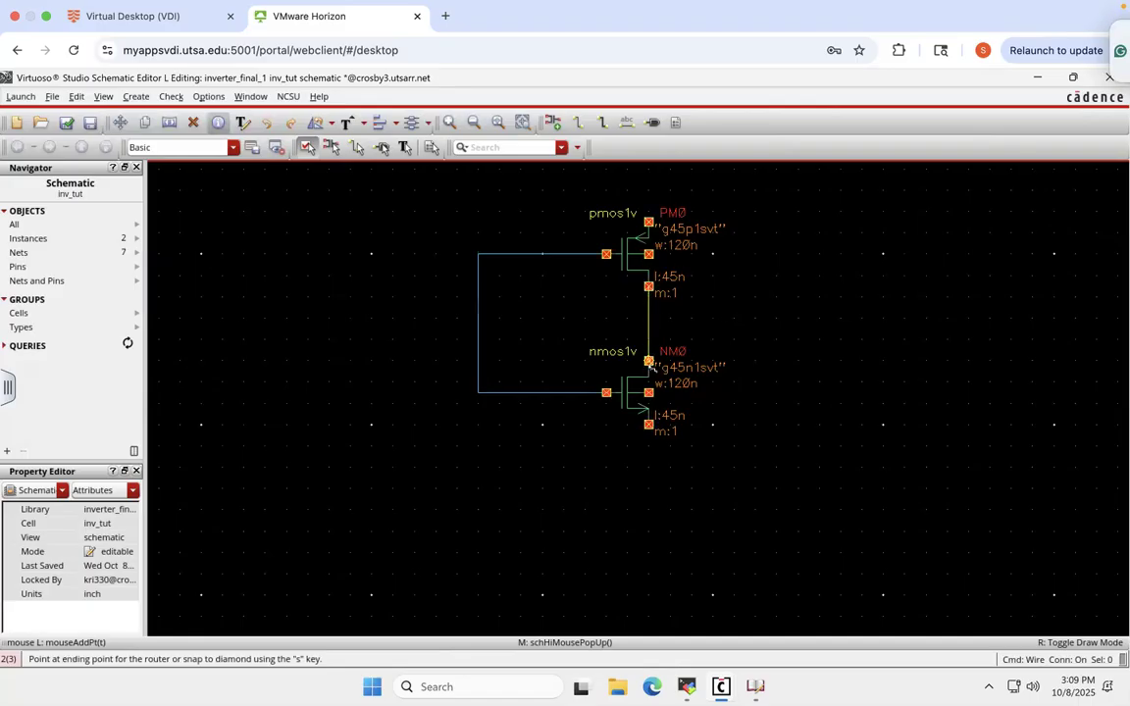
{"action": "left_click", "coordinate": [648, 361]}
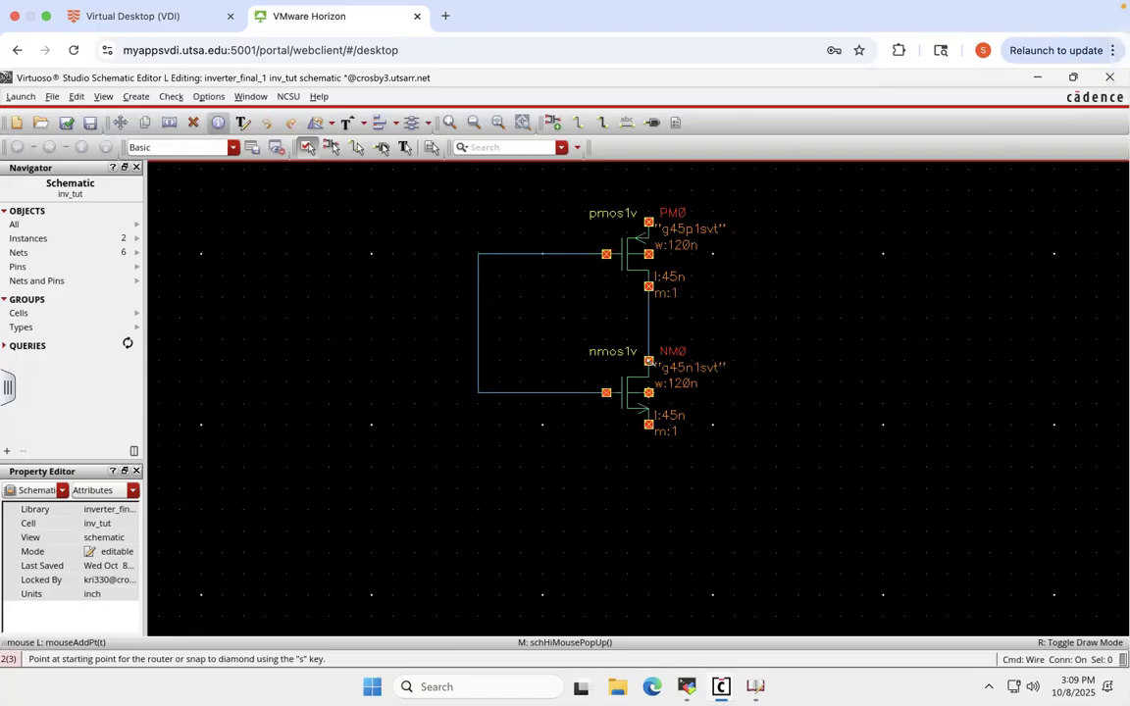
- Wire each transistor's body terminal to its own source, and run Check and Save on the schematic
{"action": "left_click", "coordinate": [650, 255]}
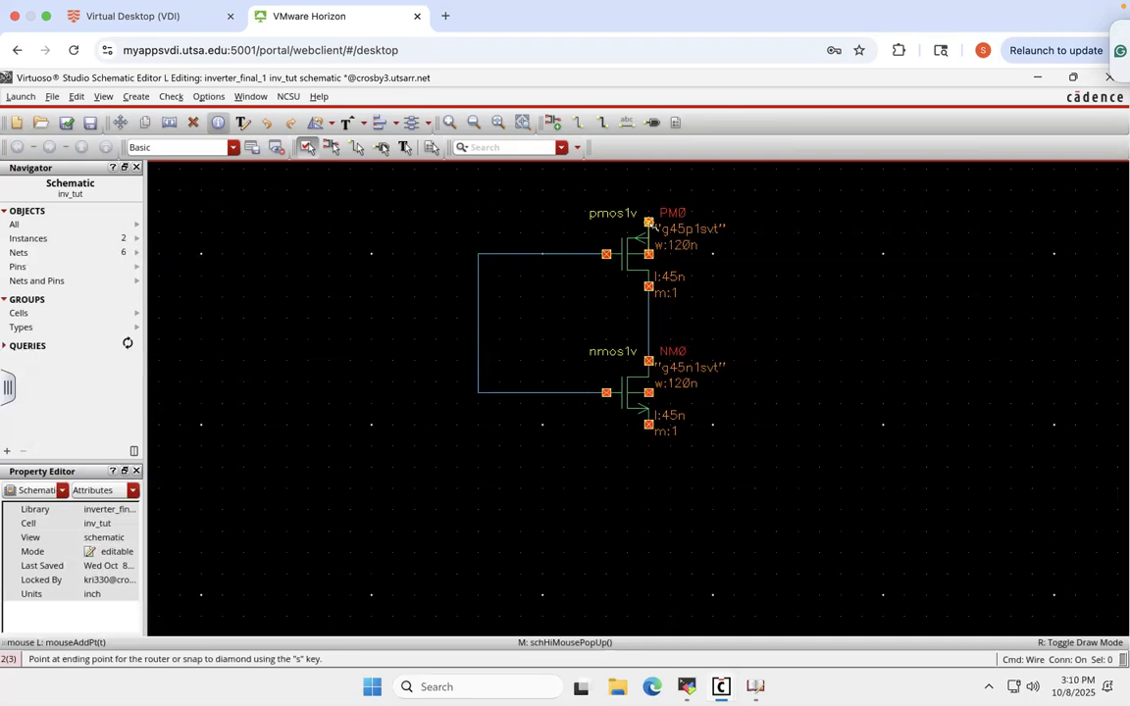
{"action": "left_click", "coordinate": [649, 223]}
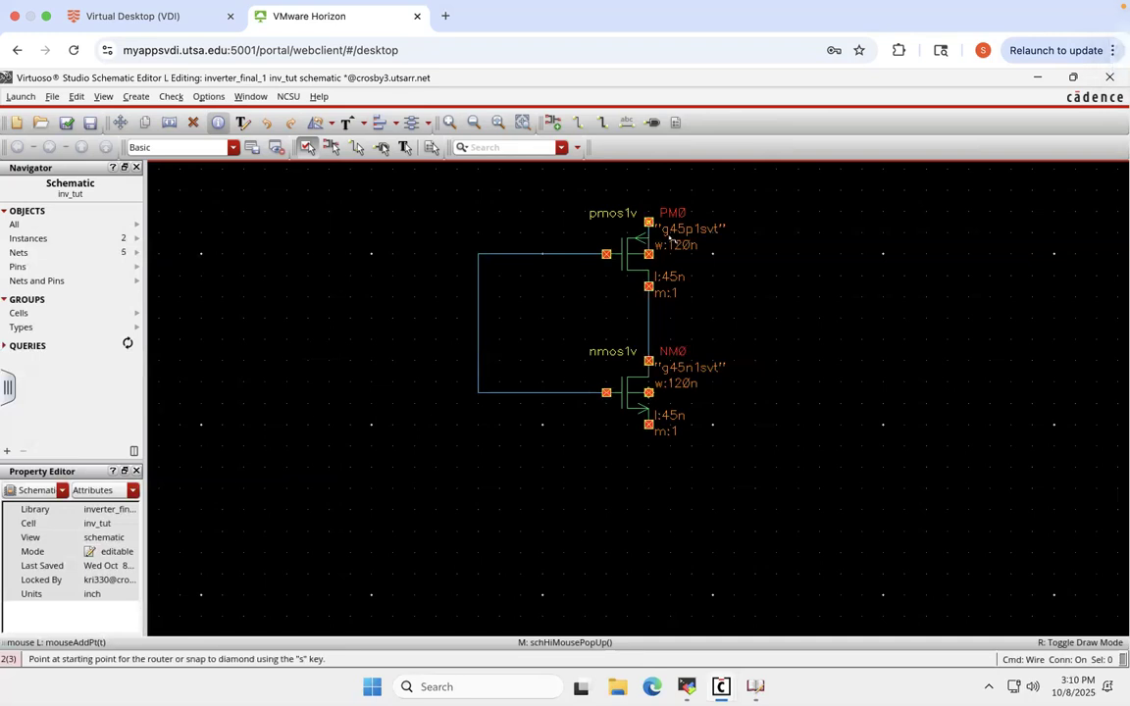
{"action": "left_click", "coordinate": [649, 393]}
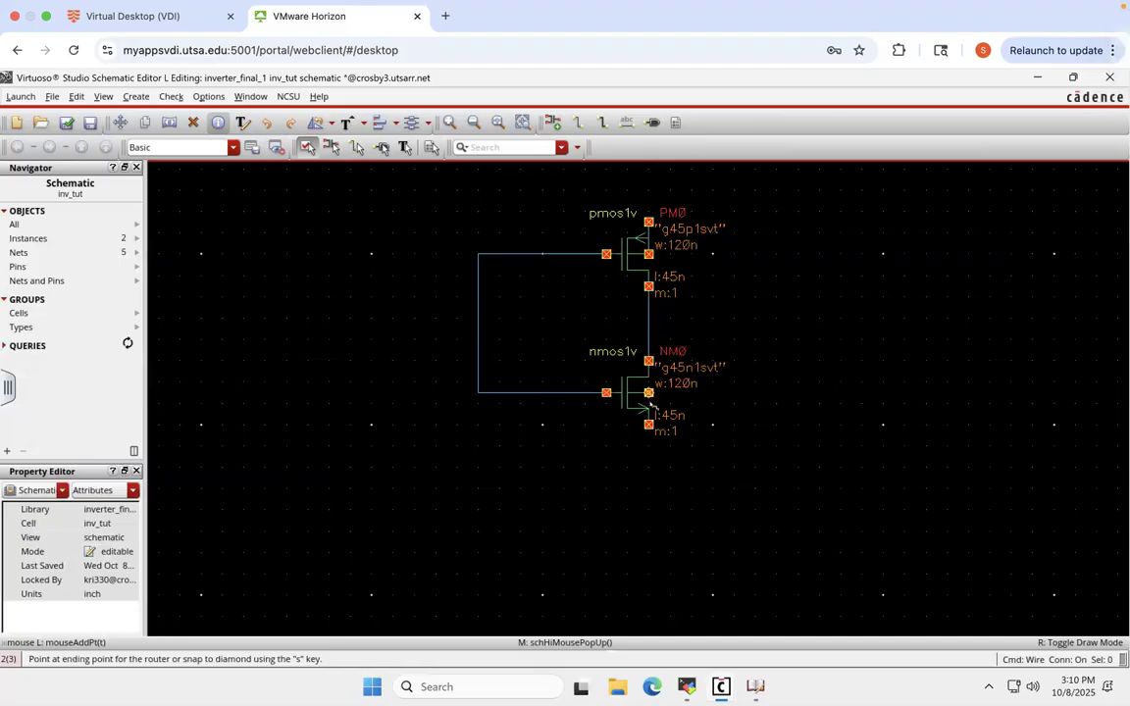
{"action": "left_click", "coordinate": [649, 425]}
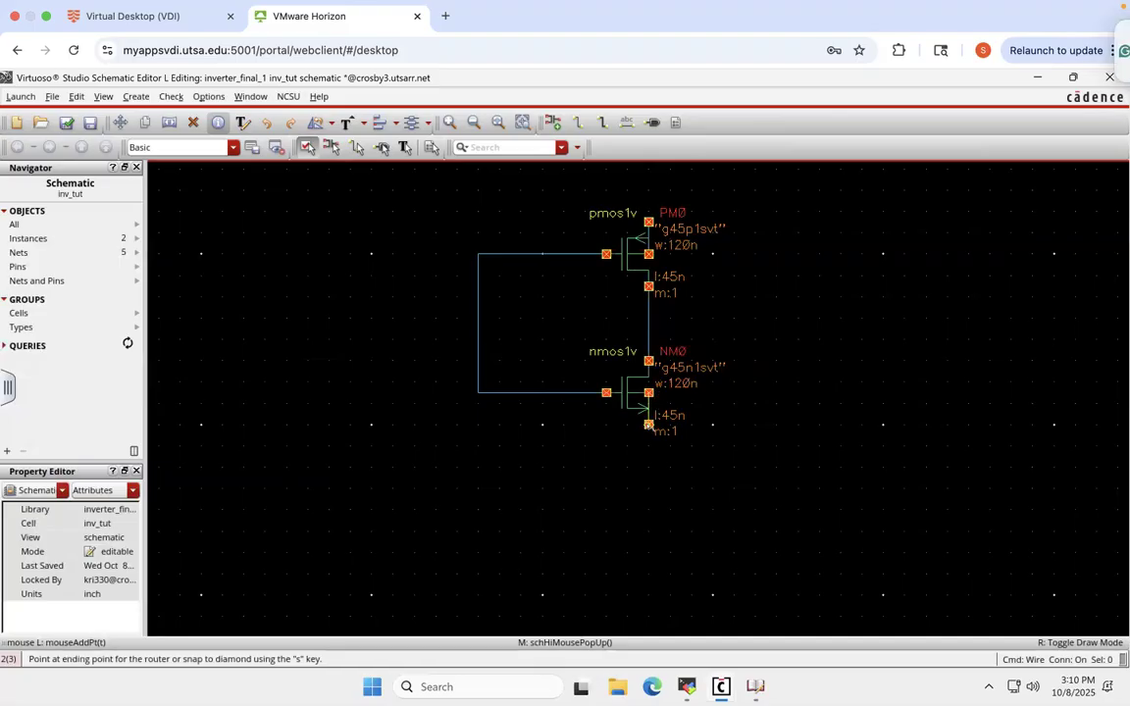
{"action": "left_click", "coordinate": [478, 392]}
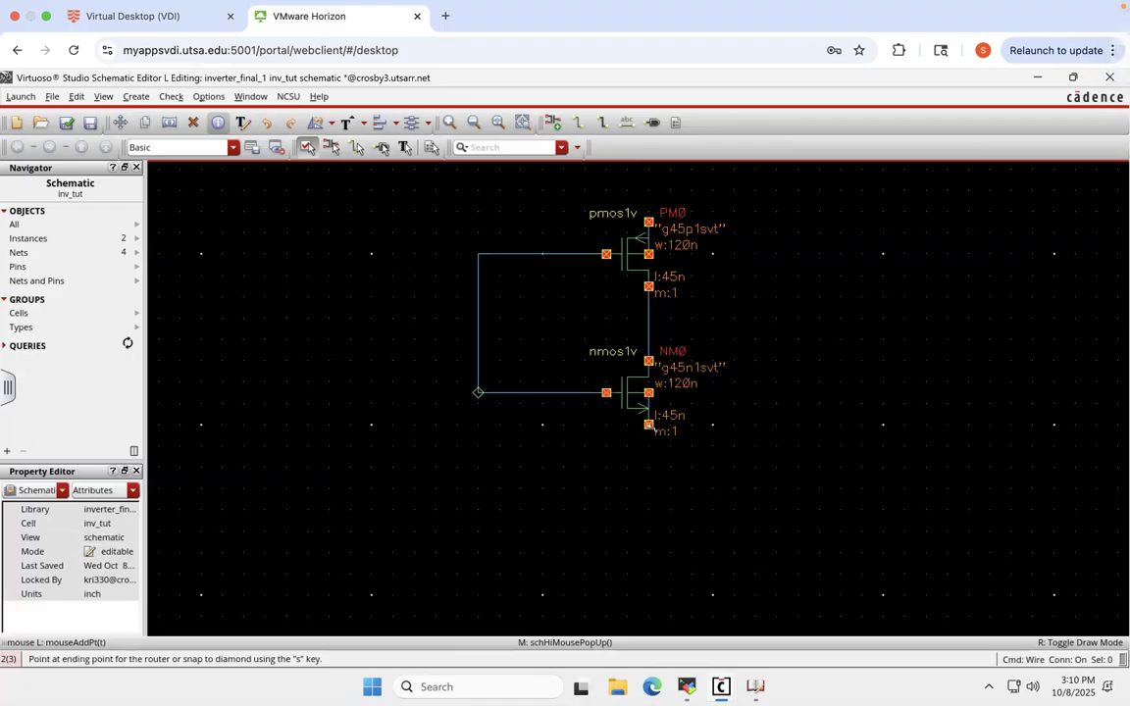
{"action": "left_click", "coordinate": [649, 425]}
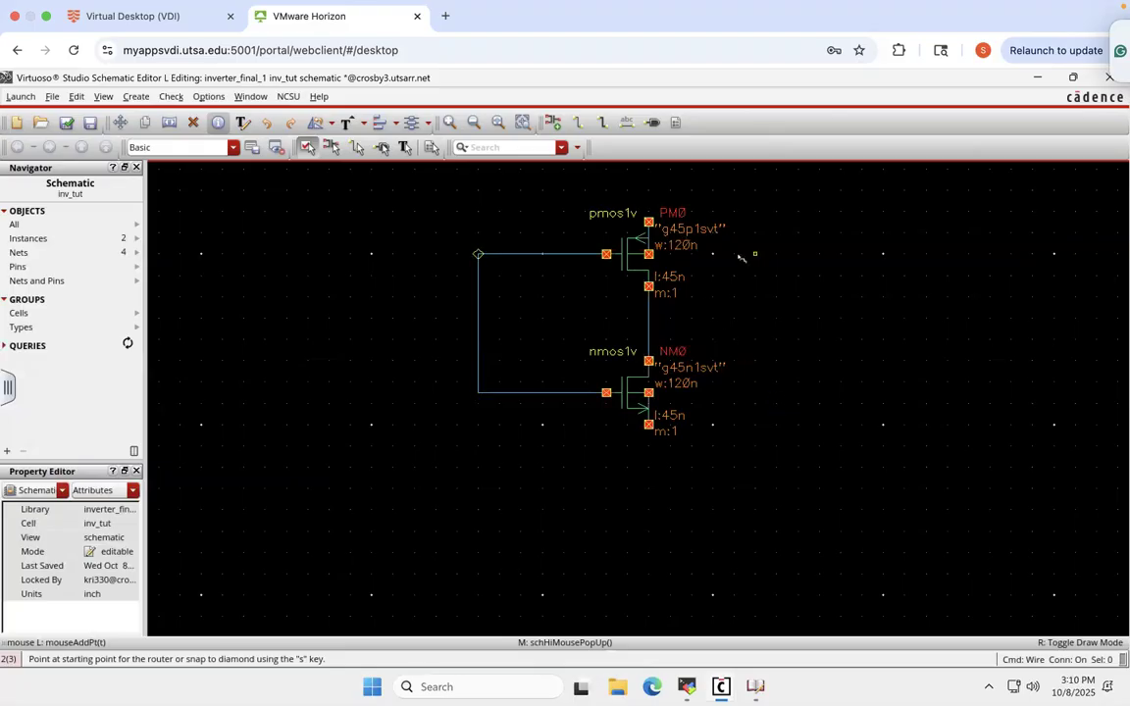
{"action": "left_click", "coordinate": [90, 123]}
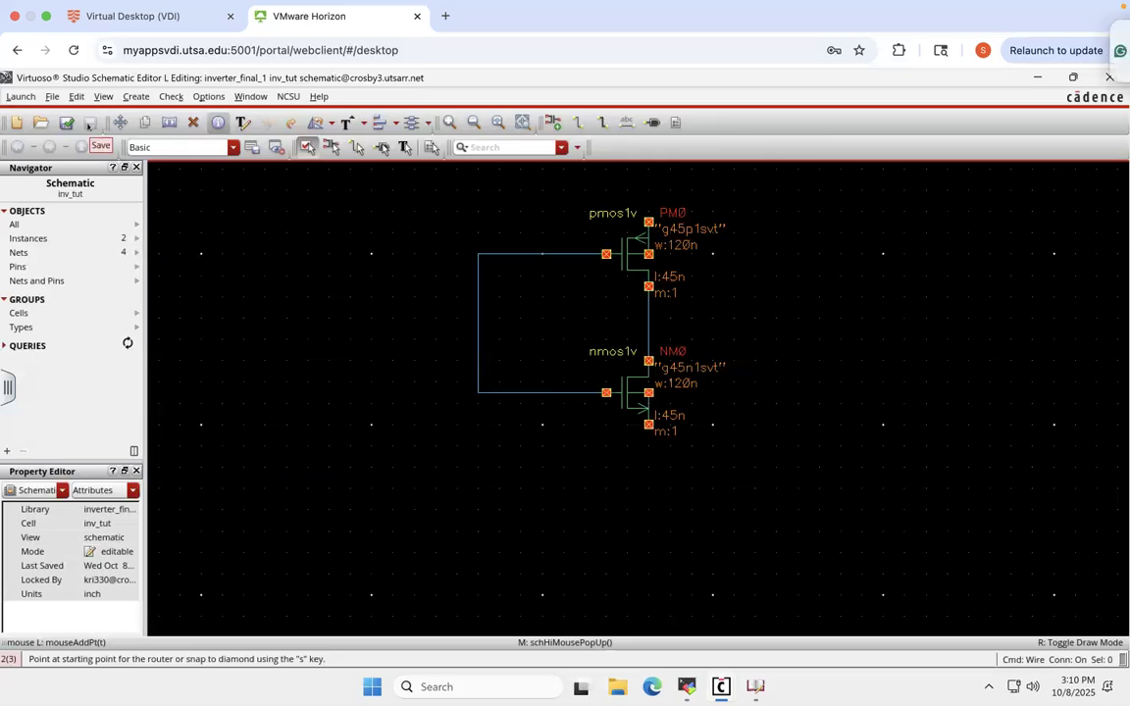
{"action": "left_click", "coordinate": [67, 124]}
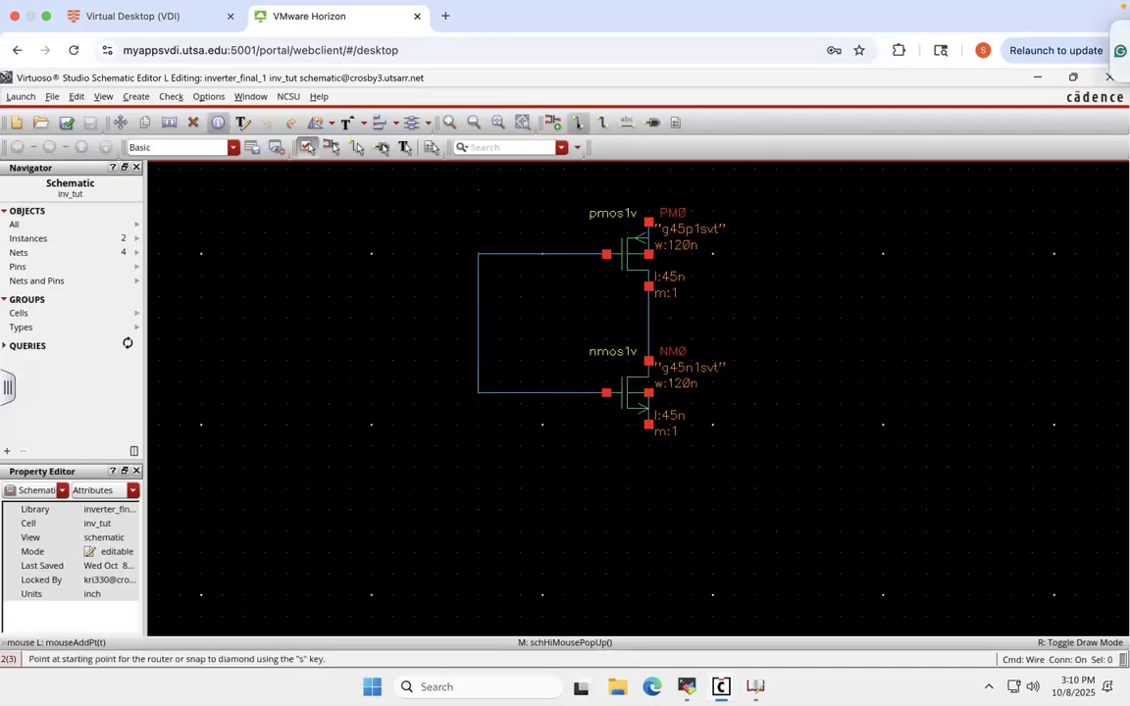
- Draw supply wires up and left from the PMOS source and down and left from the NMOS source, and save the schematic
{"action": "key", "text": "F3"}
{"action": "left_click", "coordinate": [332, 404]}
{"action": "left_click", "coordinate": [649, 222]}
{"action": "double_click", "coordinate": [553, 180]}
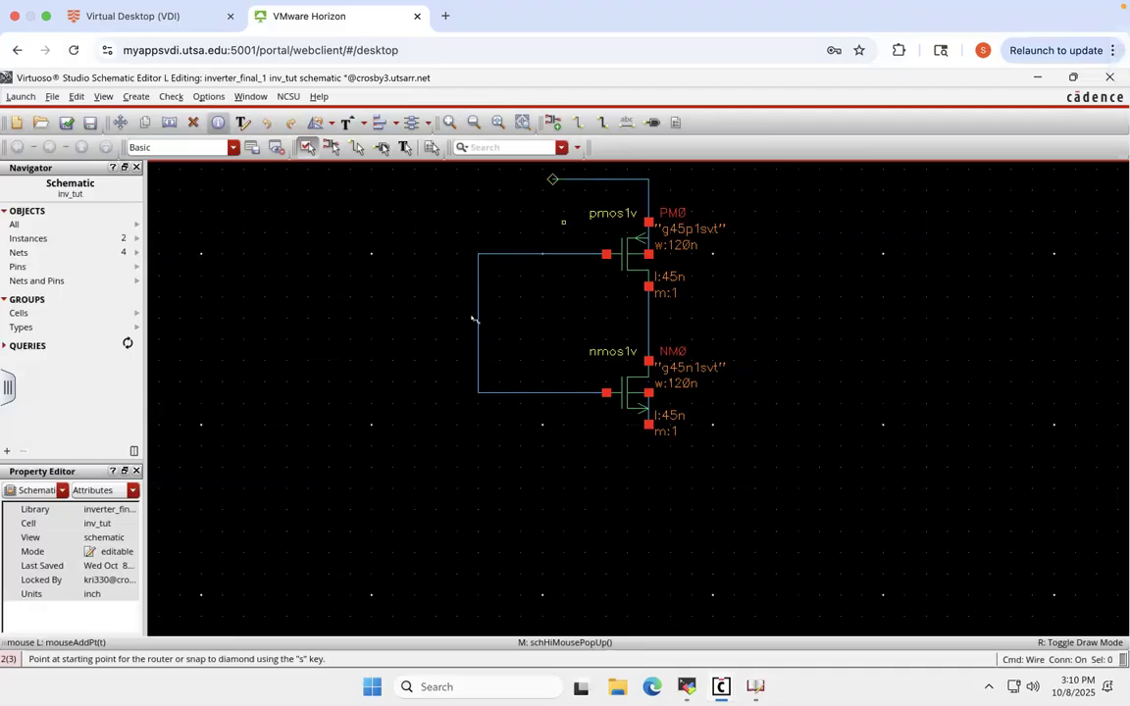
{"action": "left_click", "coordinate": [648, 425]}
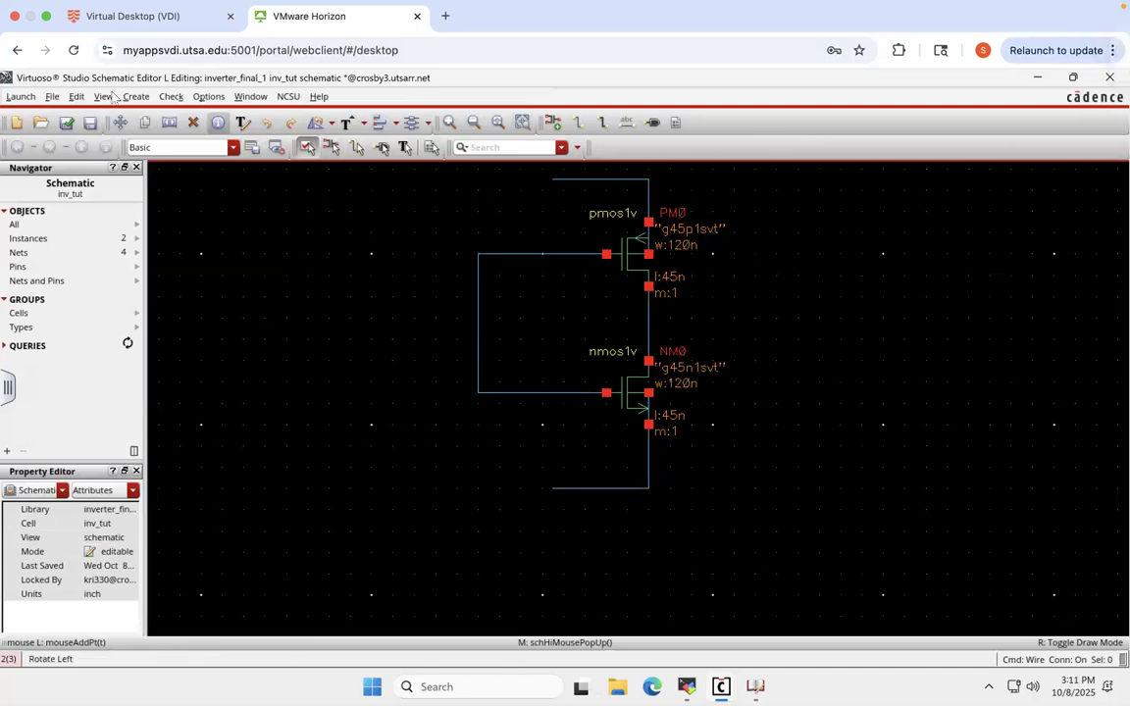
{"action": "left_click", "coordinate": [89, 123]}
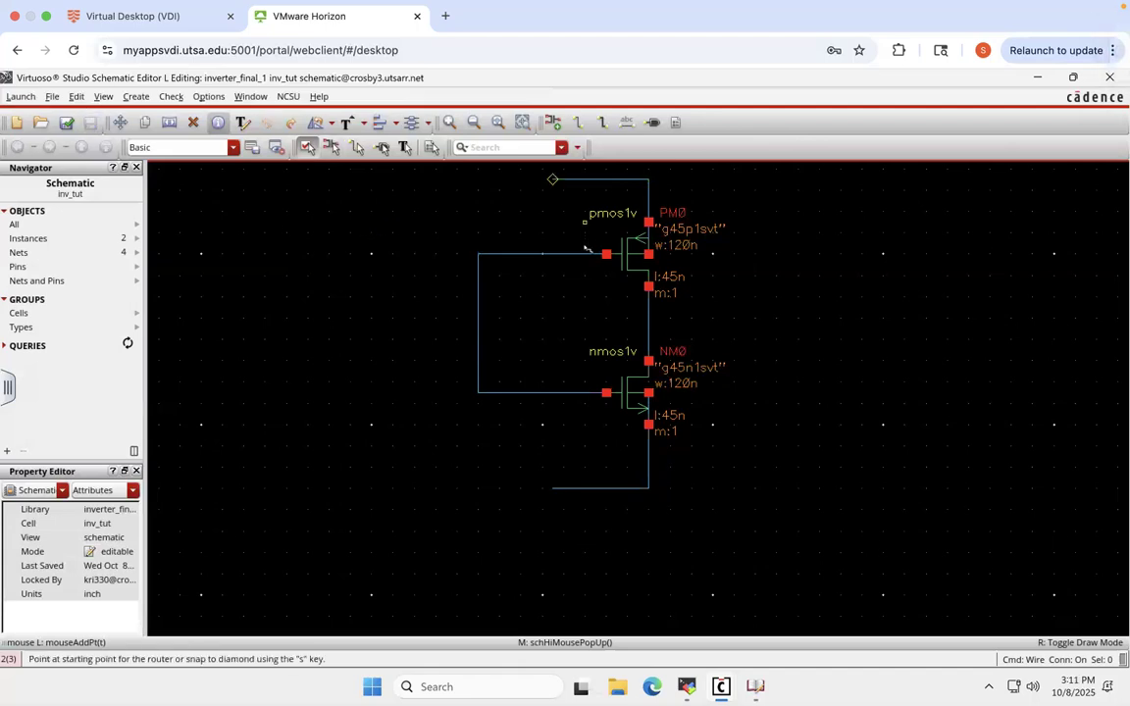
- Draw an output wire rightward from the middle of the drain connection and run Check and Save on the schematic
{"action": "left_click", "coordinate": [578, 125]}
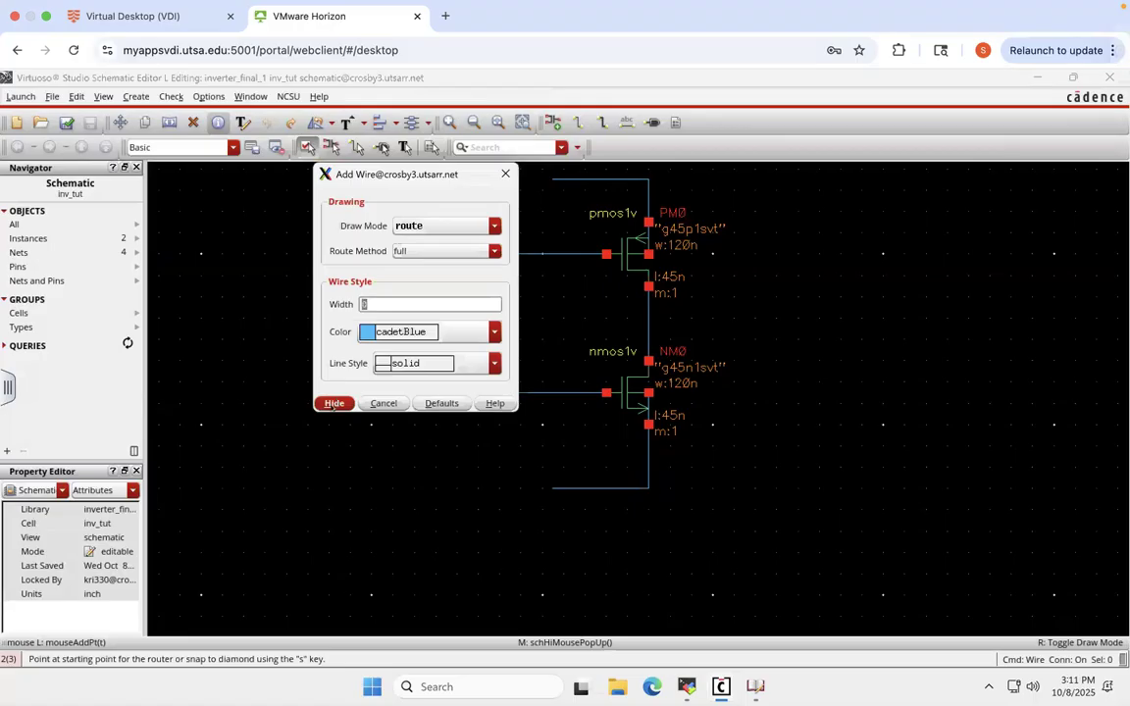
{"action": "left_click", "coordinate": [334, 403]}
{"action": "left_click", "coordinate": [648, 329]}
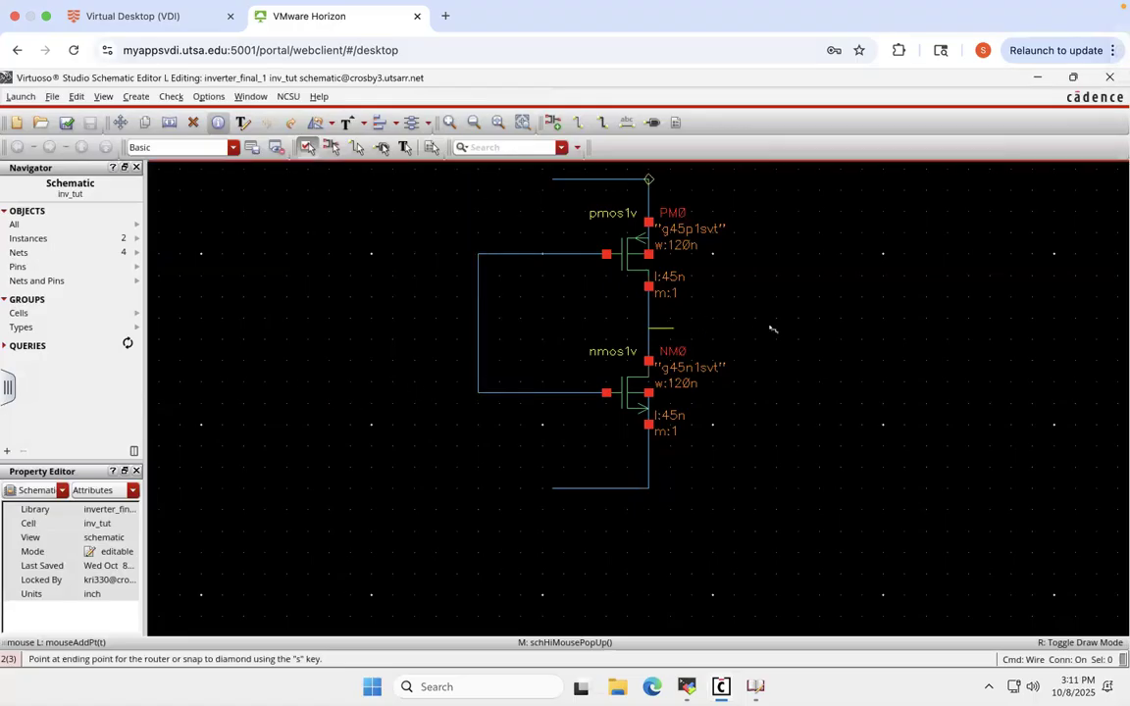
{"action": "double_click", "coordinate": [777, 339]}
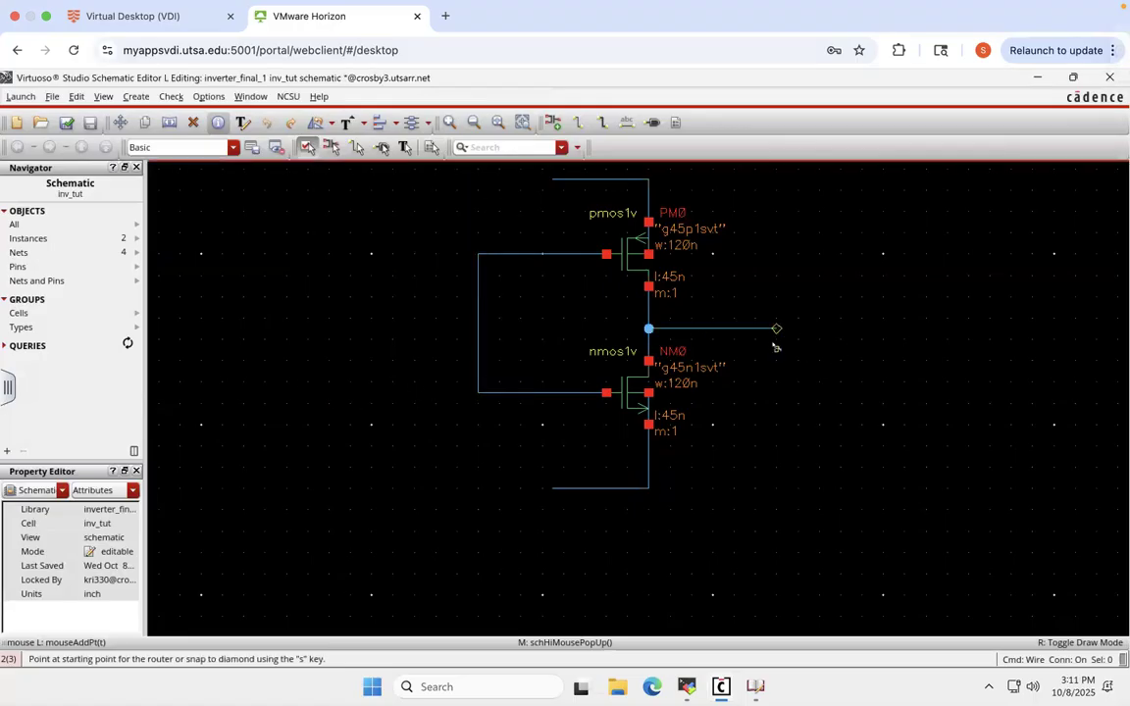
{"action": "left_click", "coordinate": [66, 124]}
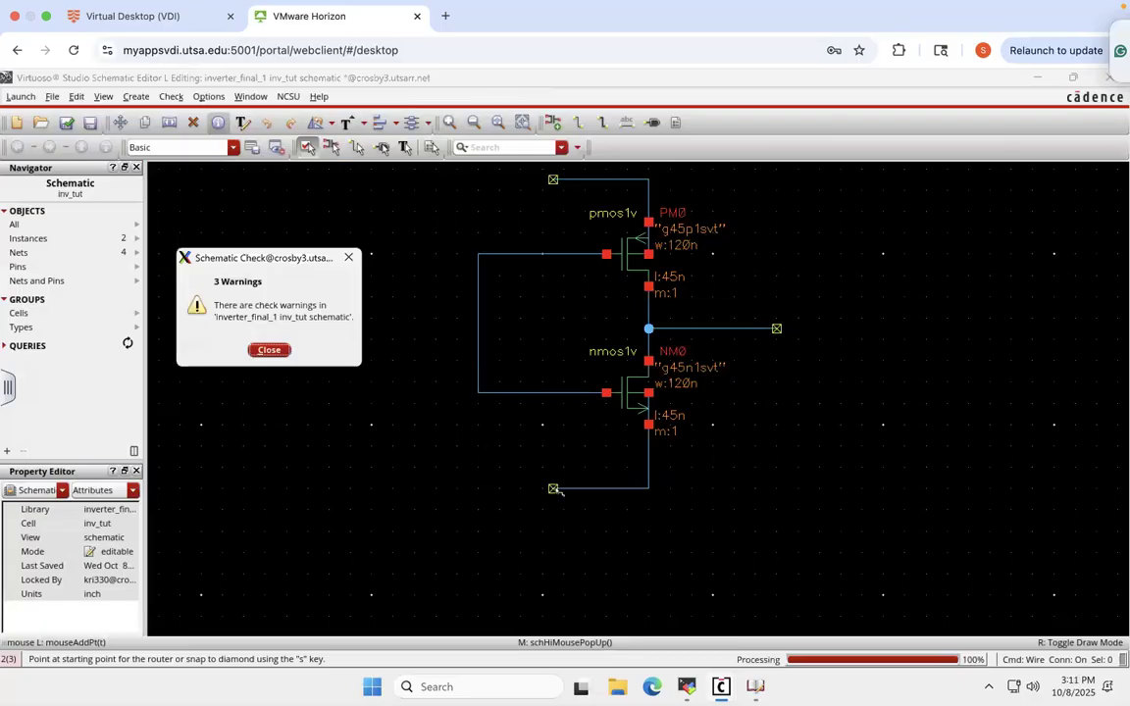
- Draw an input wire leftward from the middle of the vertical wire joining the two gates, and save the schematic
{"action": "left_click", "coordinate": [269, 350]}
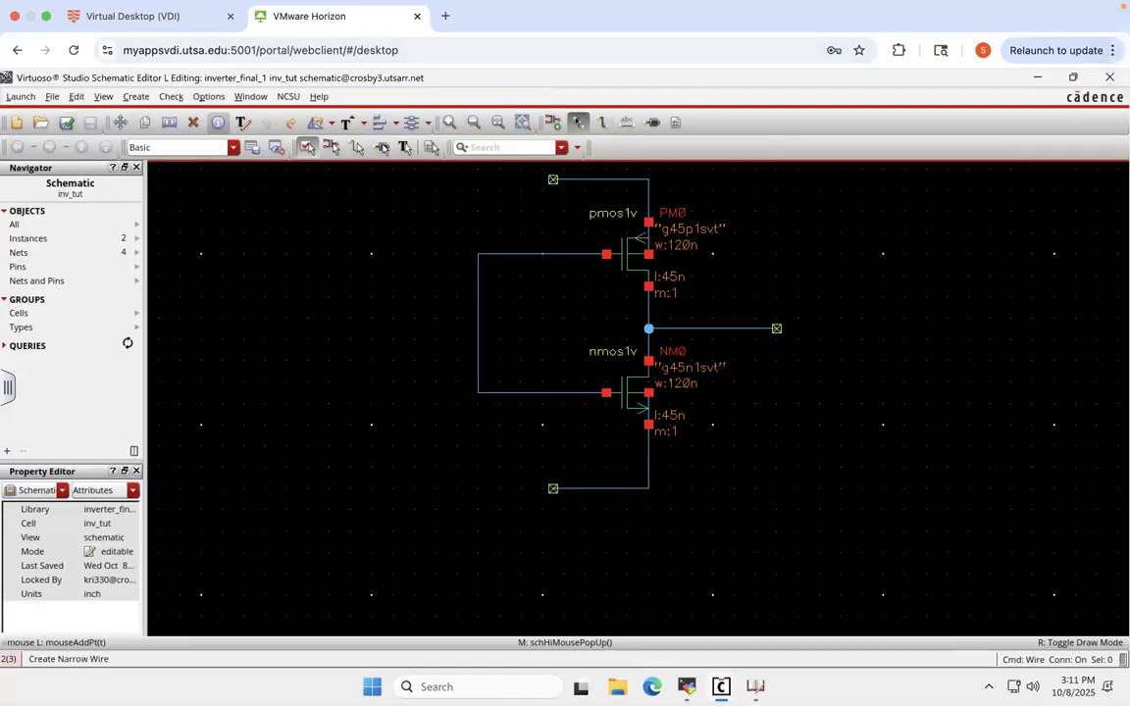
{"action": "left_click", "coordinate": [577, 120]}
{"action": "left_click", "coordinate": [340, 404]}
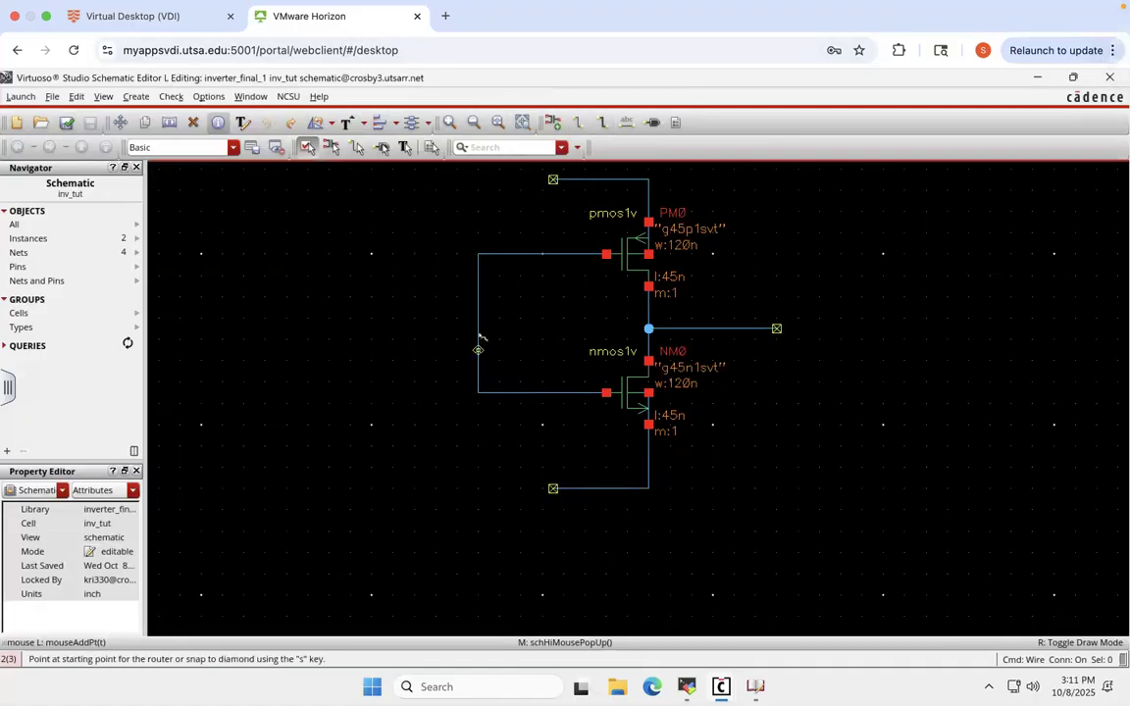
{"action": "left_click", "coordinate": [479, 328]}
{"action": "double_click", "coordinate": [416, 330]}
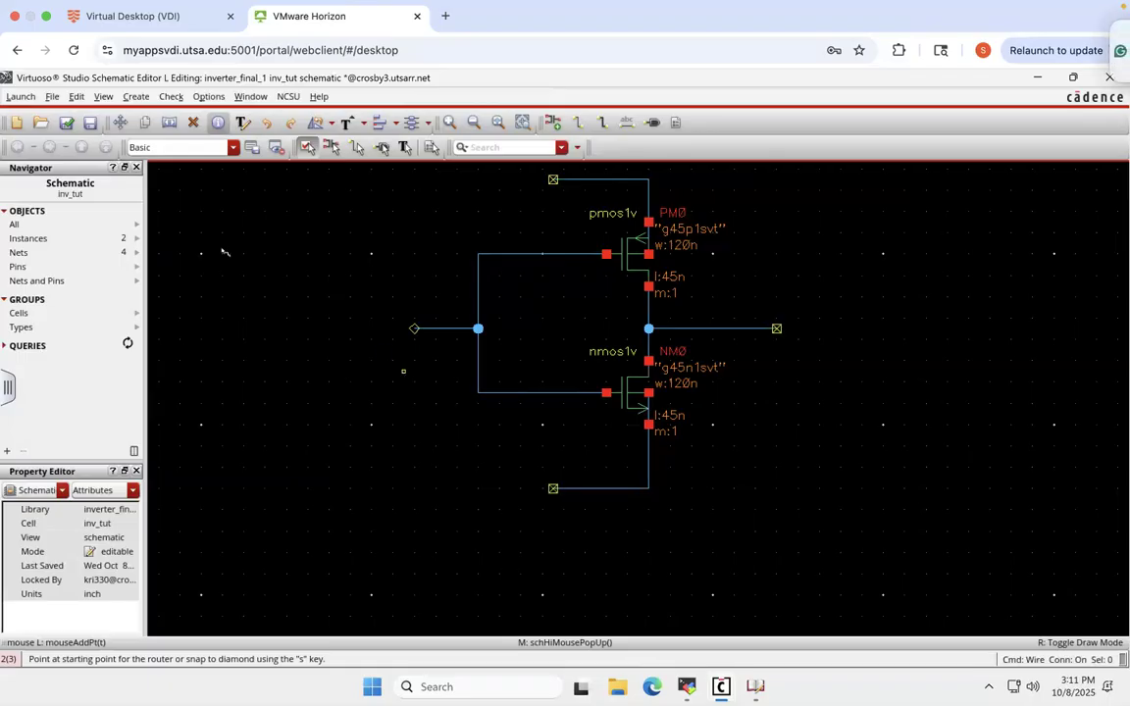
{"action": "left_click", "coordinate": [90, 121]}
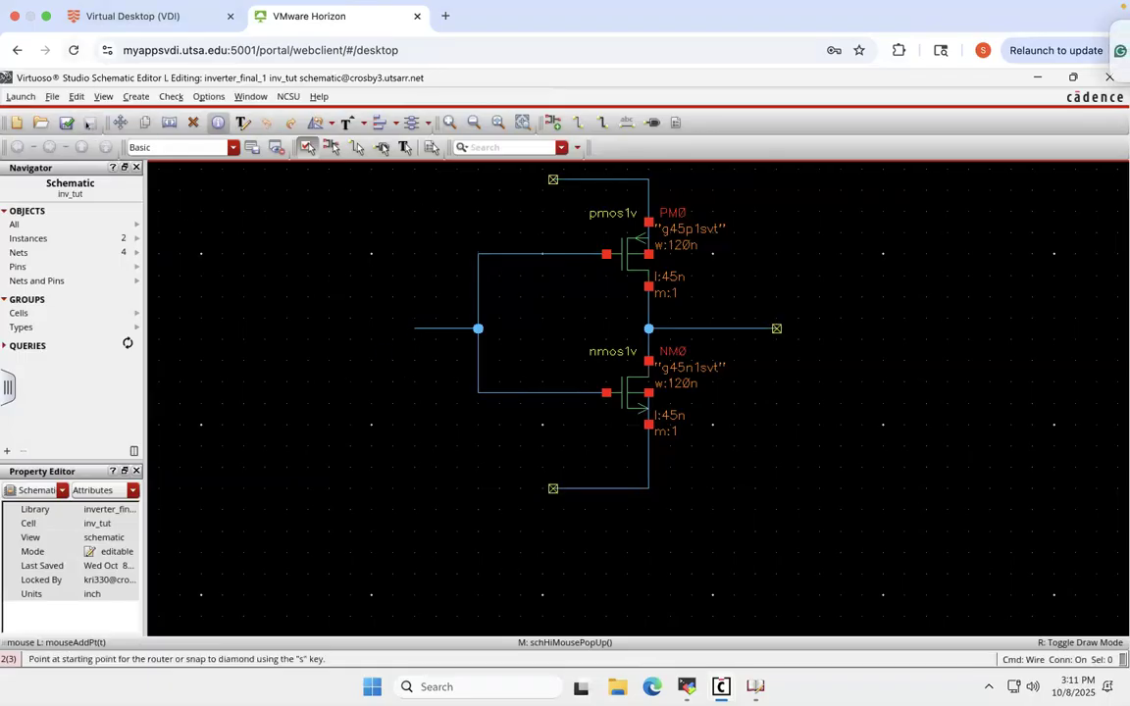
- Place an input pin named i on the free end of the gate input wire and save the schematic
{"action": "left_click", "coordinate": [136, 96]}
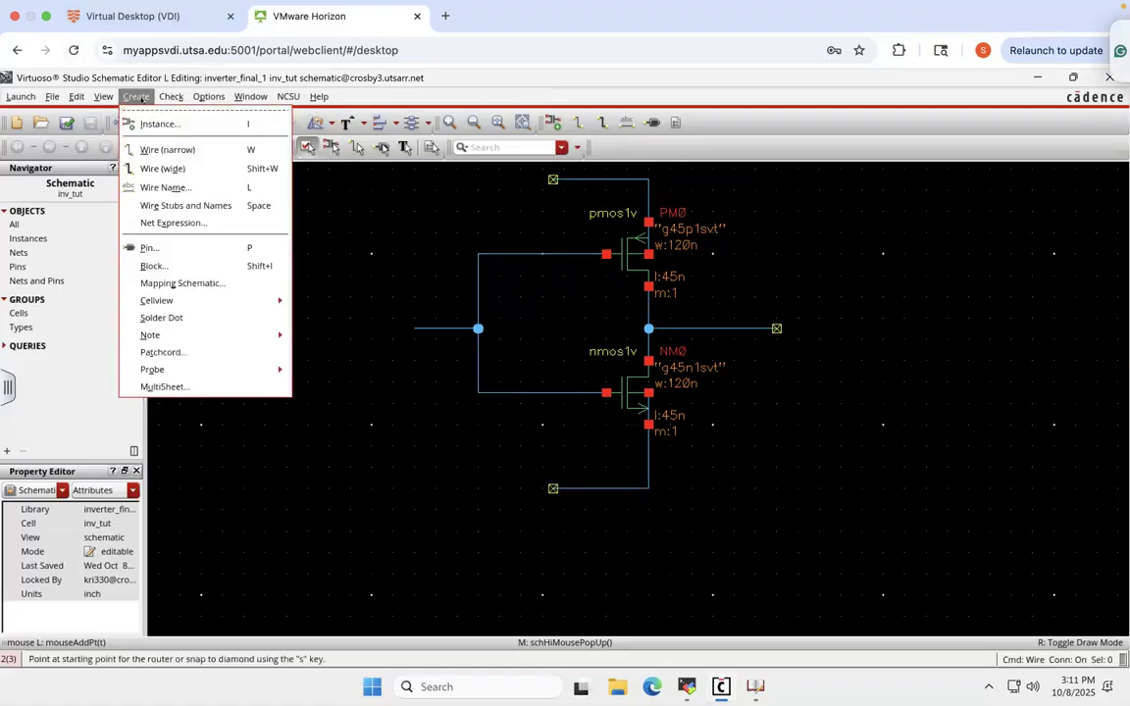
{"action": "left_click", "coordinate": [170, 255]}
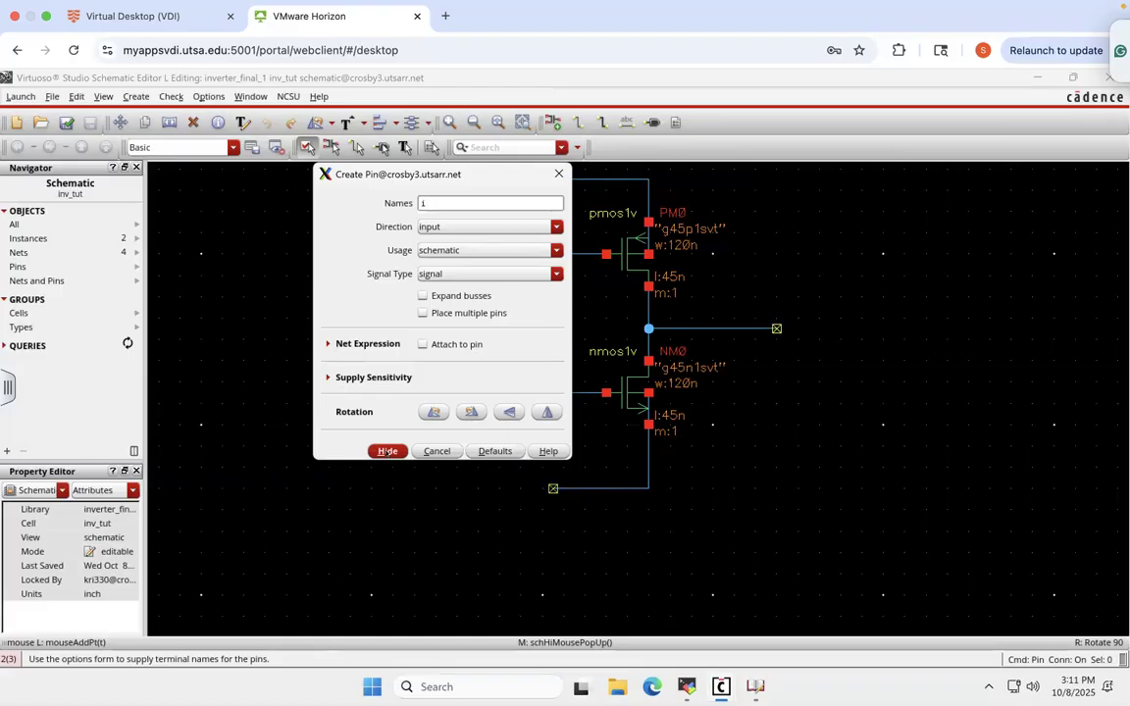
{"action": "left_click", "coordinate": [388, 452]}
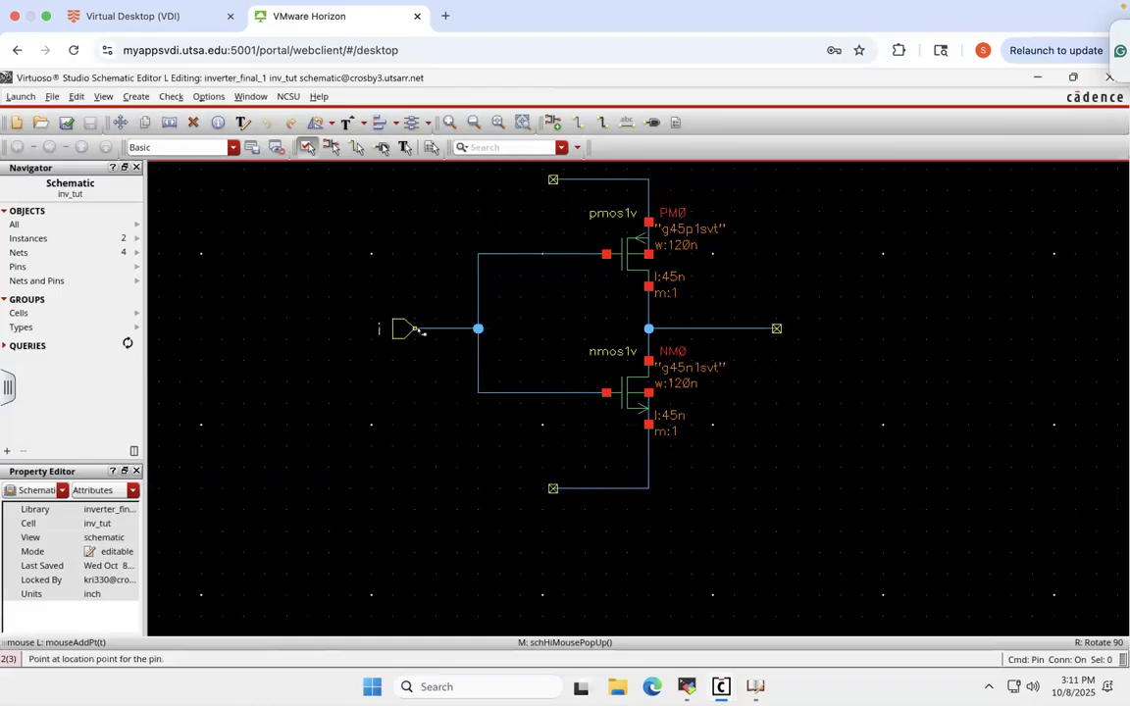
{"action": "left_click", "coordinate": [416, 330]}
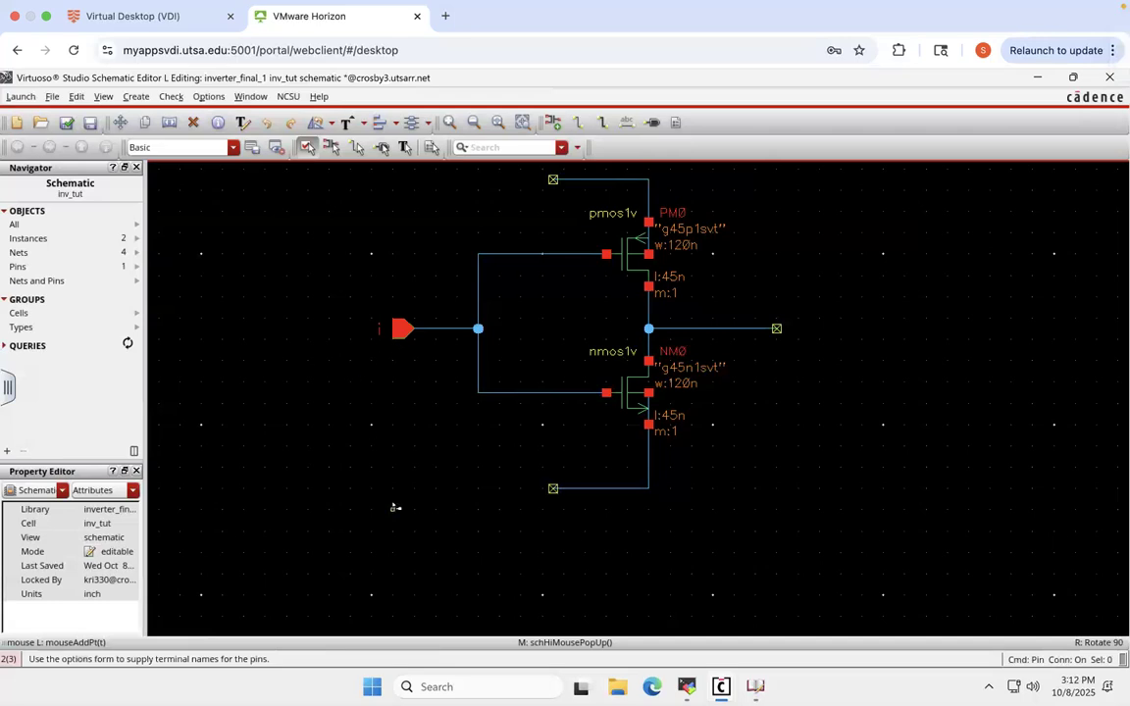
{"action": "left_click", "coordinate": [90, 123]}
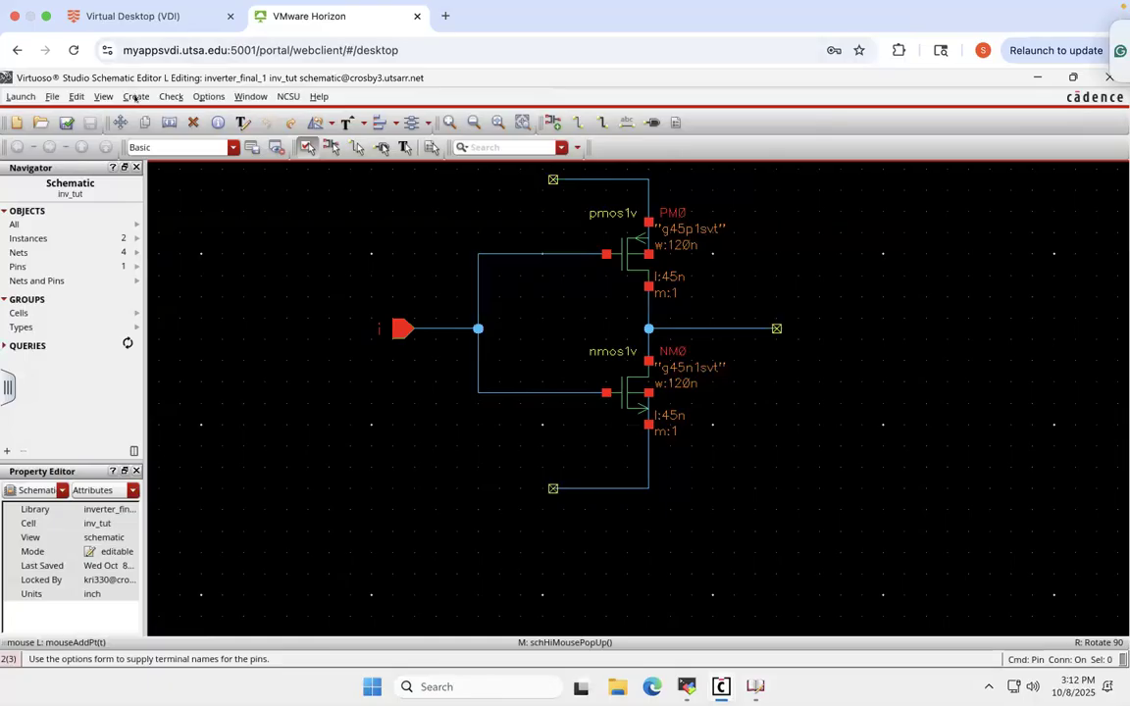
- Place an input pin named vdd on the free end of the PMOS source wire, save, and run Check and Save
{"action": "left_click", "coordinate": [136, 96]}
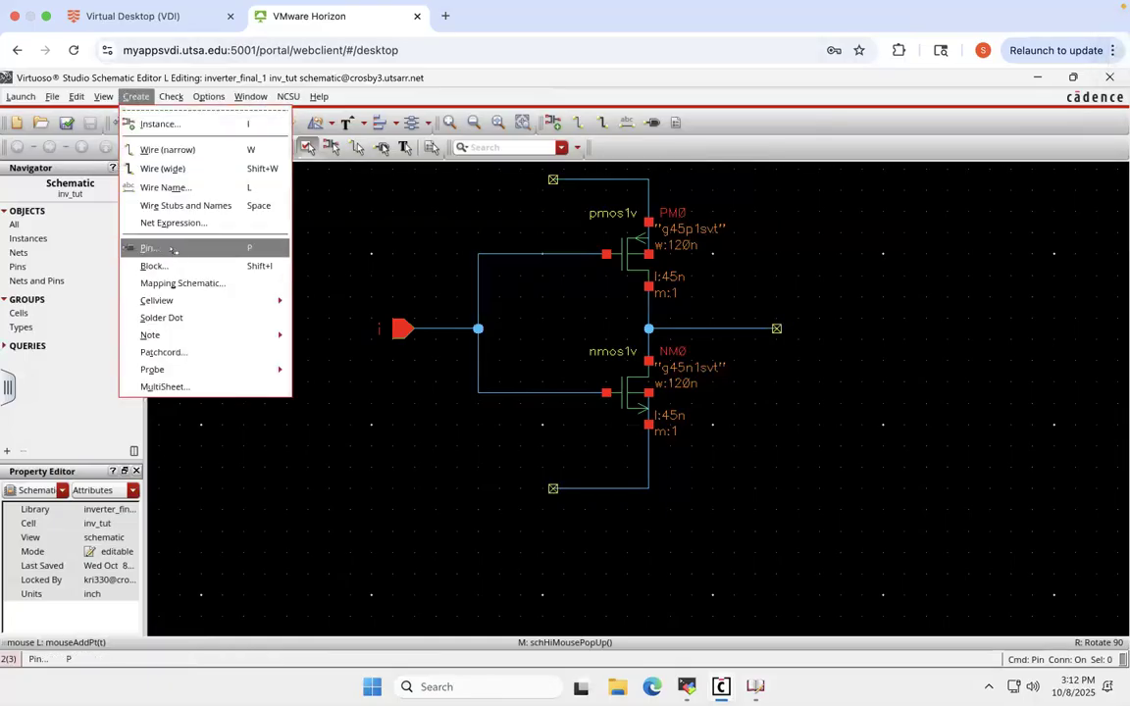
{"action": "left_click", "coordinate": [168, 248]}
{"action": "type", "text": "vdd"}
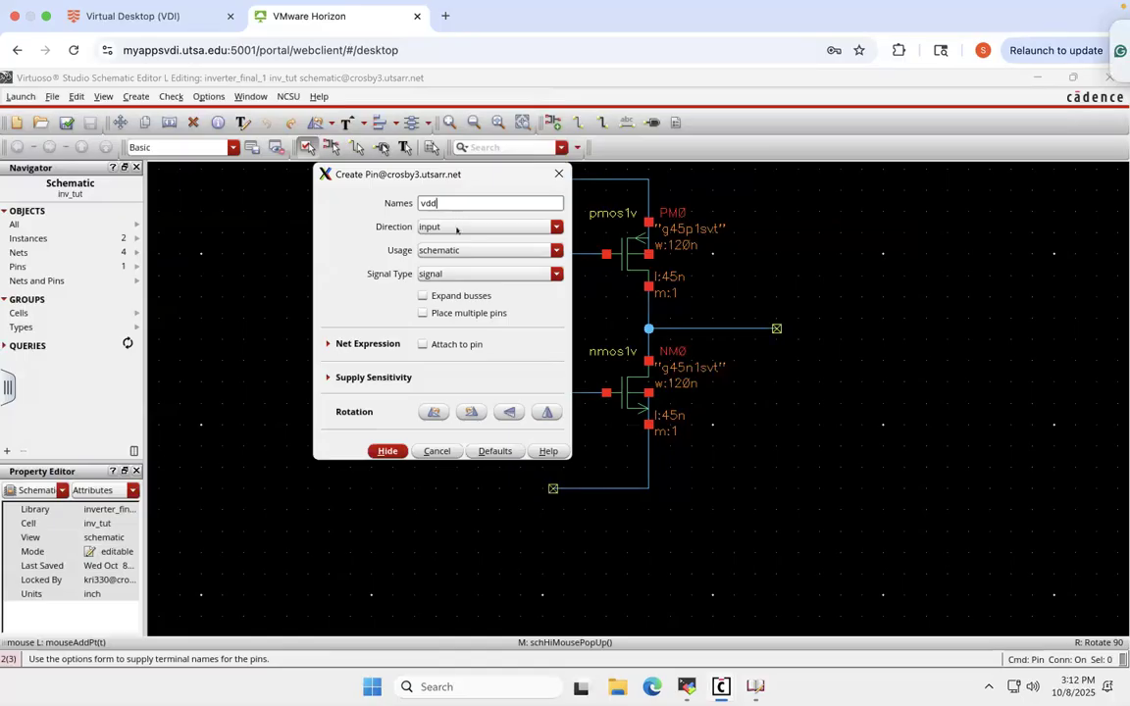
{"action": "left_click", "coordinate": [387, 451]}
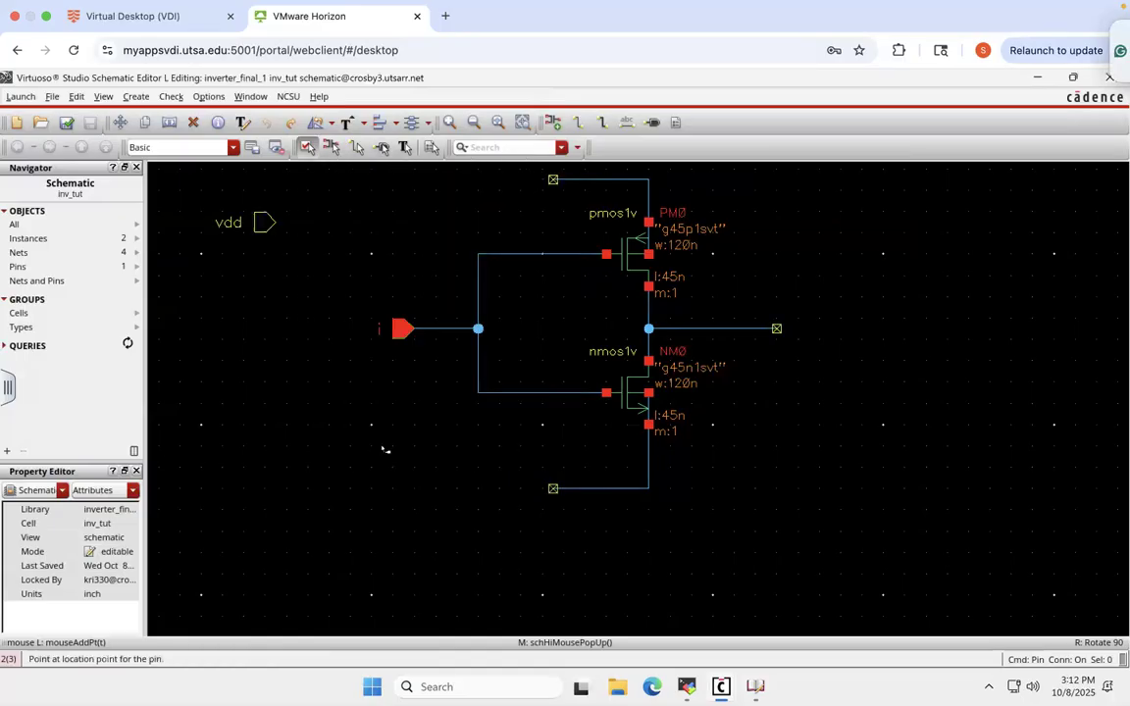
{"action": "left_click", "coordinate": [552, 180]}
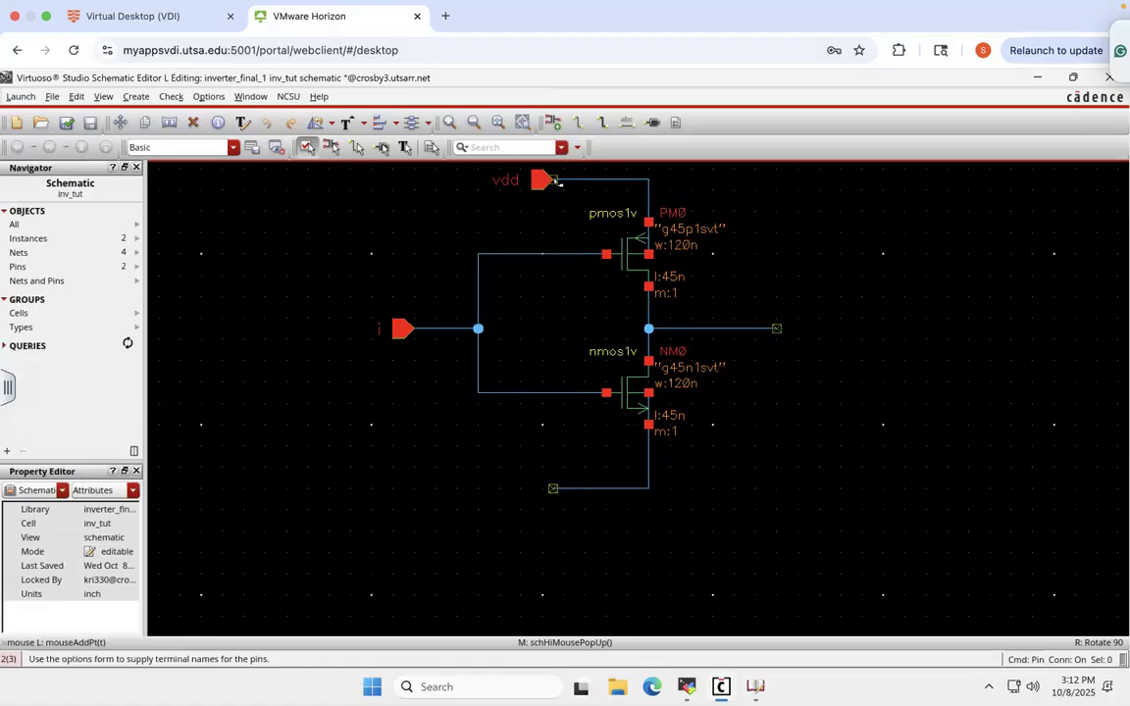
{"action": "left_click", "coordinate": [89, 124]}
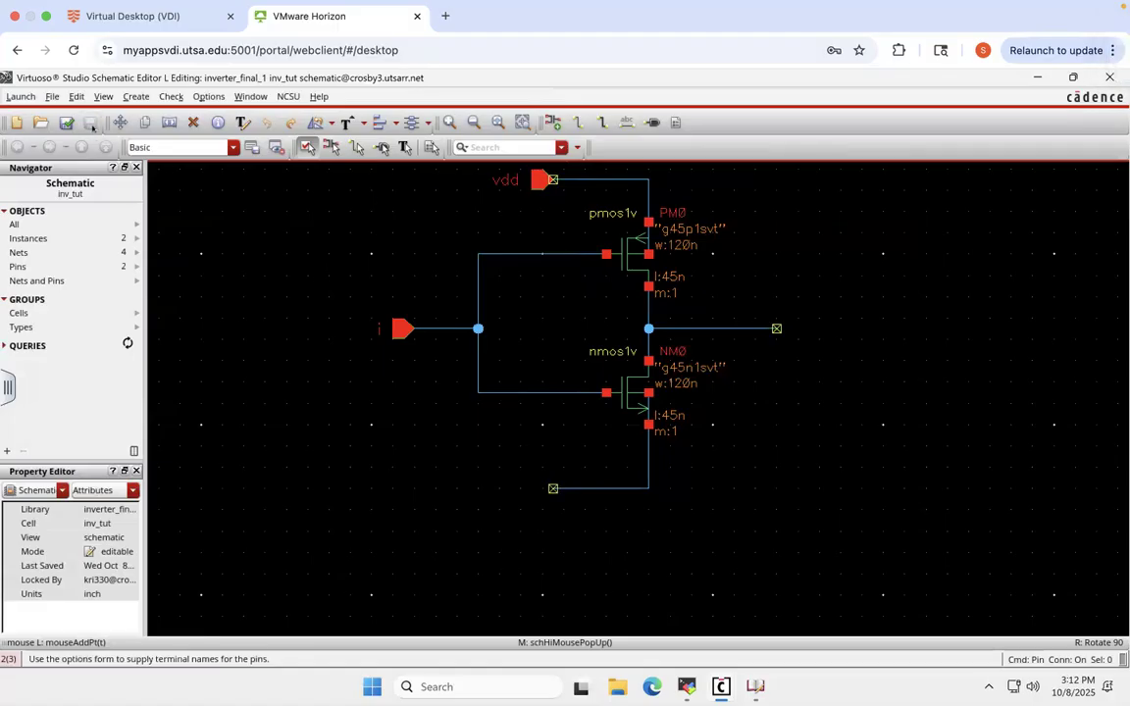
{"action": "left_click", "coordinate": [66, 123]}
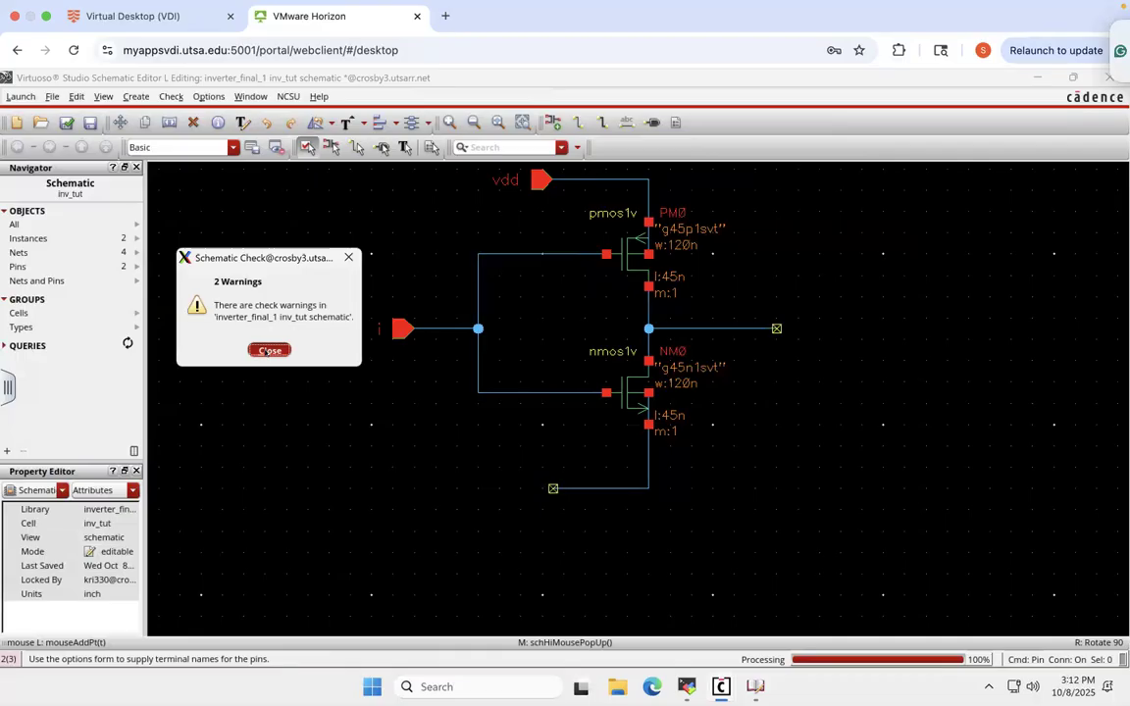
{"action": "left_click", "coordinate": [269, 351]}
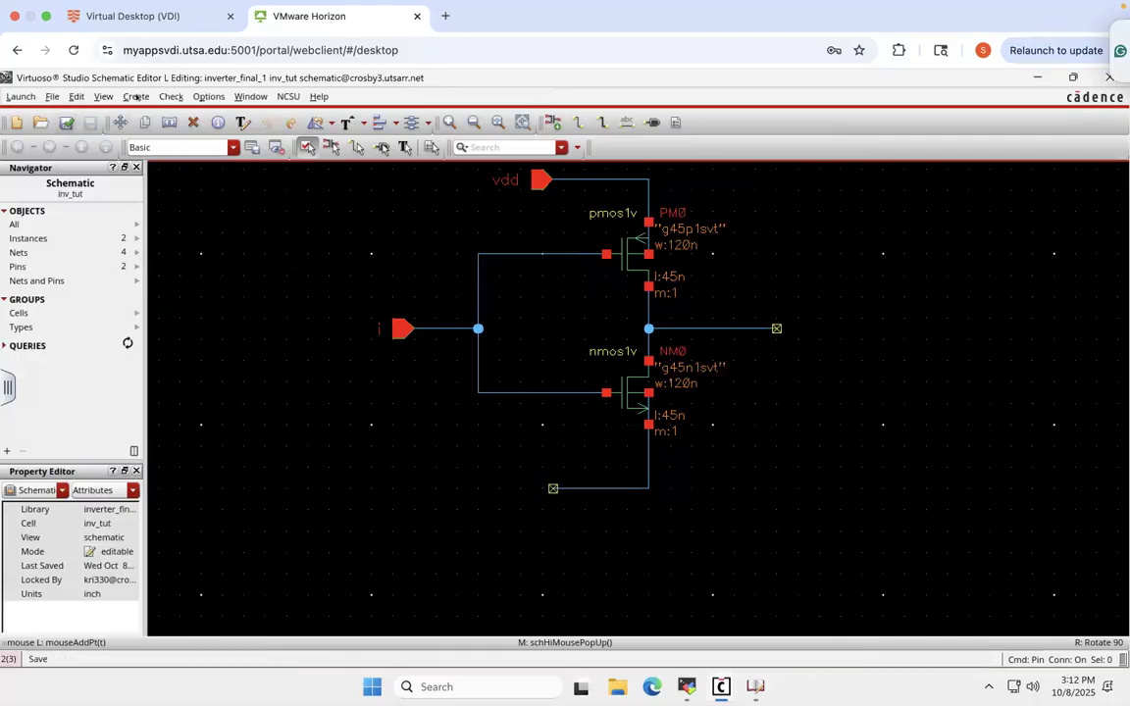
- Place an input pin named vss on the free end of the NMOS source wire, save, and run Check and Save
{"action": "left_click", "coordinate": [136, 96]}
{"action": "left_click", "coordinate": [153, 248]}
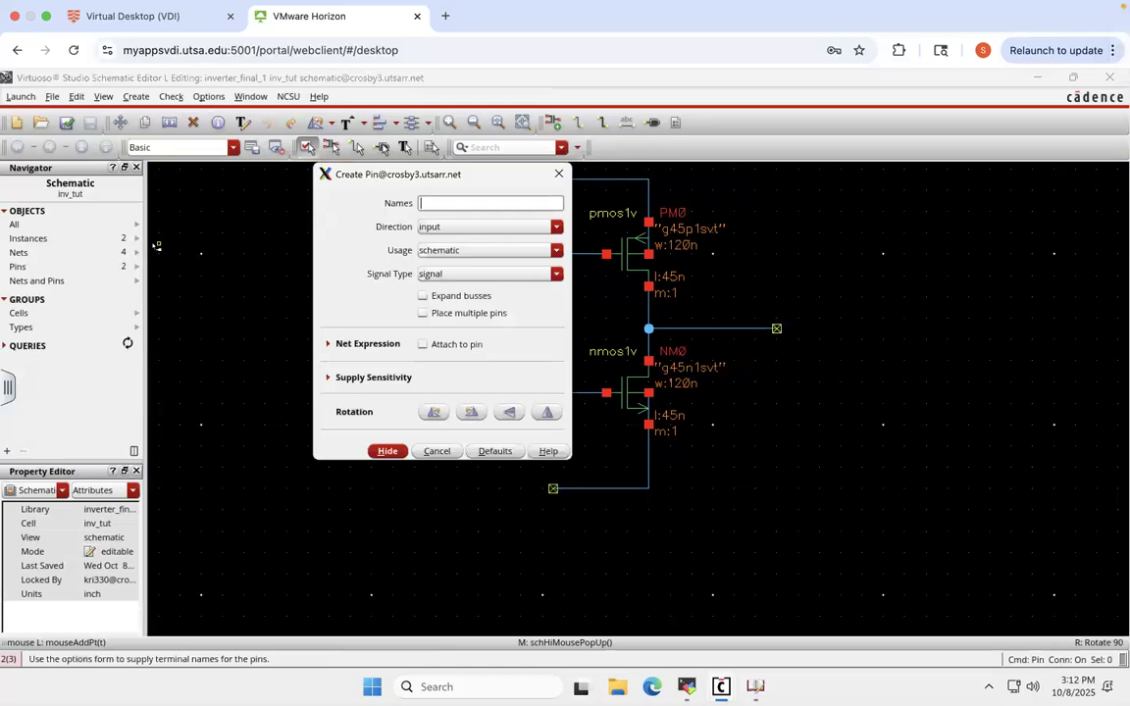
{"action": "type", "text": "vss"}
{"action": "left_click", "coordinate": [389, 452]}
{"action": "left_click", "coordinate": [539, 487]}
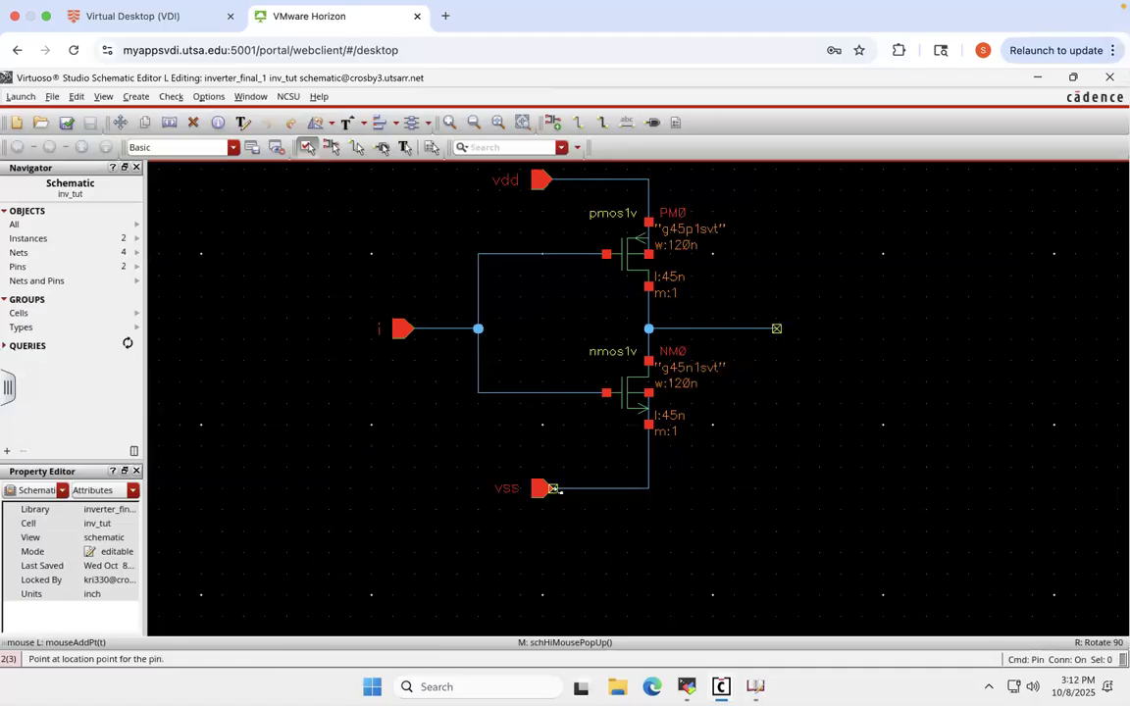
{"action": "left_click", "coordinate": [89, 123]}
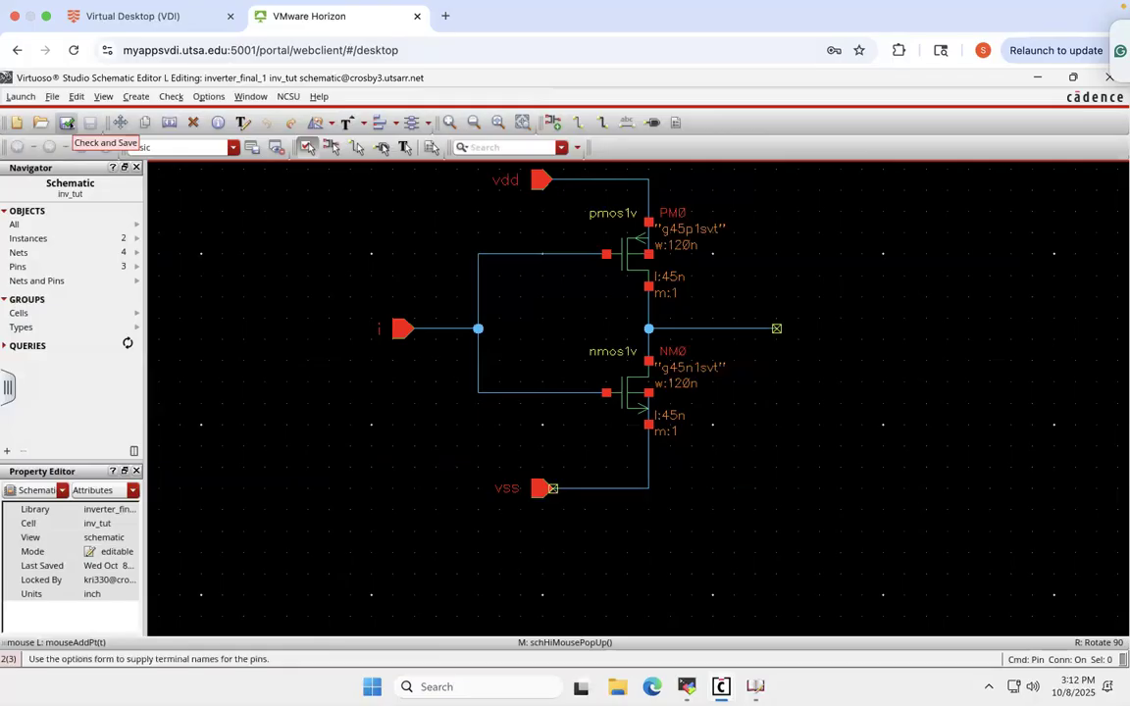
{"action": "left_click", "coordinate": [67, 123]}
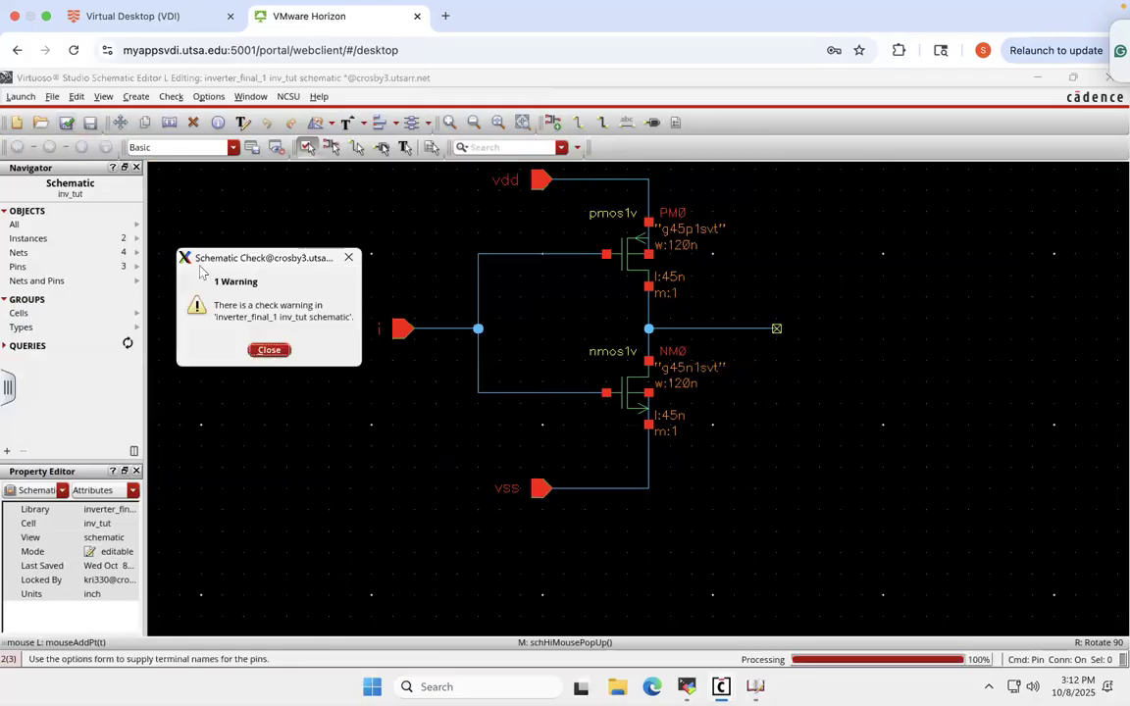
{"action": "left_click", "coordinate": [266, 350]}
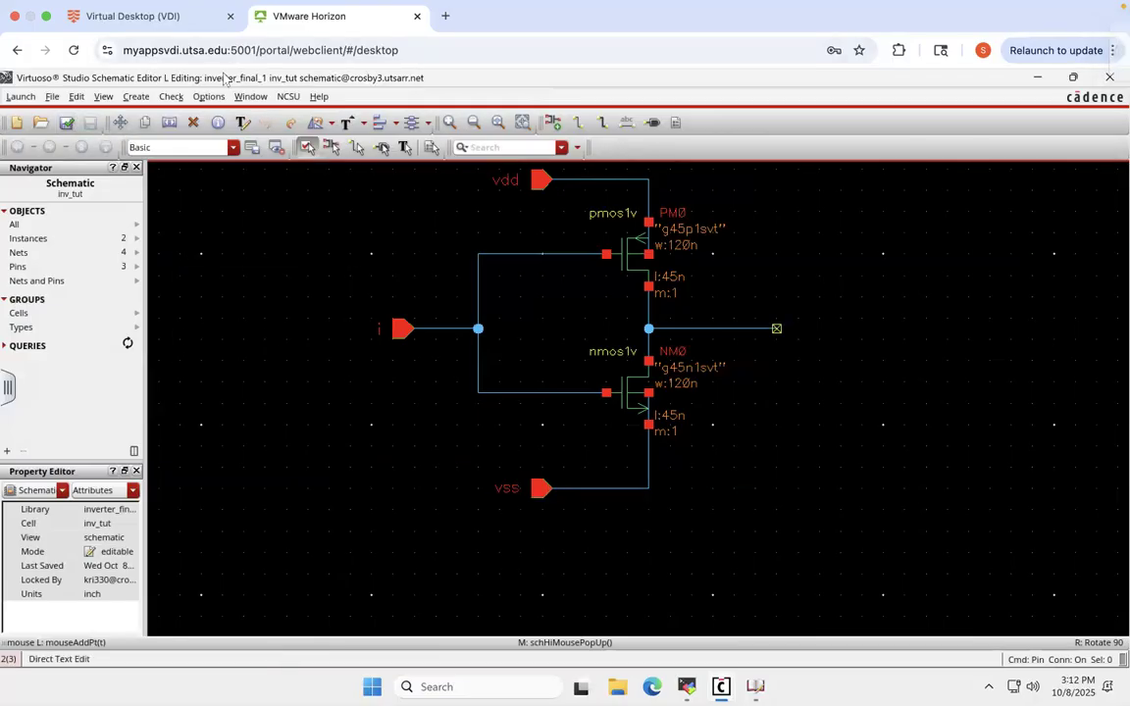
- Place a pin named o with output direction on the free end of the output wire and save the schematic
{"action": "left_click", "coordinate": [137, 96]}
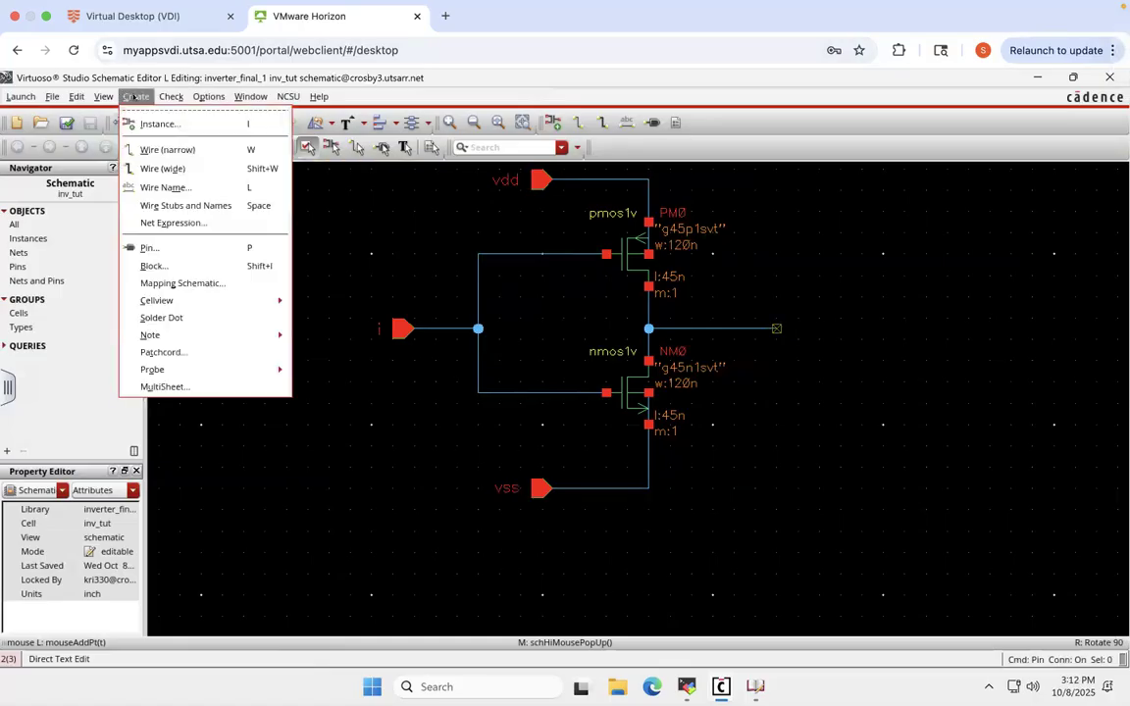
{"action": "left_click", "coordinate": [185, 247]}
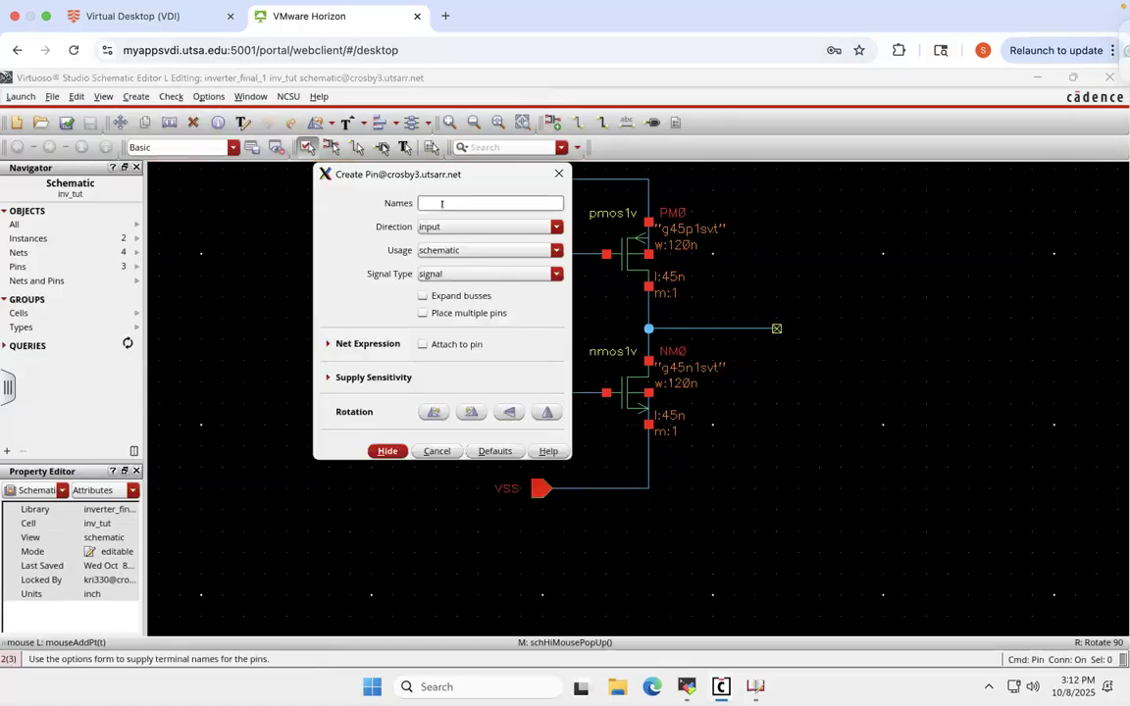
{"action": "type", "text": "o"}
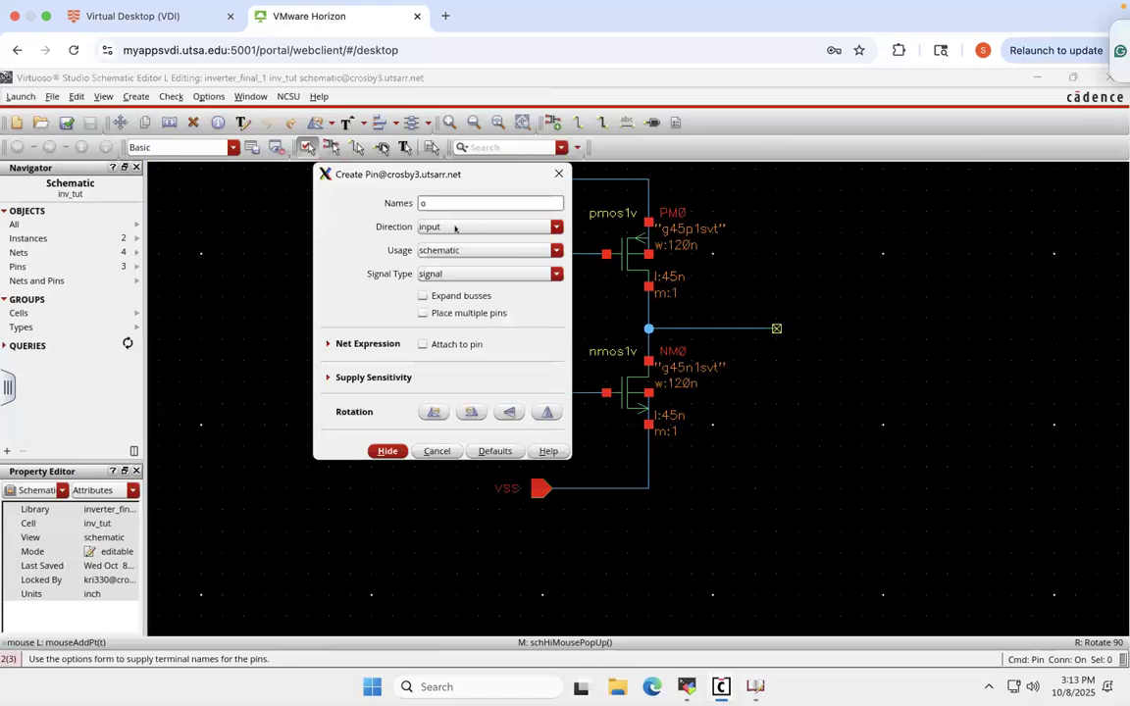
{"action": "left_click", "coordinate": [458, 227]}
{"action": "left_click", "coordinate": [442, 251]}
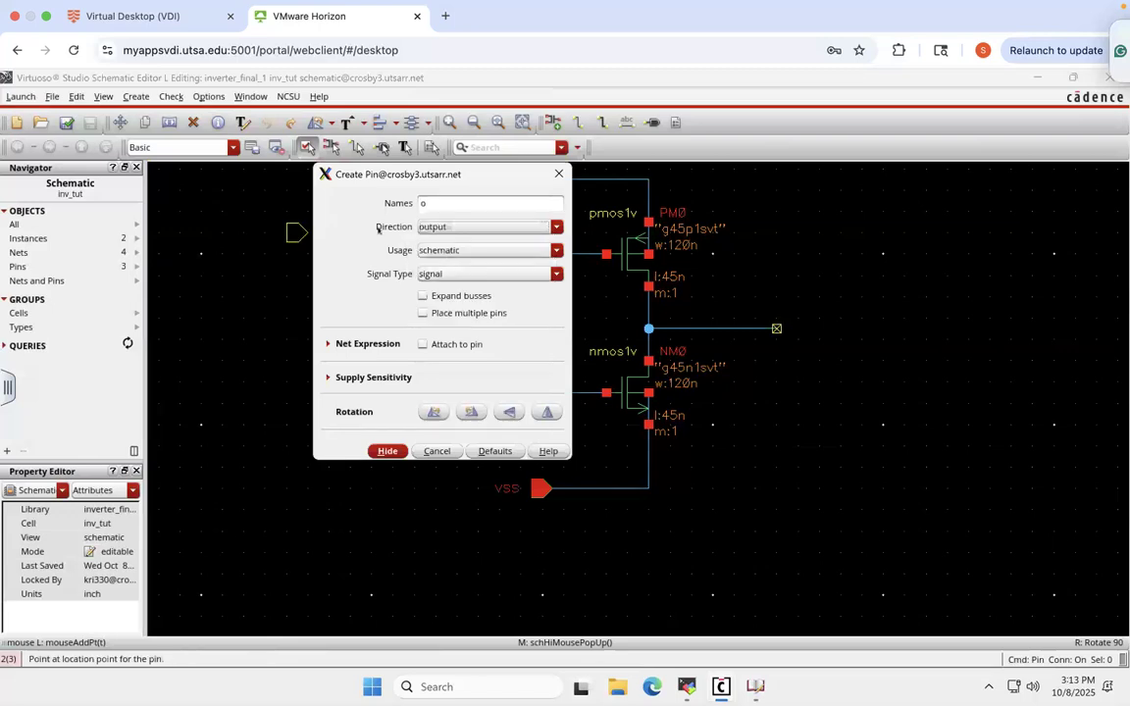
{"action": "left_click", "coordinate": [390, 452]}
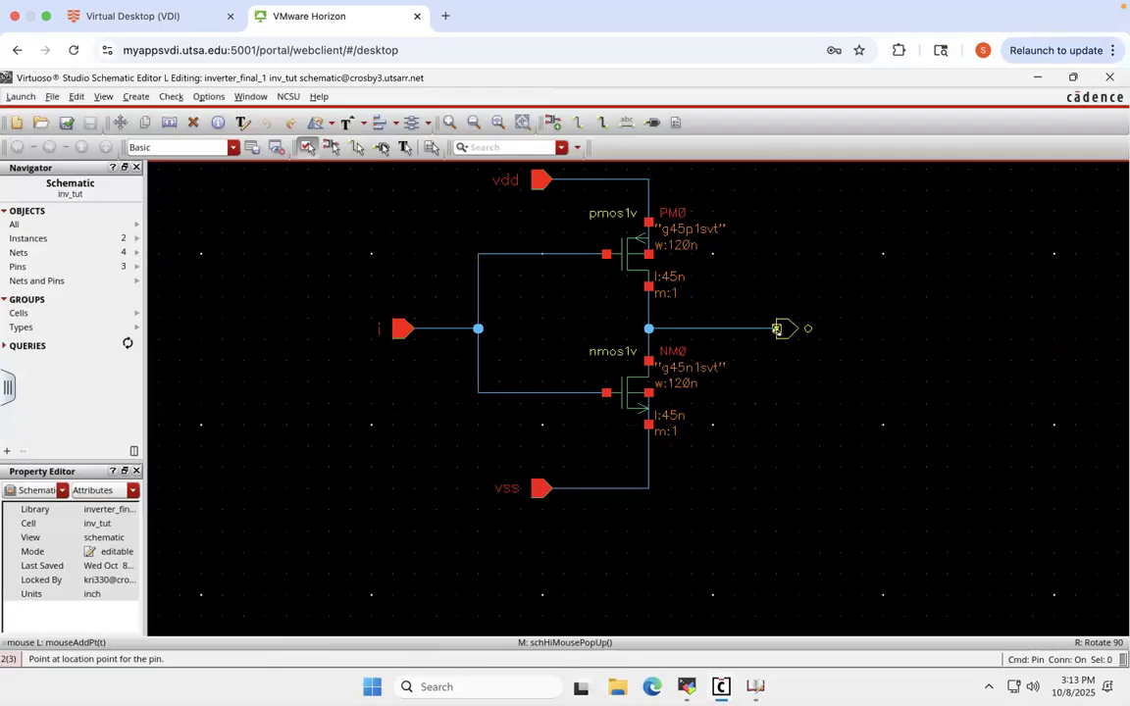
{"action": "left_click", "coordinate": [777, 328]}
{"action": "left_click", "coordinate": [89, 121]}
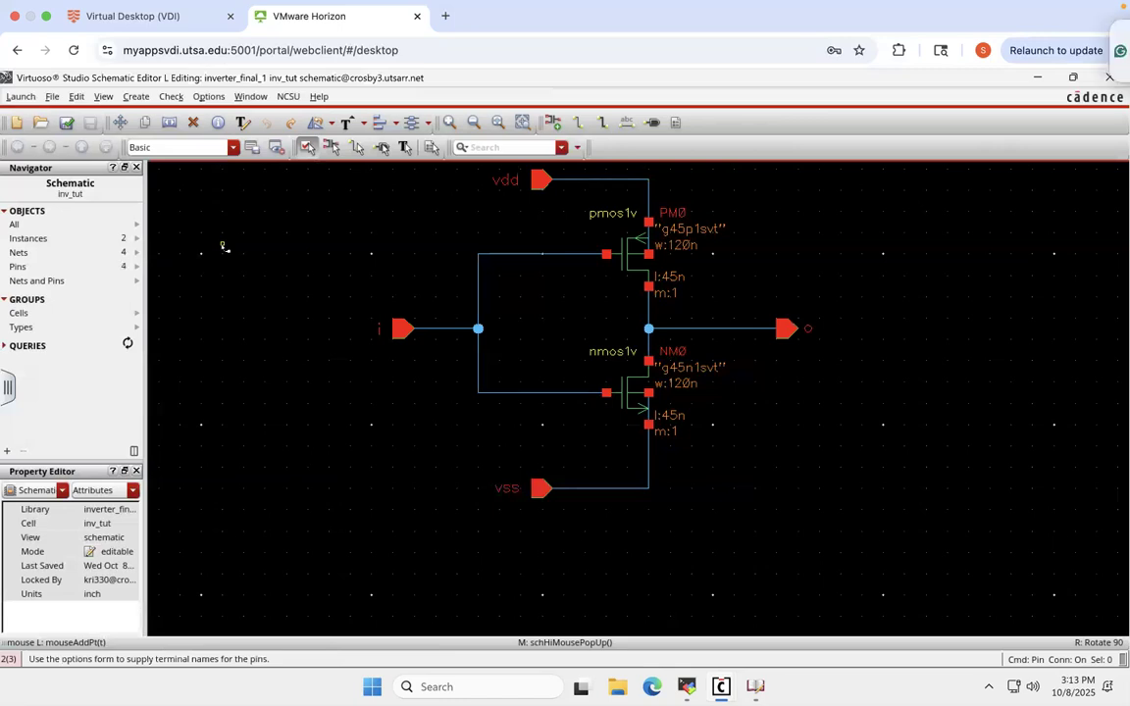
- Start generating a symbol view of inv_tut from its schematic view, using the schematicSymbol data type in library inverter_final_1
{"action": "left_click", "coordinate": [133, 97]}
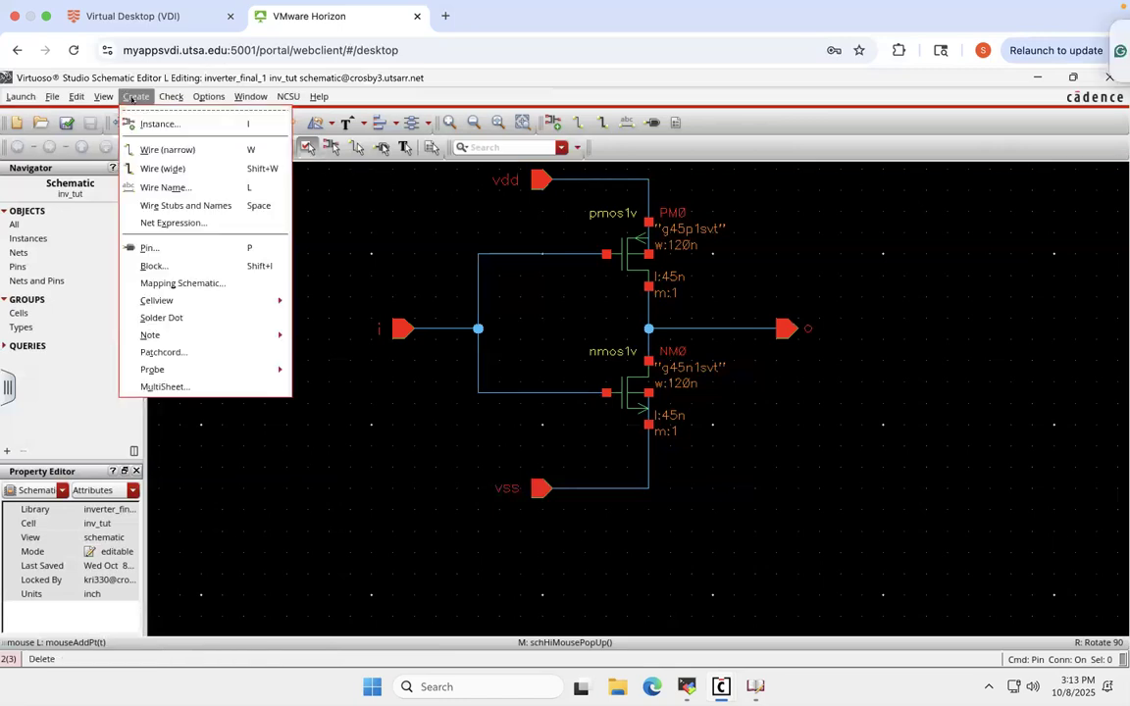
{"action": "mouse_move", "coordinate": [202, 302]}
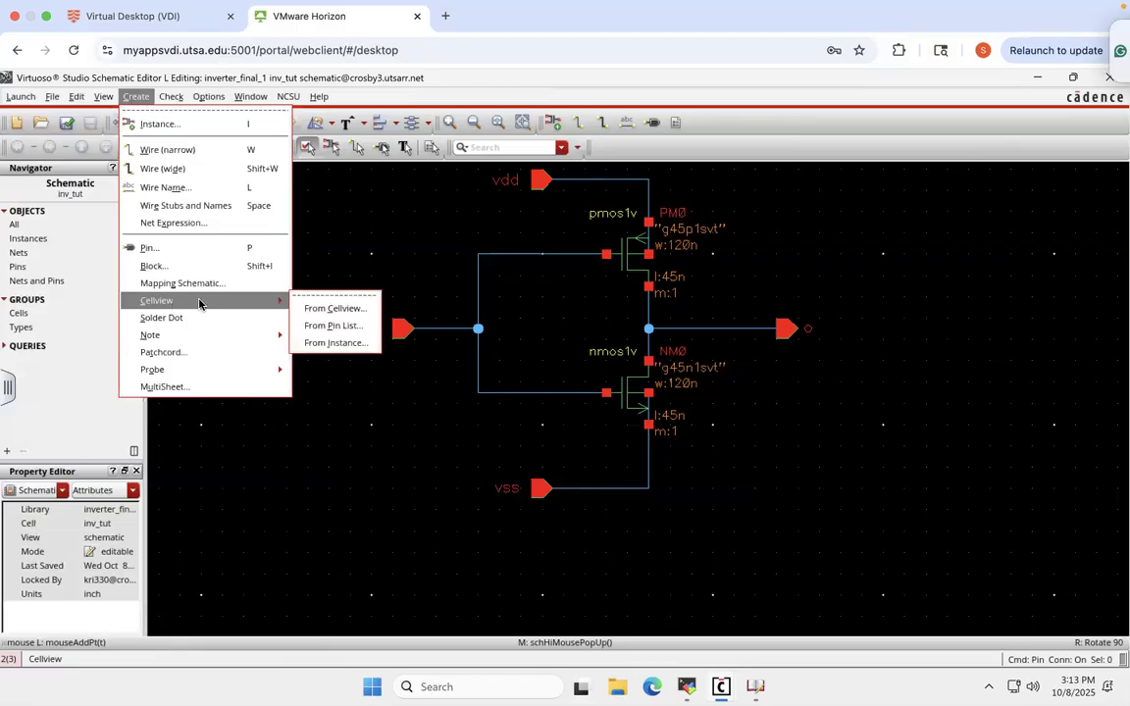
{"action": "left_click", "coordinate": [330, 308]}
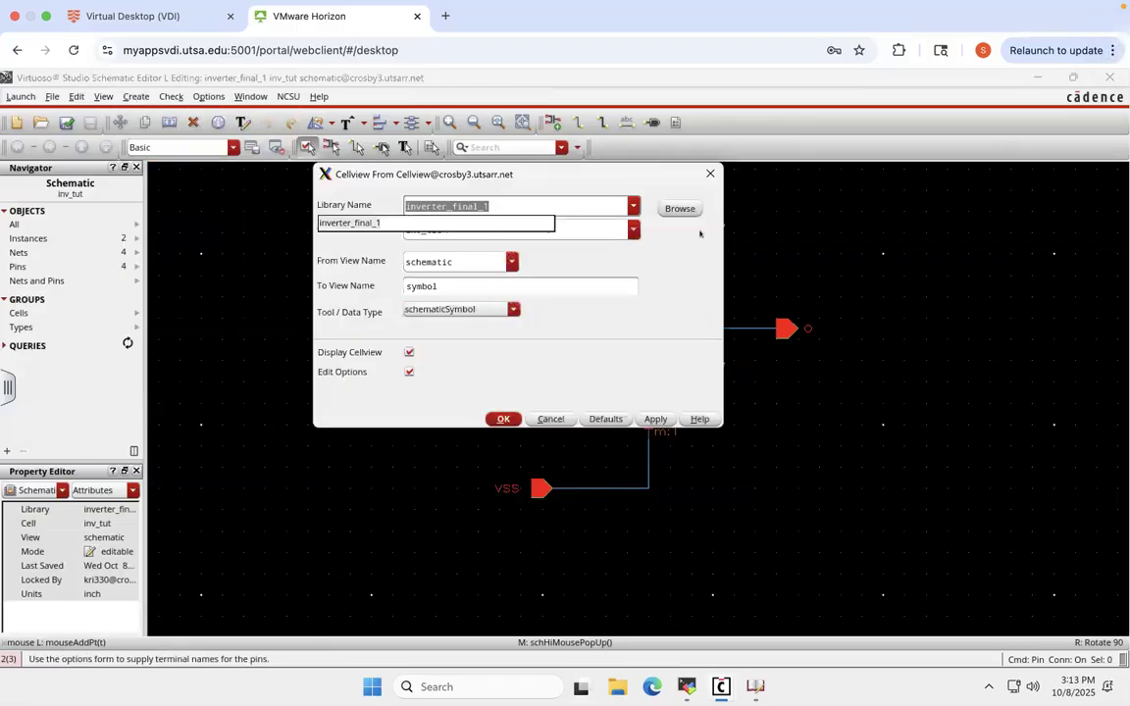
{"action": "left_click", "coordinate": [684, 373]}
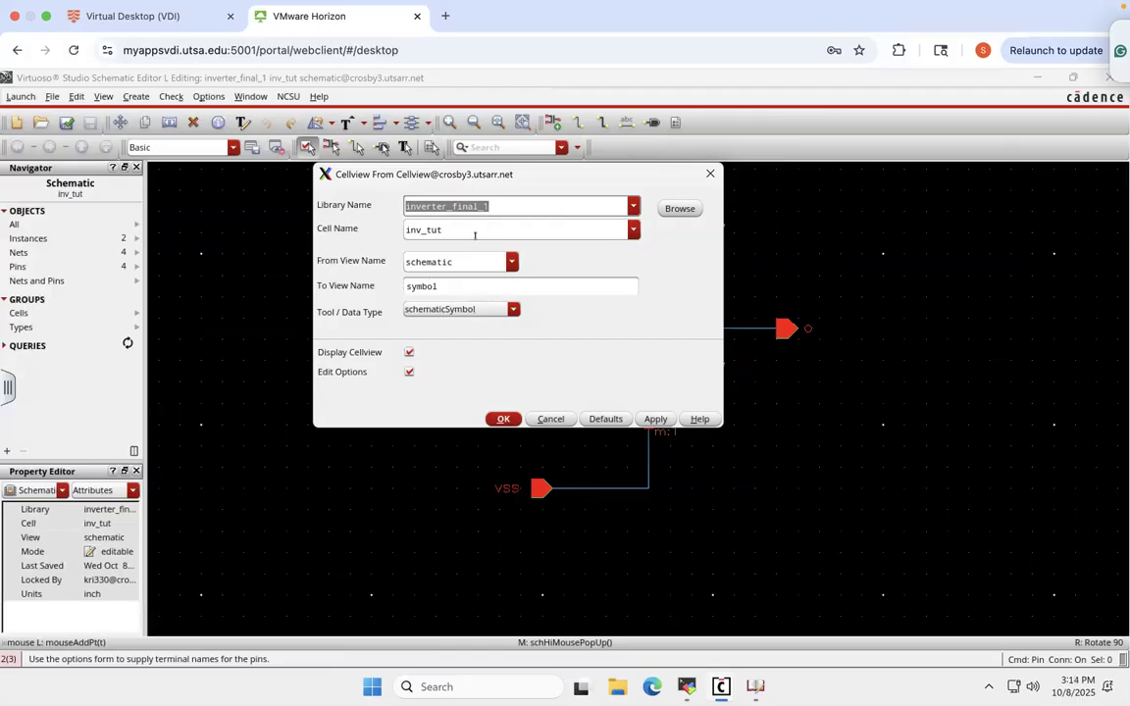
{"action": "left_click", "coordinate": [503, 420]}
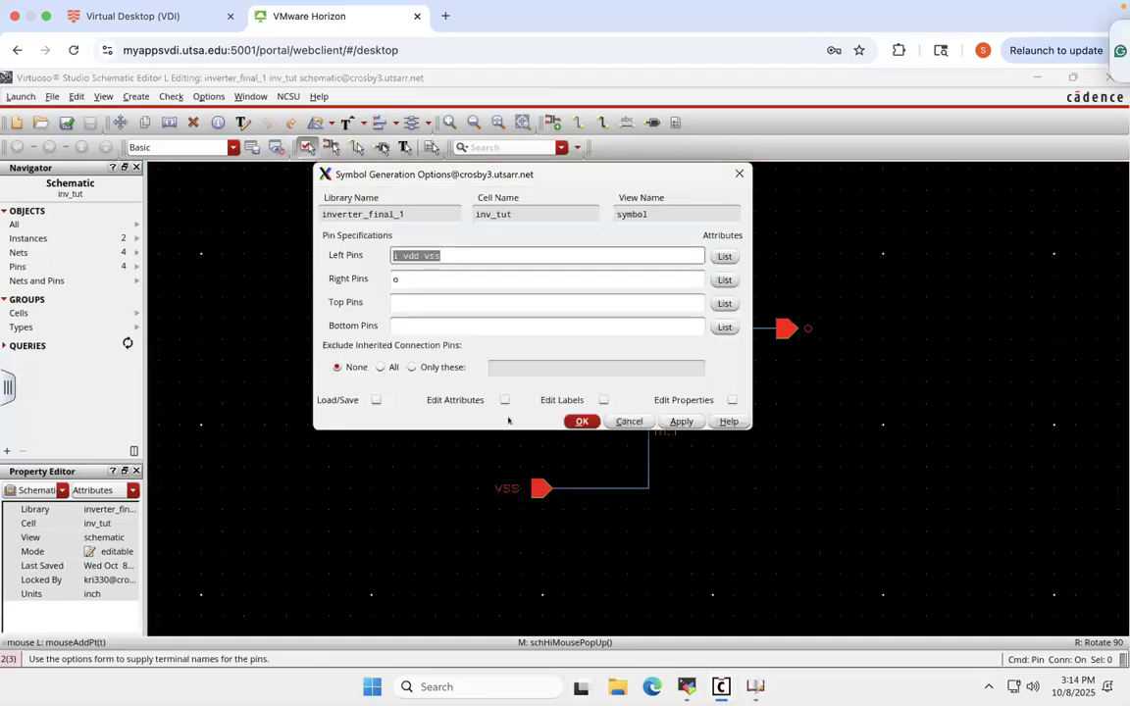
- Move vdd from the left pins to the top pins in the symbol generation options
{"action": "left_click", "coordinate": [451, 255]}
{"action": "double_click", "coordinate": [410, 256]}
{"action": "right_click", "coordinate": [410, 257]}
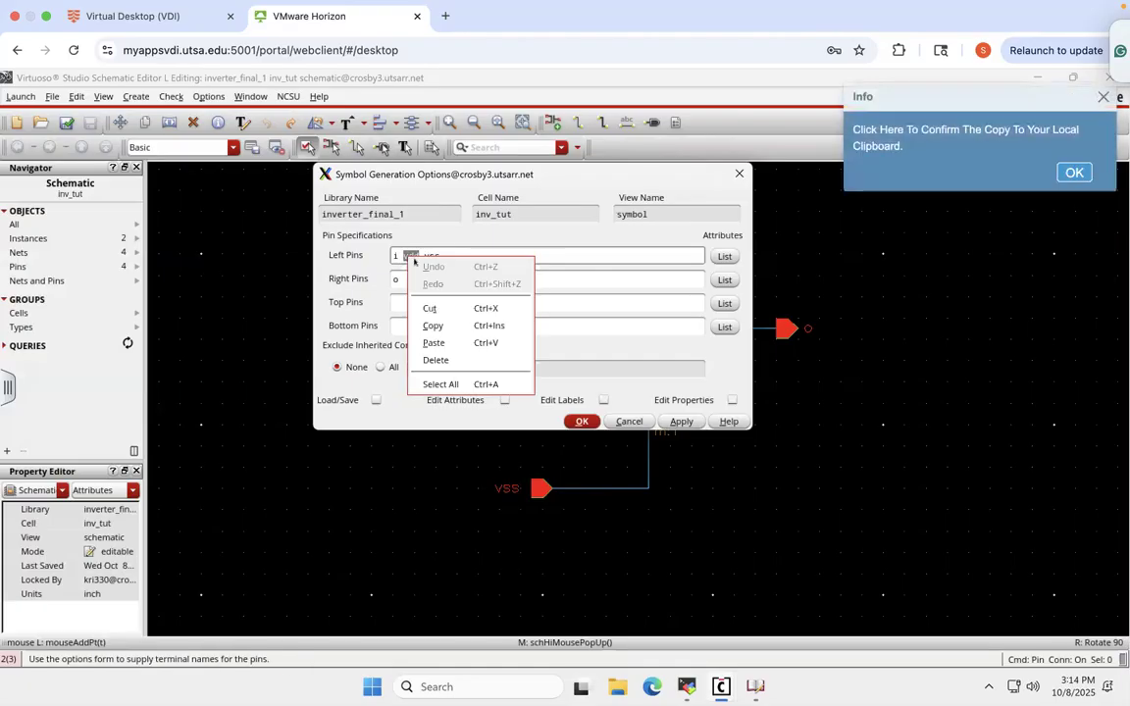
{"action": "left_click", "coordinate": [428, 309]}
{"action": "left_click", "coordinate": [413, 304]}
{"action": "key", "text": "ctrl+v"}
- Move vss from the left pins to the bottom pins, generate the inv_tut symbol, and fit it in a maximized window
{"action": "left_click_drag", "start_coordinate": [434, 256], "coordinate": [407, 256]}
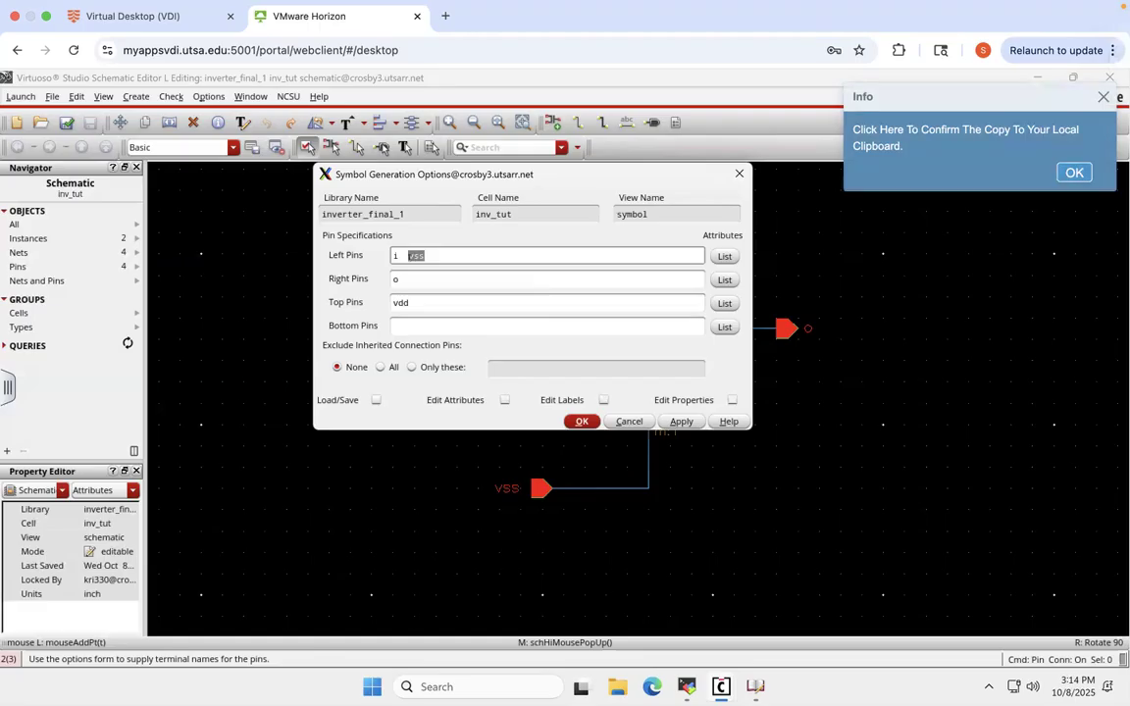
{"action": "right_click", "coordinate": [412, 256]}
{"action": "left_click", "coordinate": [439, 305]}
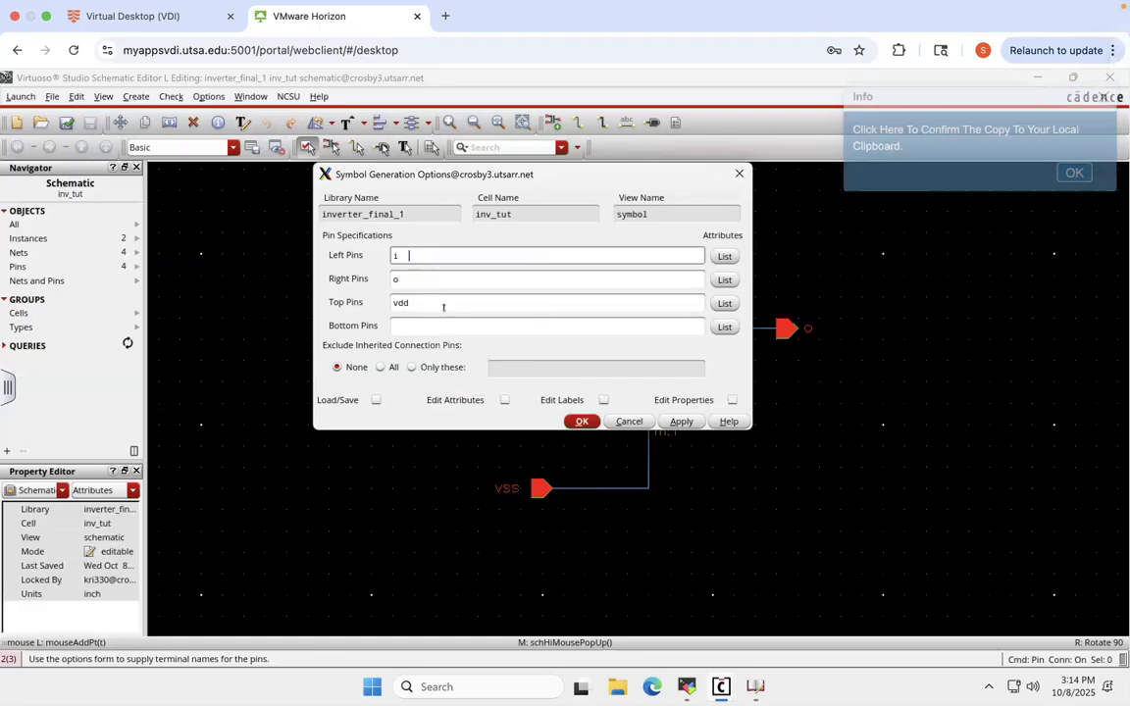
{"action": "left_click", "coordinate": [409, 325]}
{"action": "key", "text": "ctrl+v"}
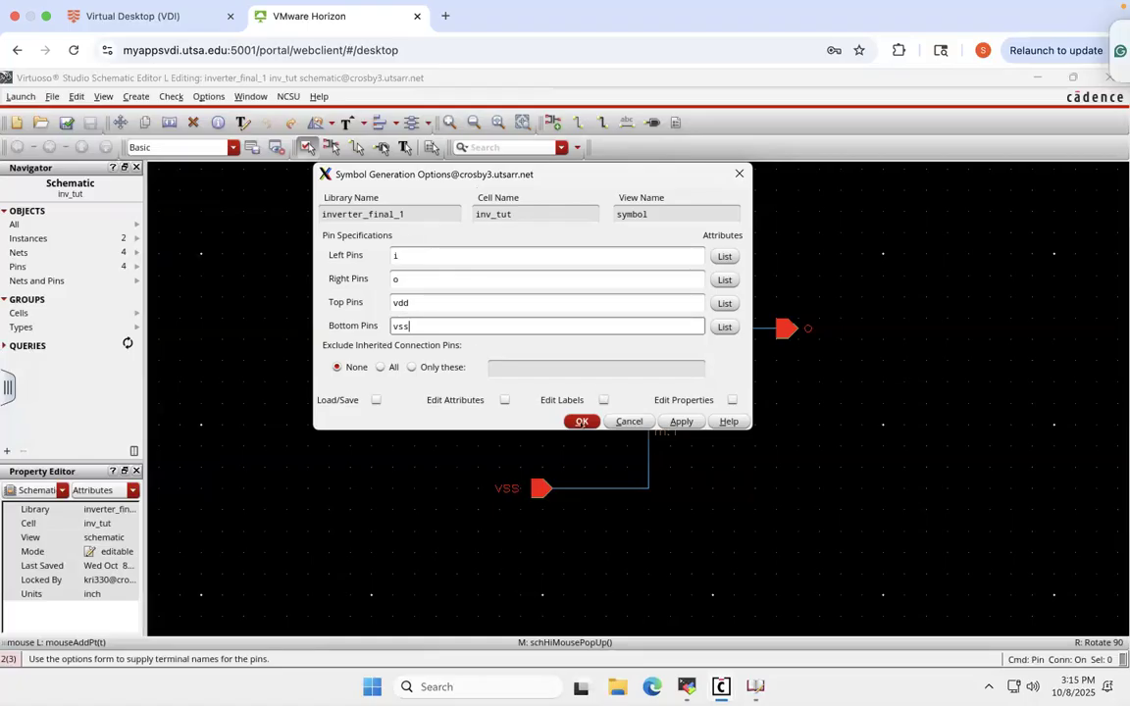
{"action": "left_click", "coordinate": [581, 422]}
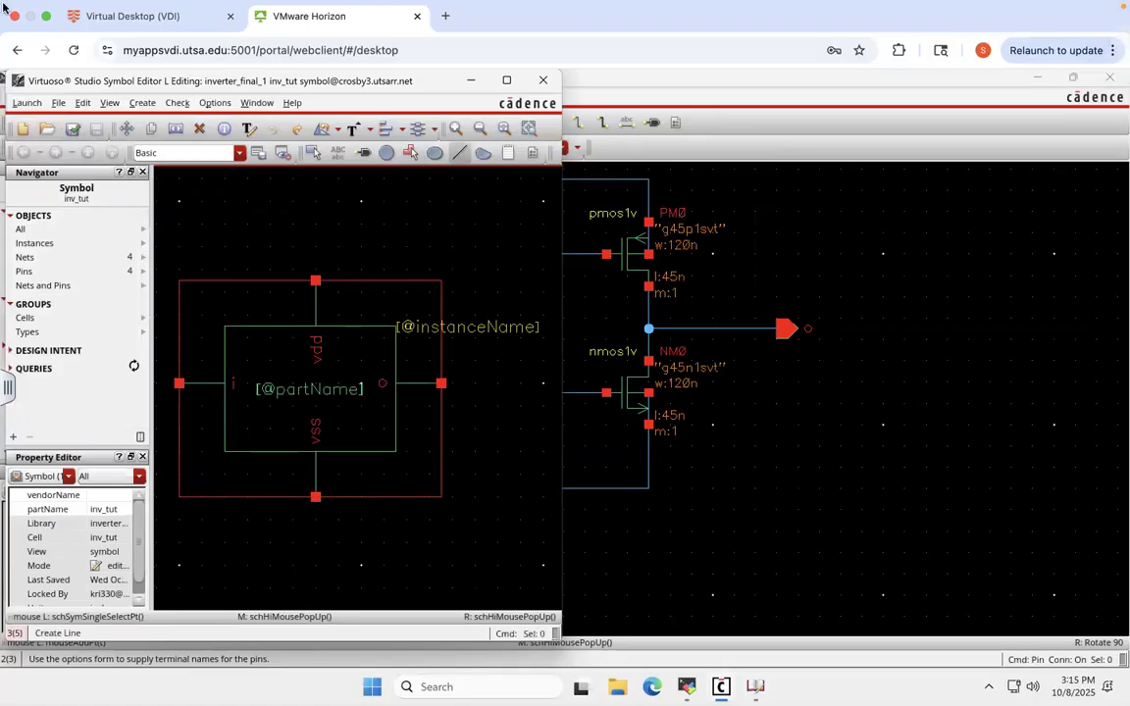
{"action": "left_click", "coordinate": [507, 81]}
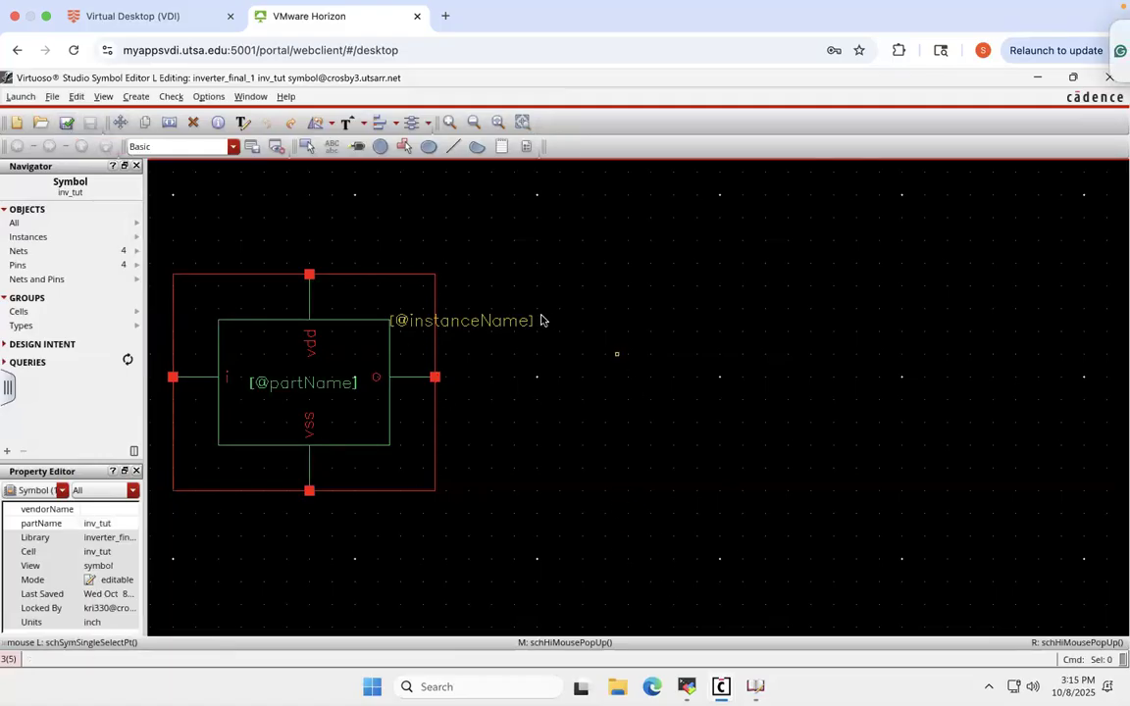
{"action": "key", "text": "f"}
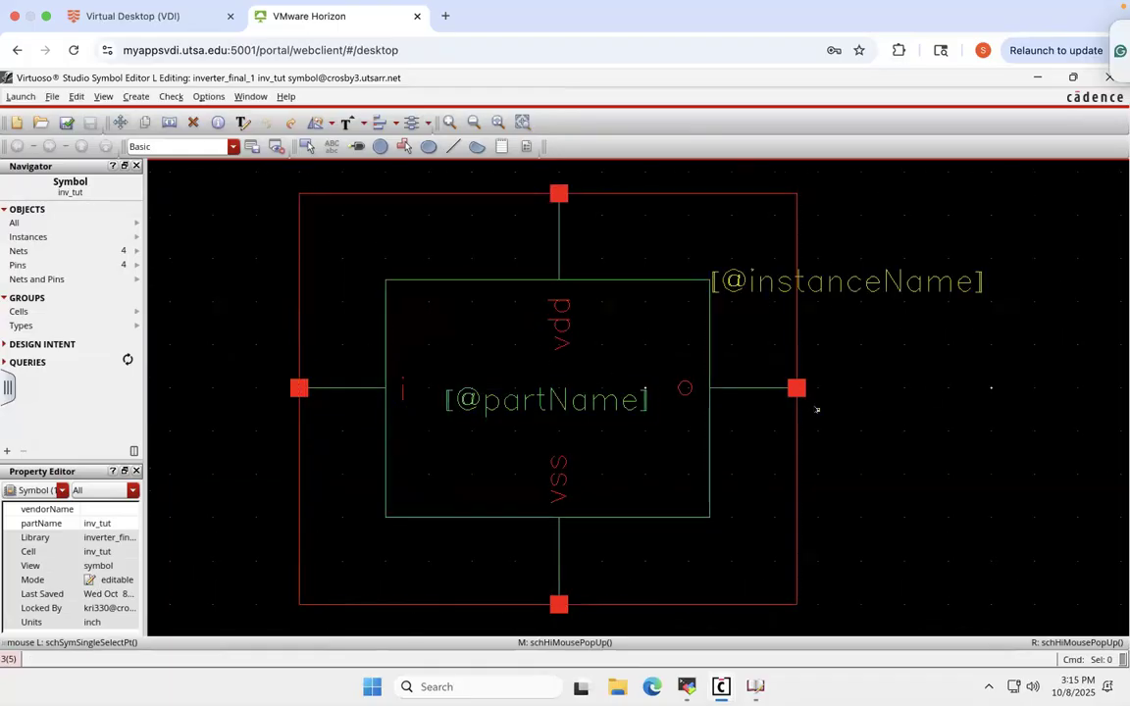
- Check the views of inv_tut in the Library Manager, close the Component Browser, and return to the inv_tut schematic
{"action": "mouse_move", "coordinate": [756, 686]}
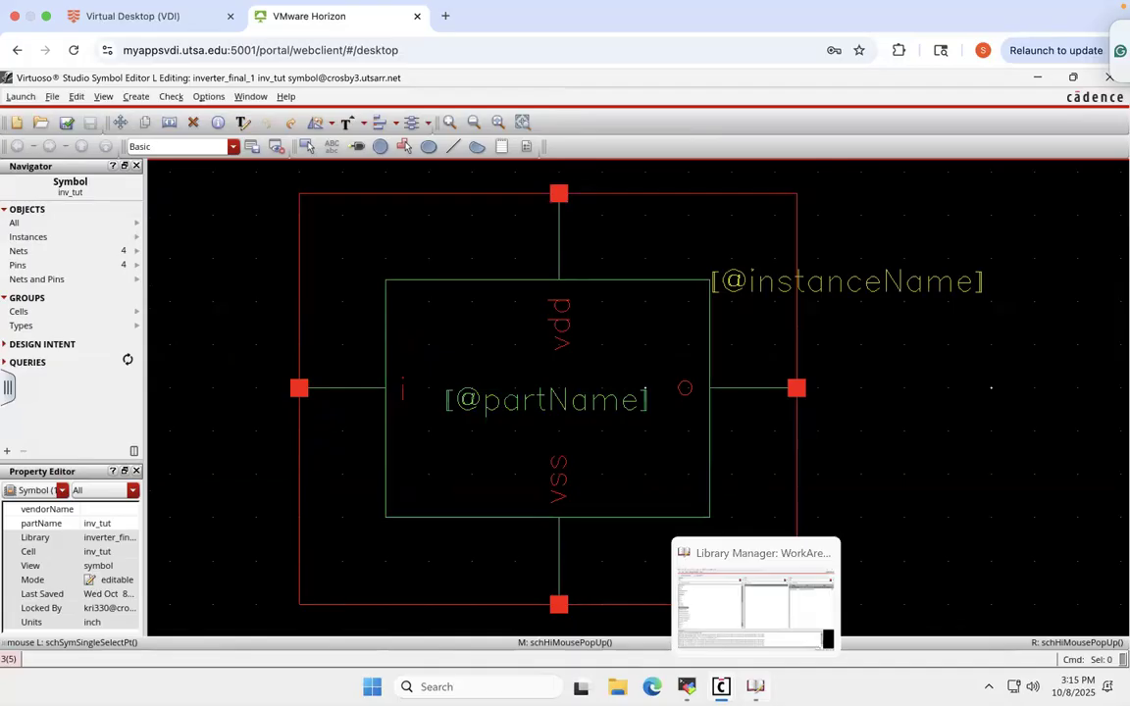
{"action": "left_click", "coordinate": [732, 611]}
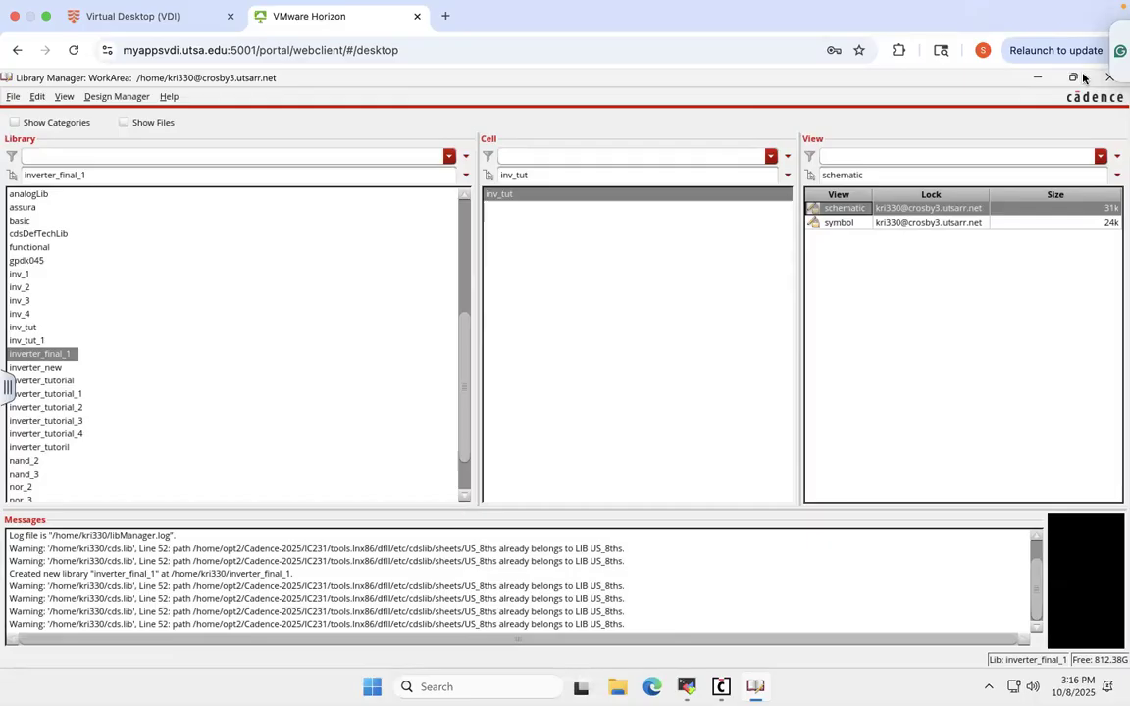
{"action": "mouse_move", "coordinate": [721, 686]}
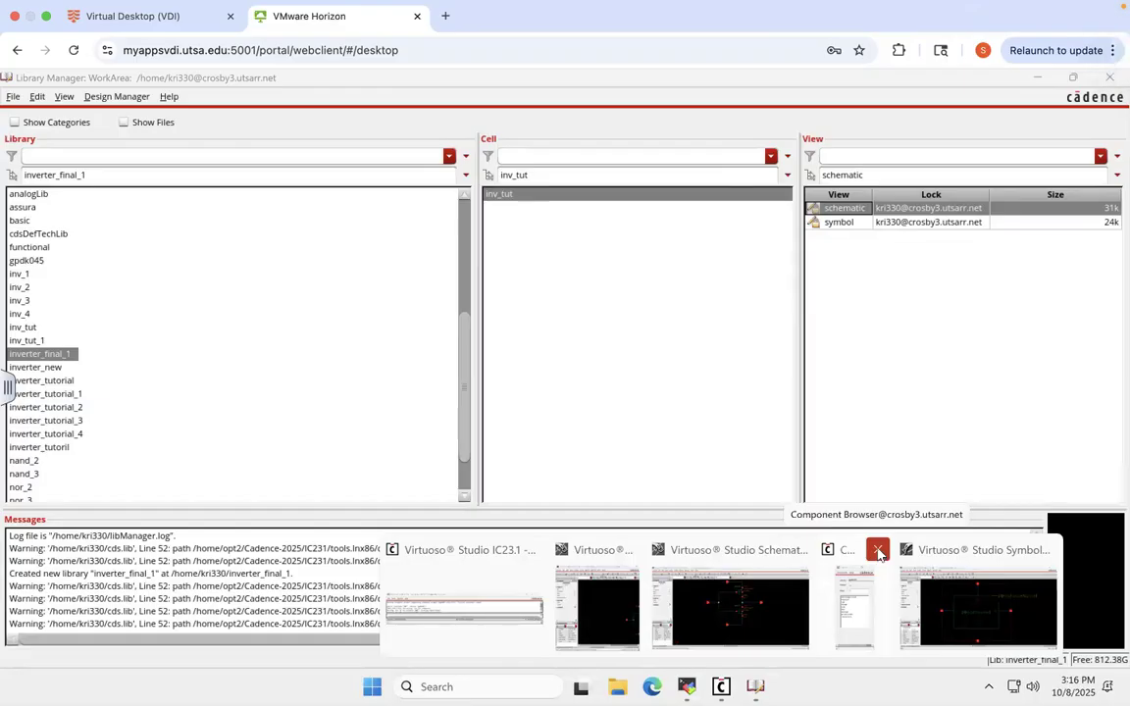
{"action": "left_click", "coordinate": [878, 551]}
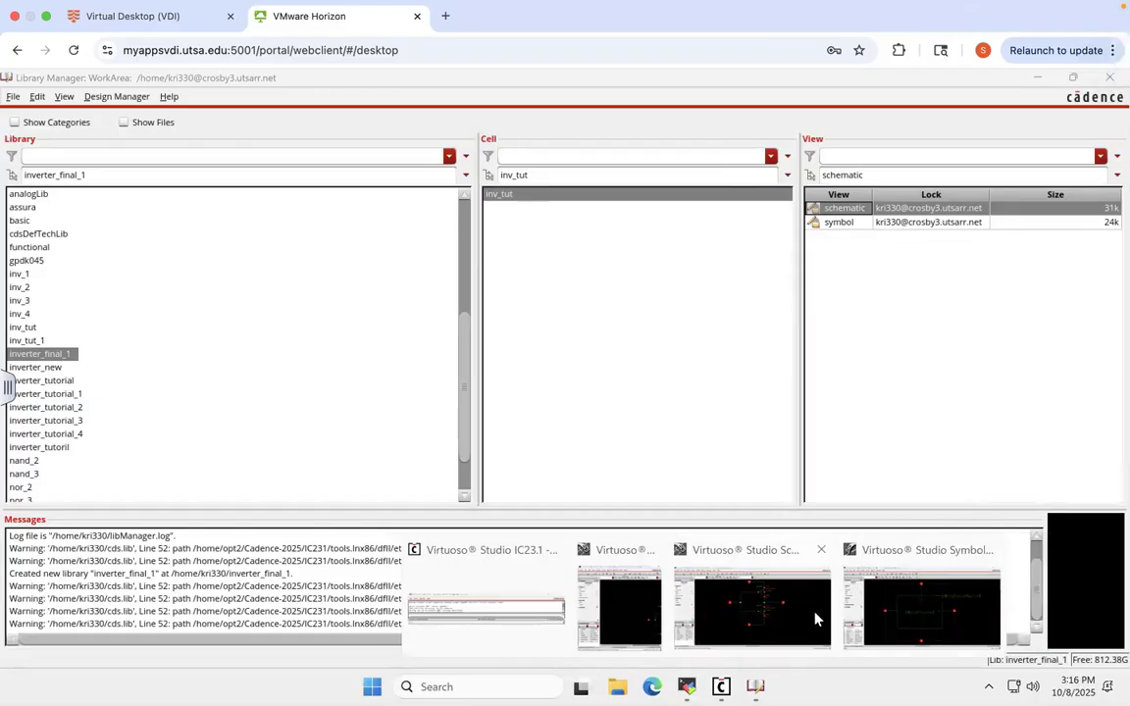
{"action": "left_click", "coordinate": [807, 620]}
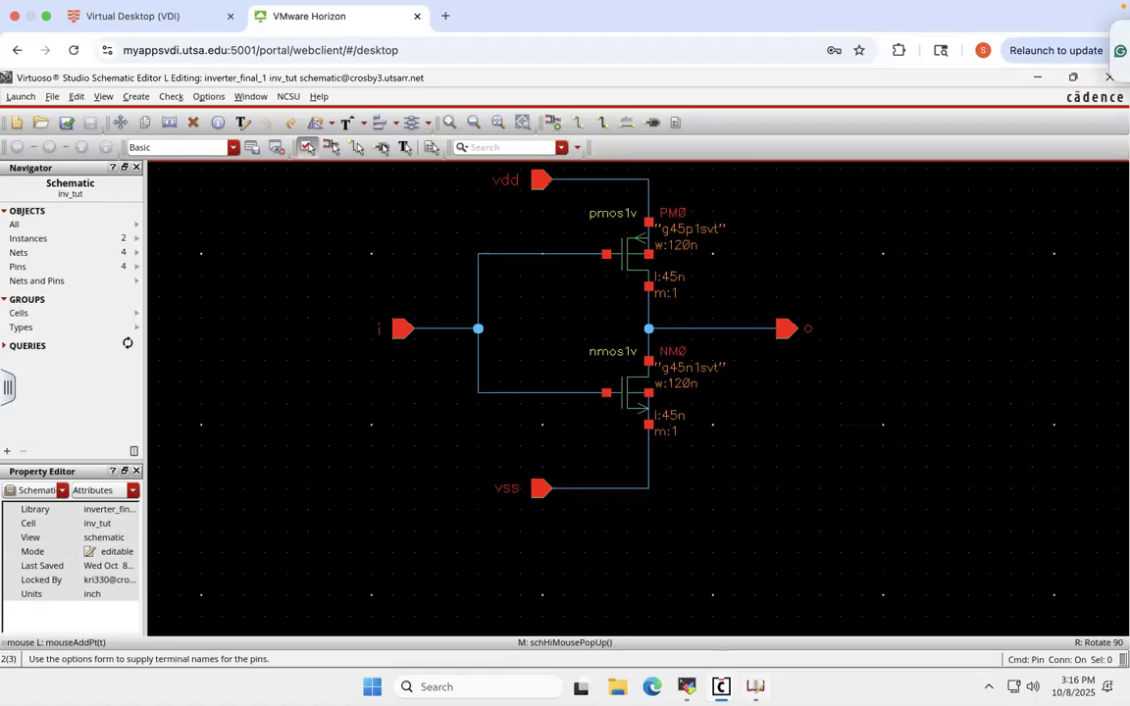
- Create a new schematic cell view named inv_tut_tb in library inverter_final_1 from the Library Manager, opened with Schematics L
{"action": "left_click", "coordinate": [760, 693]}
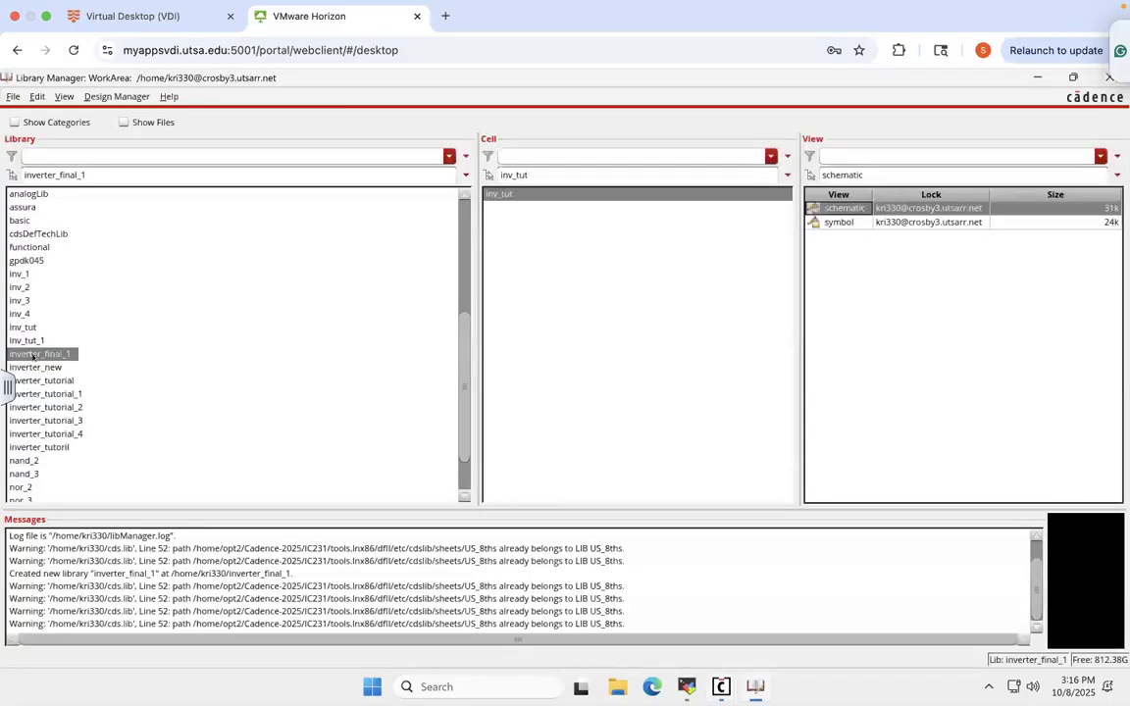
{"action": "left_click", "coordinate": [10, 97]}
{"action": "mouse_move", "coordinate": [31, 115]}
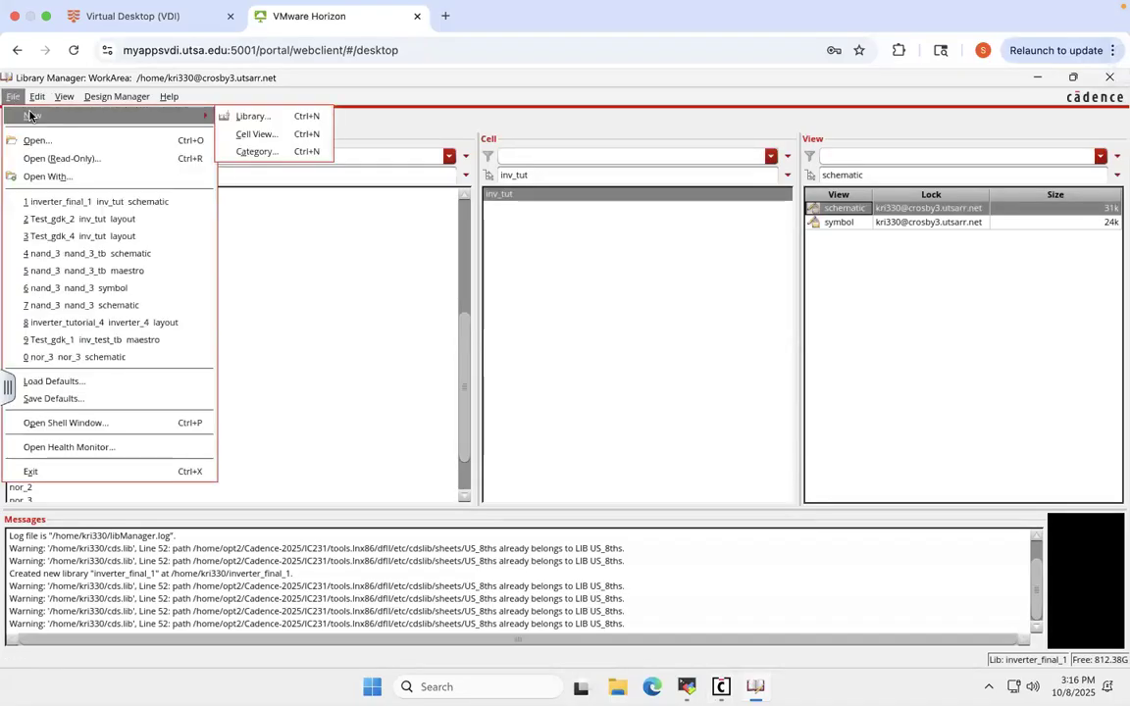
{"action": "left_click", "coordinate": [262, 137]}
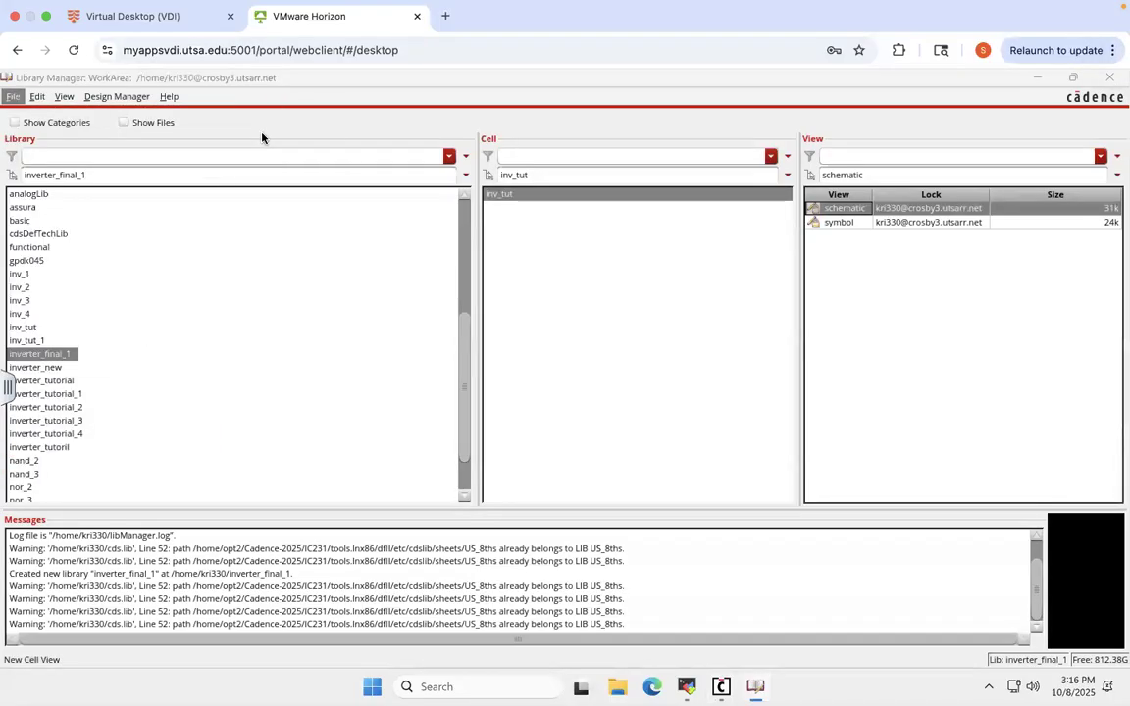
{"action": "left_click", "coordinate": [465, 231]}
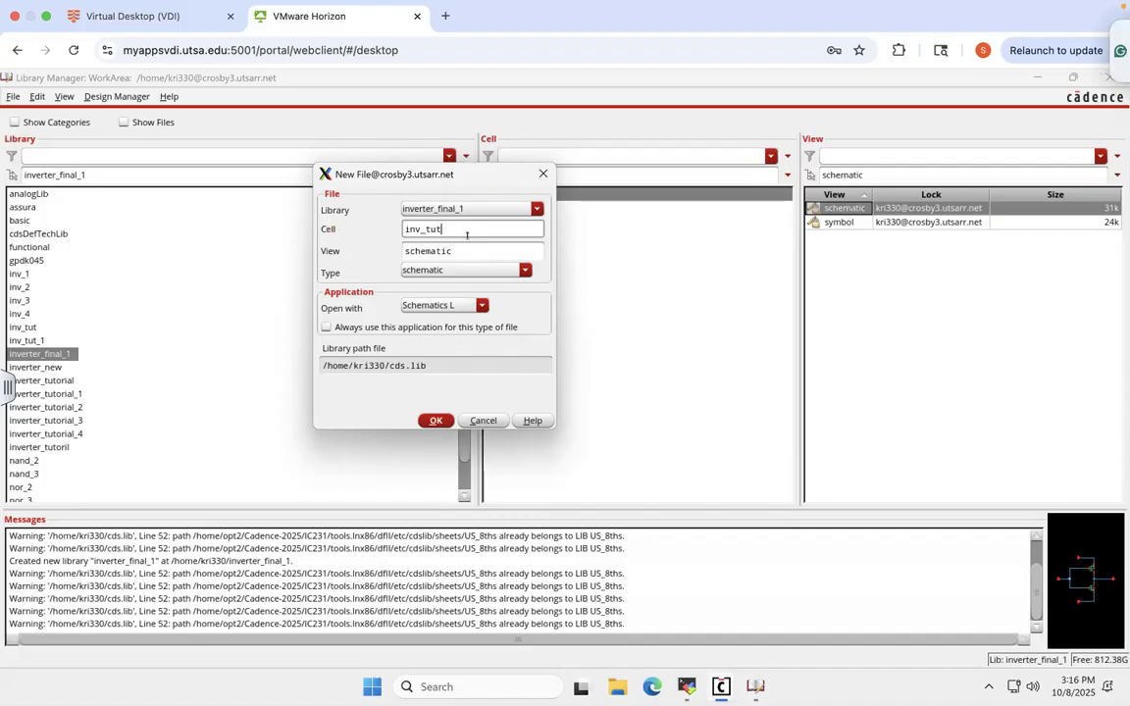
{"action": "type", "text": "_tb"}
{"action": "left_click", "coordinate": [436, 421]}
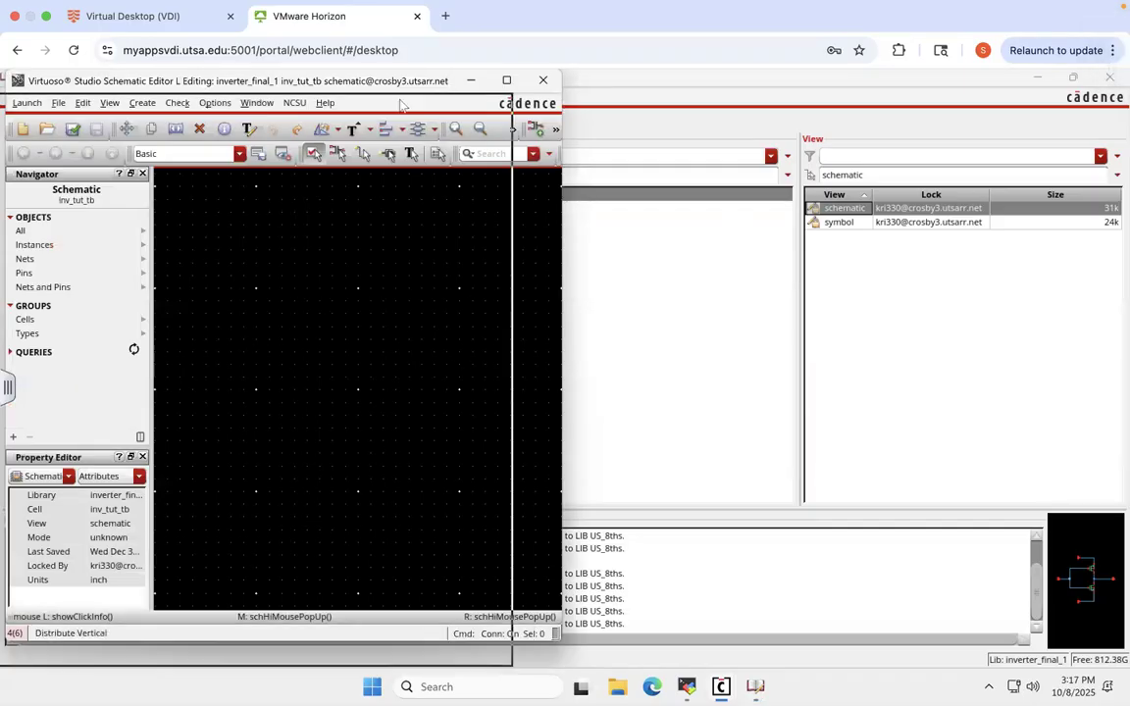
- Maximize the empty inv_tut_tb schematic window and run Check and Save on it
{"action": "left_click_drag", "start_coordinate": [403, 76], "coordinate": [206, 179]}
{"action": "left_click", "coordinate": [520, 208]}
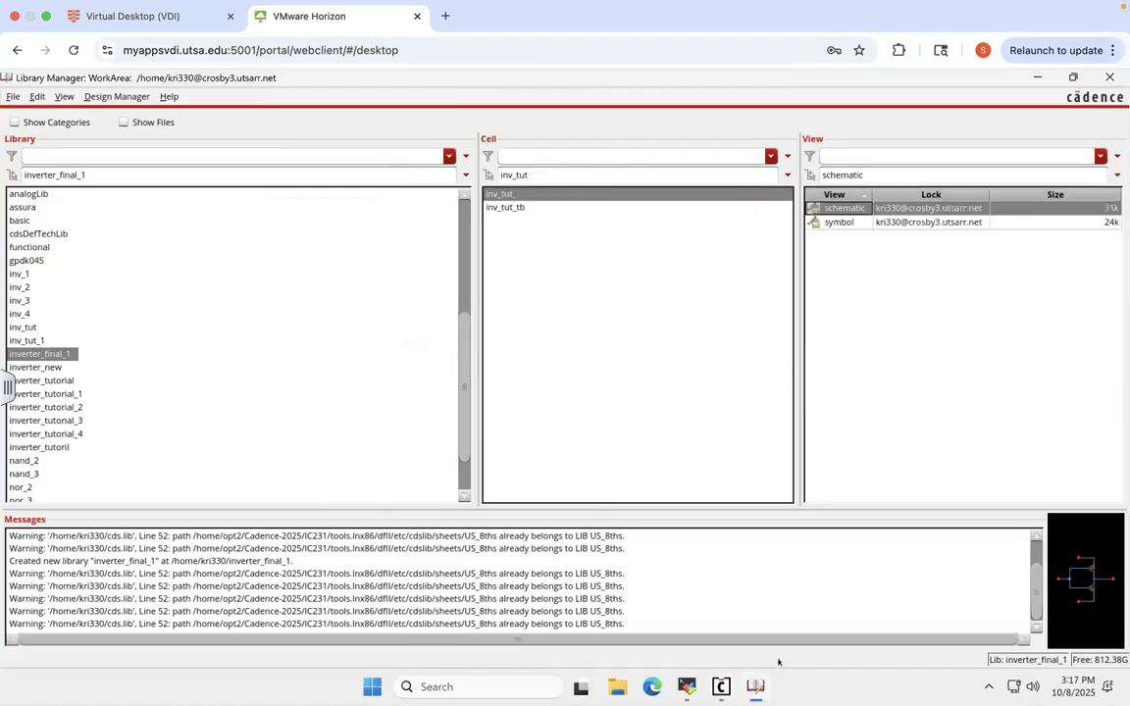
{"action": "left_click", "coordinate": [756, 685]}
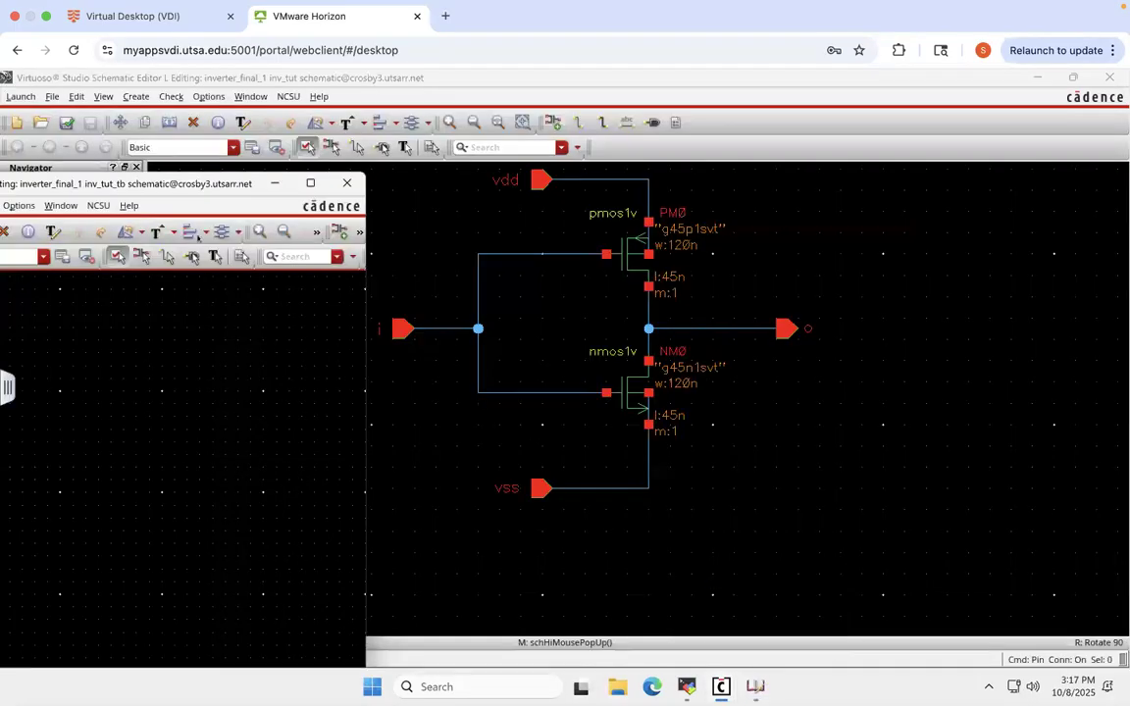
{"action": "left_click_drag", "start_coordinate": [183, 177], "coordinate": [722, 143]}
{"action": "left_click", "coordinate": [1035, 78]}
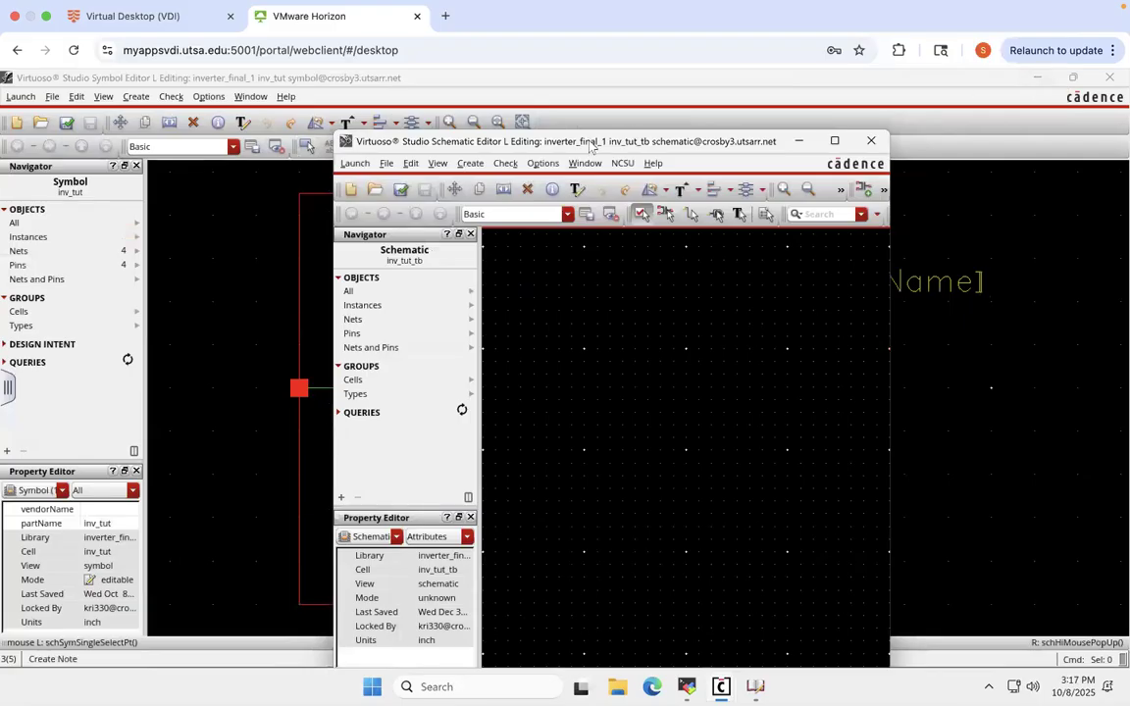
{"action": "left_click_drag", "start_coordinate": [591, 147], "coordinate": [439, 135]}
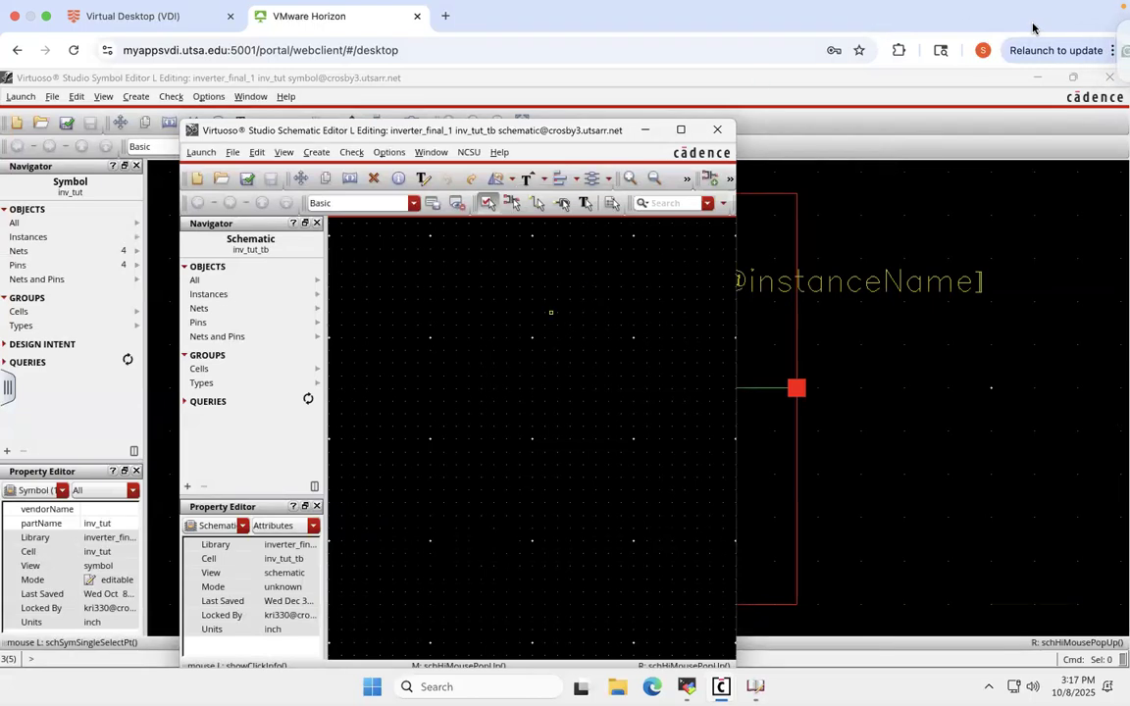
{"action": "left_click", "coordinate": [680, 132]}
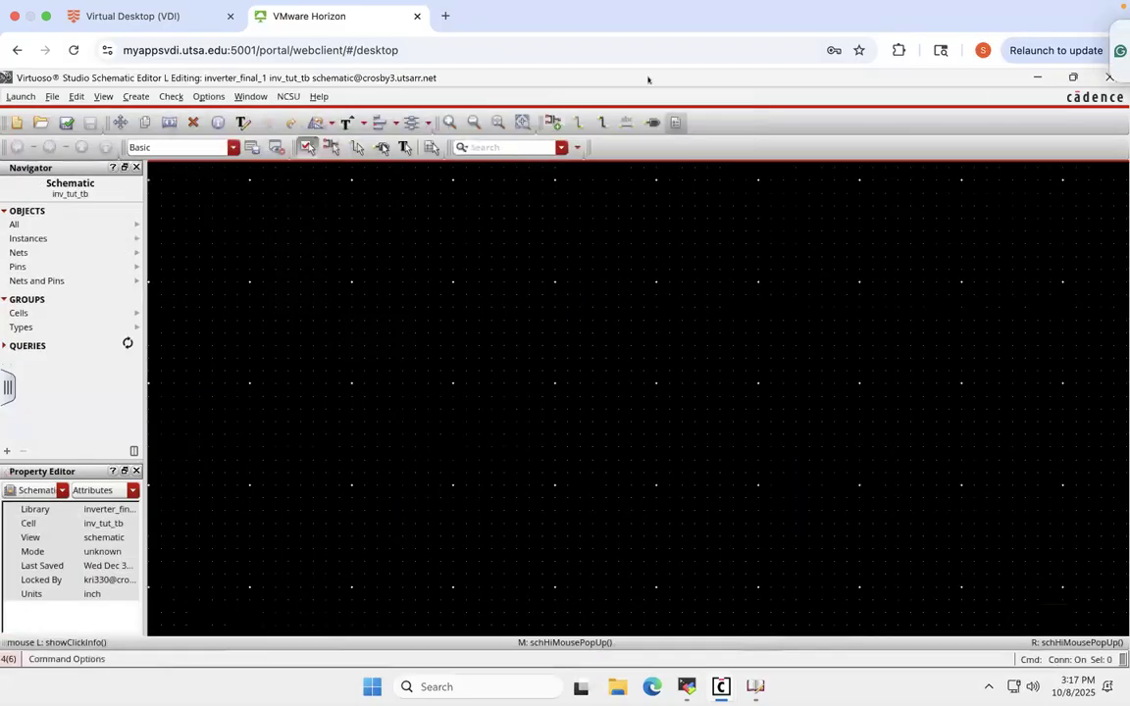
{"action": "left_click", "coordinate": [67, 122]}
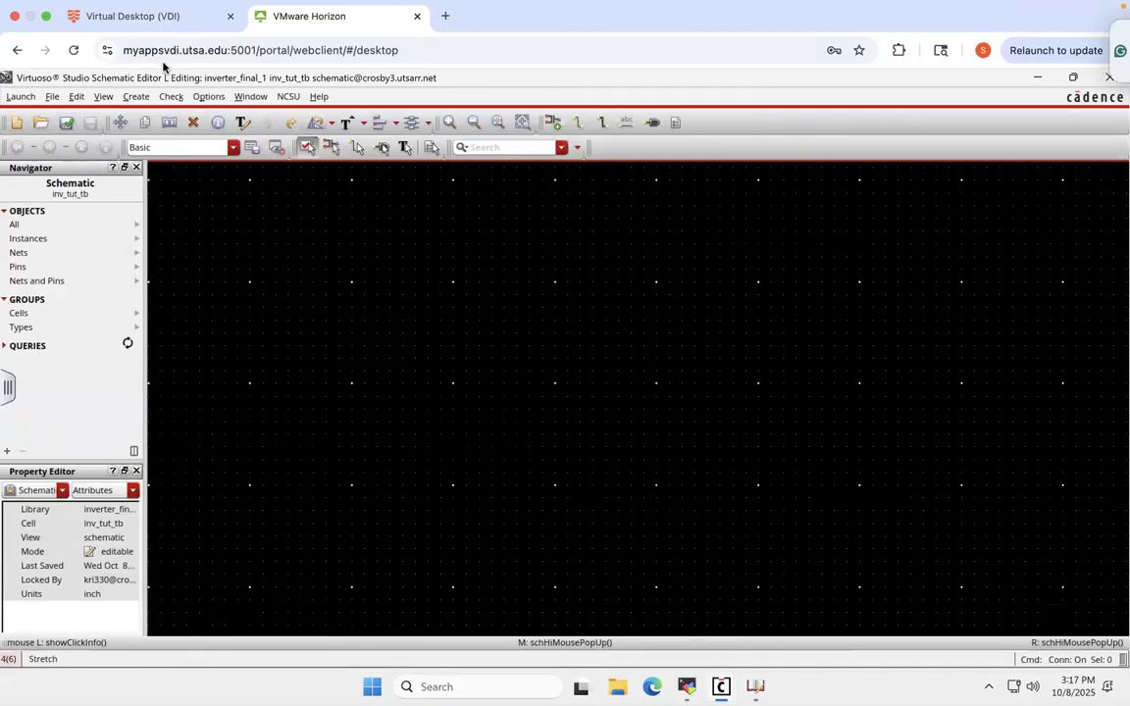
{"action": "left_click", "coordinate": [134, 98]}
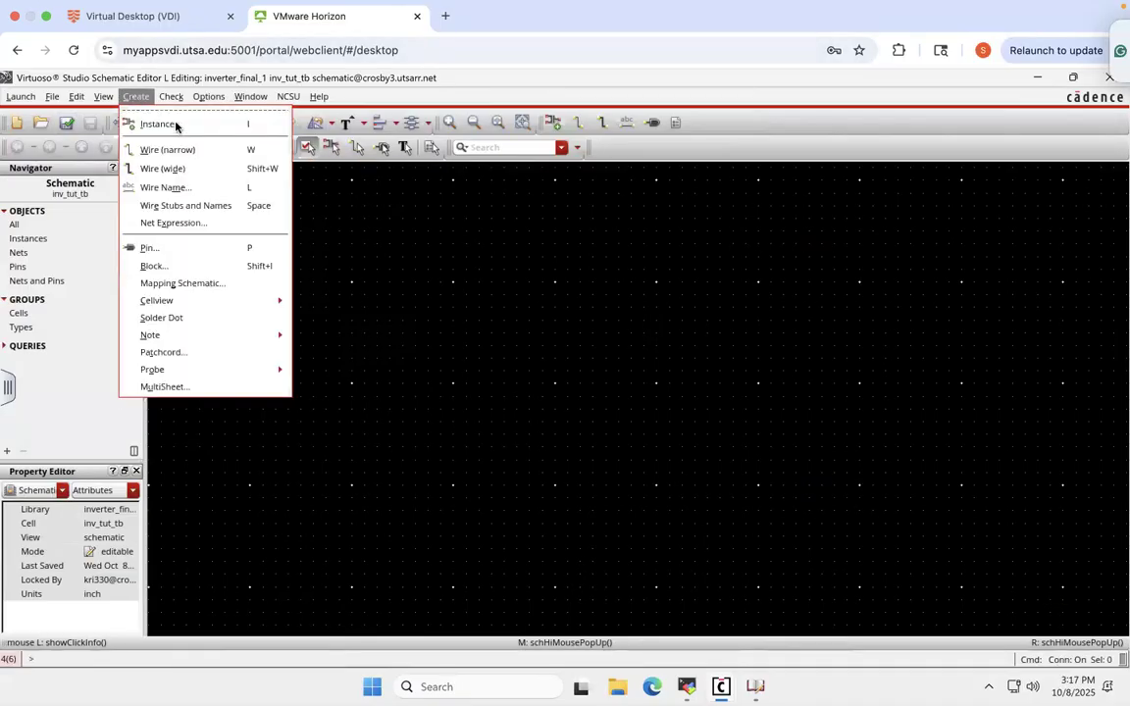
{"action": "left_click", "coordinate": [157, 124]}
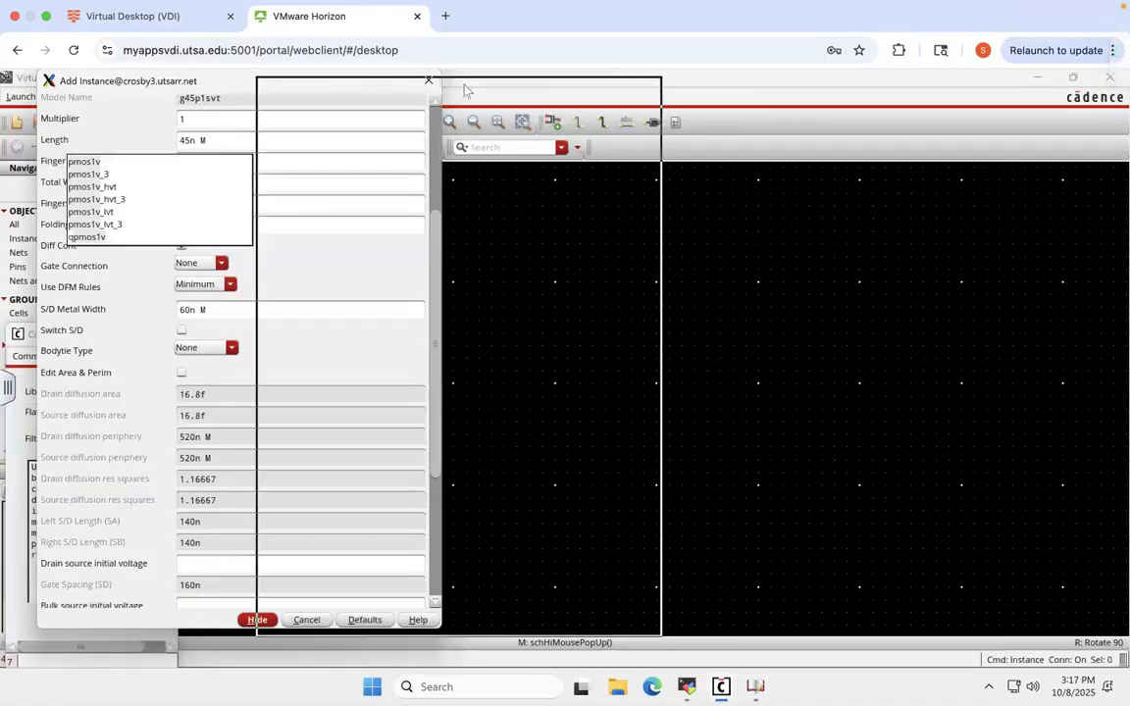
{"action": "left_click_drag", "start_coordinate": [705, 101], "coordinate": [636, 84]}
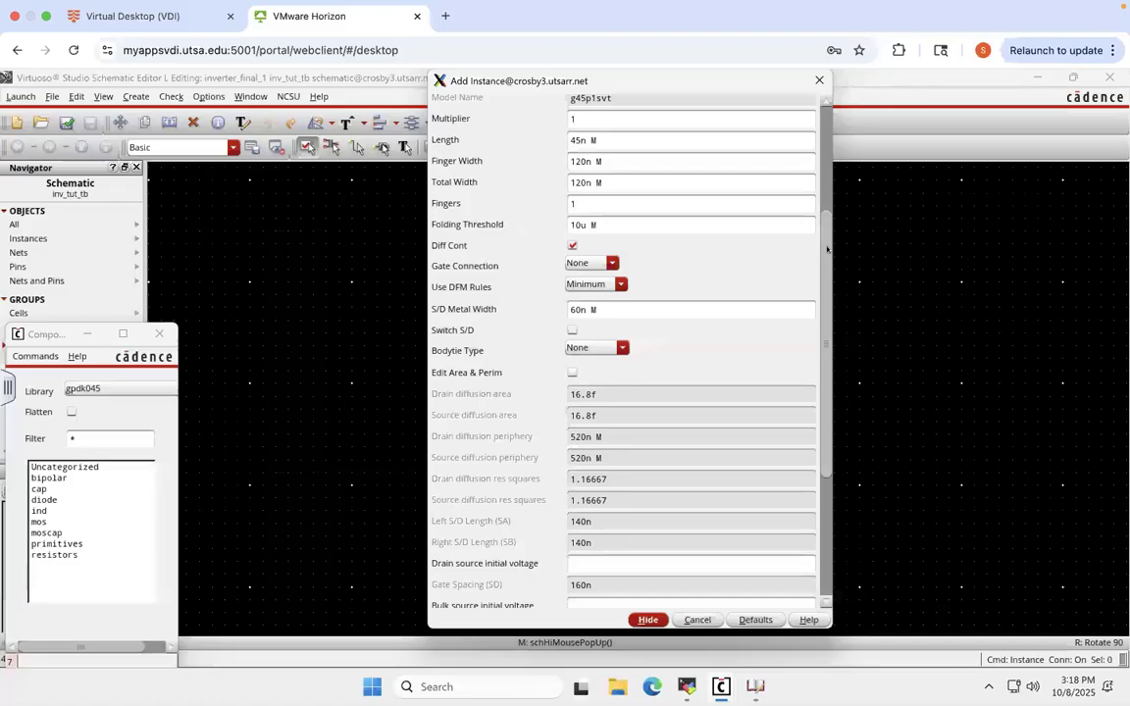
{"action": "scroll", "coordinate": [814, 245], "scroll_direction": "up", "scroll_amount": 10}
{"action": "left_click", "coordinate": [820, 80]}
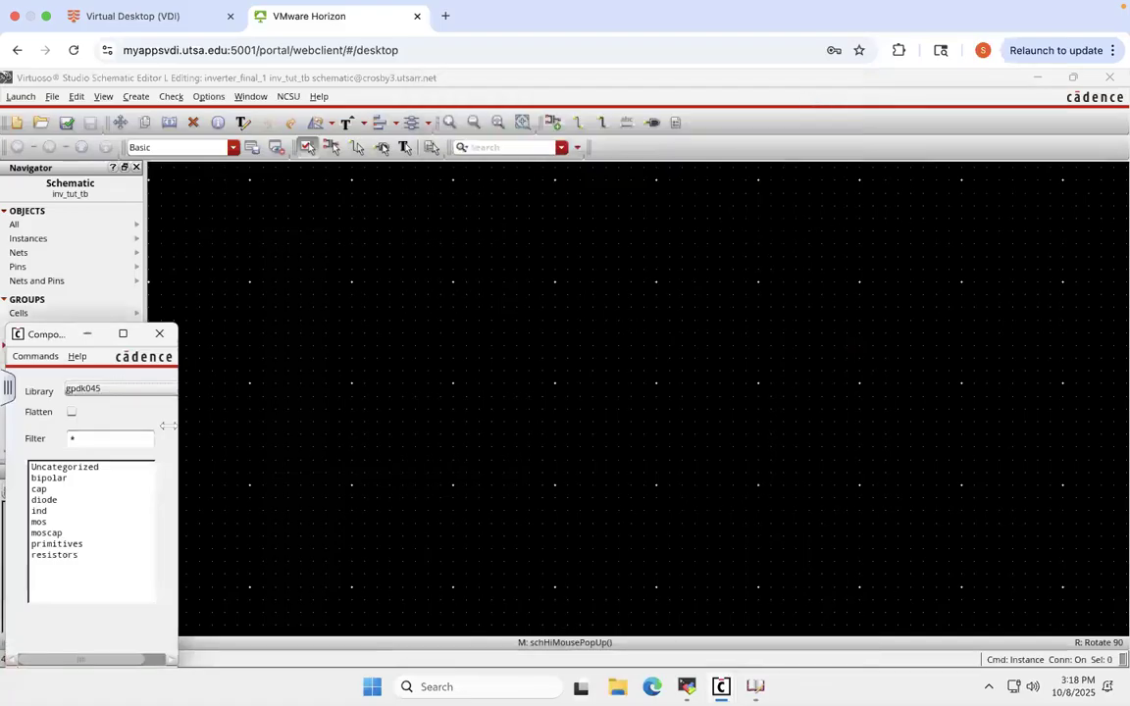
{"action": "mouse_move", "coordinate": [721, 687]}
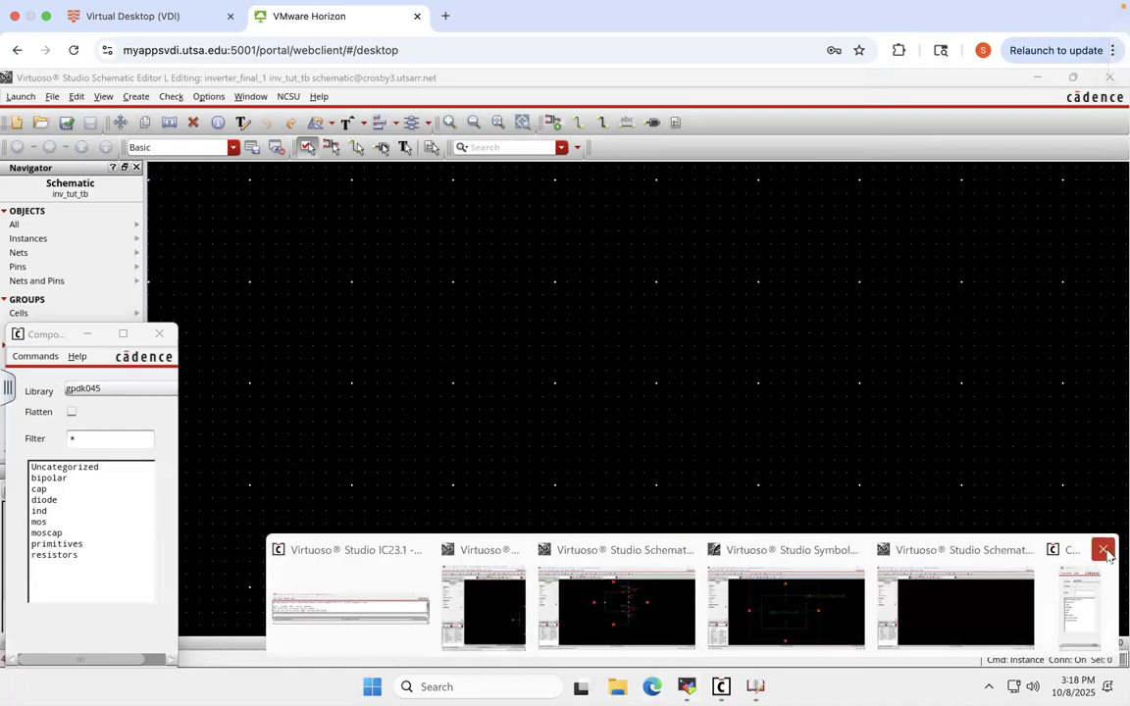
{"action": "left_click", "coordinate": [1105, 550]}
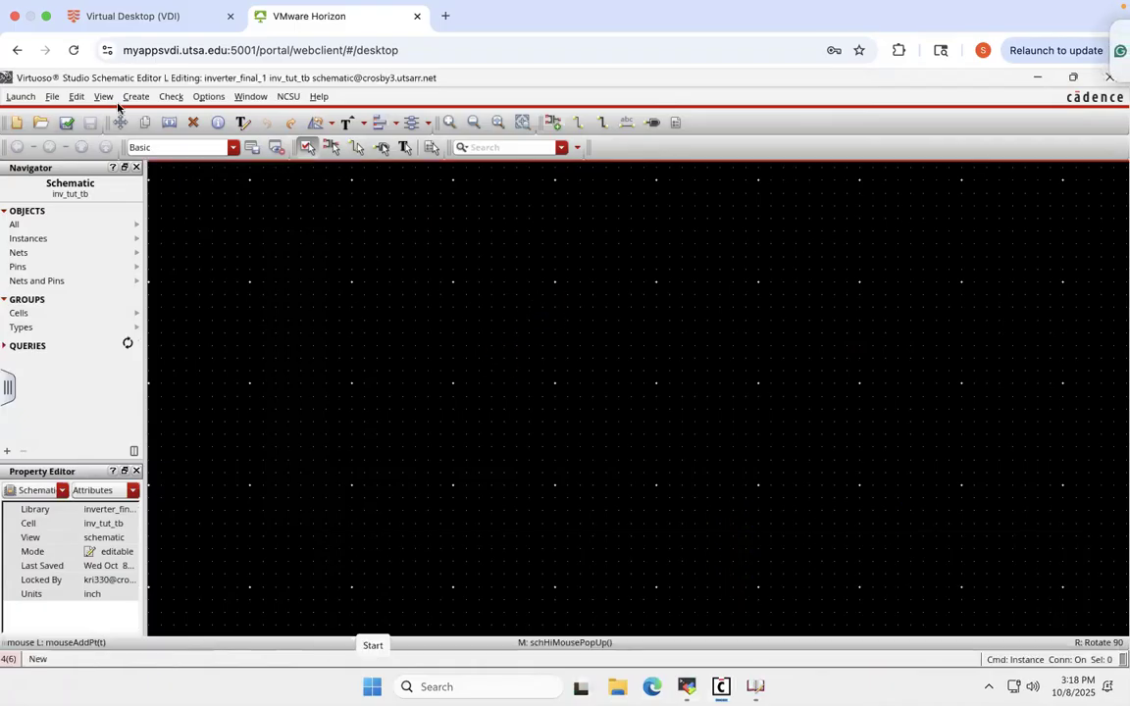
- Place one instance of the inv_tut symbol from library inverter_final_1 in the right half of the inv_tut_tb schematic
{"action": "left_click", "coordinate": [135, 98]}
{"action": "left_click", "coordinate": [154, 122]}
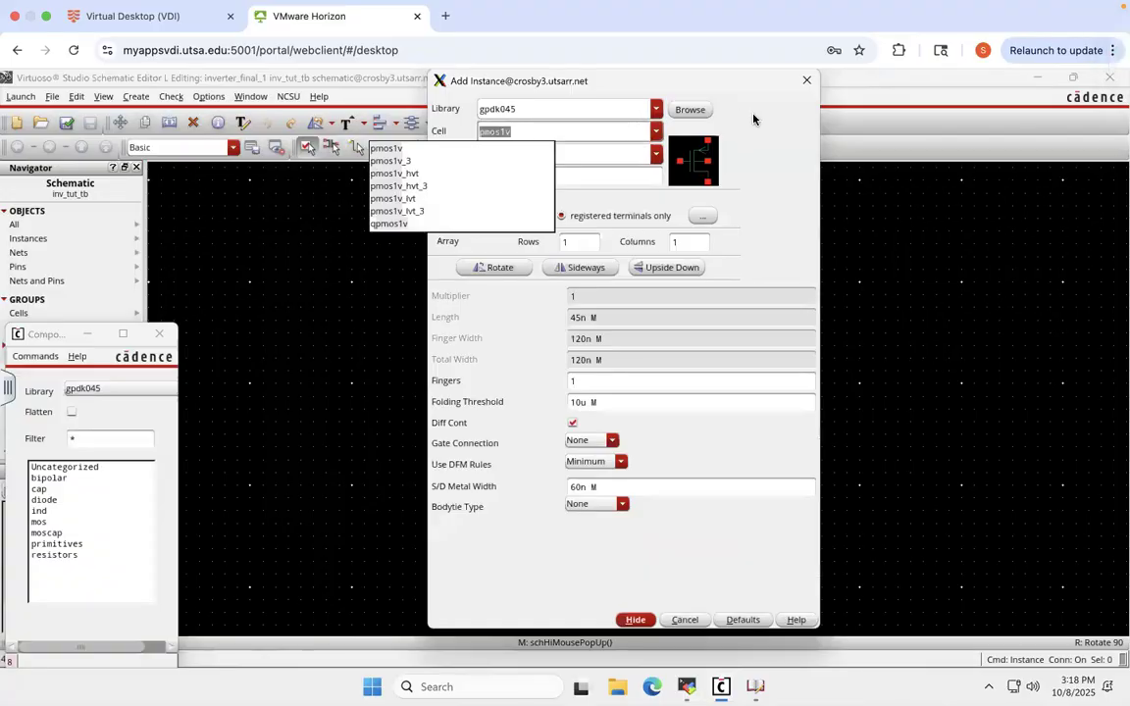
{"action": "left_click", "coordinate": [589, 106]}
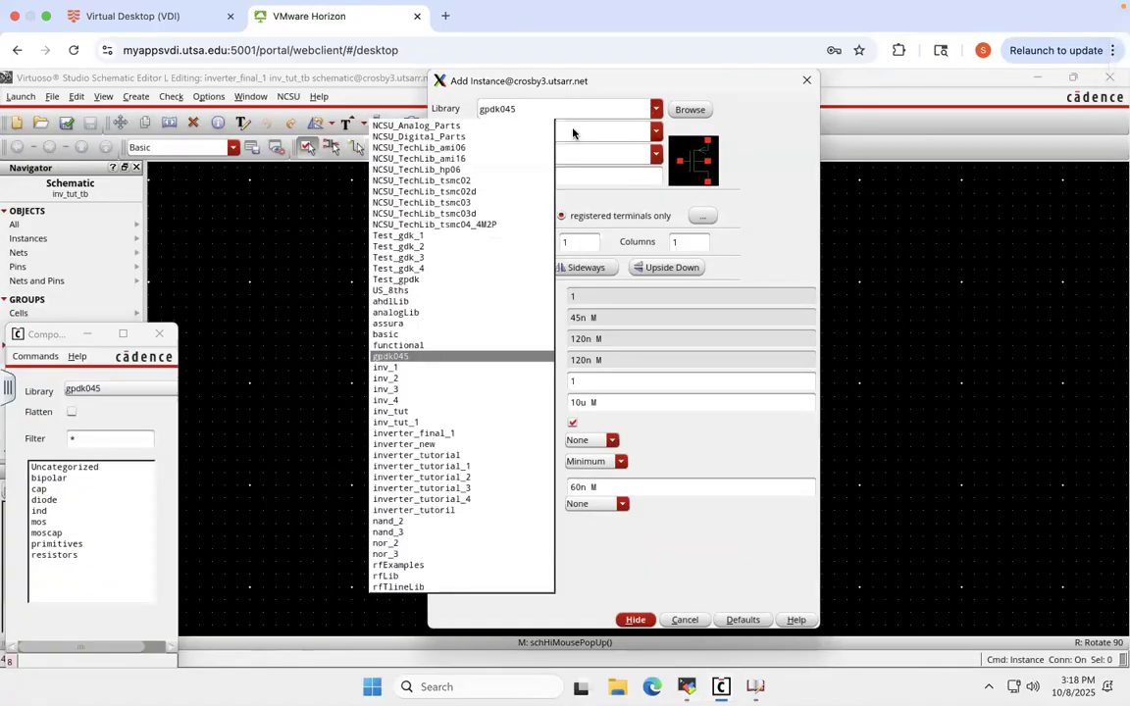
{"action": "left_click", "coordinate": [431, 435]}
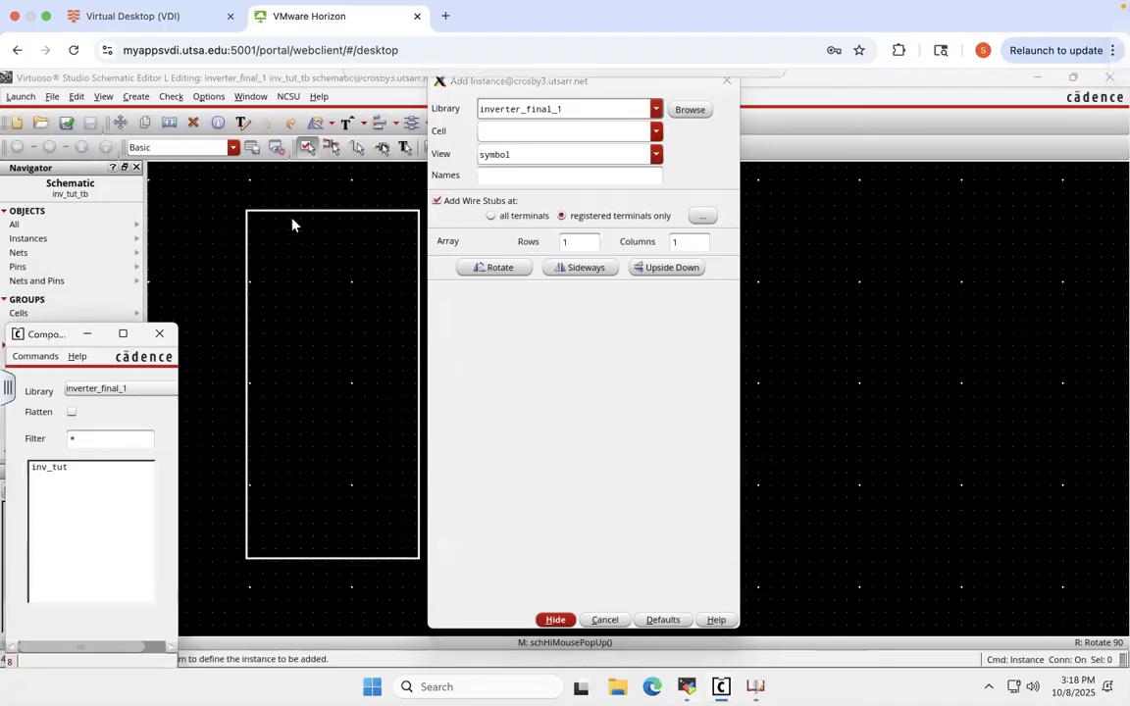
{"action": "left_click_drag", "start_coordinate": [291, 224], "coordinate": [291, 224]}
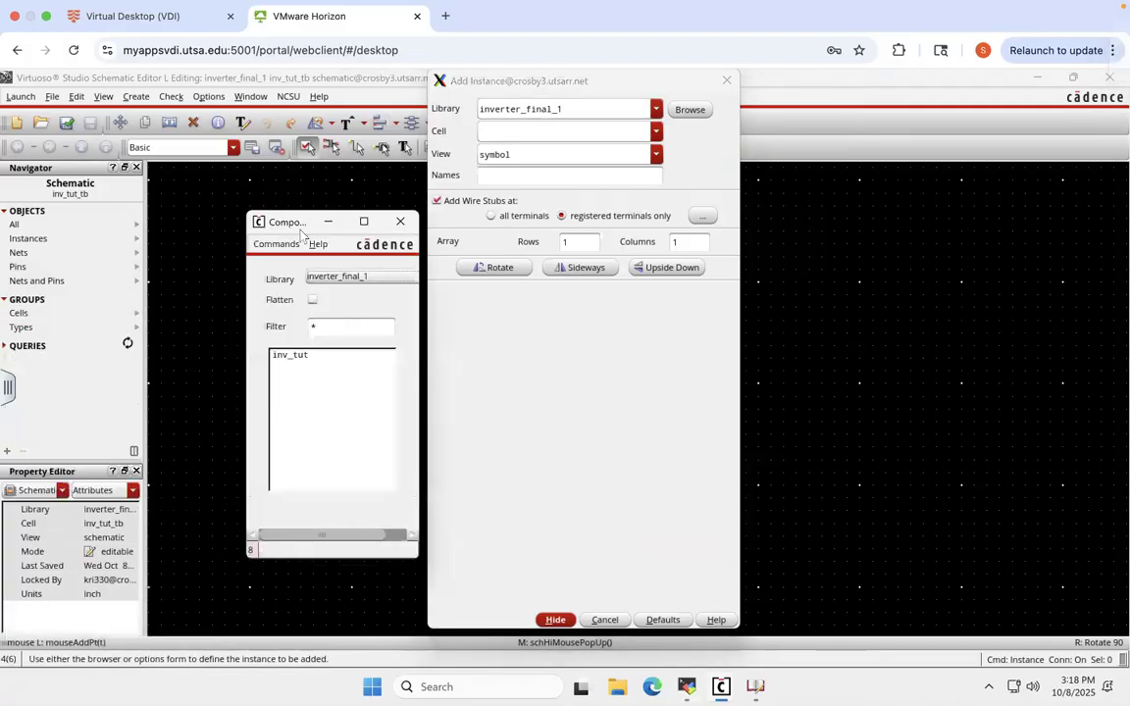
{"action": "left_click", "coordinate": [292, 356]}
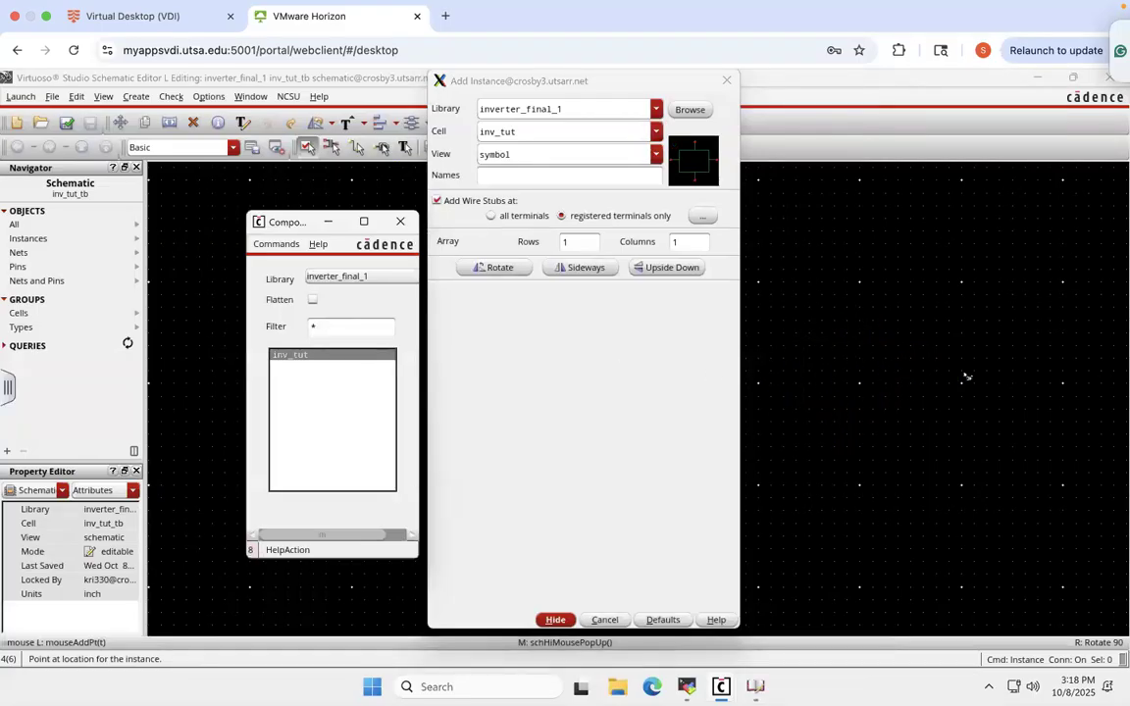
{"action": "left_click", "coordinate": [790, 379]}
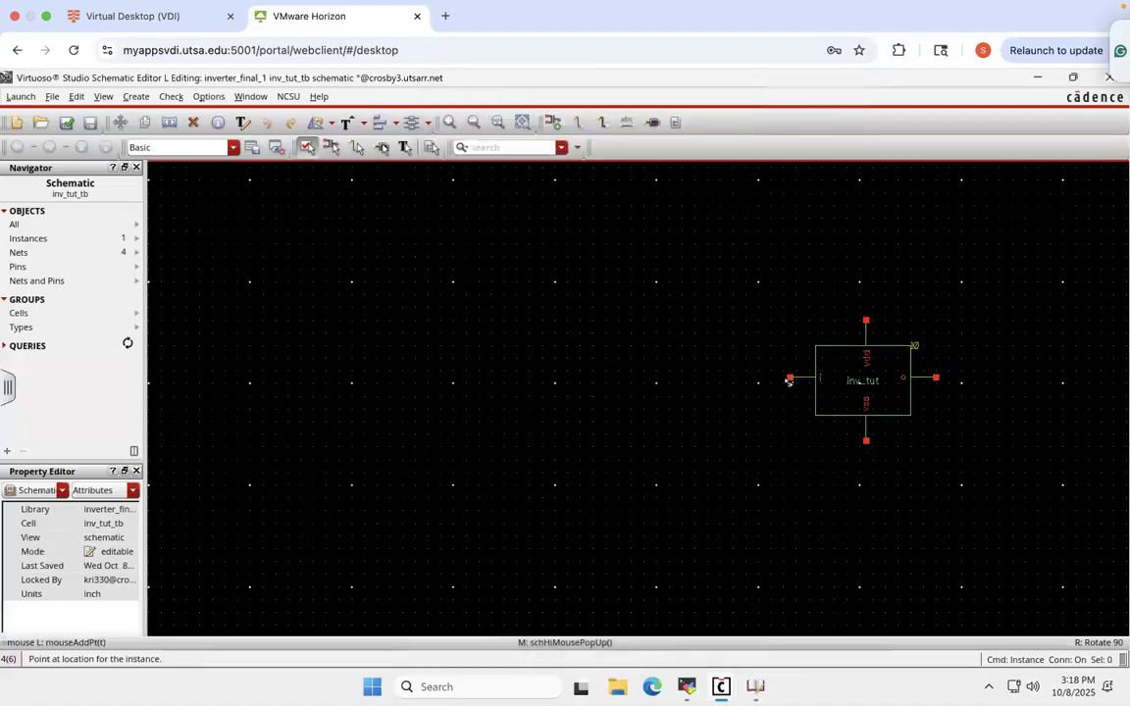
{"action": "key", "text": "Escape"}
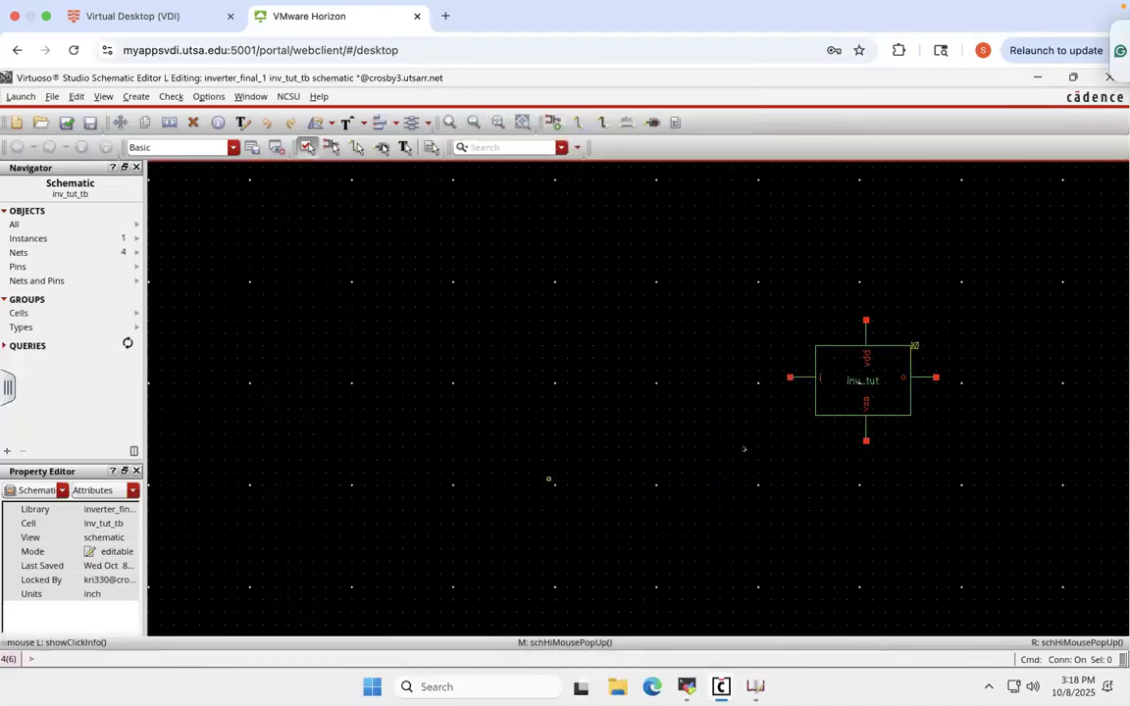
- Examine the signal type and direction of the i, o, vdd and vss terminals of the placed inv_tut instance
{"action": "left_click", "coordinate": [835, 409]}
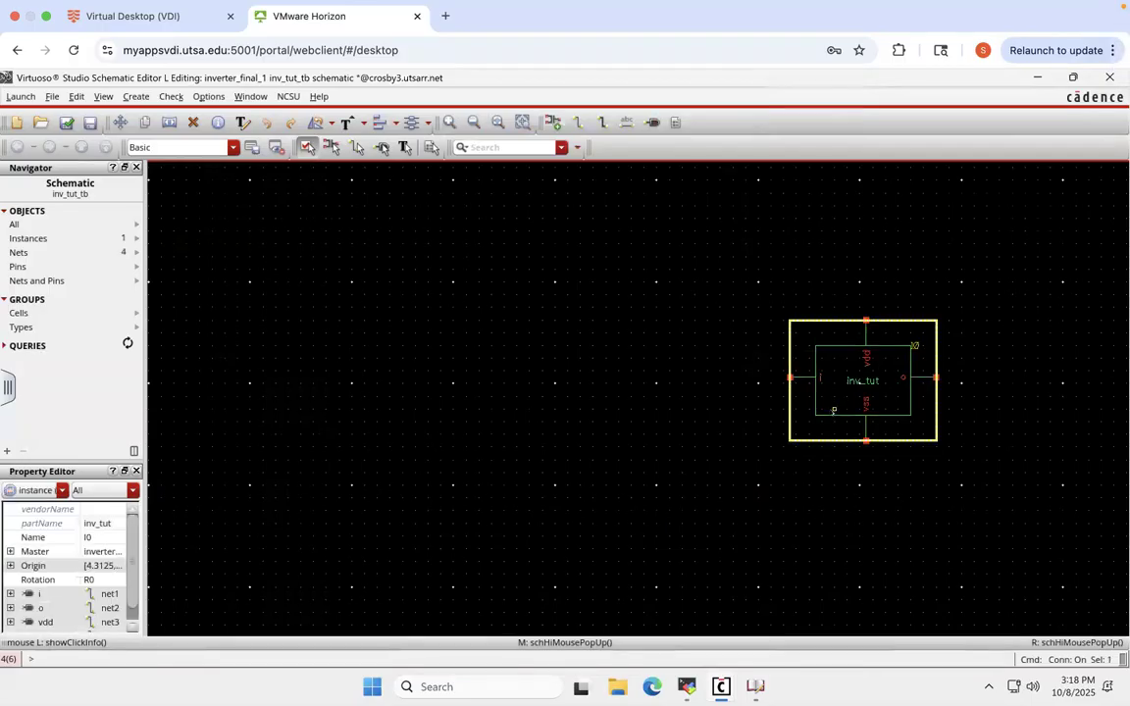
{"action": "left_click_drag", "start_coordinate": [42, 459], "coordinate": [42, 343]}
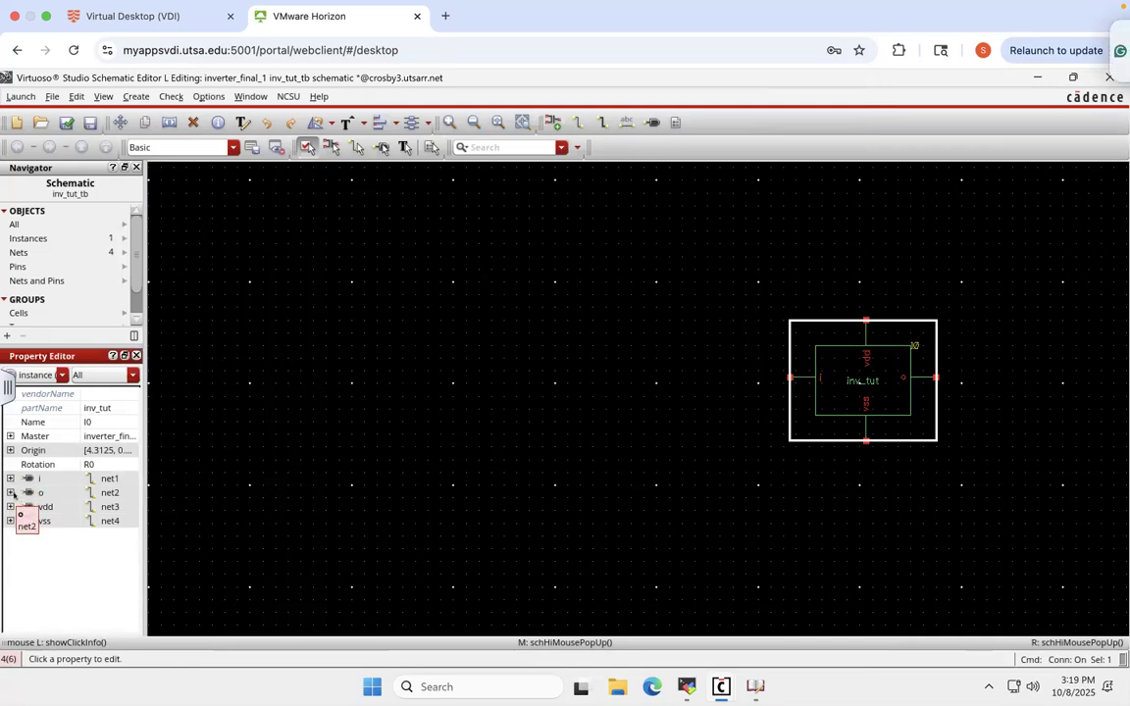
{"action": "left_click", "coordinate": [11, 492]}
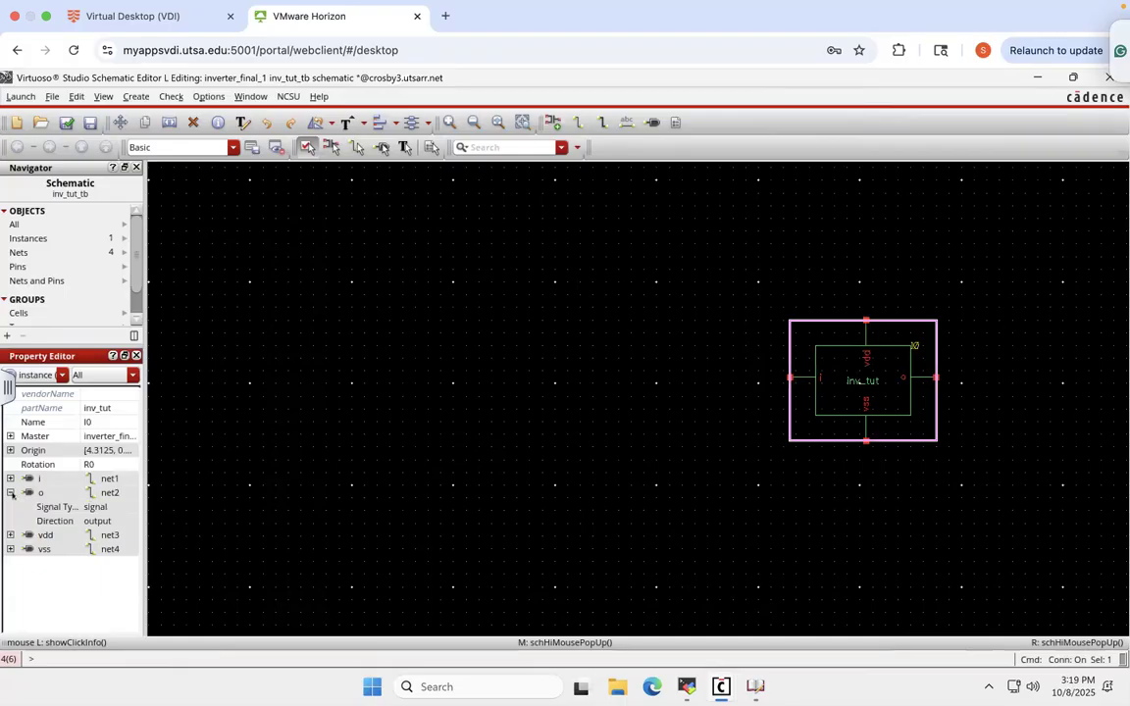
{"action": "left_click", "coordinate": [10, 536]}
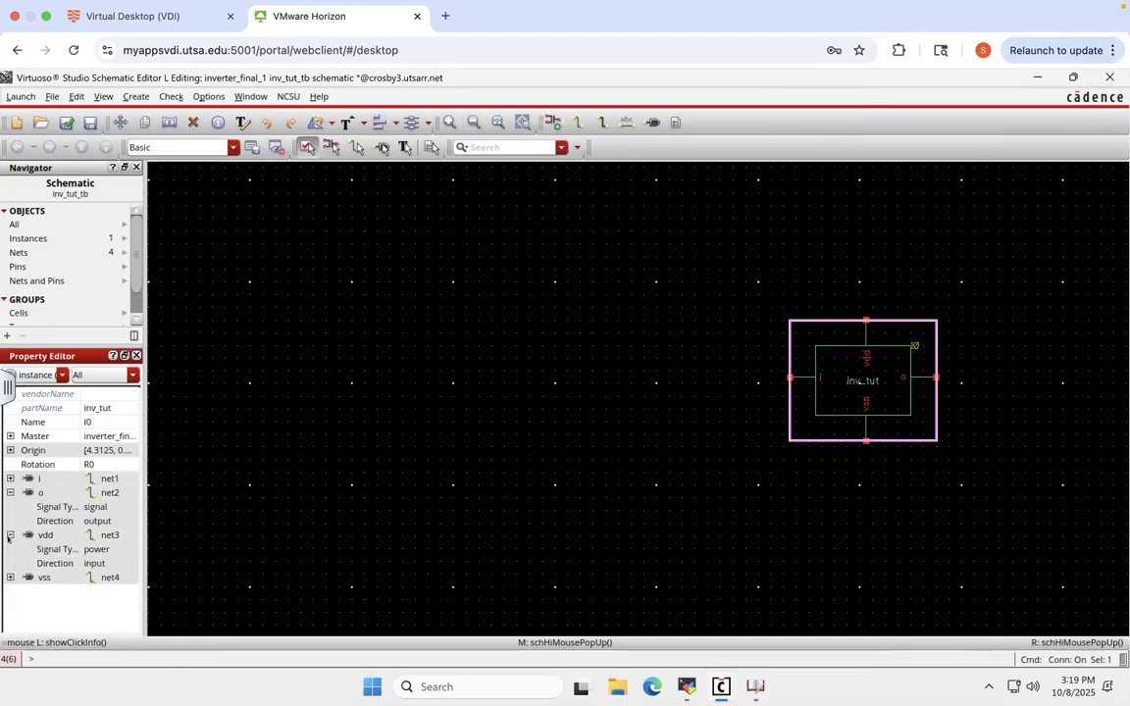
{"action": "left_click", "coordinate": [10, 578]}
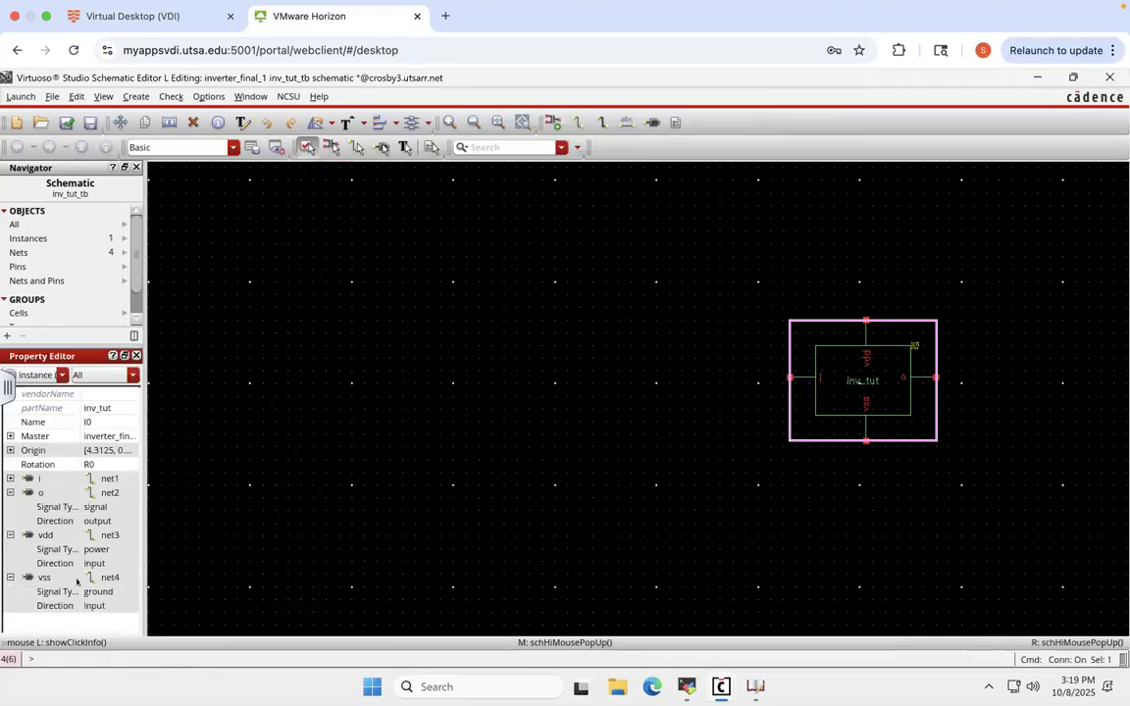
{"action": "left_click", "coordinate": [10, 479]}
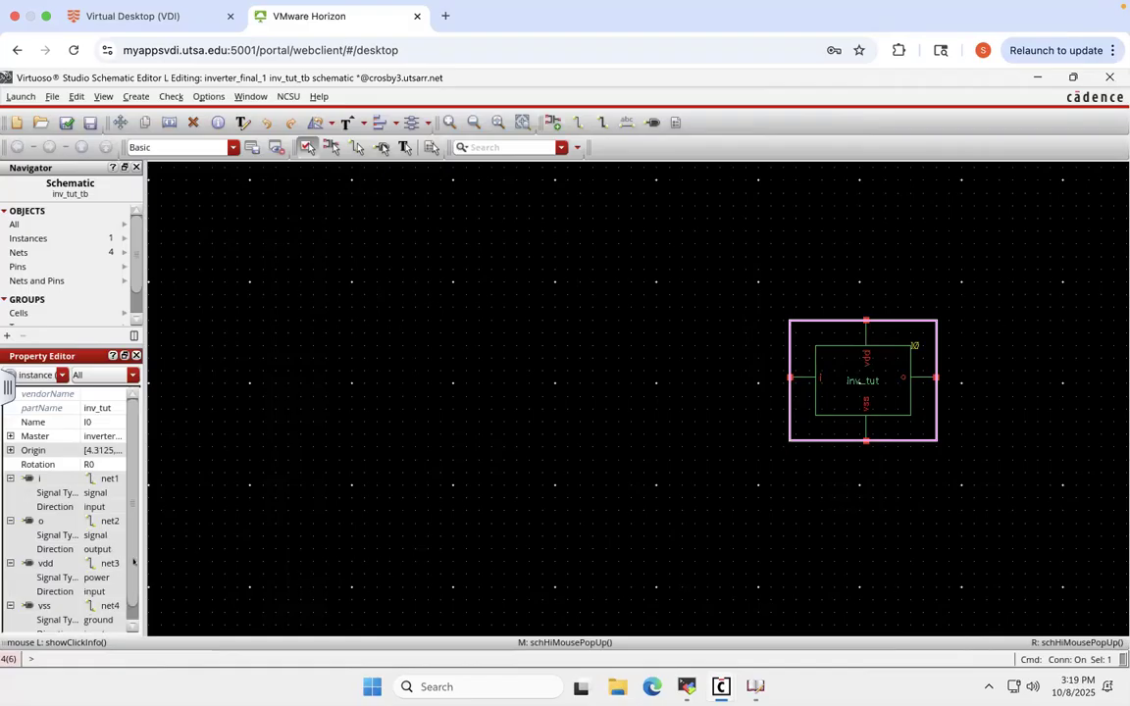
{"action": "scroll", "coordinate": [133, 562], "scroll_direction": "down", "scroll_amount": 1}
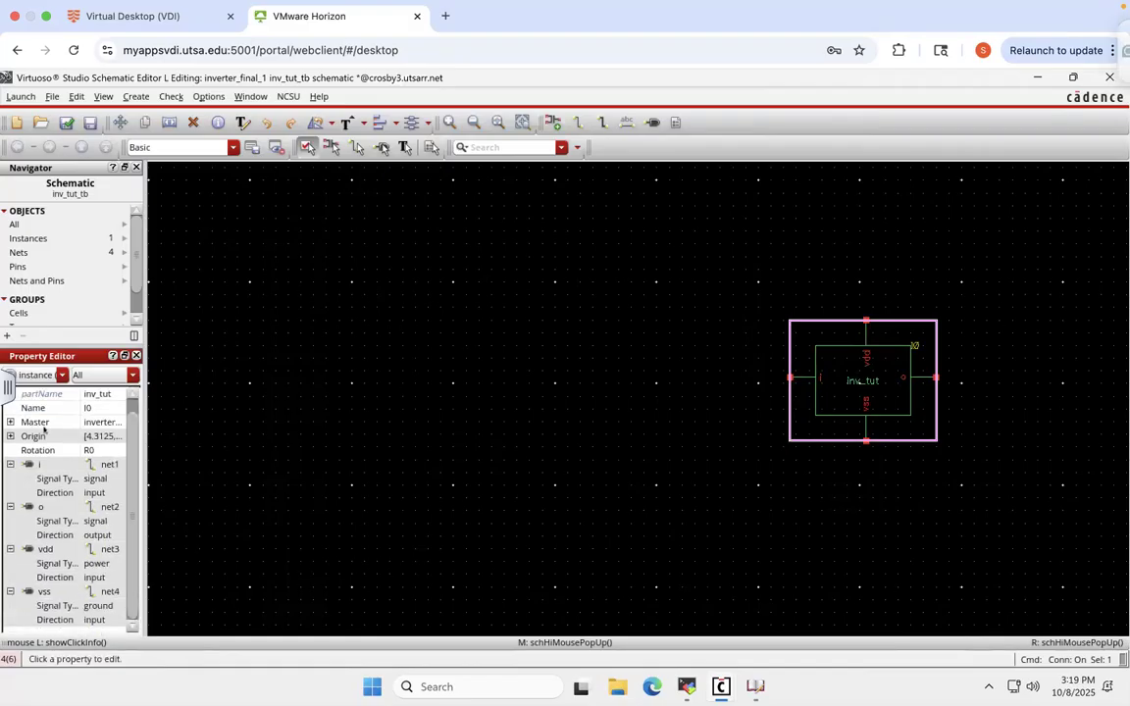
{"action": "left_click", "coordinate": [11, 464]}
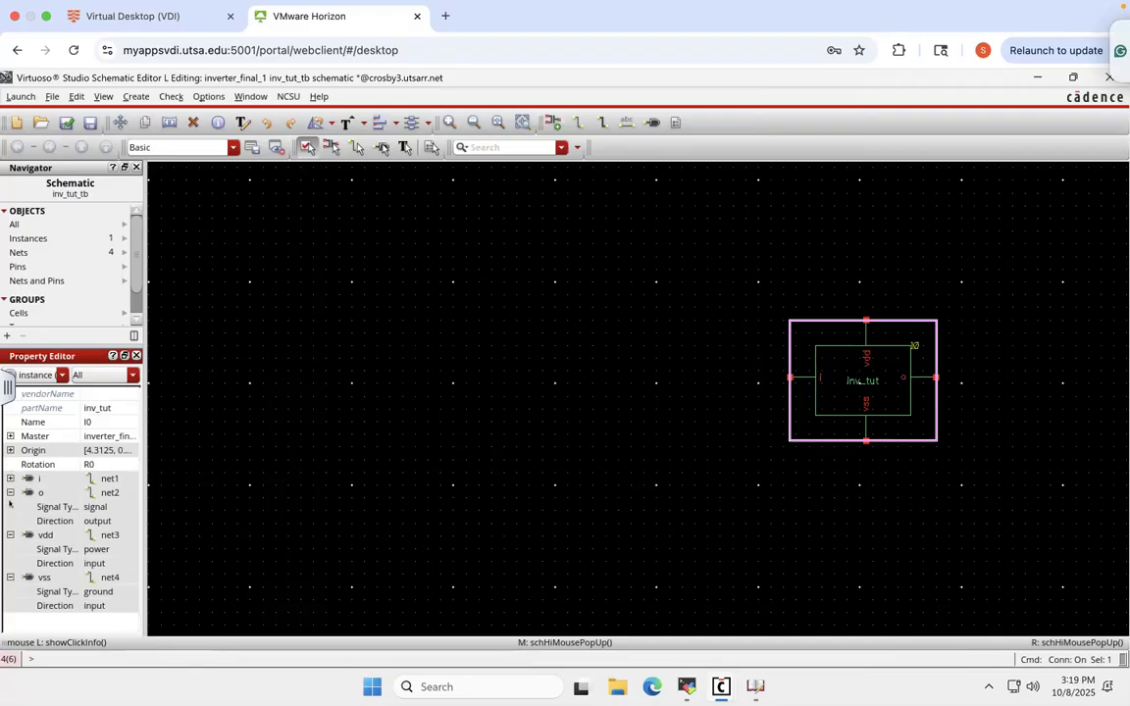
{"action": "left_click", "coordinate": [11, 492]}
{"action": "left_click", "coordinate": [11, 507]}
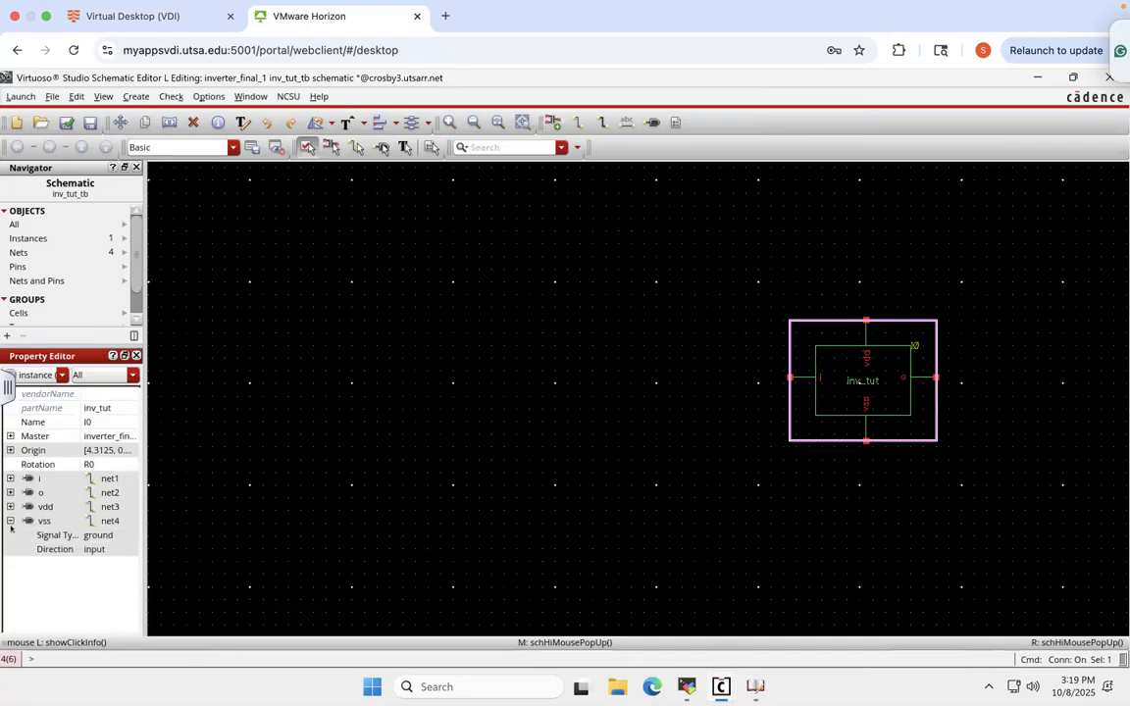
{"action": "left_click", "coordinate": [11, 521]}
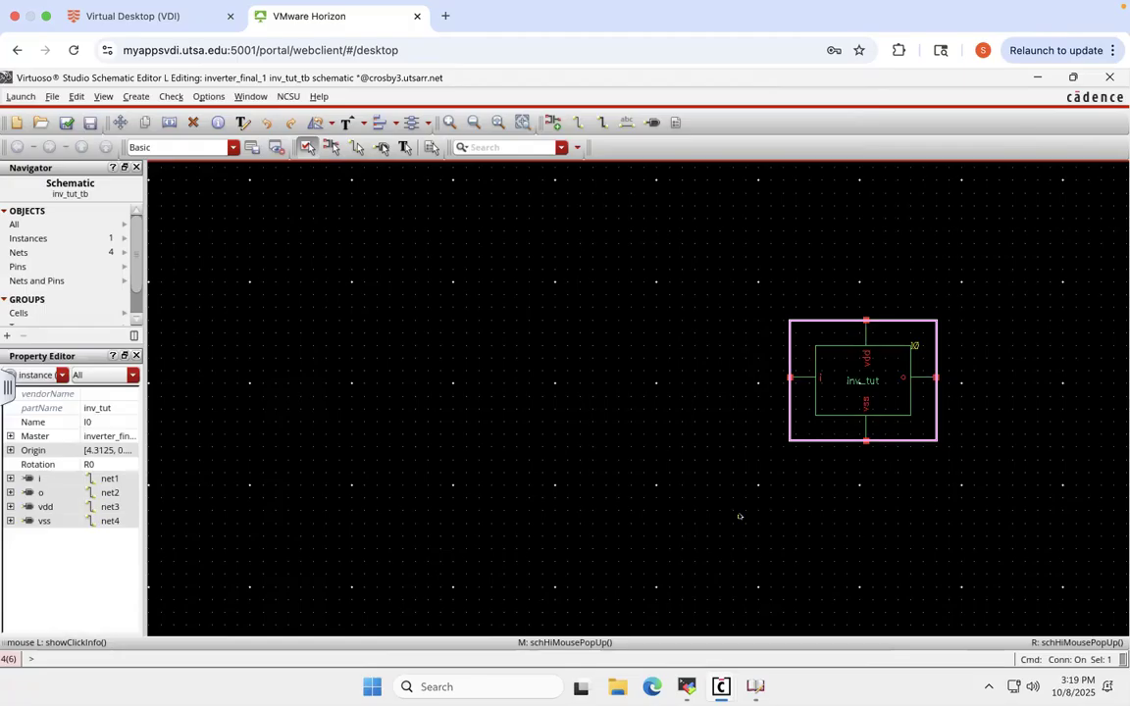
- Centre the inv_tut symbol in the view with empty space around it and save the inv_tut_tb schematic
{"action": "key", "text": "f"}
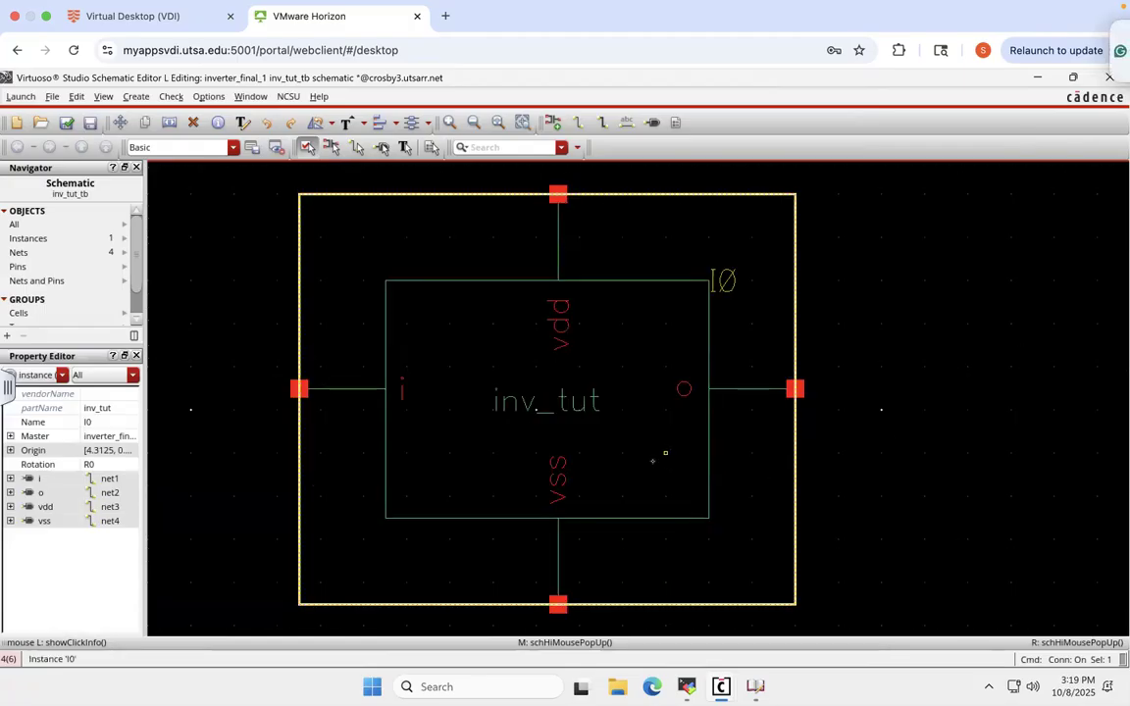
{"action": "left_click", "coordinate": [473, 124]}
{"action": "left_click", "coordinate": [472, 124]}
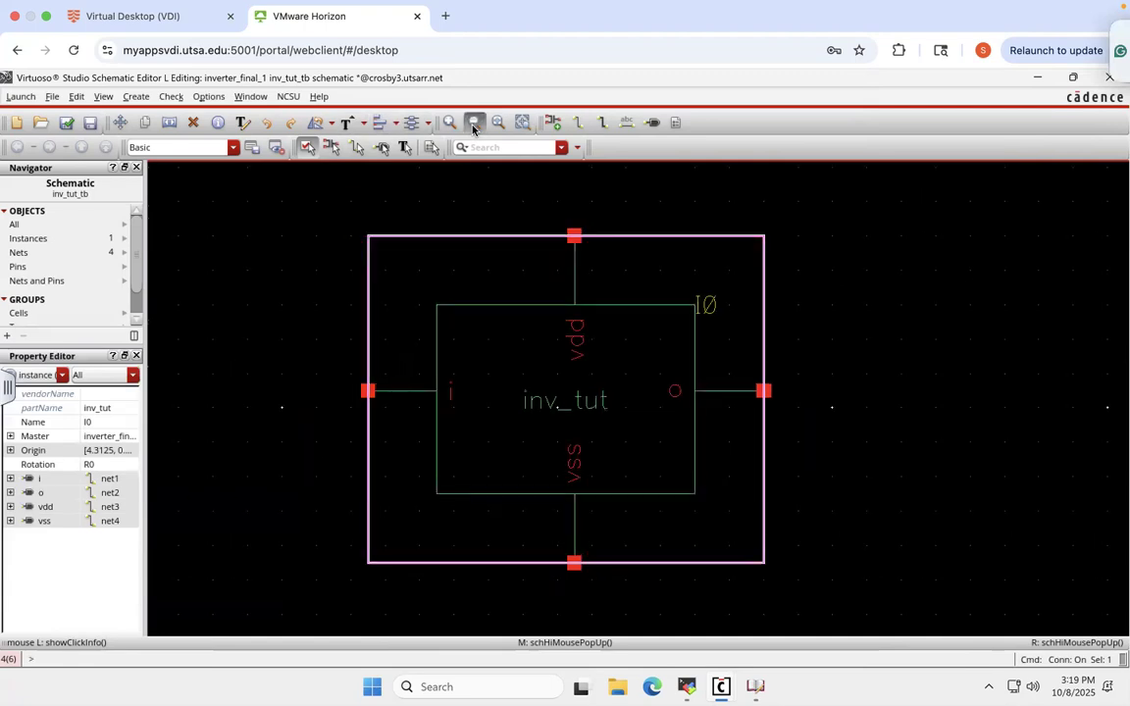
{"action": "left_click", "coordinate": [472, 123]}
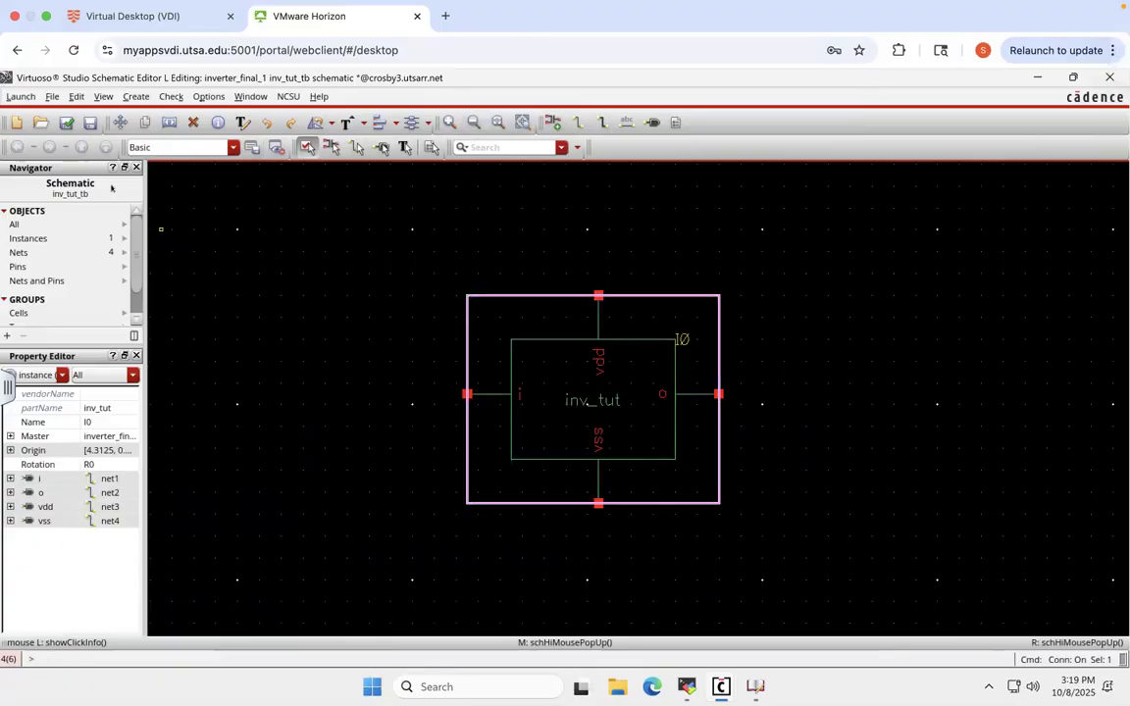
{"action": "left_click", "coordinate": [90, 124]}
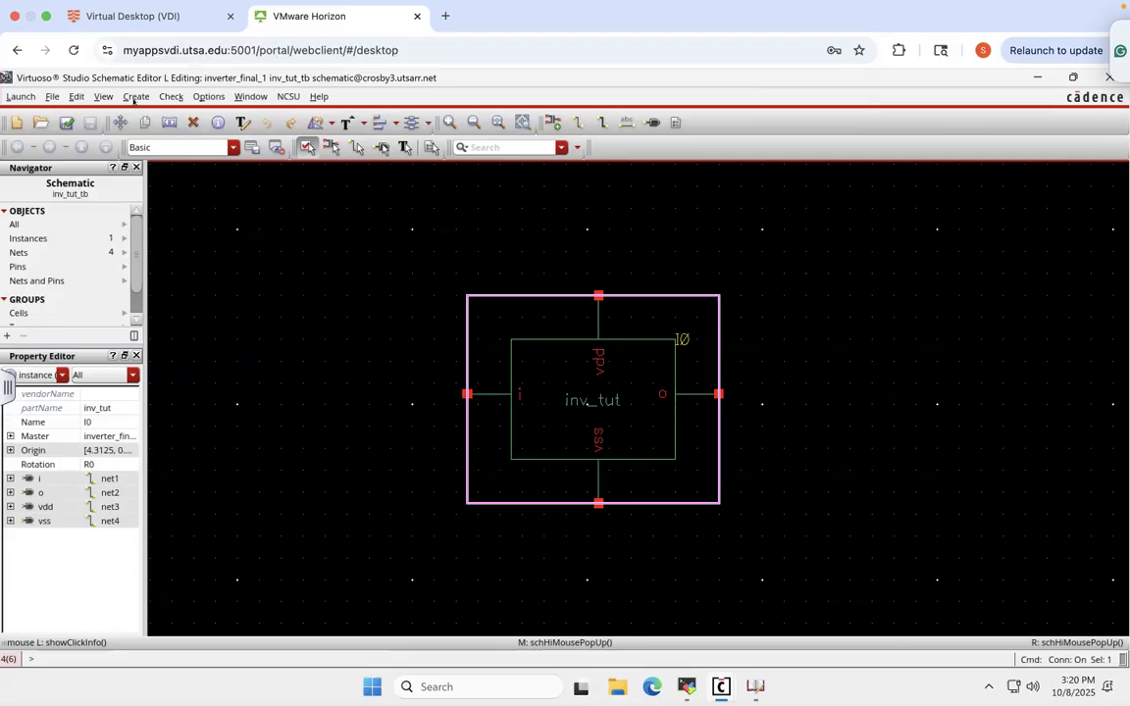
- Start adding an instance of the vsource cell, symbol view, from the analogLib library
{"action": "left_click", "coordinate": [134, 98]}
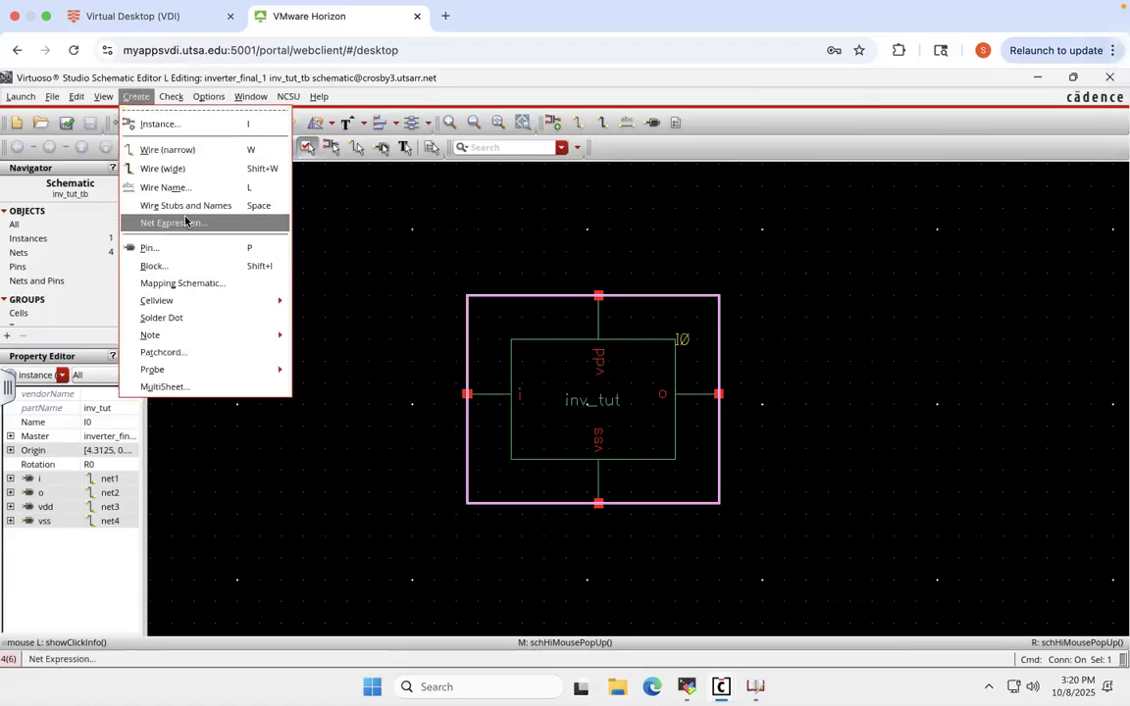
{"action": "left_click", "coordinate": [164, 127]}
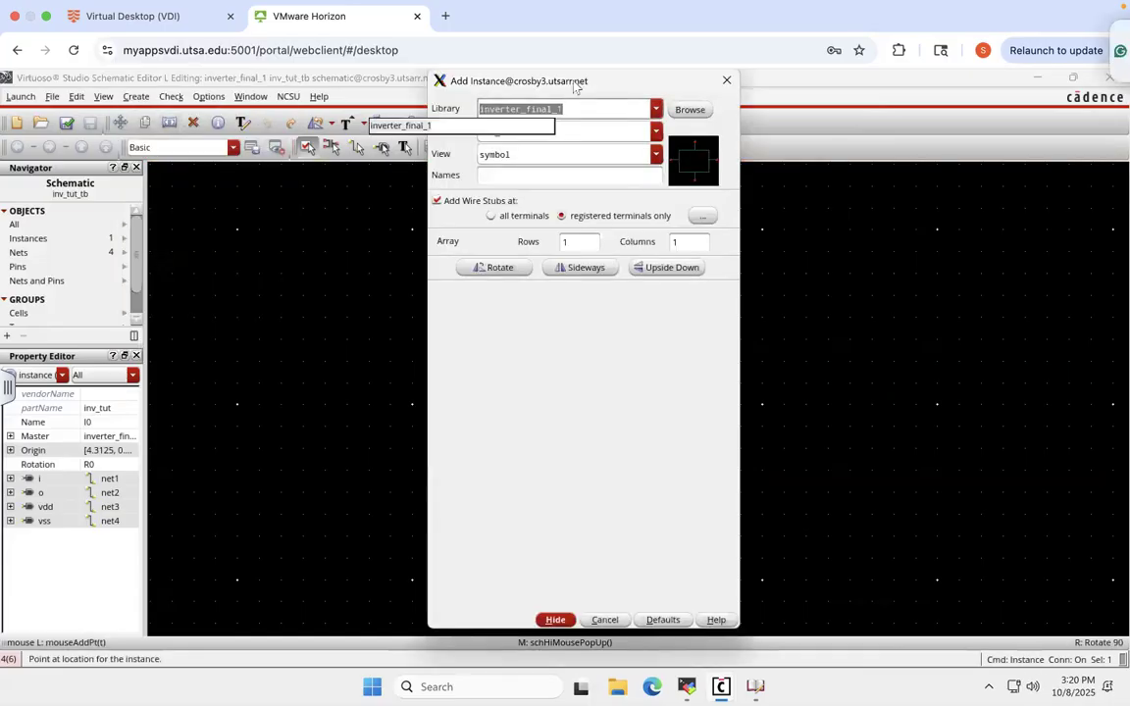
{"action": "left_click", "coordinate": [656, 109]}
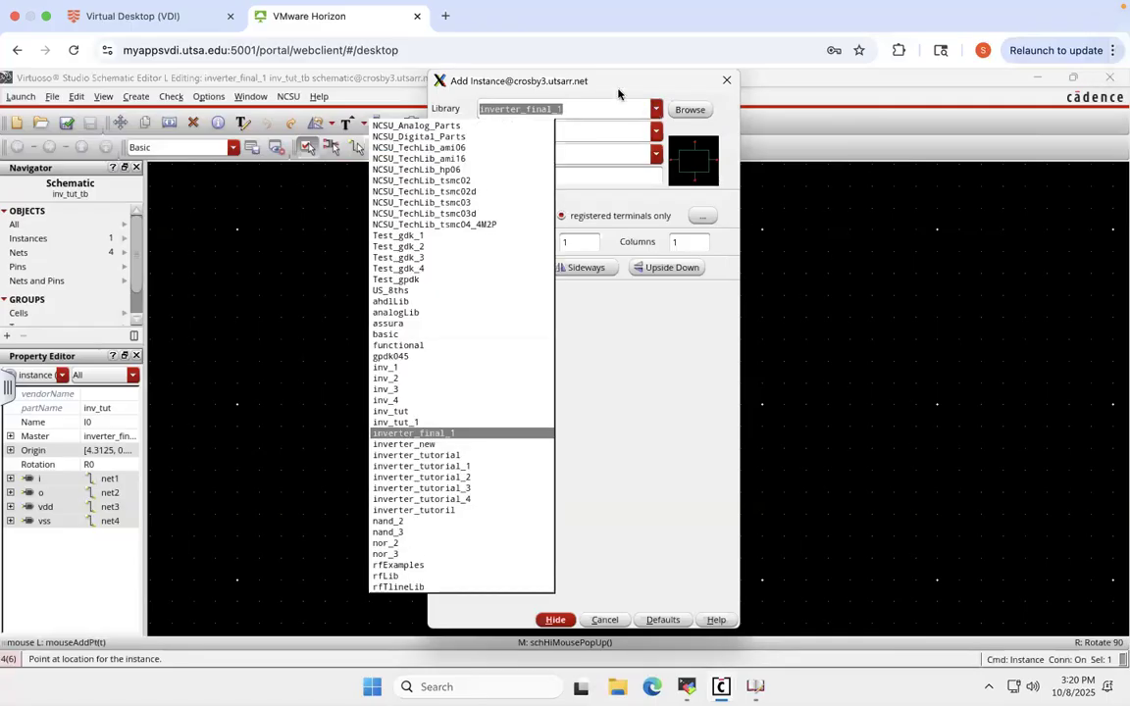
{"action": "left_click", "coordinate": [477, 313]}
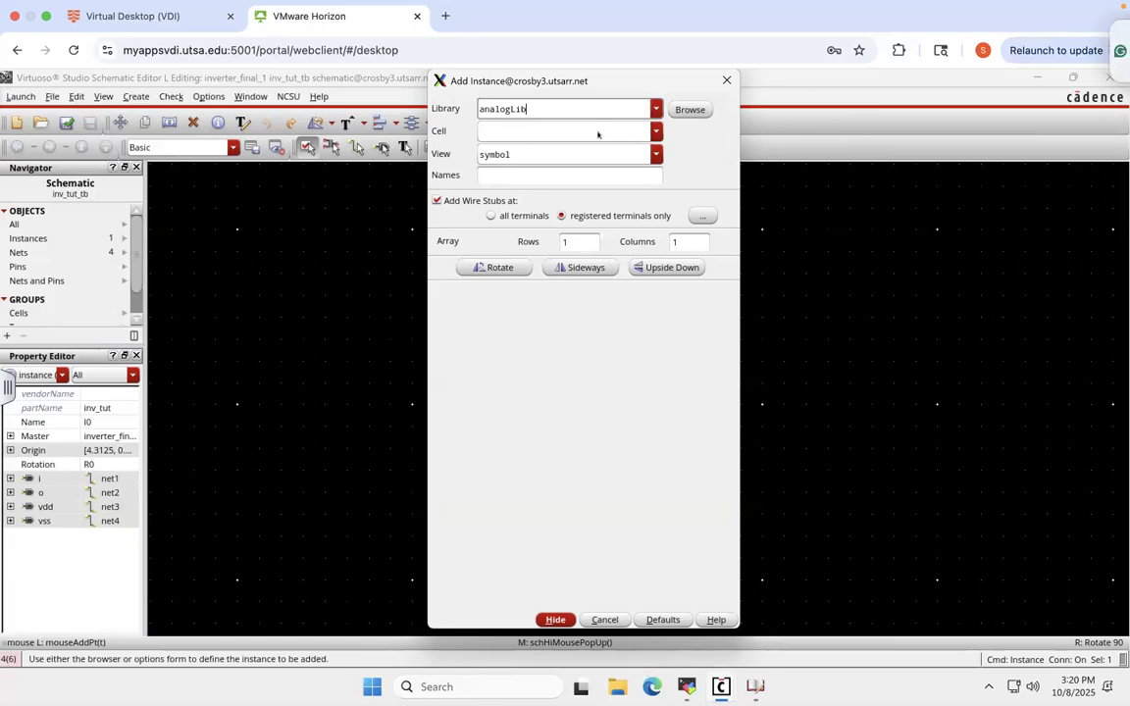
{"action": "left_click", "coordinate": [656, 131]}
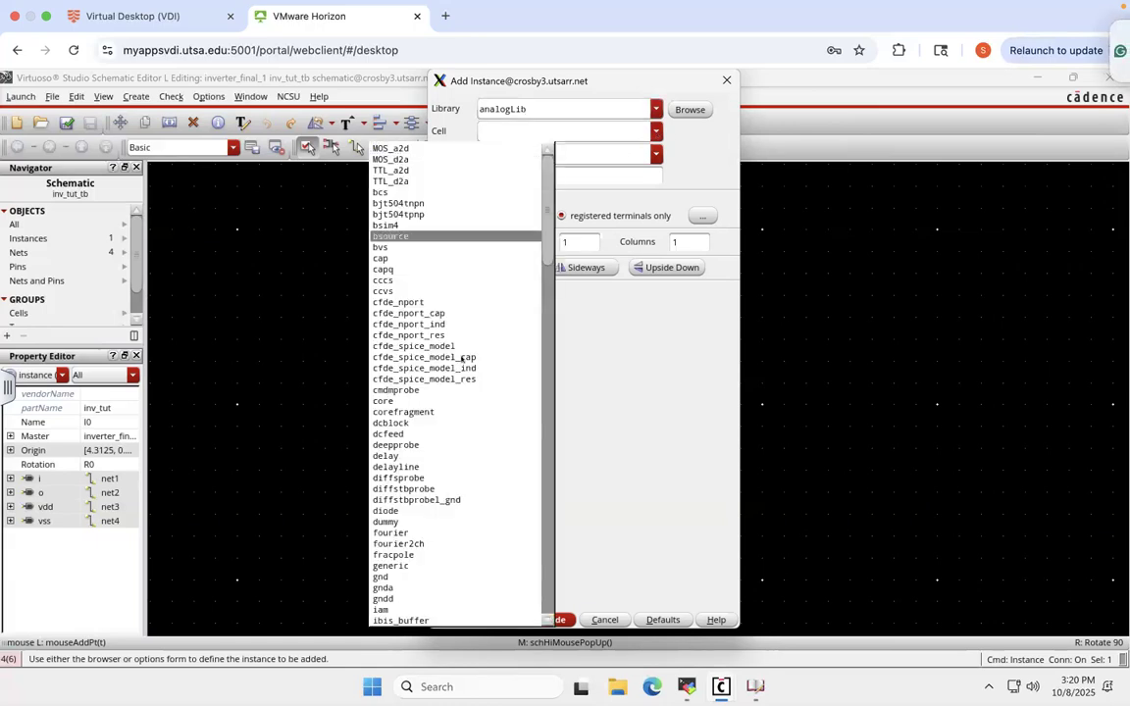
{"action": "scroll", "coordinate": [552, 310], "scroll_direction": "down", "scroll_amount": 1}
{"action": "left_click_drag", "start_coordinate": [553, 310], "coordinate": [543, 579]}
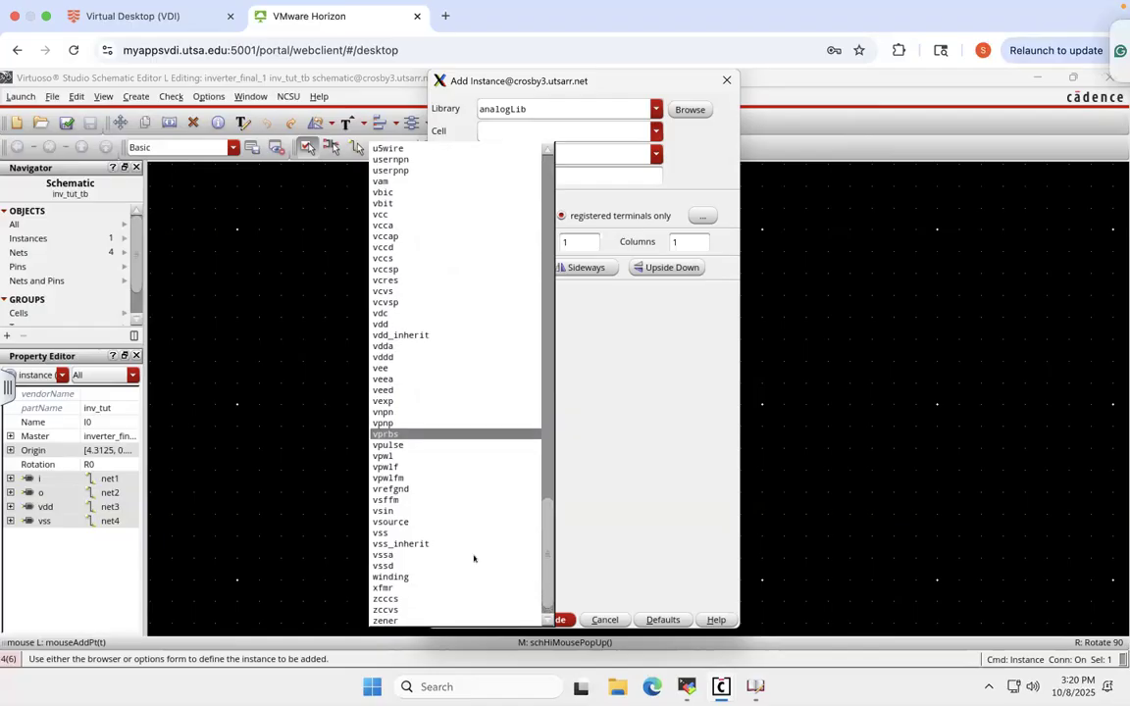
{"action": "left_click", "coordinate": [388, 523]}
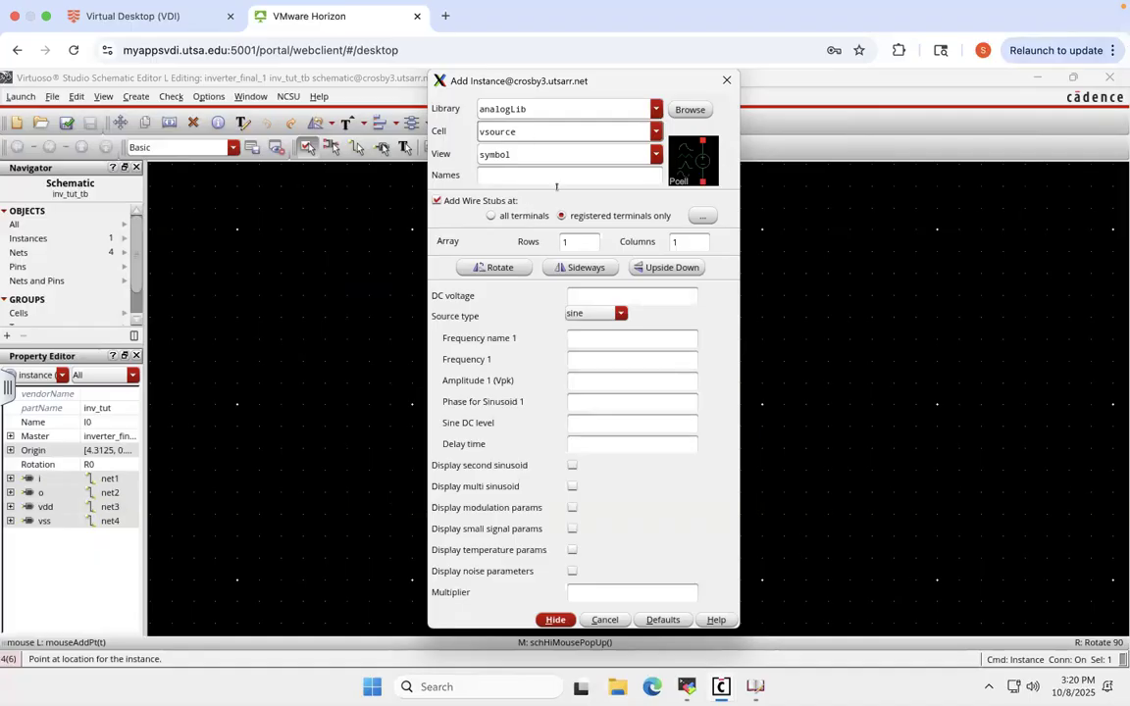
- Name the new vsource instance i and set its source type to pulse
{"action": "left_click", "coordinate": [522, 177]}
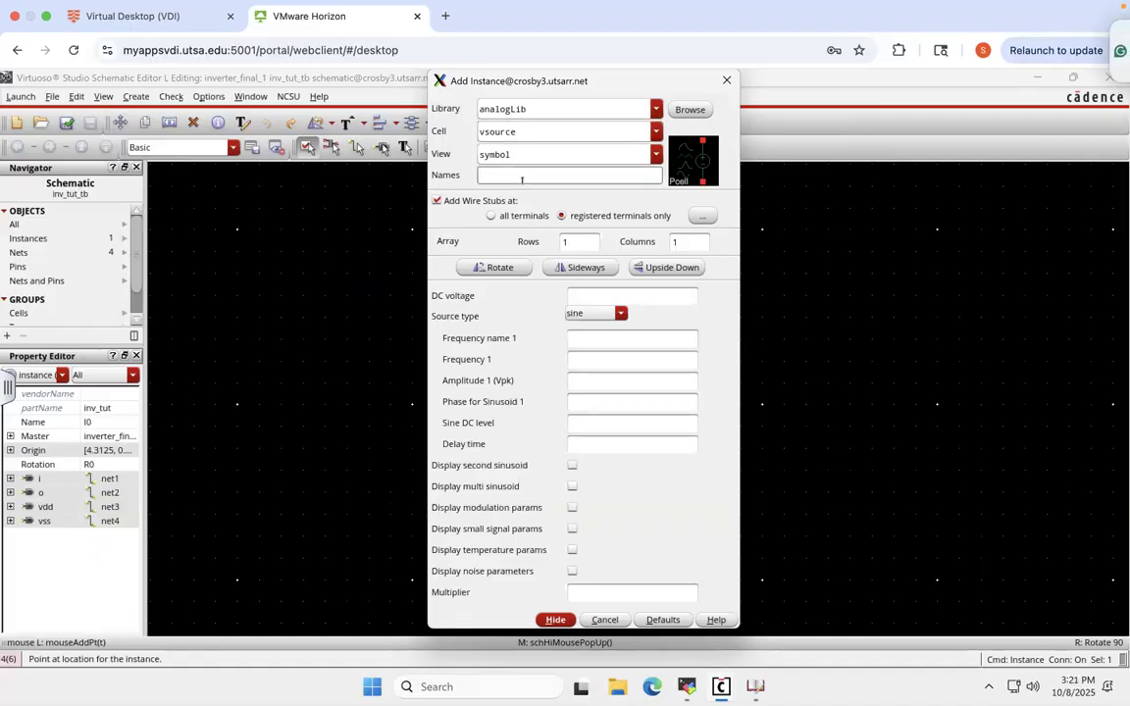
{"action": "type", "text": "i"}
{"action": "left_click", "coordinate": [590, 314]}
{"action": "left_click", "coordinate": [463, 316]}
{"action": "left_click", "coordinate": [616, 294]}
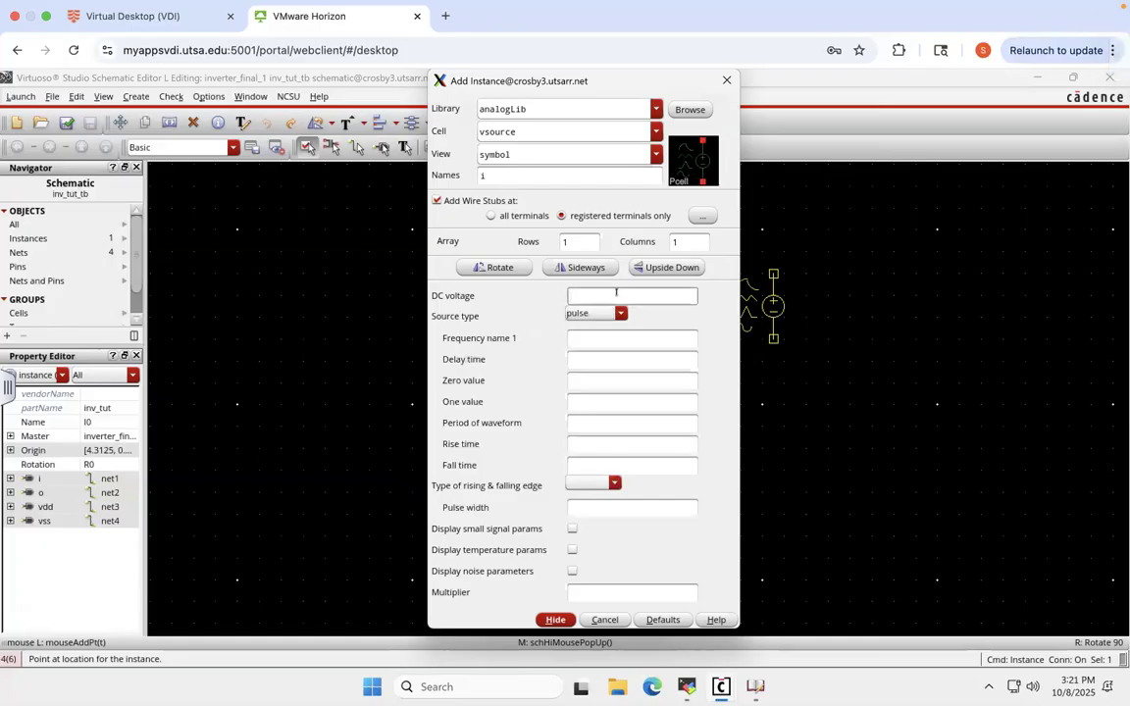
- Set the pulse source's delay time to 0 s, zero value to 0 V and one value to 5 V
{"action": "left_click", "coordinate": [588, 360]}
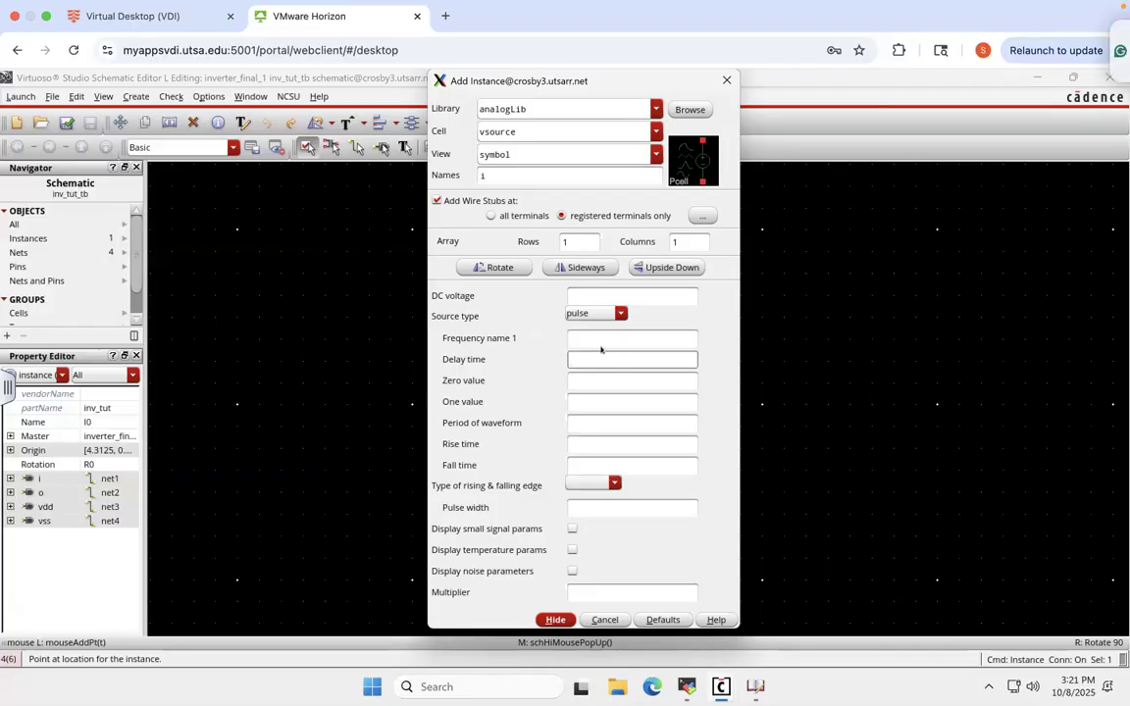
{"action": "left_click", "coordinate": [604, 381]}
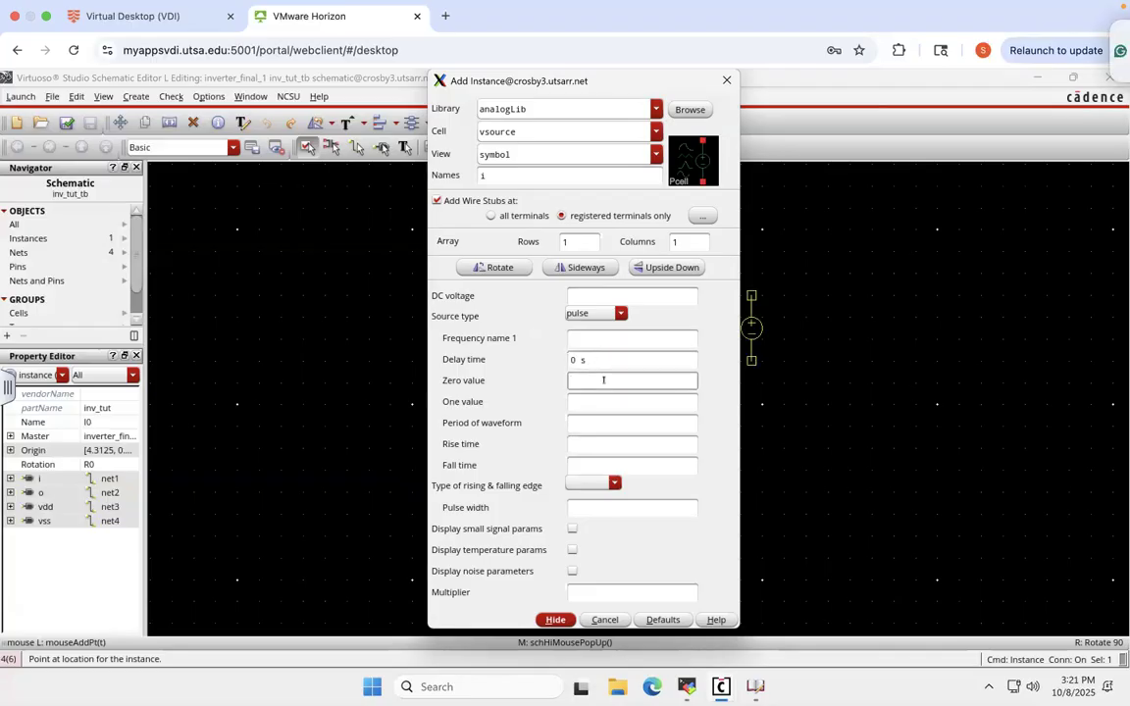
{"action": "type", "text": "0"}
{"action": "left_click", "coordinate": [603, 404]}
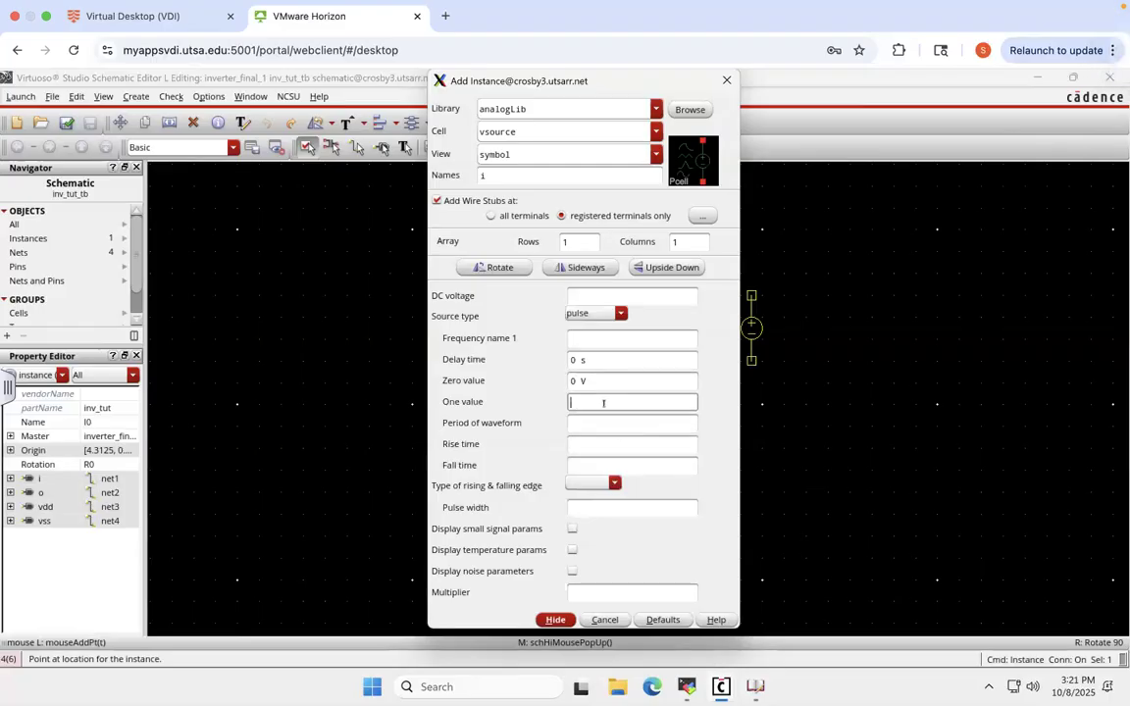
{"action": "type", "text": "5"}
- Set the pulse source's period to 40n s, rise and fall times to 1n s, and pulse width to 20n s
{"action": "left_click", "coordinate": [588, 425]}
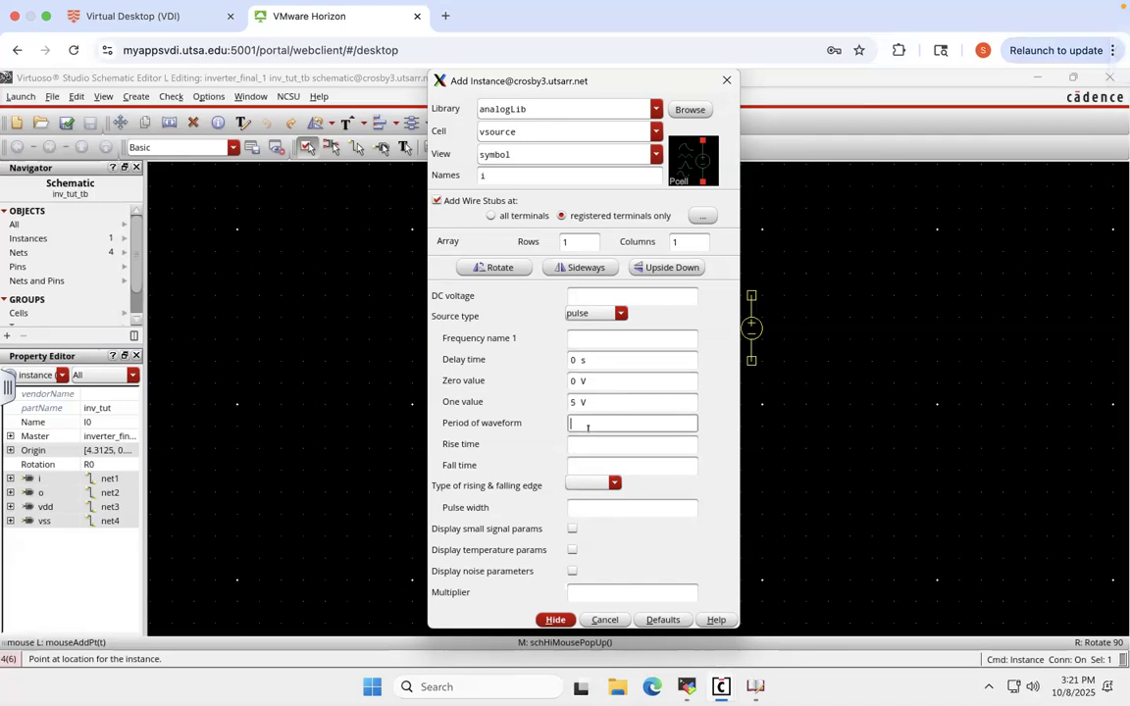
{"action": "type", "text": "40n"}
{"action": "left_click", "coordinate": [613, 446]}
{"action": "type", "text": "1n"}
{"action": "left_click", "coordinate": [591, 464]}
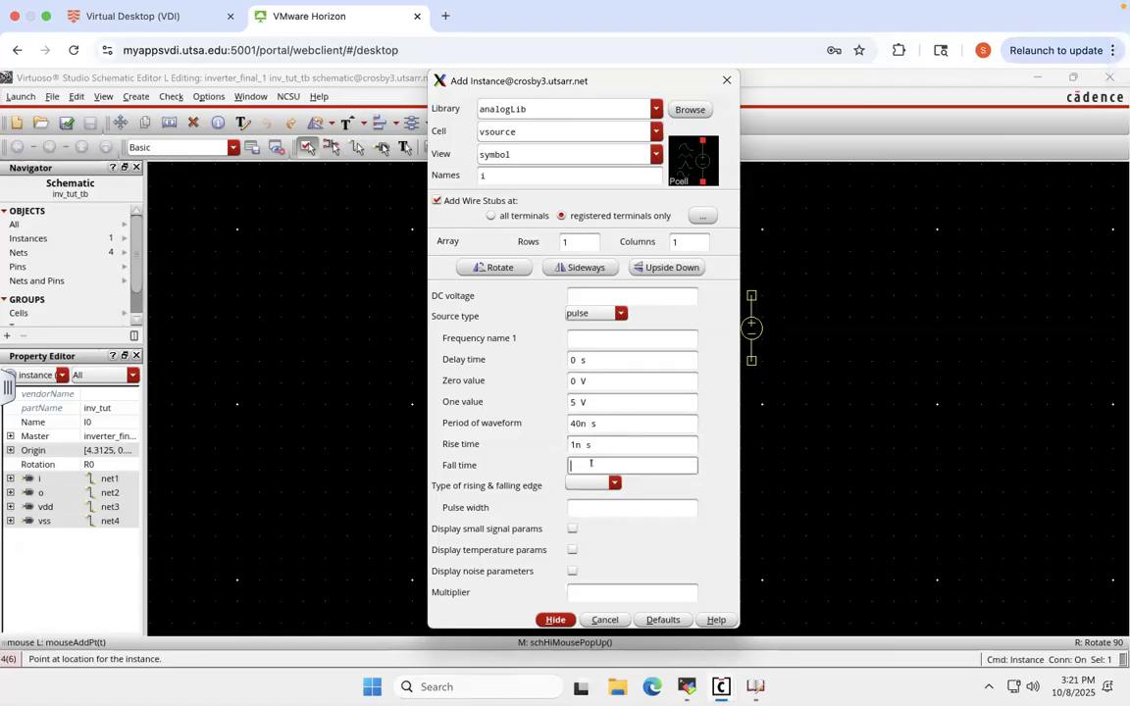
{"action": "type", "text": "1n"}
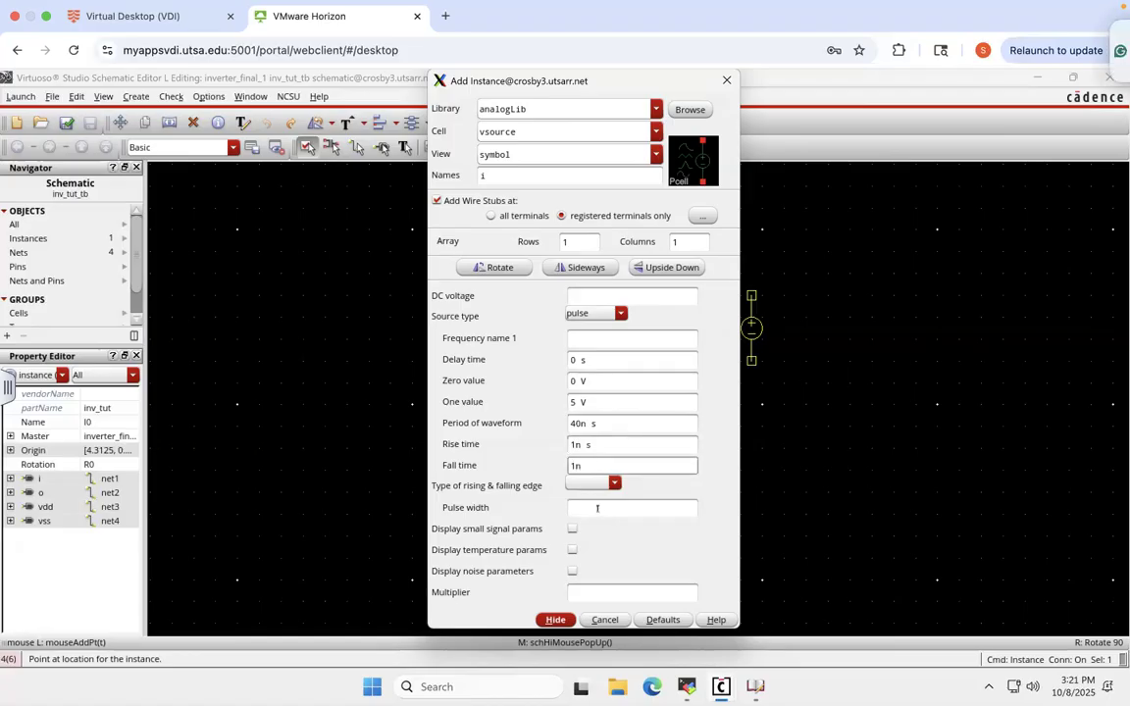
{"action": "left_click", "coordinate": [597, 510]}
{"action": "type", "text": "20n"}
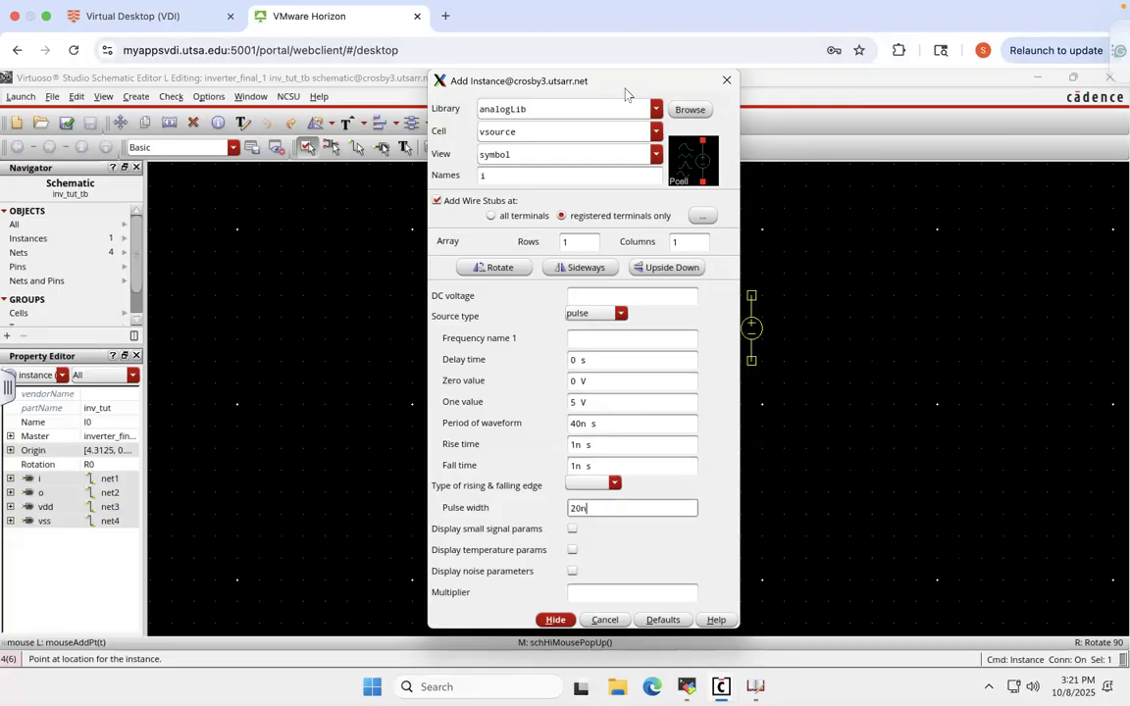
- Place the pulse source to the left of the inv_tut symbol, its upper terminal level with input i, and select it
{"action": "left_click_drag", "start_coordinate": [626, 94], "coordinate": [528, 94]}
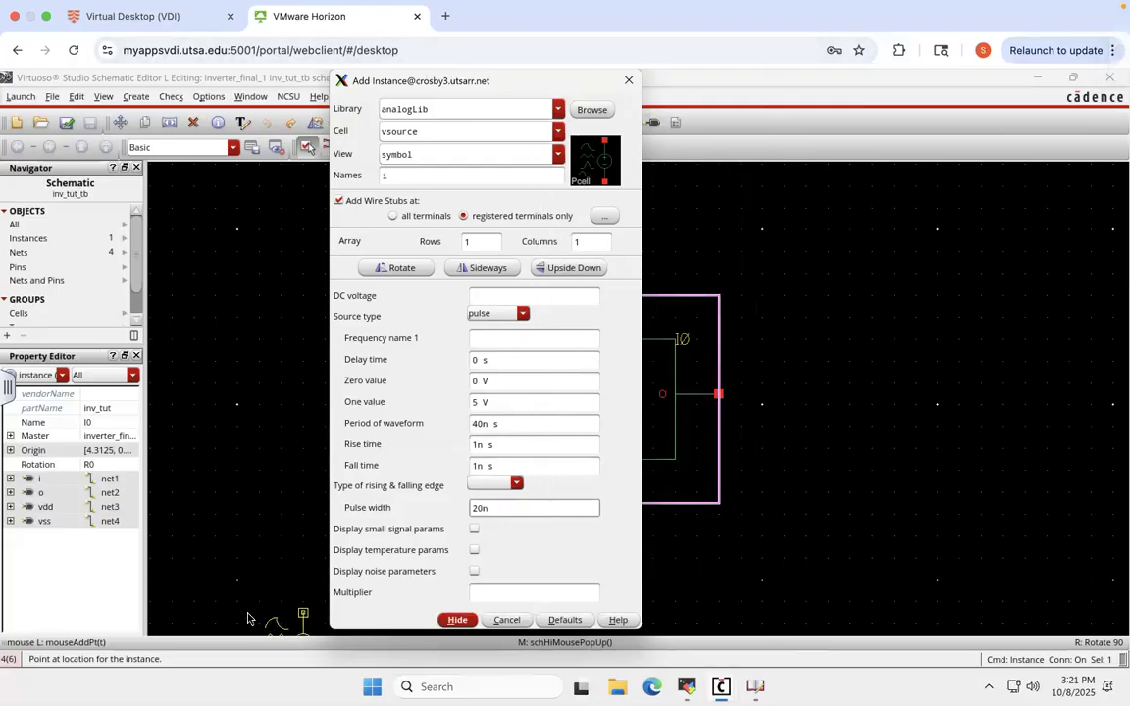
{"action": "left_click", "coordinate": [457, 619]}
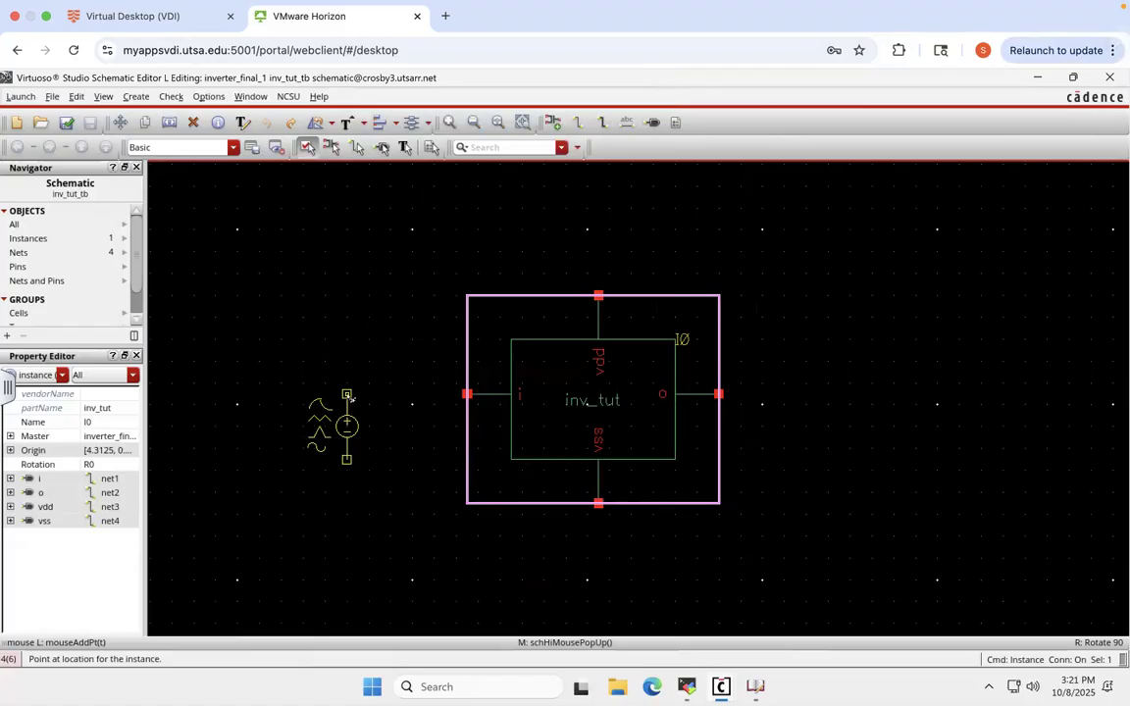
{"action": "left_click", "coordinate": [348, 395]}
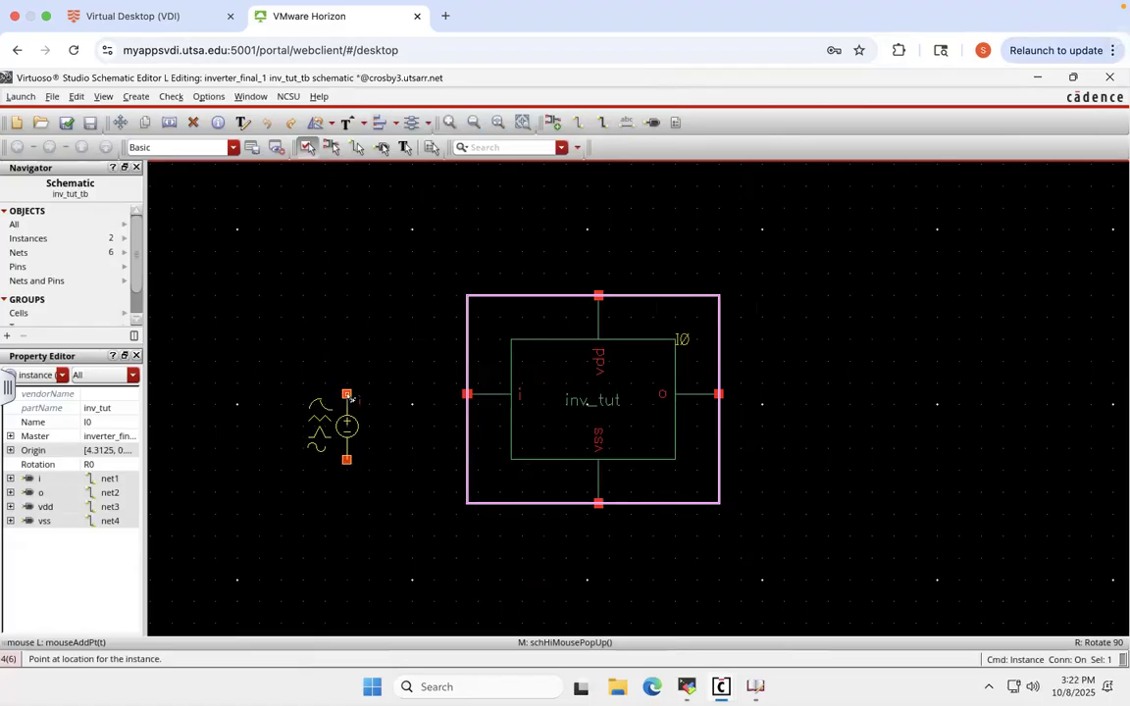
{"action": "key", "text": "Escape"}
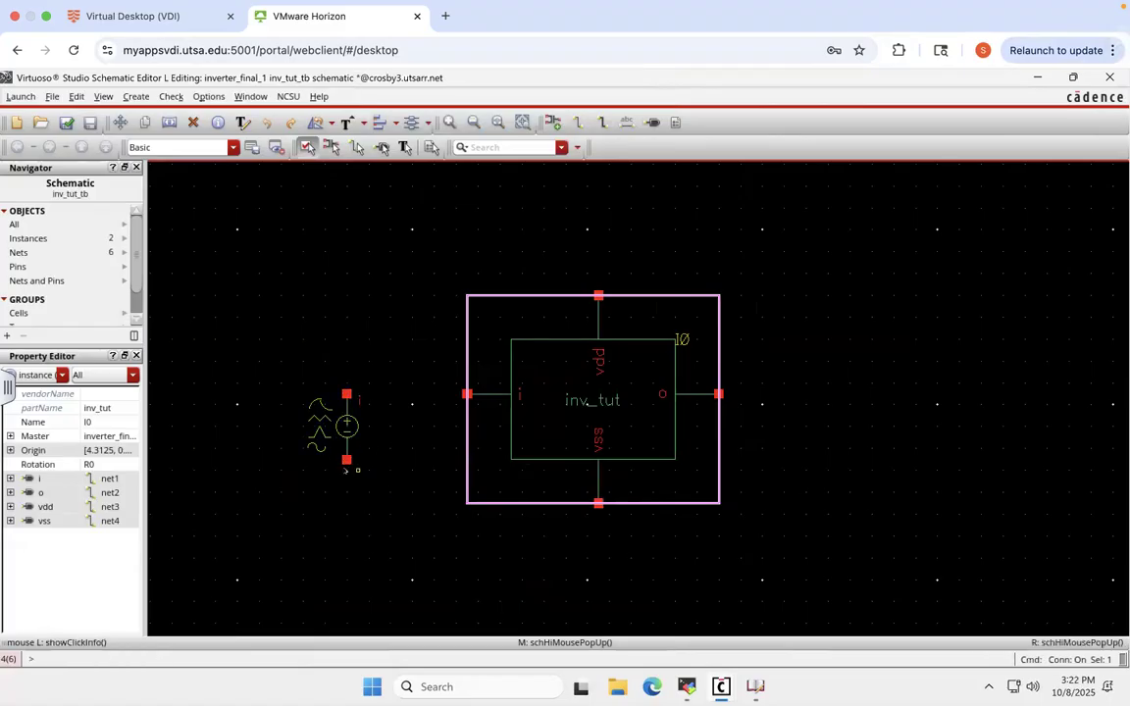
{"action": "left_click", "coordinate": [346, 425]}
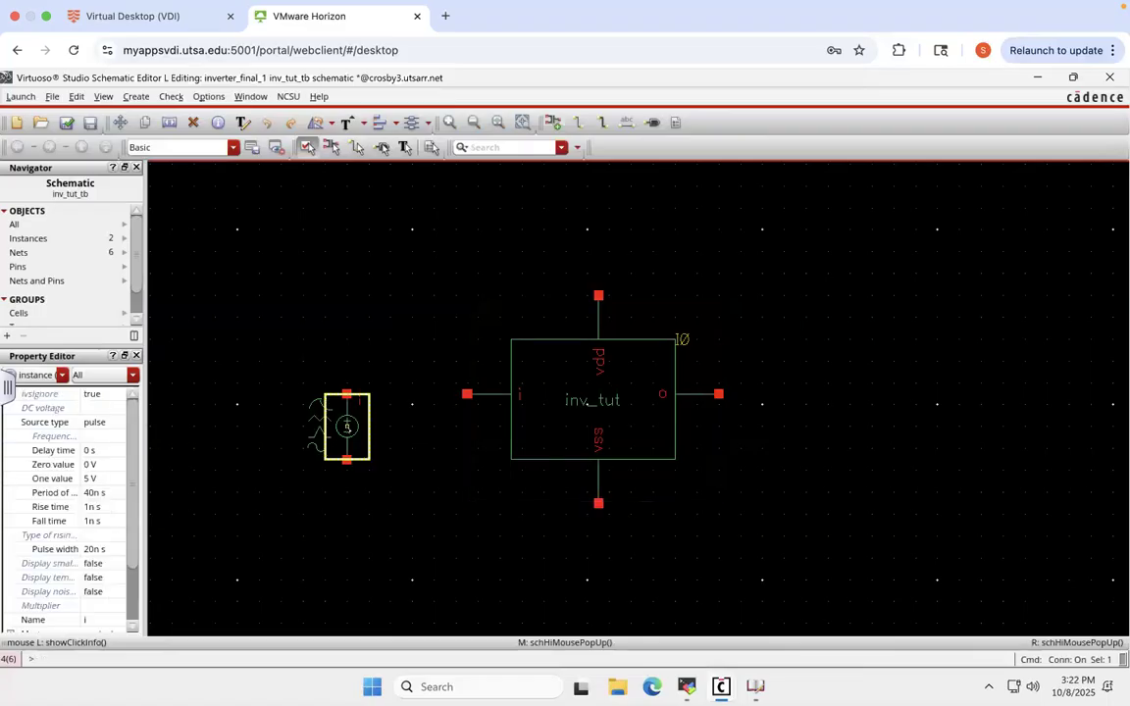
- Review the properties of the inverter symbol and of pulse source i, and save the testbench schematic
{"action": "left_click", "coordinate": [567, 385]}
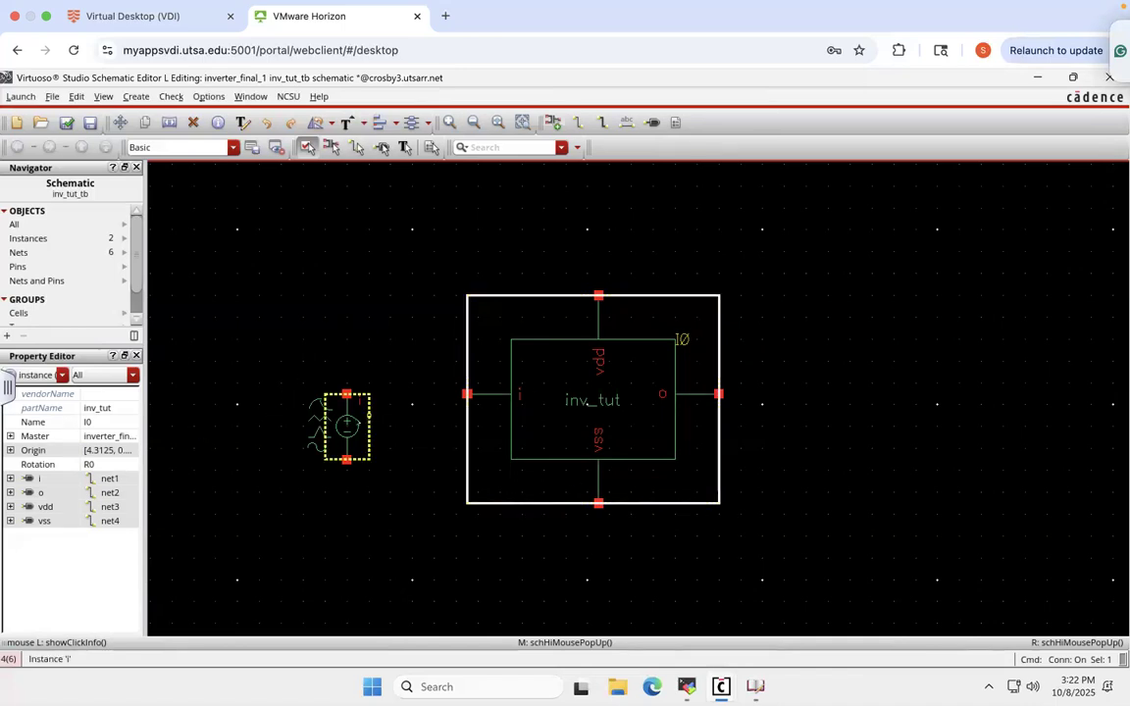
{"action": "left_click", "coordinate": [336, 426]}
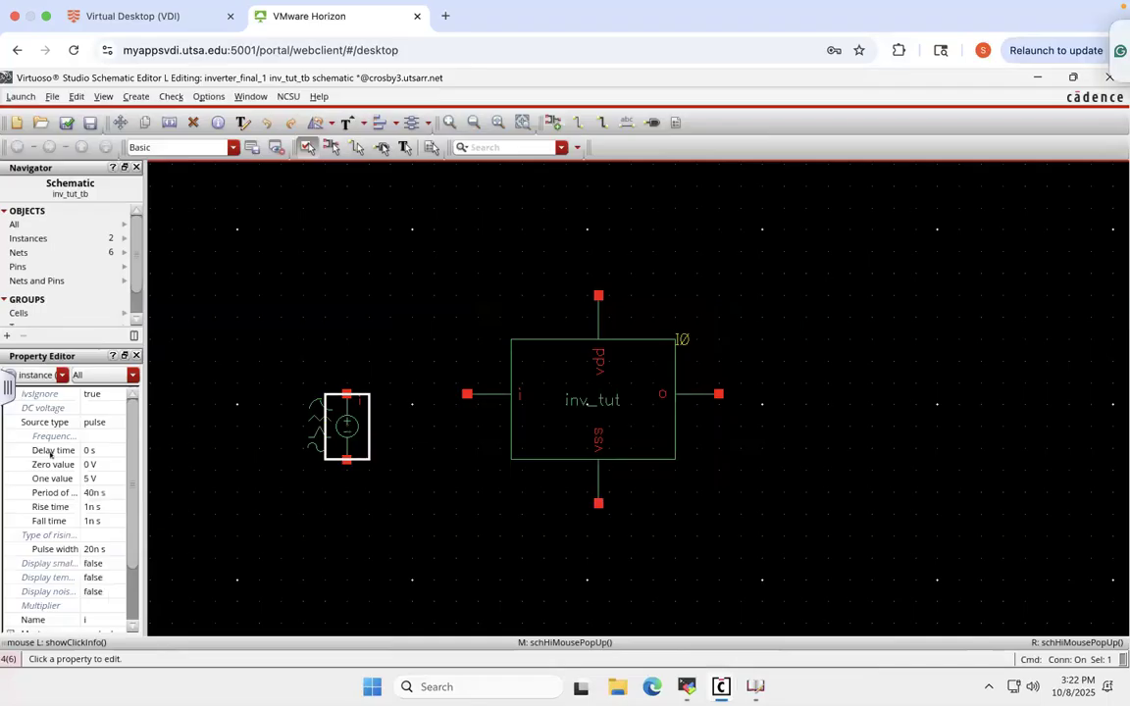
{"action": "left_click_drag", "start_coordinate": [133, 469], "coordinate": [132, 524]}
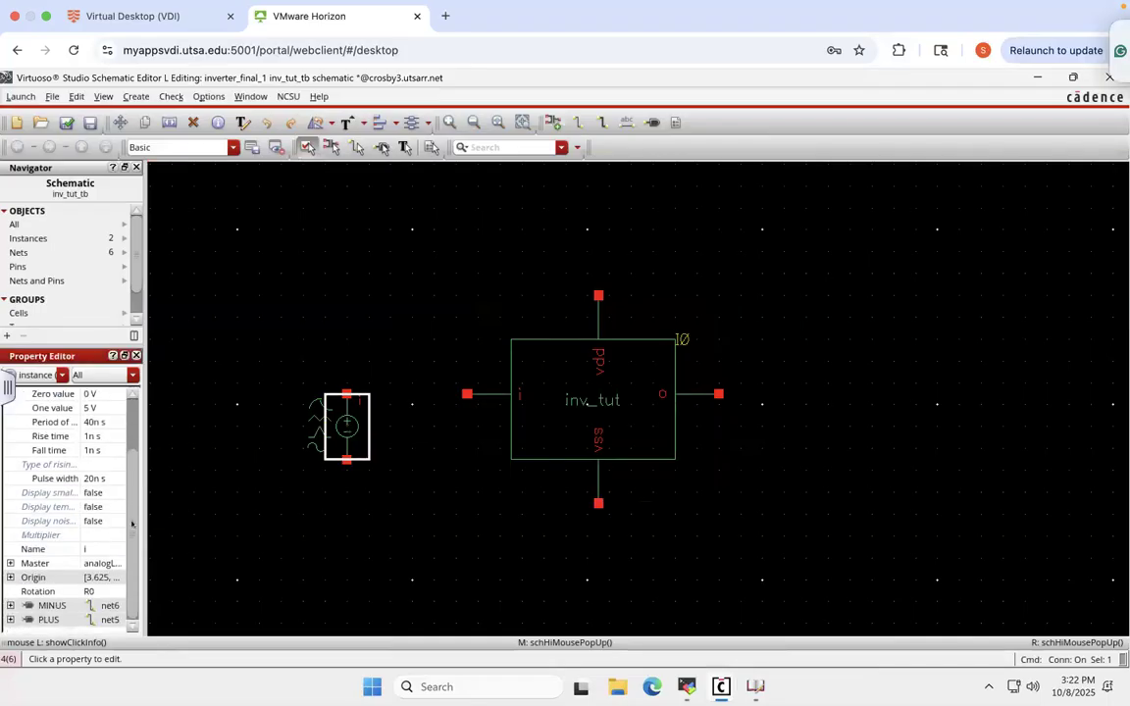
{"action": "scroll", "coordinate": [129, 410], "scroll_direction": "up", "scroll_amount": 2}
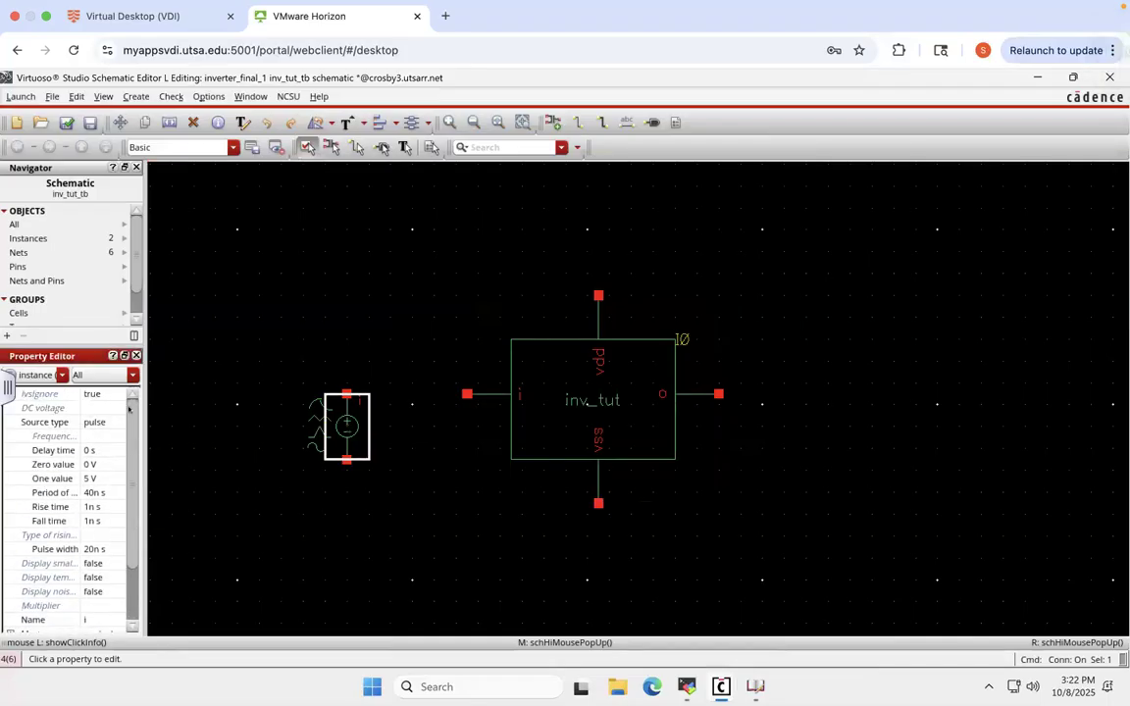
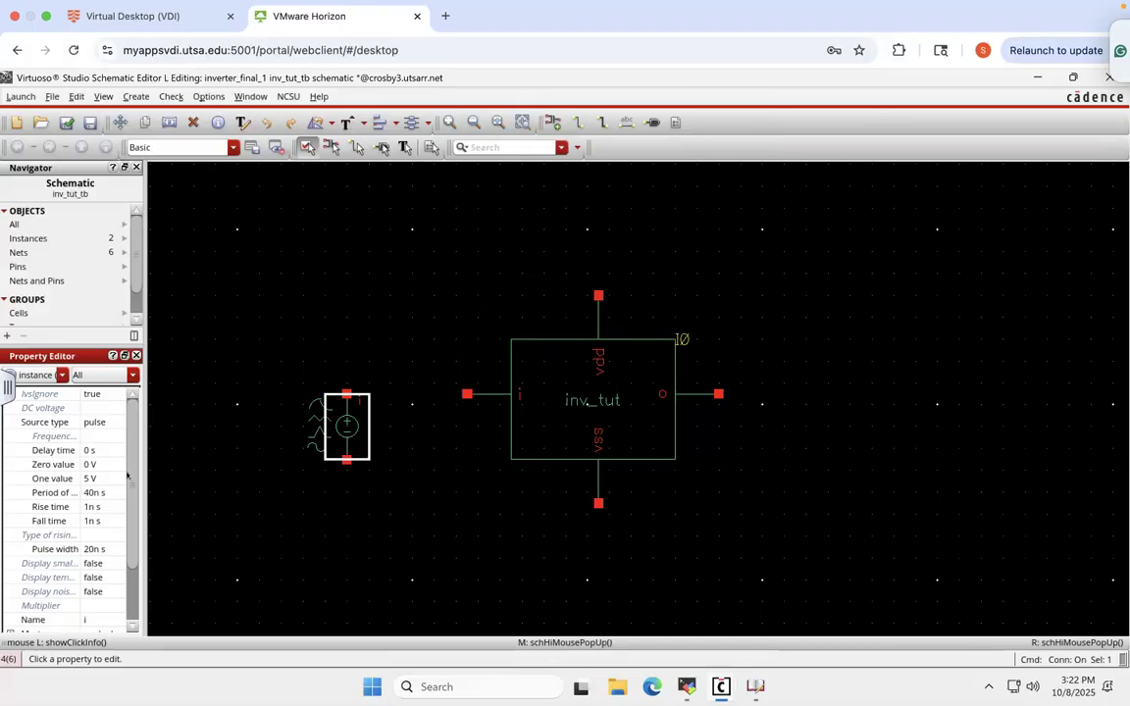
{"action": "left_click", "coordinate": [484, 225]}
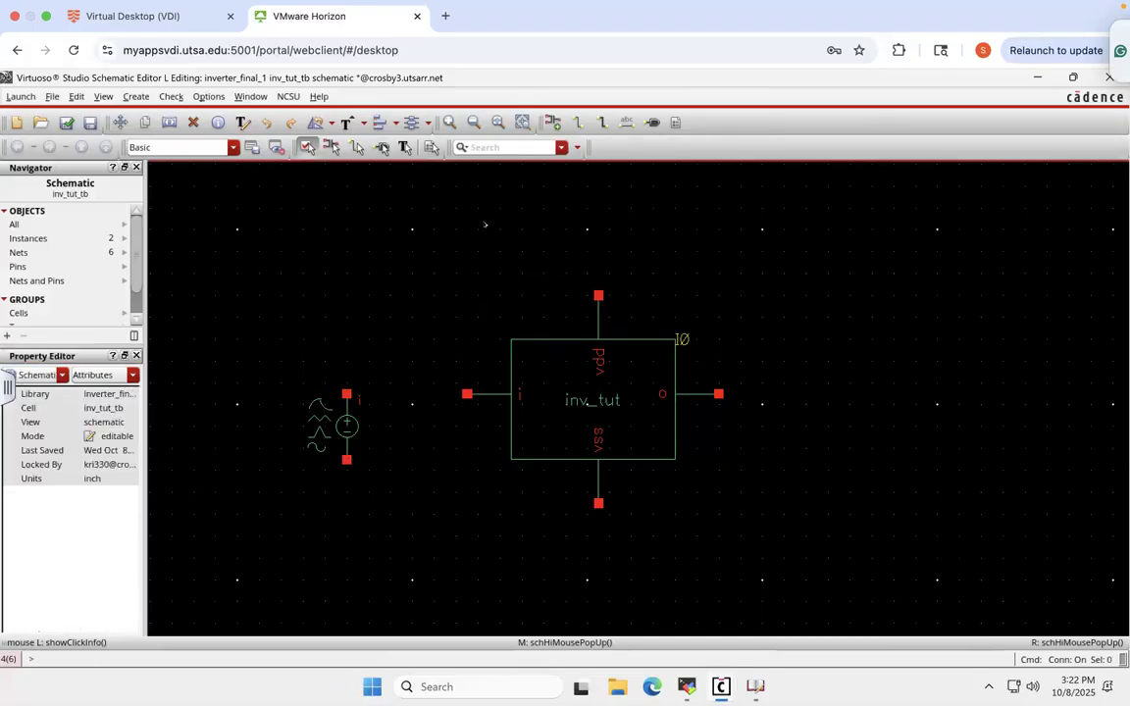
{"action": "left_click", "coordinate": [89, 123]}
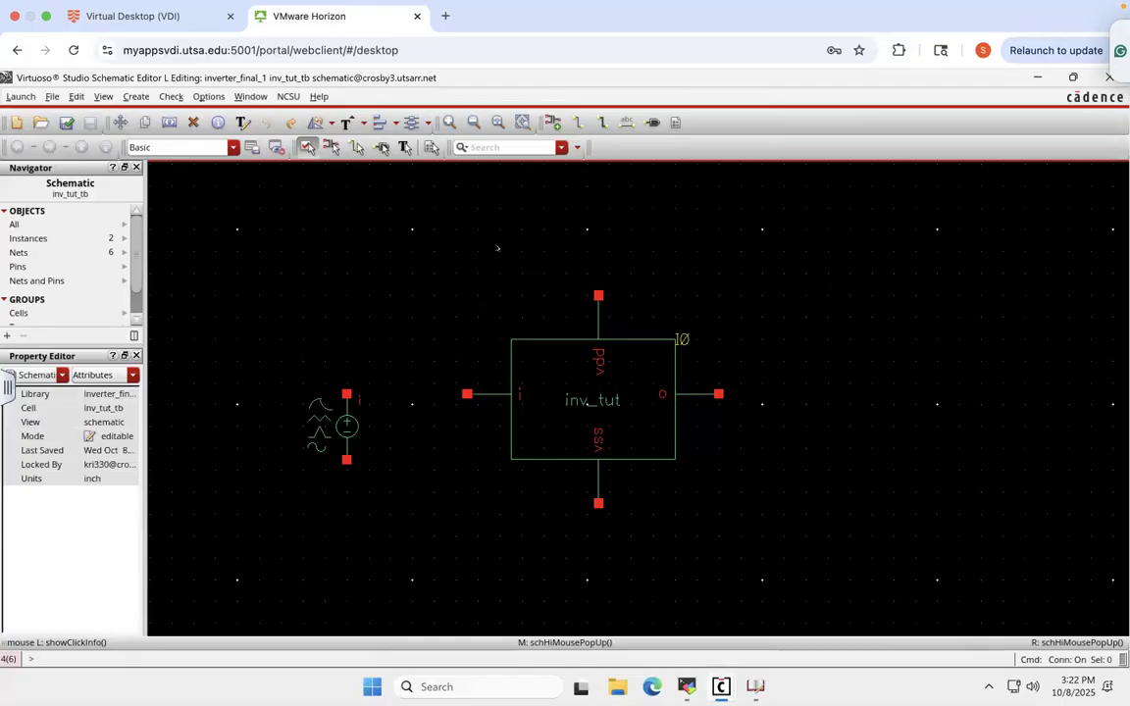
- Place an analogLib vsource with source type dc and DC voltage 5 V above and slightly left of the inverter symbol
{"action": "left_click", "coordinate": [135, 96]}
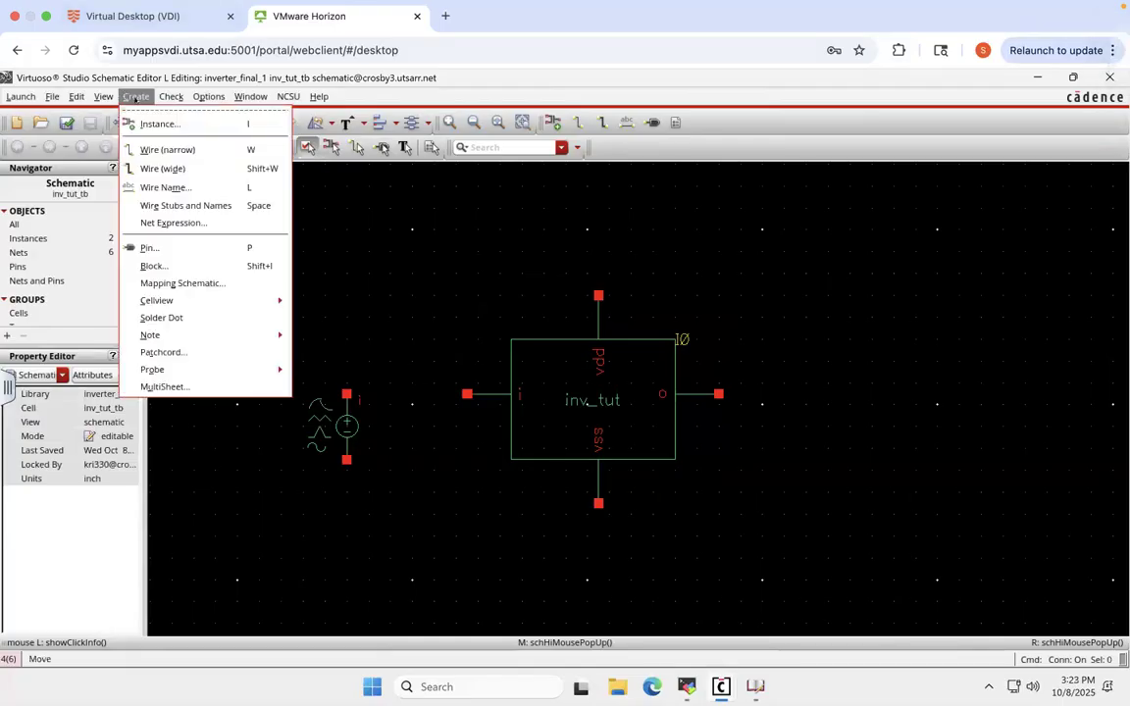
{"action": "left_click", "coordinate": [157, 123]}
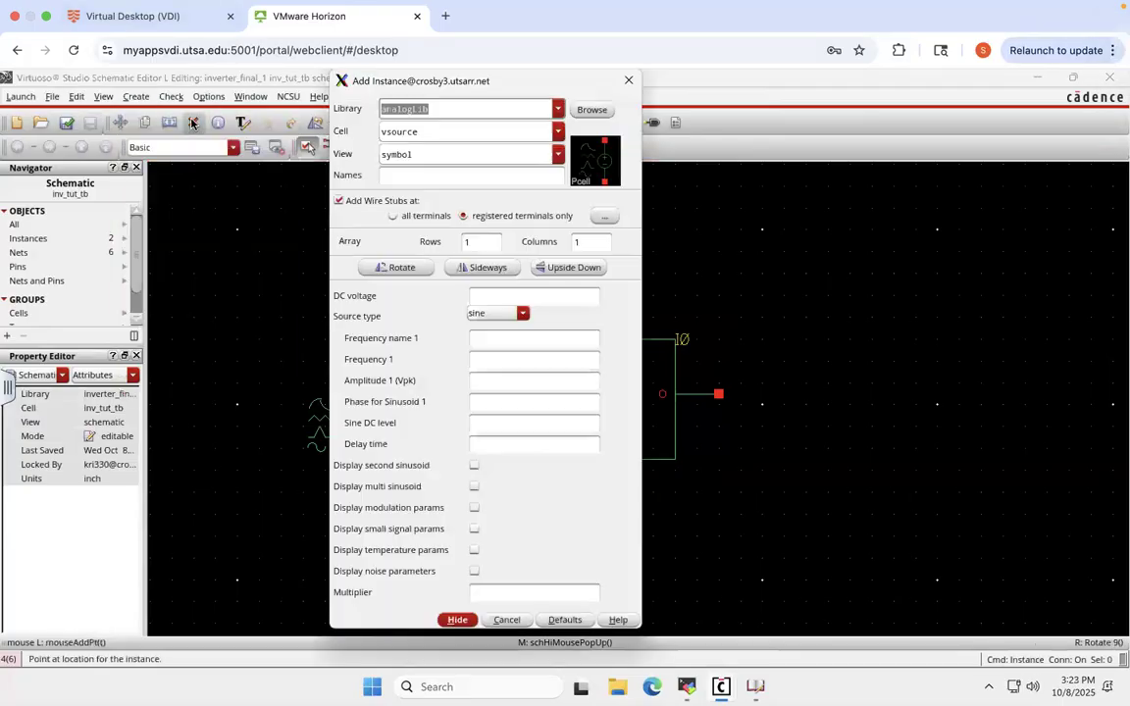
{"action": "left_click", "coordinate": [427, 159]}
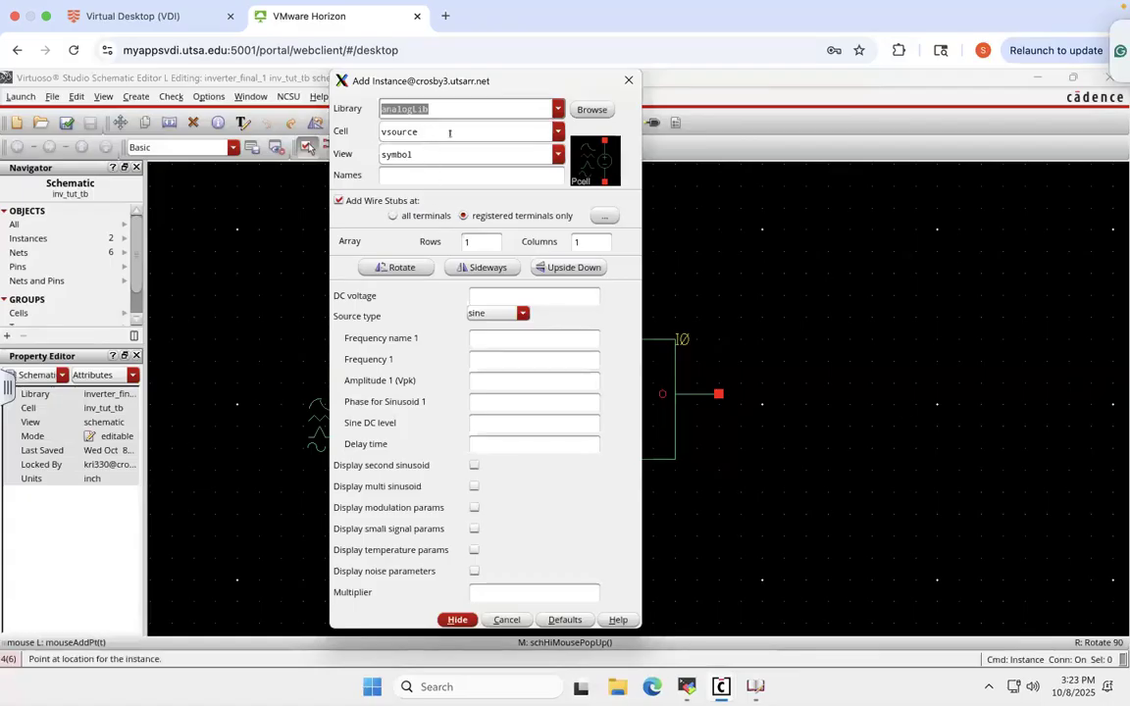
{"action": "left_click", "coordinate": [488, 314]}
{"action": "left_click", "coordinate": [477, 327]}
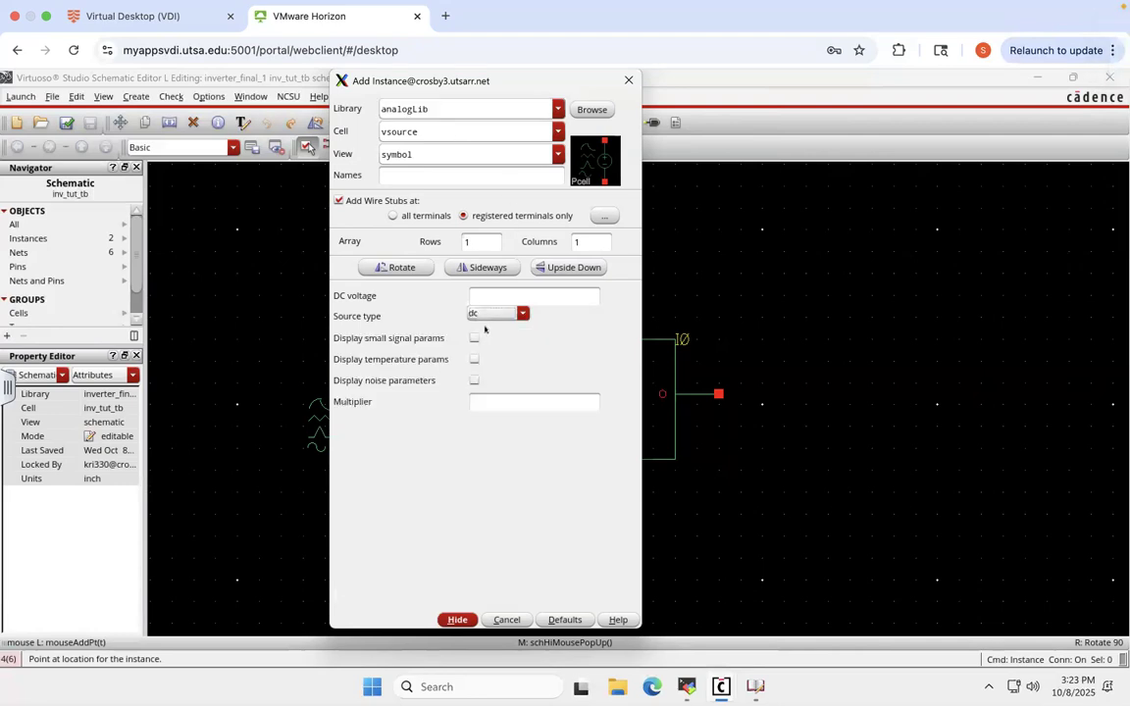
{"action": "left_click", "coordinate": [487, 295]}
{"action": "type", "text": "5"}
{"action": "left_click", "coordinate": [457, 619]}
{"action": "left_click", "coordinate": [477, 197]}
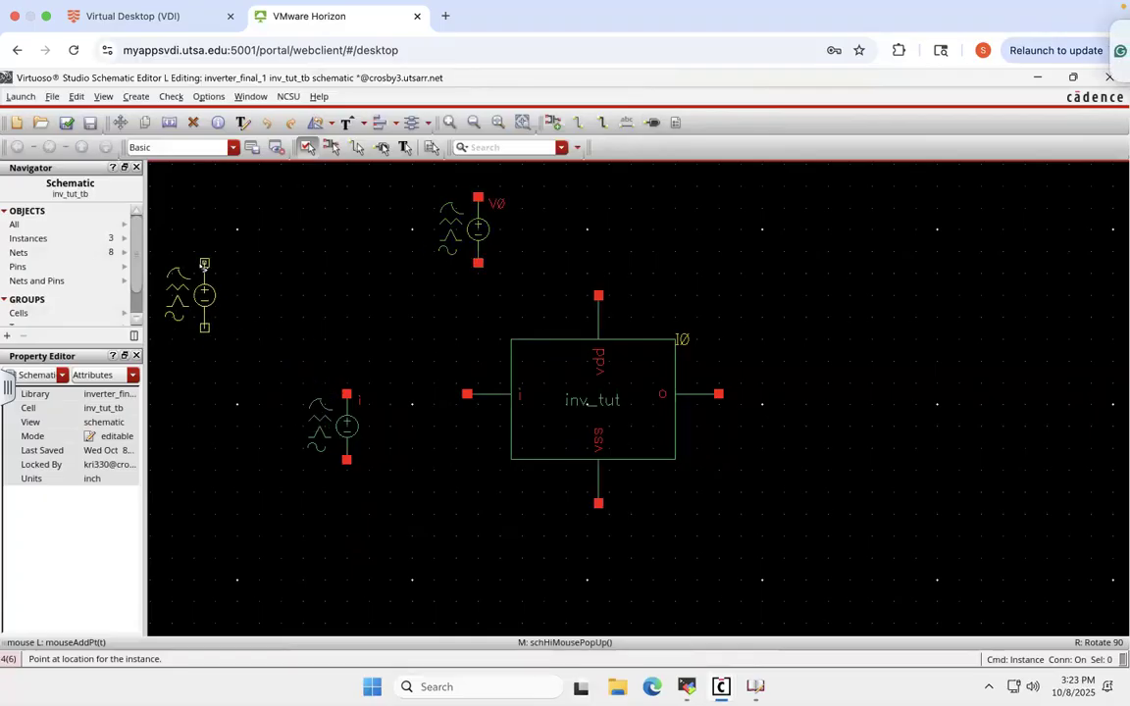
{"action": "key", "text": "Escape"}
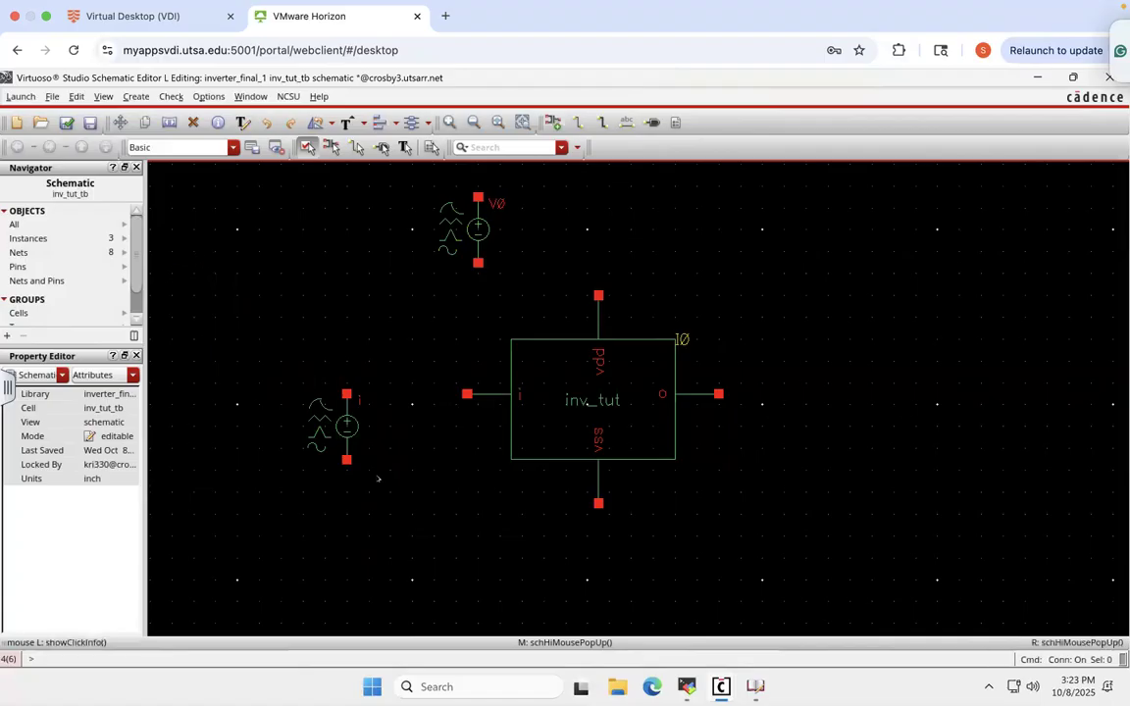
- Rename the 5 V DC source above the inverter symbol to vdd, and check and save the schematic
{"action": "left_click", "coordinate": [477, 227]}
{"action": "left_click", "coordinate": [477, 229]}
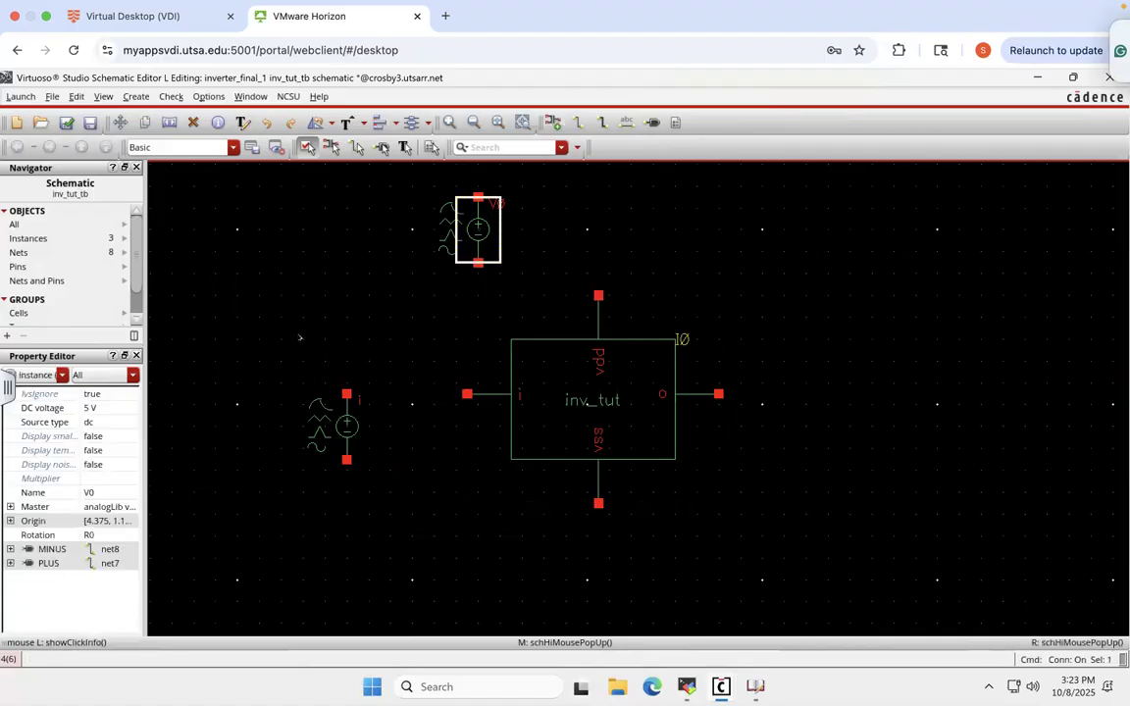
{"action": "left_click", "coordinate": [96, 493]}
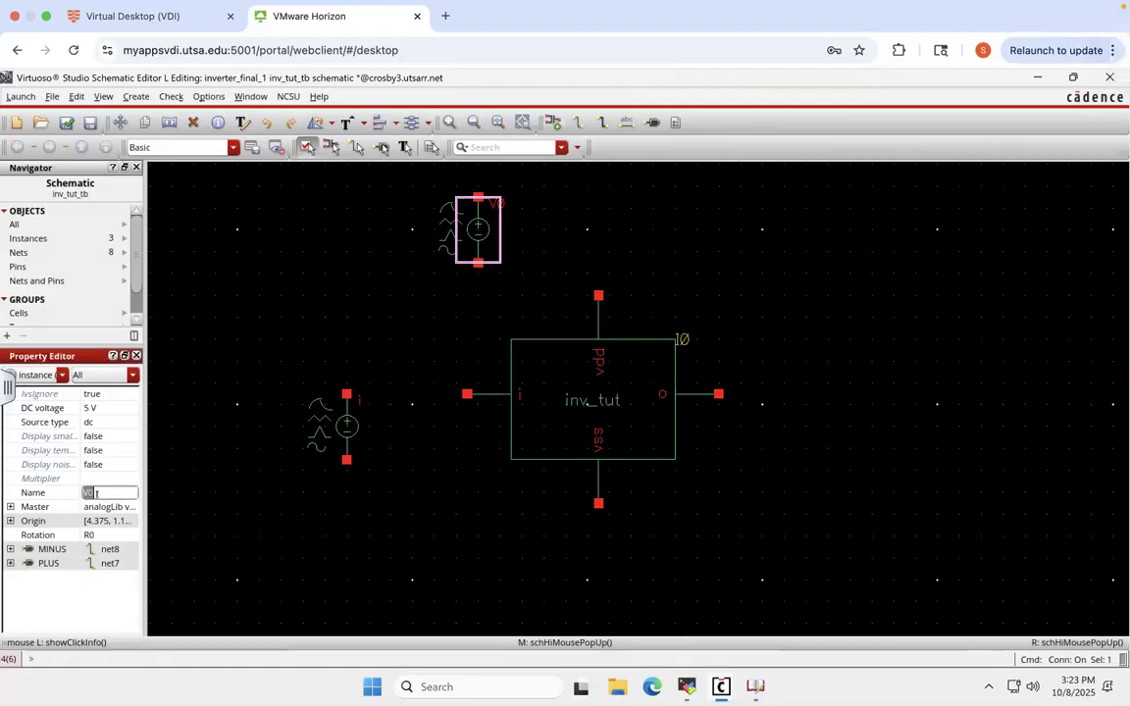
{"action": "type", "text": "vdd"}
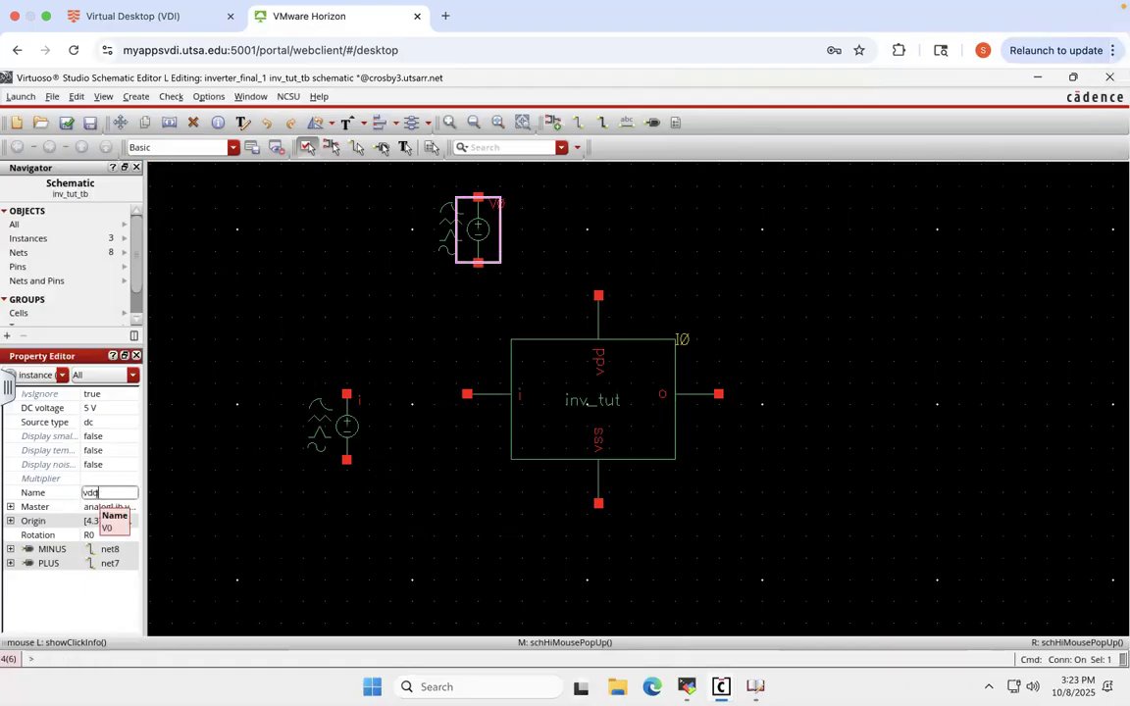
{"action": "left_click", "coordinate": [336, 280]}
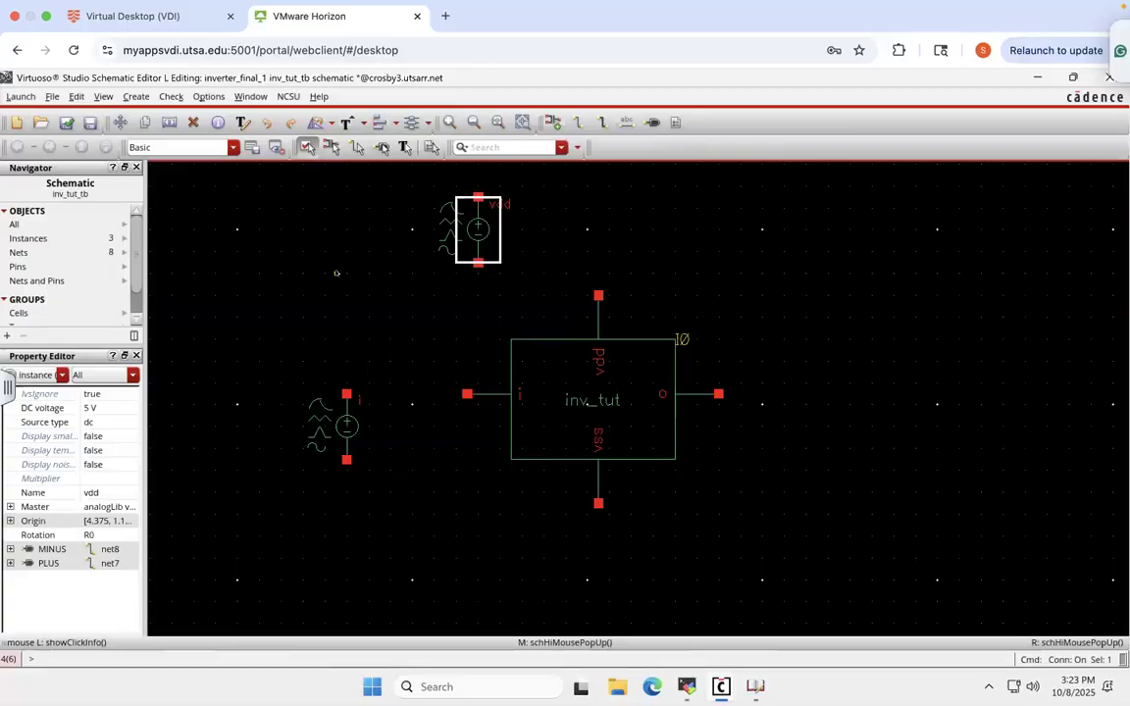
{"action": "left_click", "coordinate": [67, 121]}
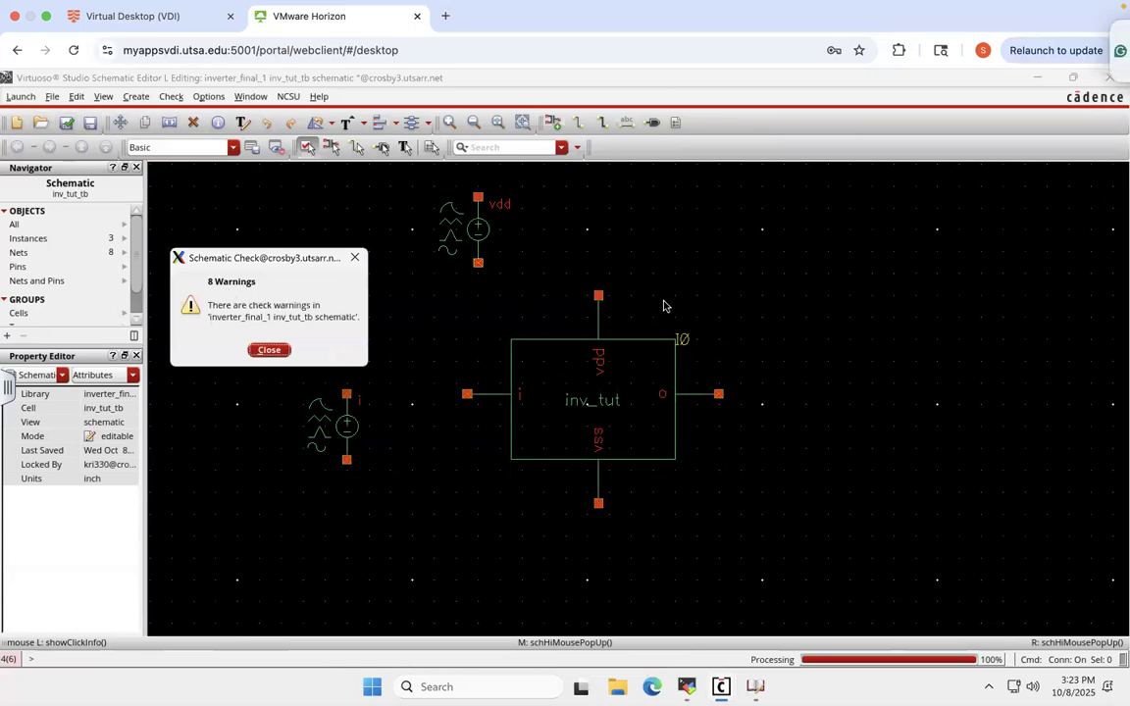
{"action": "left_click", "coordinate": [269, 350]}
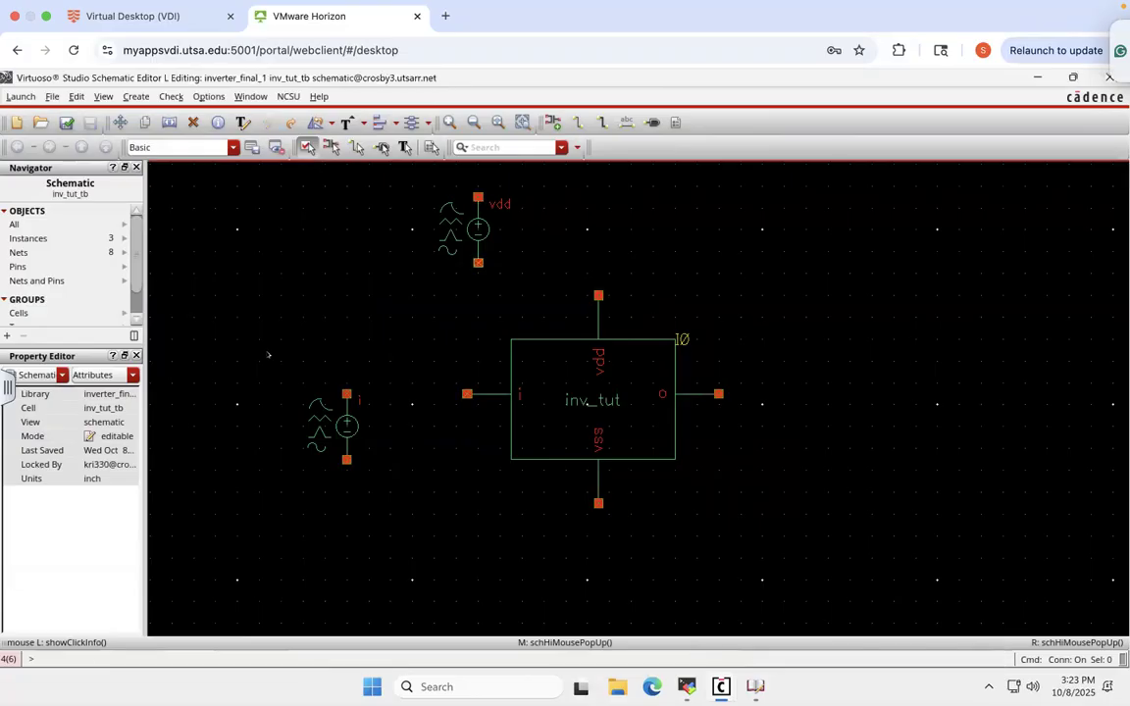
- Place an analogLib vsource named vss with source type dc directly below the inverter symbol's vss terminal
{"action": "left_click", "coordinate": [136, 97]}
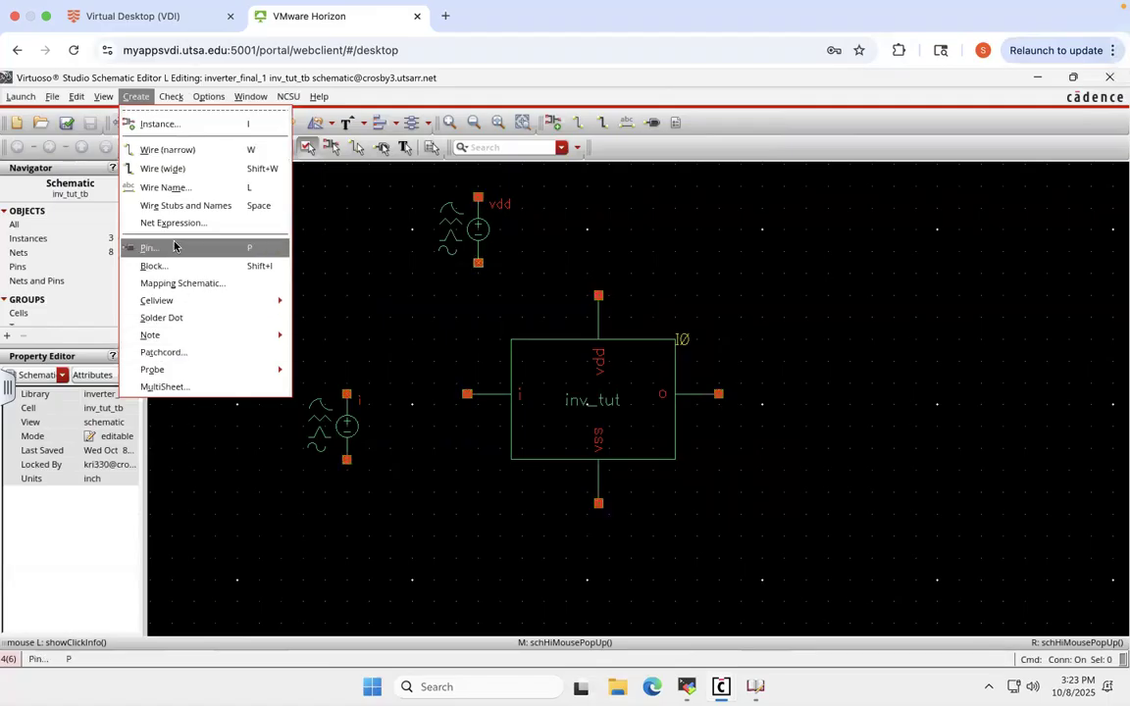
{"action": "left_click", "coordinate": [159, 123]}
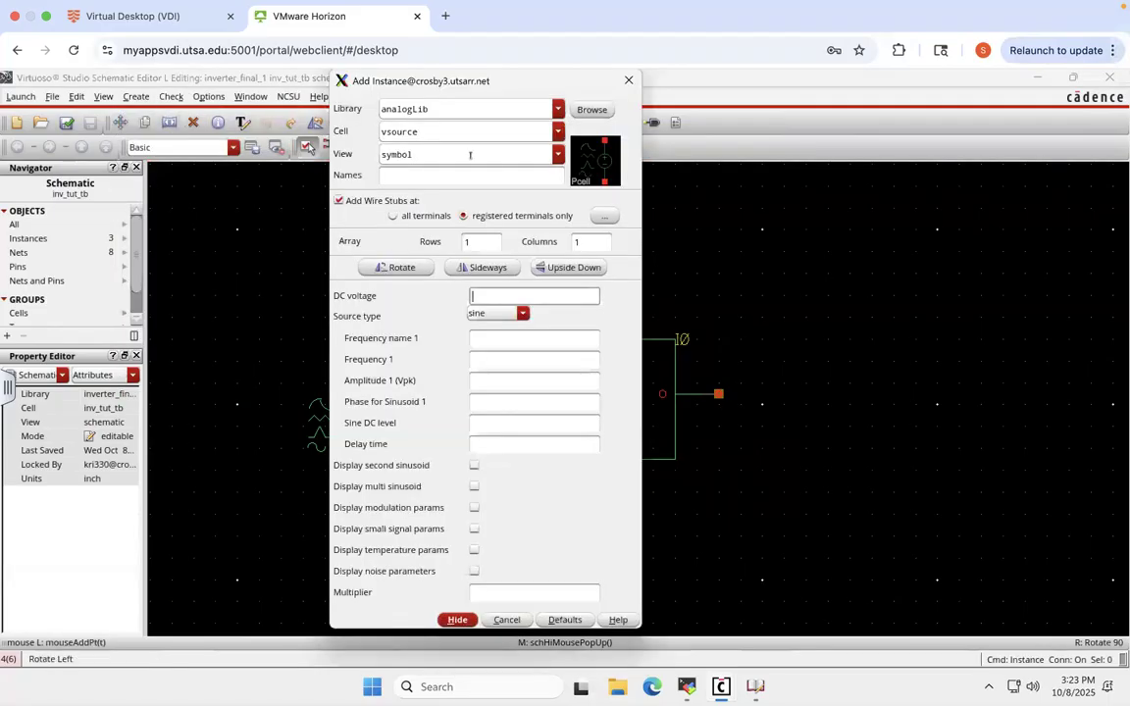
{"action": "left_click", "coordinate": [488, 314]}
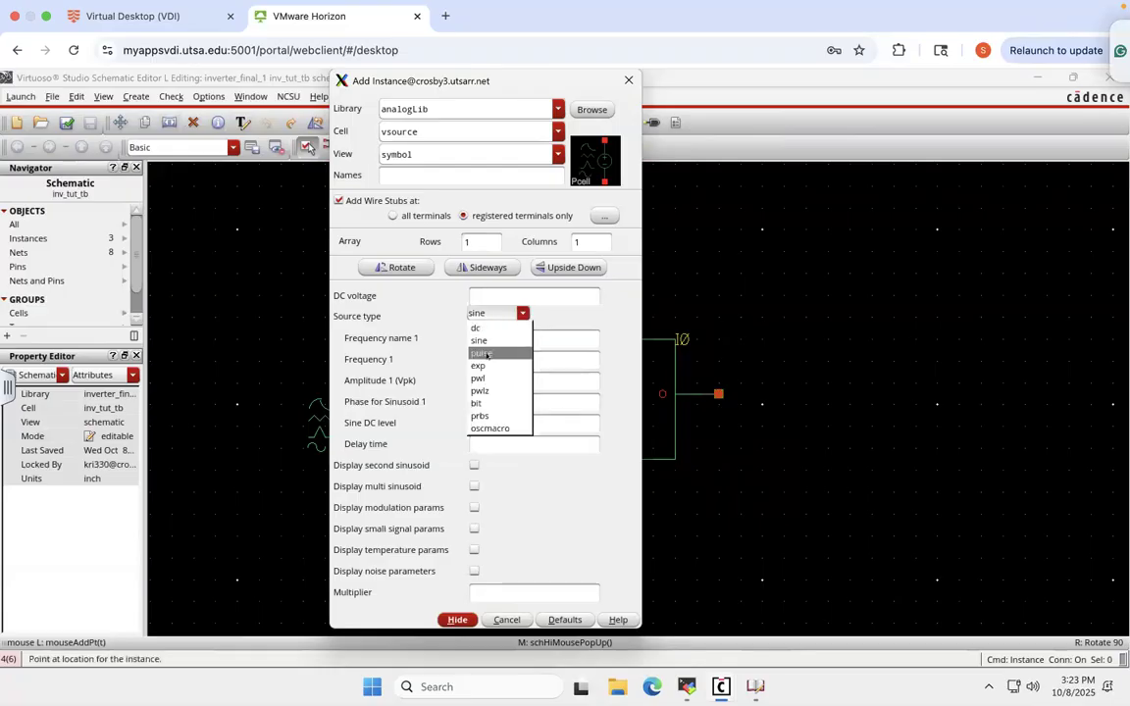
{"action": "left_click", "coordinate": [476, 328]}
{"action": "left_click", "coordinate": [400, 176]}
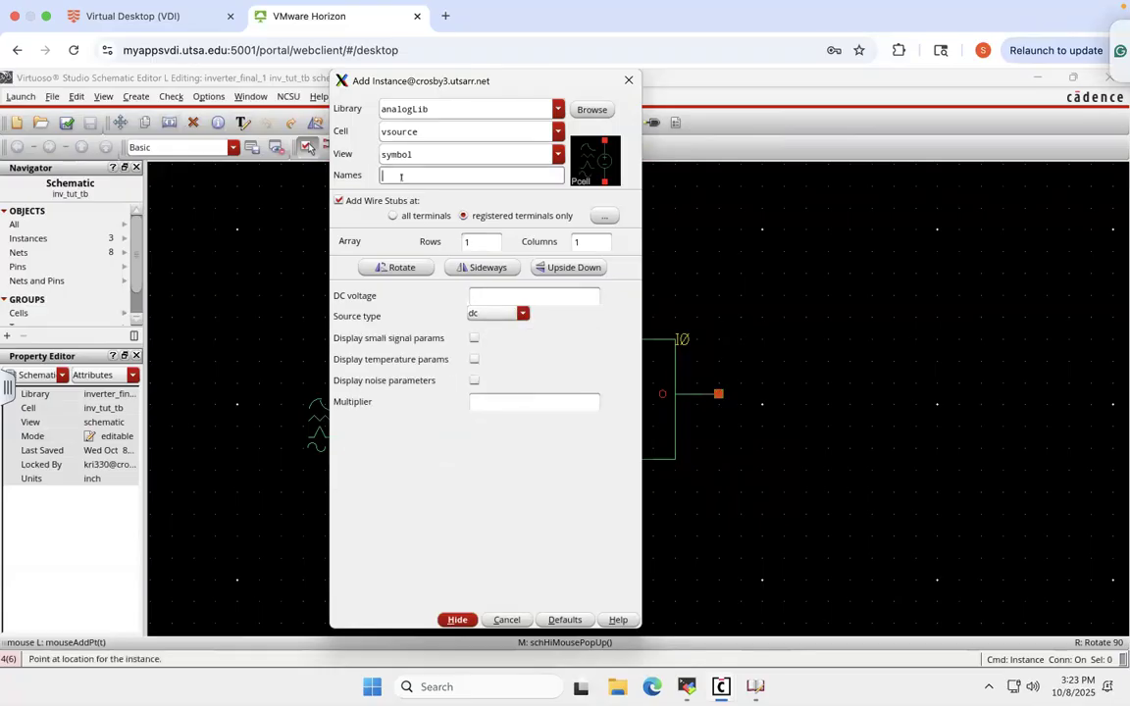
{"action": "type", "text": "vss"}
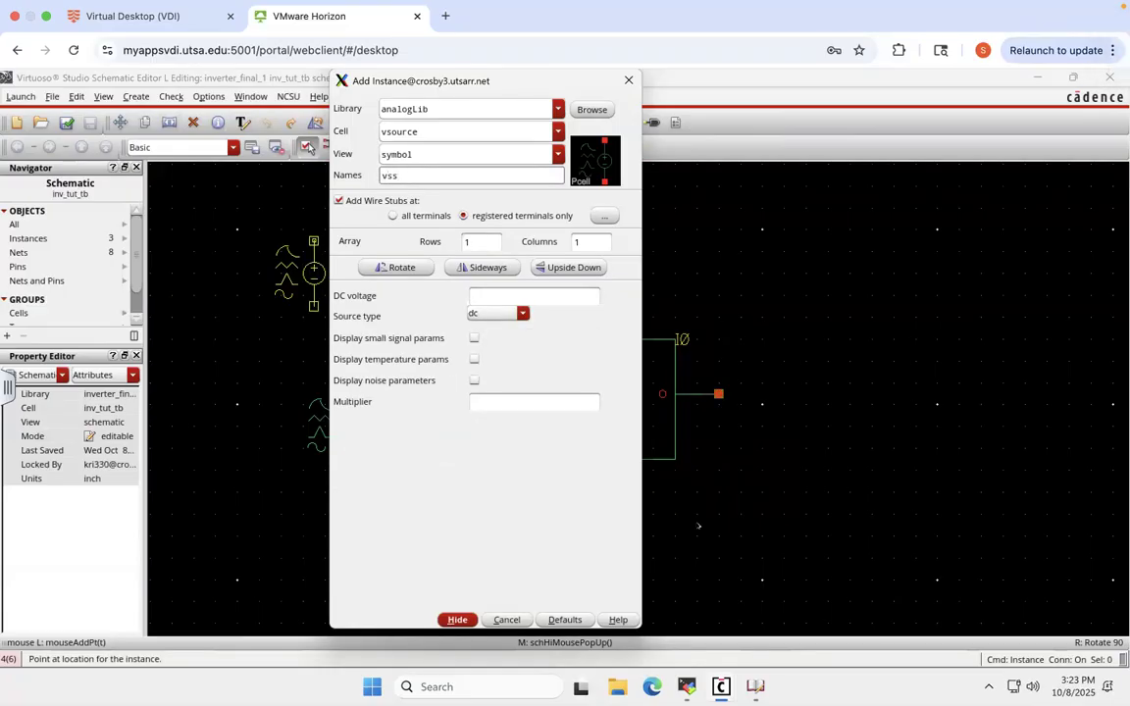
{"action": "left_click", "coordinate": [484, 299]}
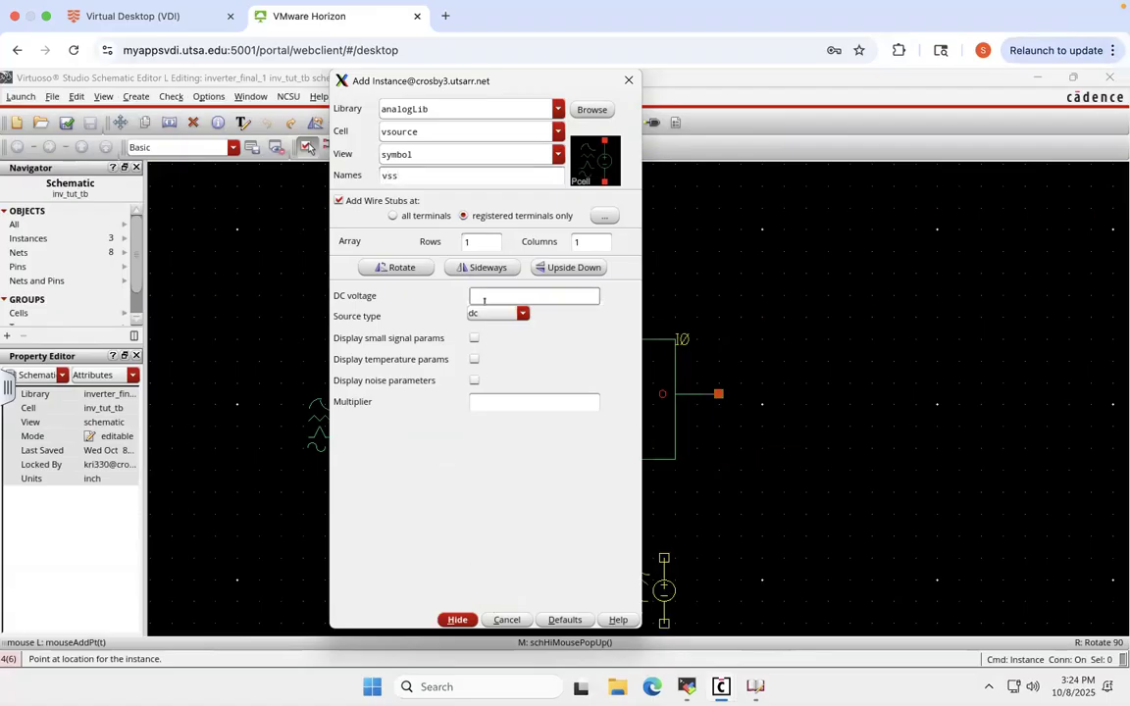
{"action": "left_click", "coordinate": [462, 620]}
{"action": "left_click", "coordinate": [603, 538]}
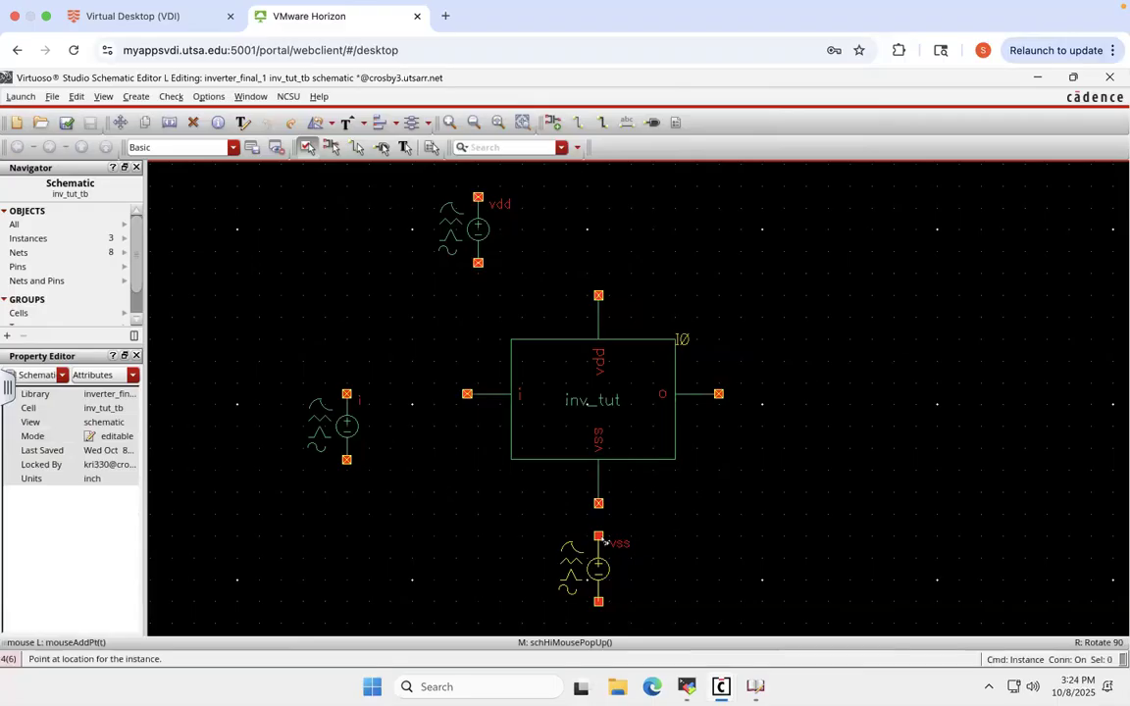
{"action": "key", "text": "Escape"}
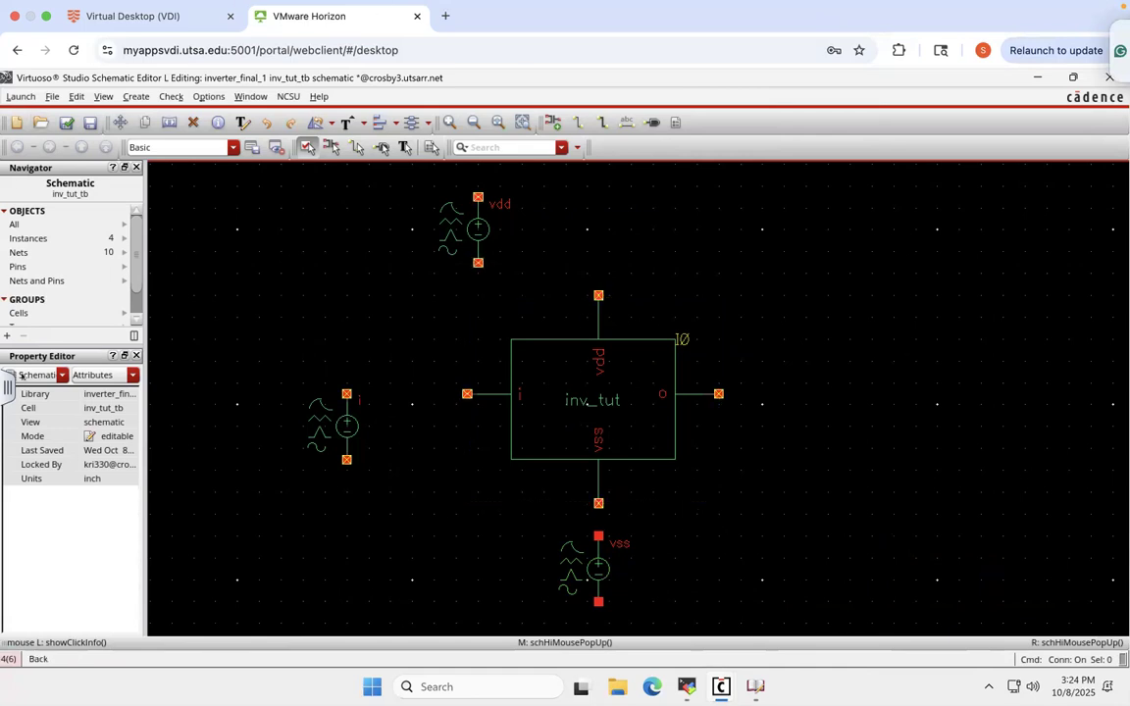
- Start adding an analogLib cap instance to the testbench
{"action": "left_click", "coordinate": [136, 96]}
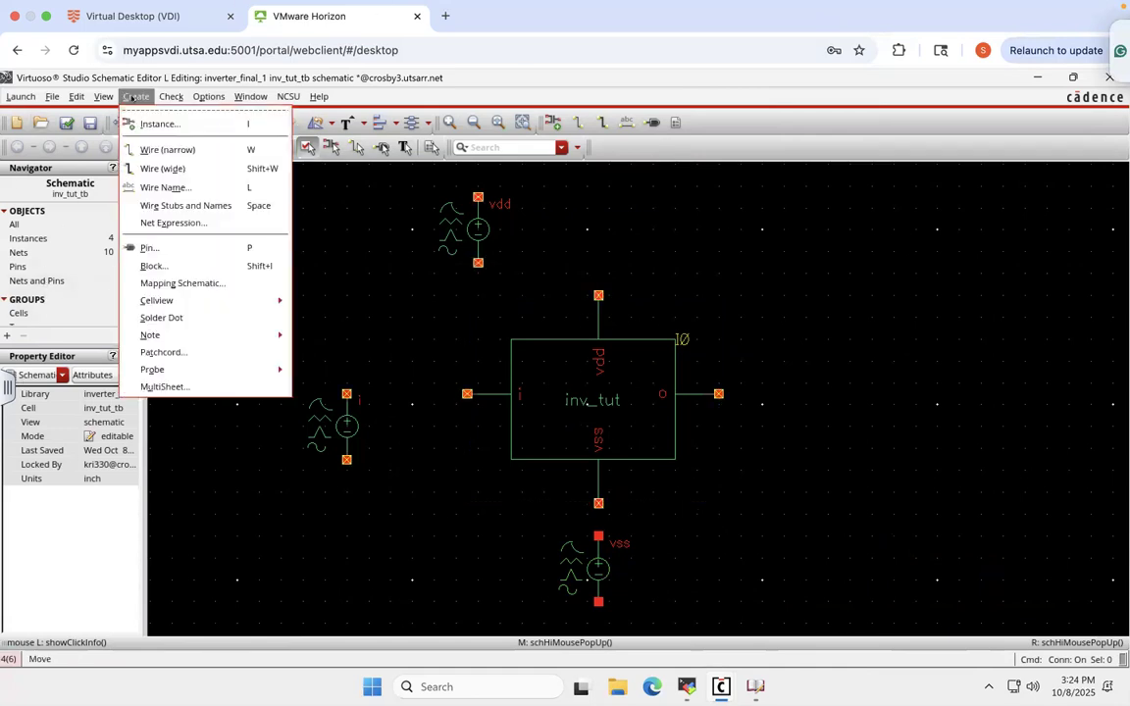
{"action": "left_click", "coordinate": [157, 123]}
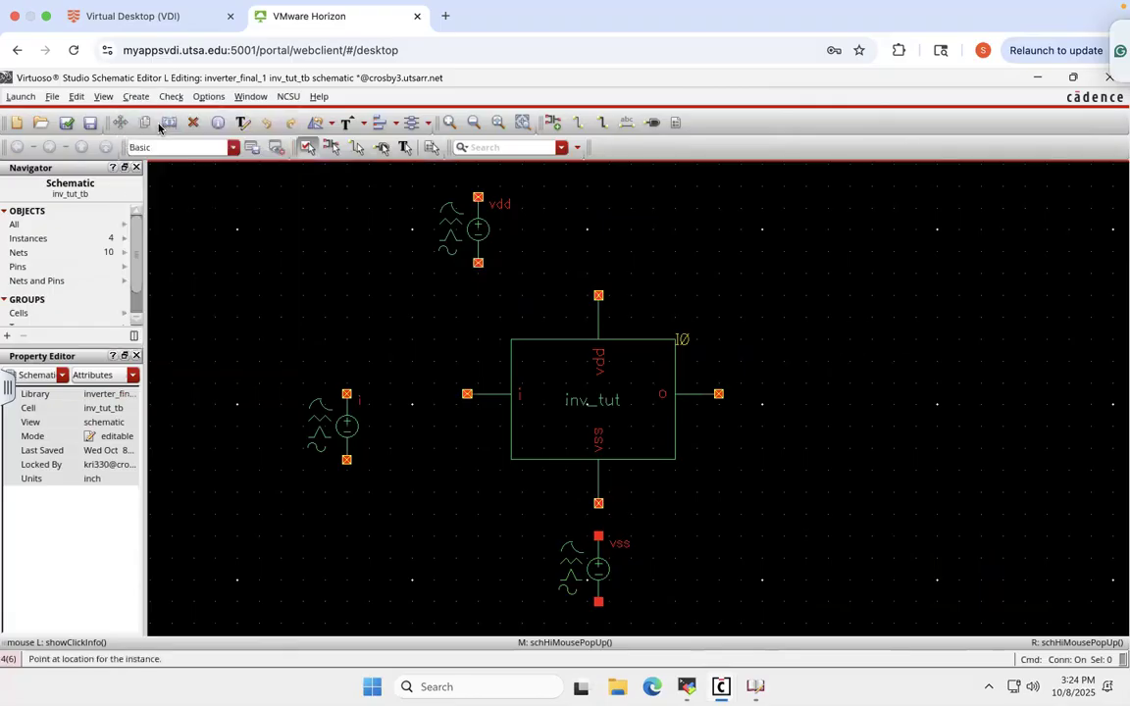
{"action": "left_click_drag", "start_coordinate": [439, 136], "coordinate": [356, 139]}
{"action": "type", "text": "cap"}
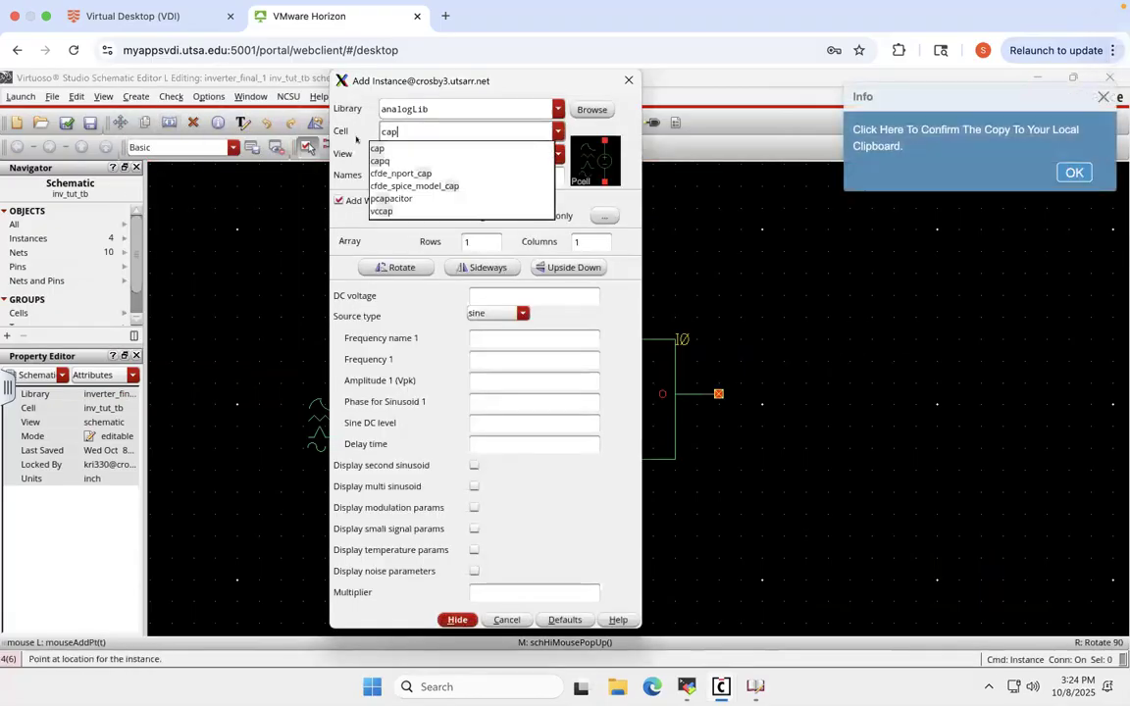
{"action": "left_click", "coordinate": [384, 146]}
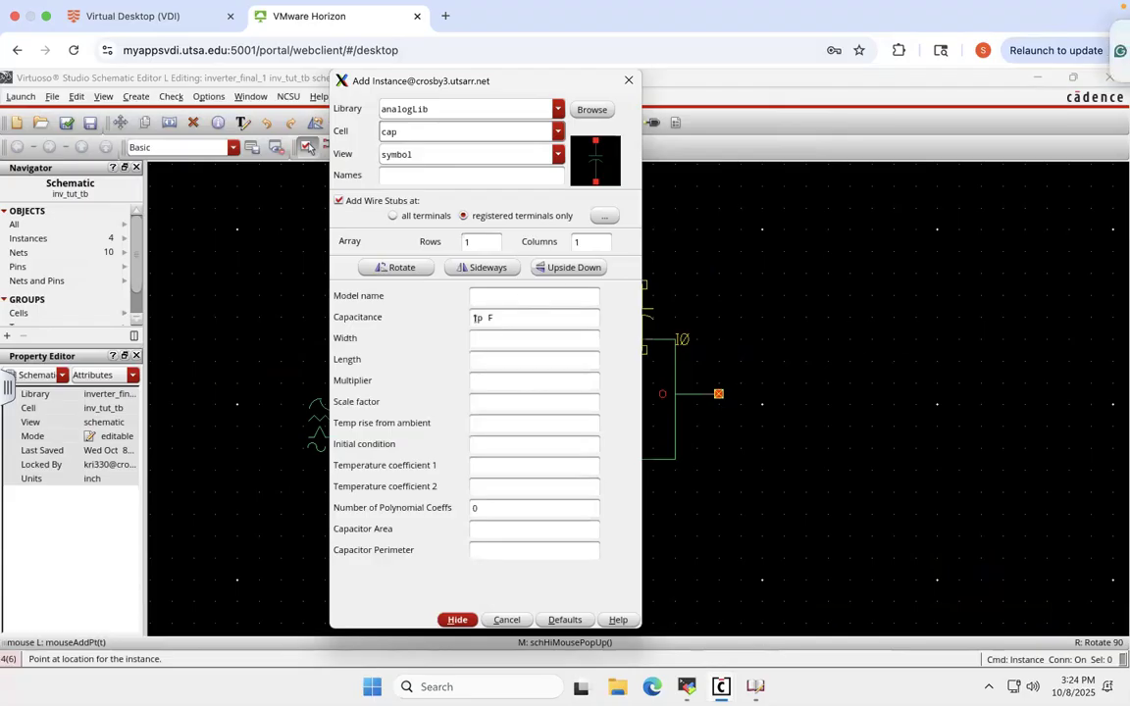
- Set the new capacitor's capacitance to 100.0a F and return to the schematic for placement
{"action": "left_click", "coordinate": [481, 319]}
{"action": "type", "text": "00"}
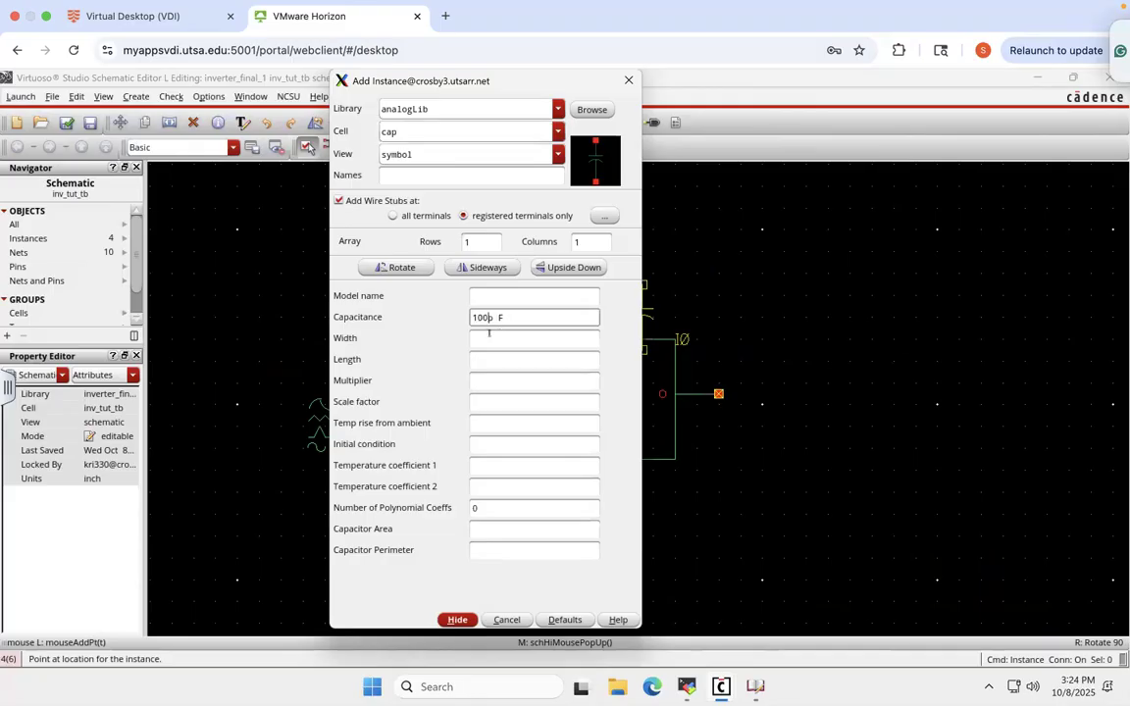
{"action": "type", "text": ".0"}
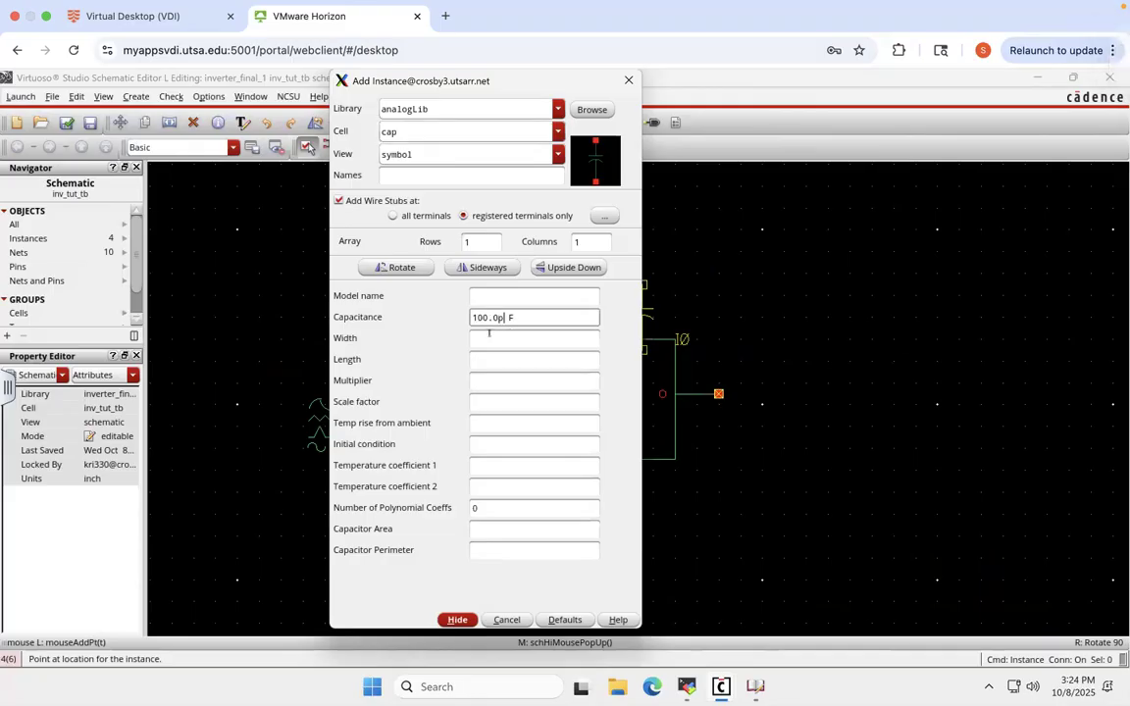
{"action": "key", "text": "BackSpace"}
{"action": "type", "text": "a"}
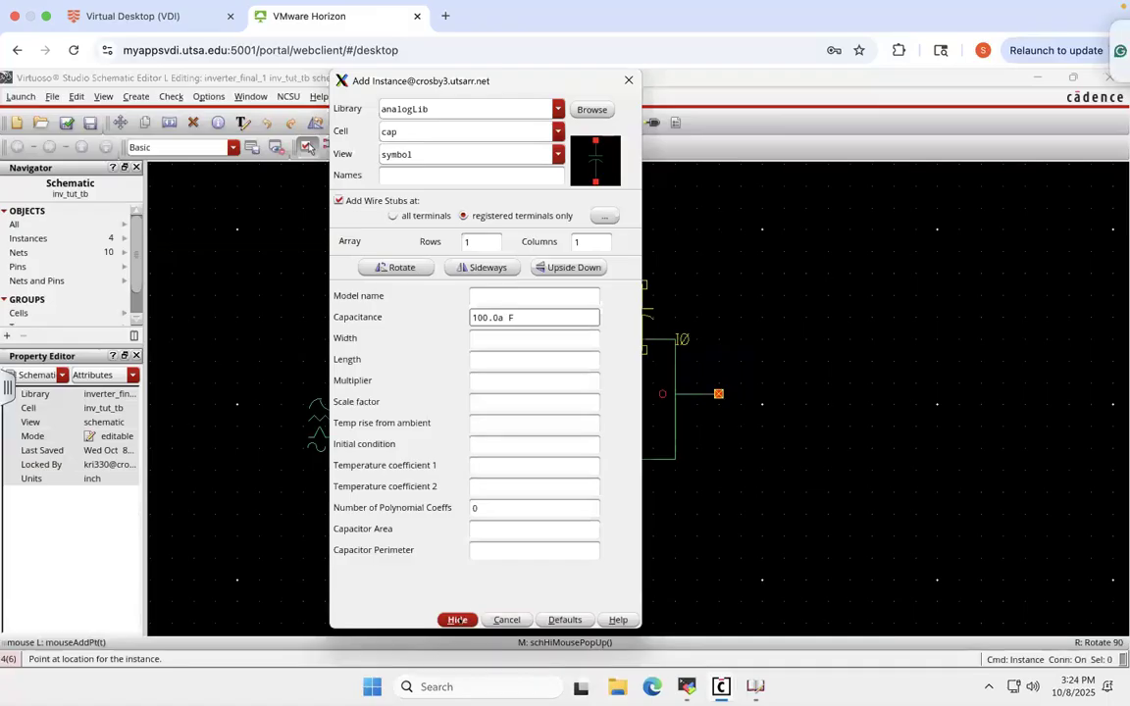
{"action": "left_click", "coordinate": [458, 620]}
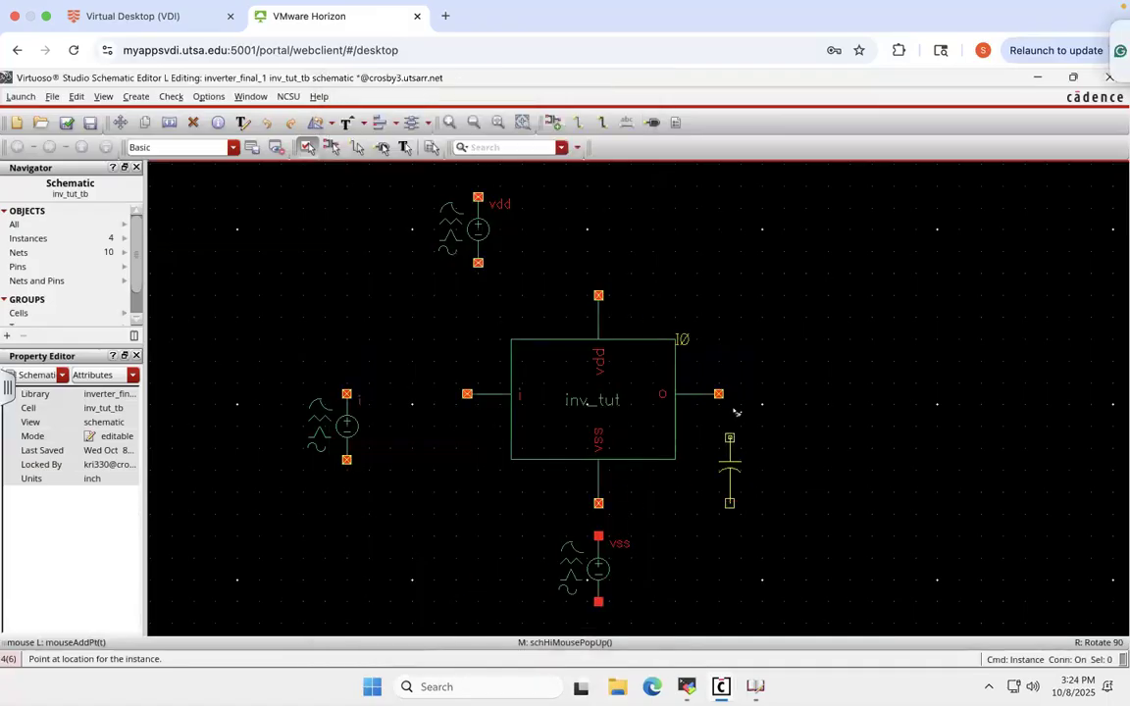
- Place the 100a F capacitor beside the inverter symbol's o terminal and end instance placement
{"action": "left_click", "coordinate": [771, 400]}
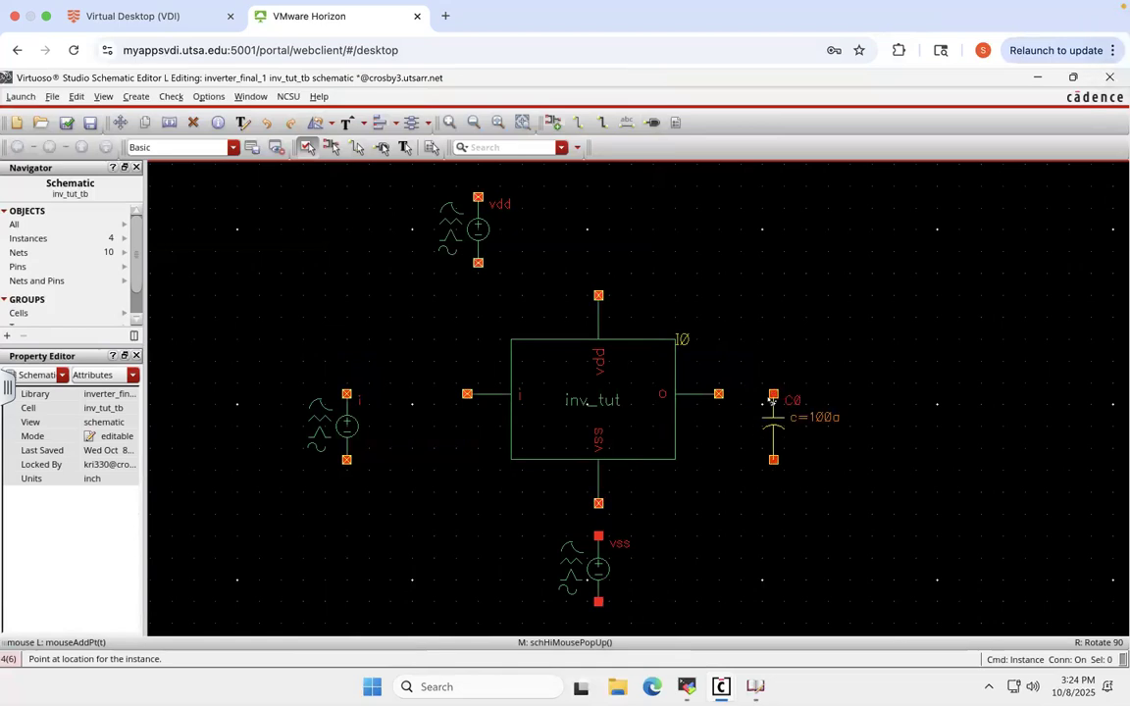
{"action": "key", "text": "Escape"}
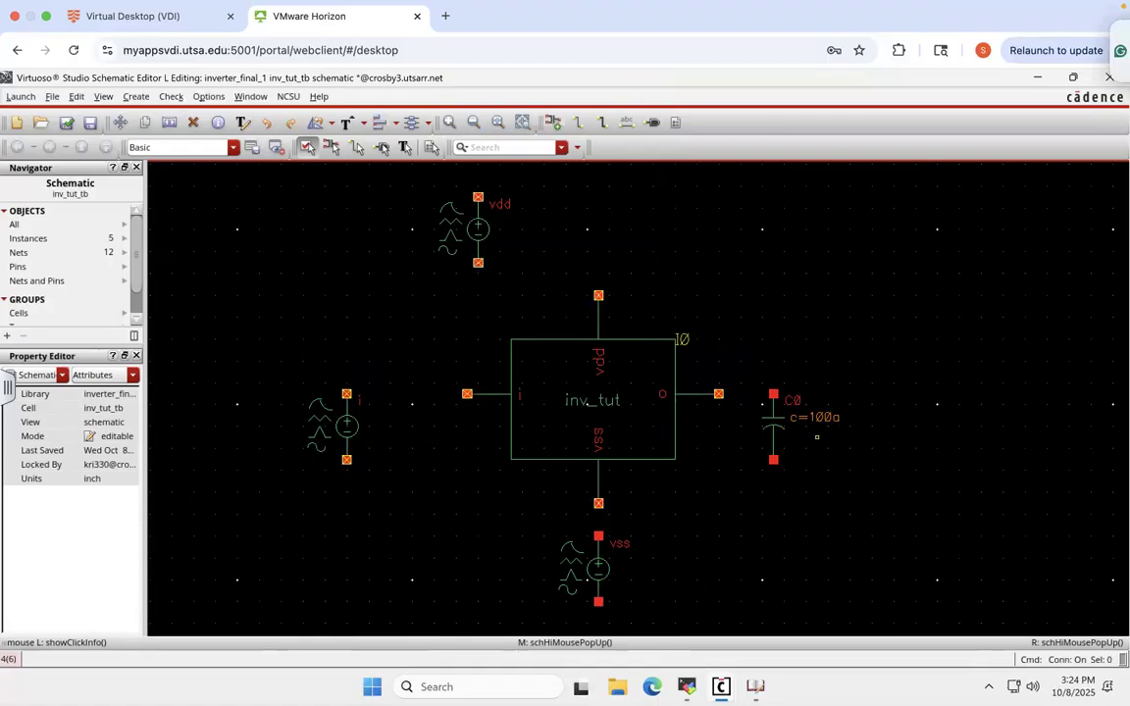
- Add an analogLib gnd symbol beside the lower terminal of the vdd source
{"action": "left_click", "coordinate": [127, 96]}
{"action": "left_click", "coordinate": [152, 123]}
{"action": "left_click", "coordinate": [419, 129]}
{"action": "key", "text": "BackSpace"}
{"action": "key", "text": "BackSpace"}
{"action": "key", "text": "BackSpace"}
{"action": "type", "text": "gnd"}
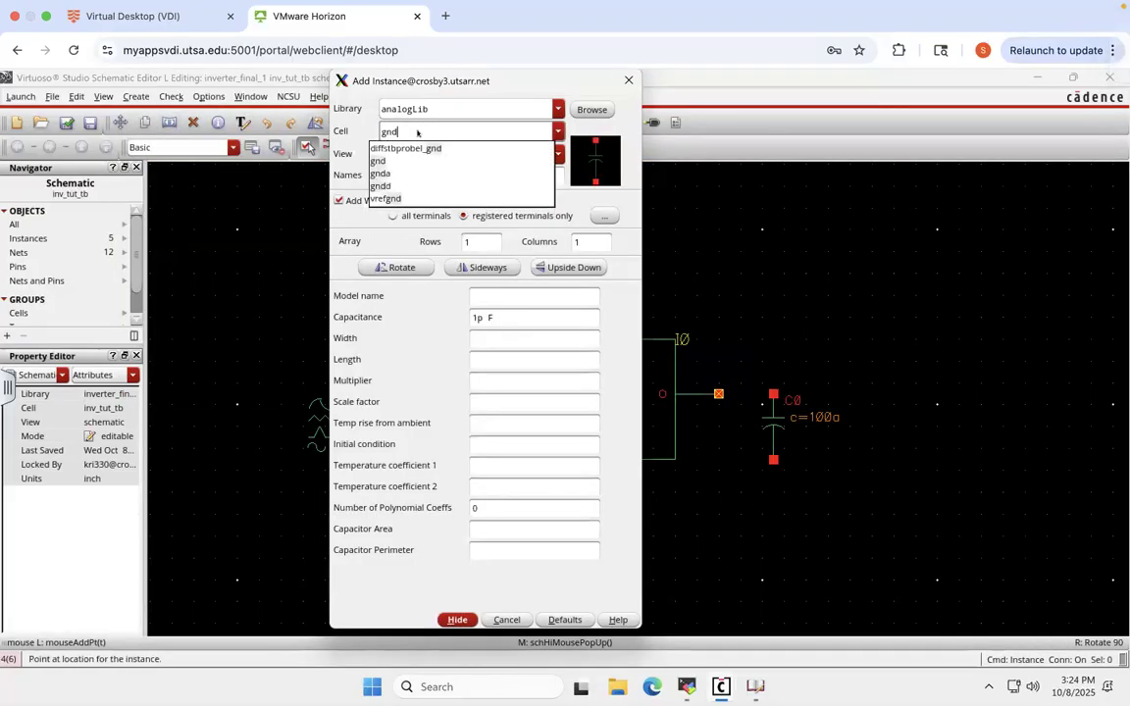
{"action": "left_click", "coordinate": [377, 161]}
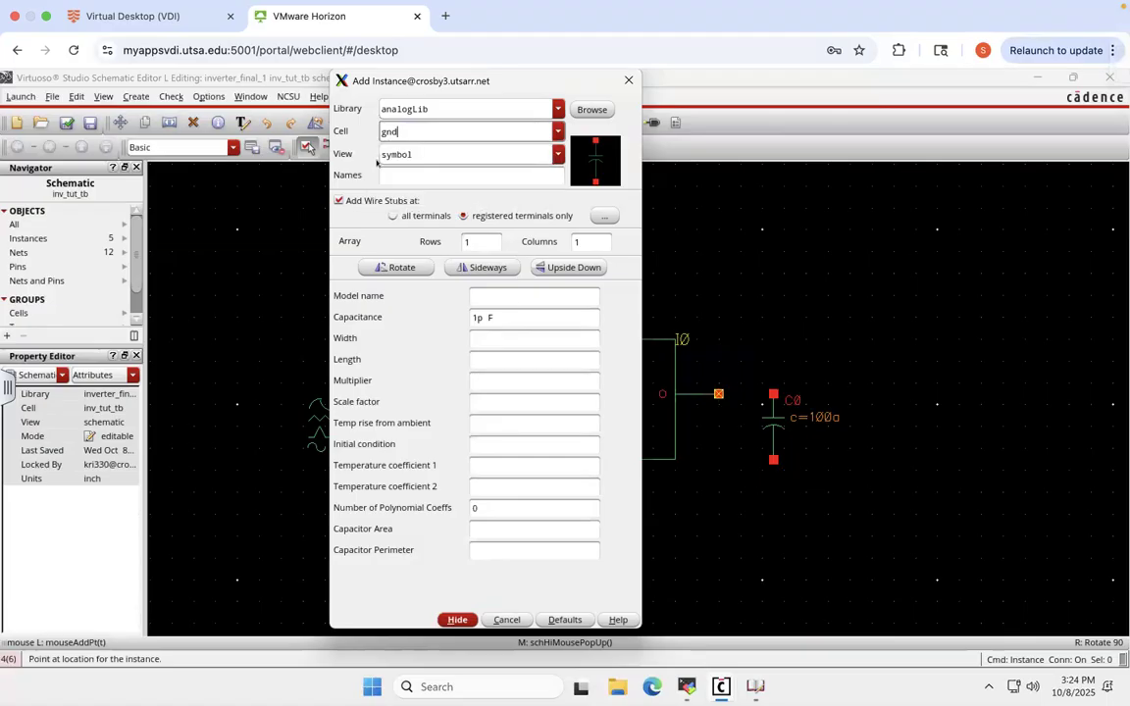
{"action": "left_click", "coordinate": [457, 620]}
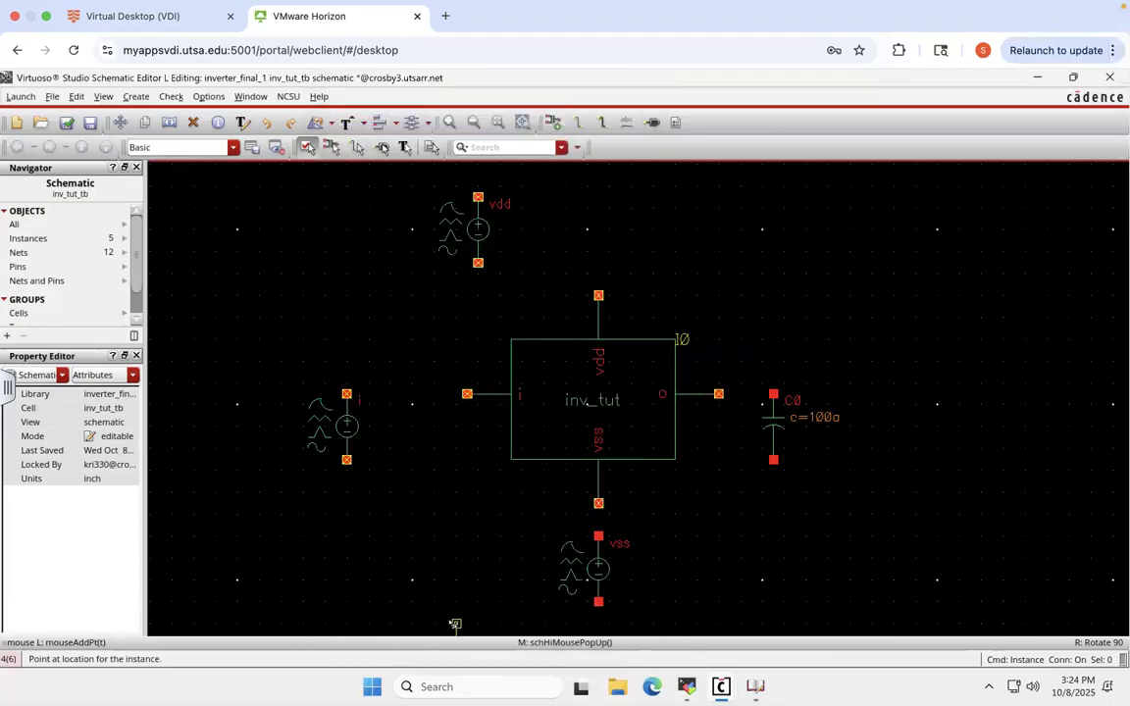
{"action": "left_click", "coordinate": [248, 229]}
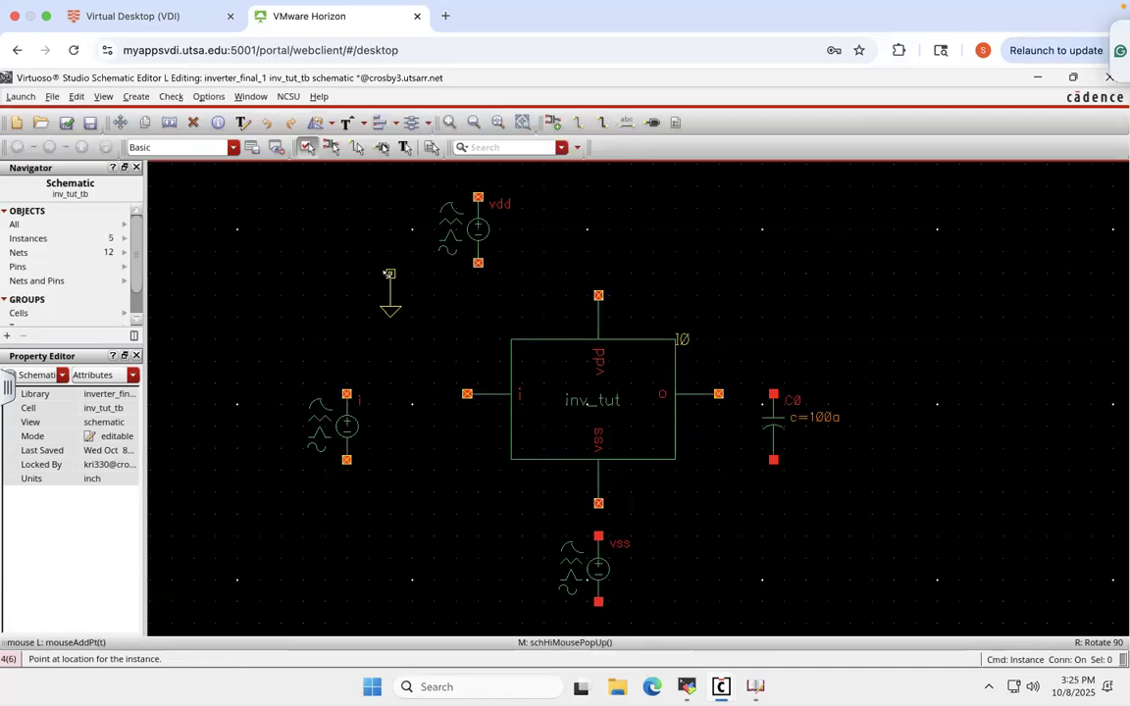
{"action": "left_click", "coordinate": [400, 265]}
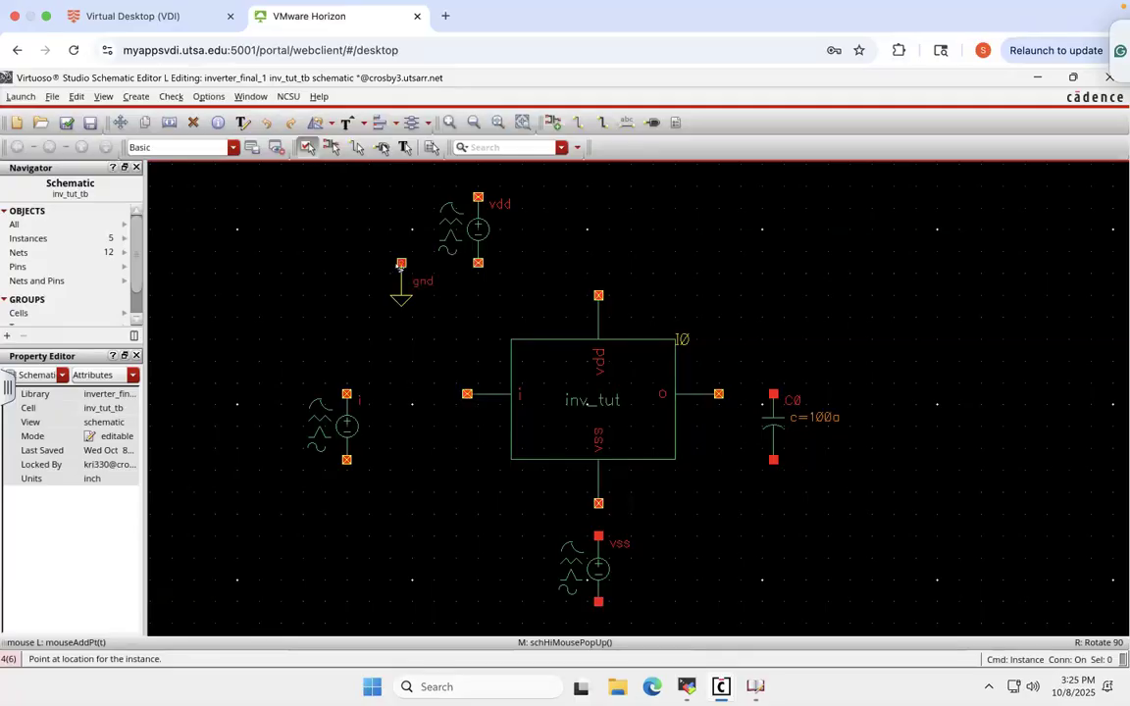
- Place three more gnd symbols: below the input source, beside the vss source's lower terminal, and below the load capacitor
{"action": "left_click", "coordinate": [345, 493]}
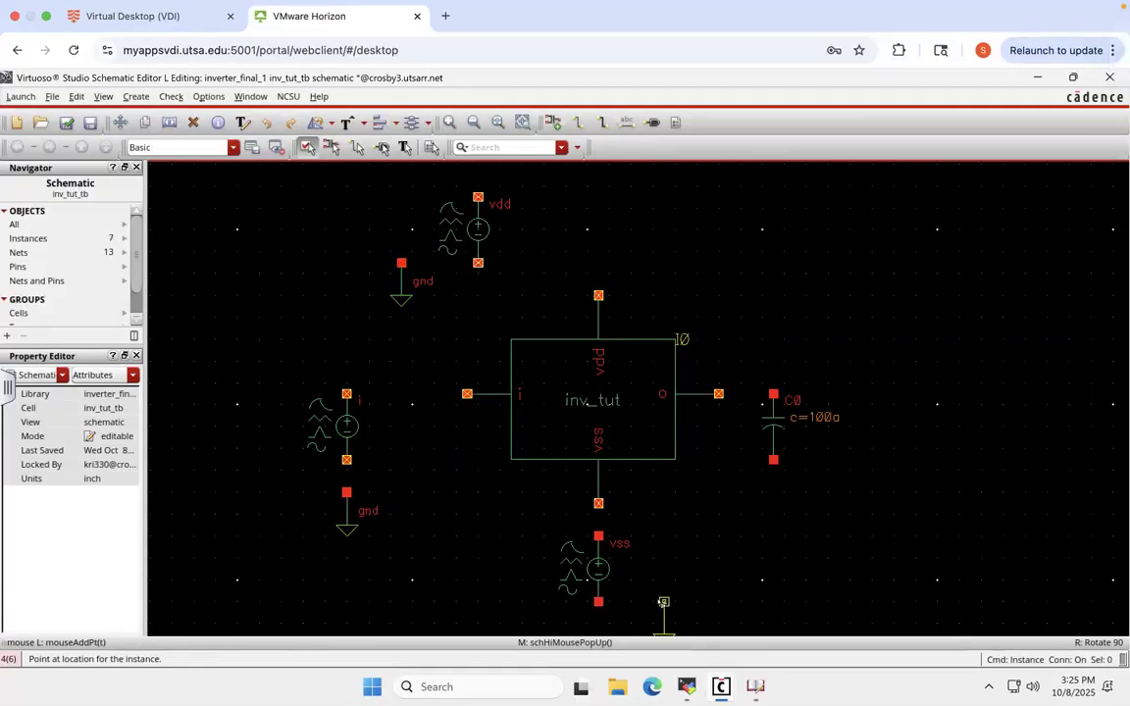
{"action": "left_click", "coordinate": [663, 602]}
{"action": "left_click", "coordinate": [774, 492]}
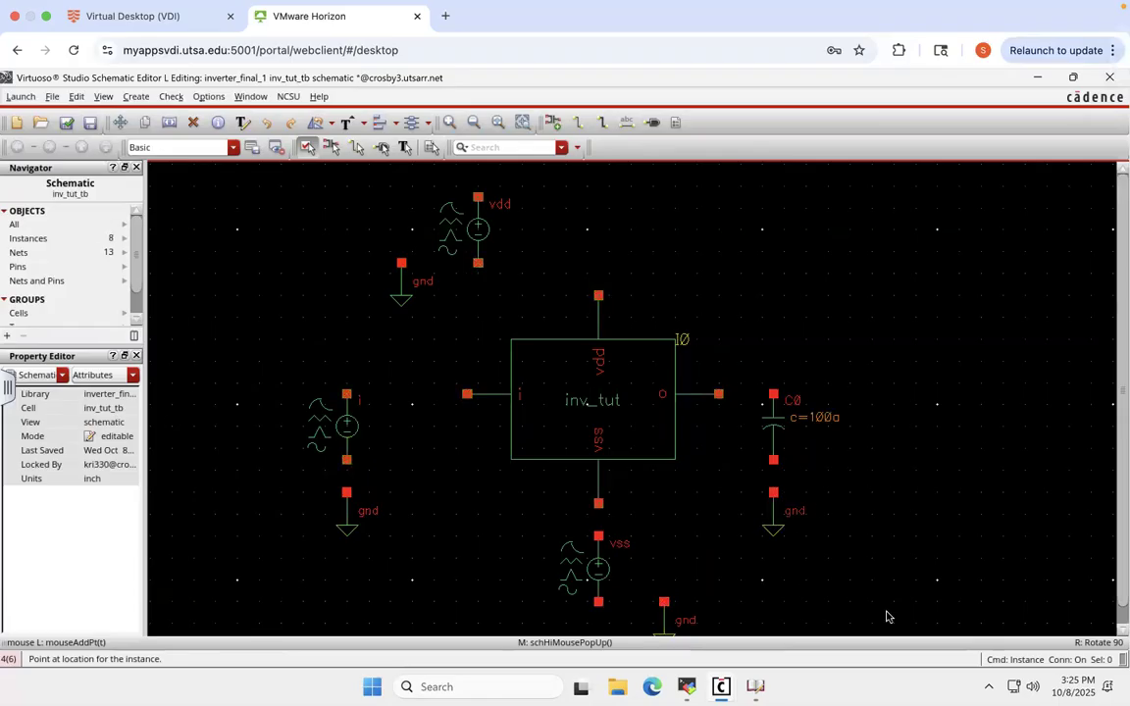
{"action": "key", "text": "Escape"}
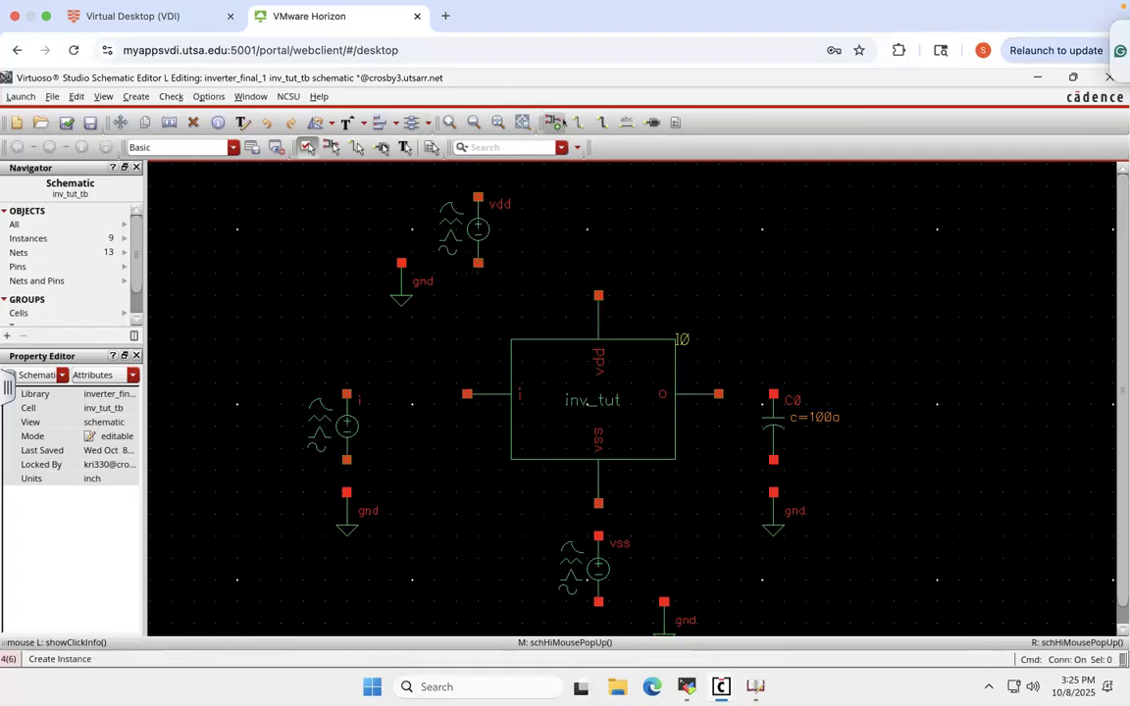
- Wire the input source's upper terminal to the inverter's i terminal and its lower terminal to the gnd below
{"action": "key", "text": "w"}
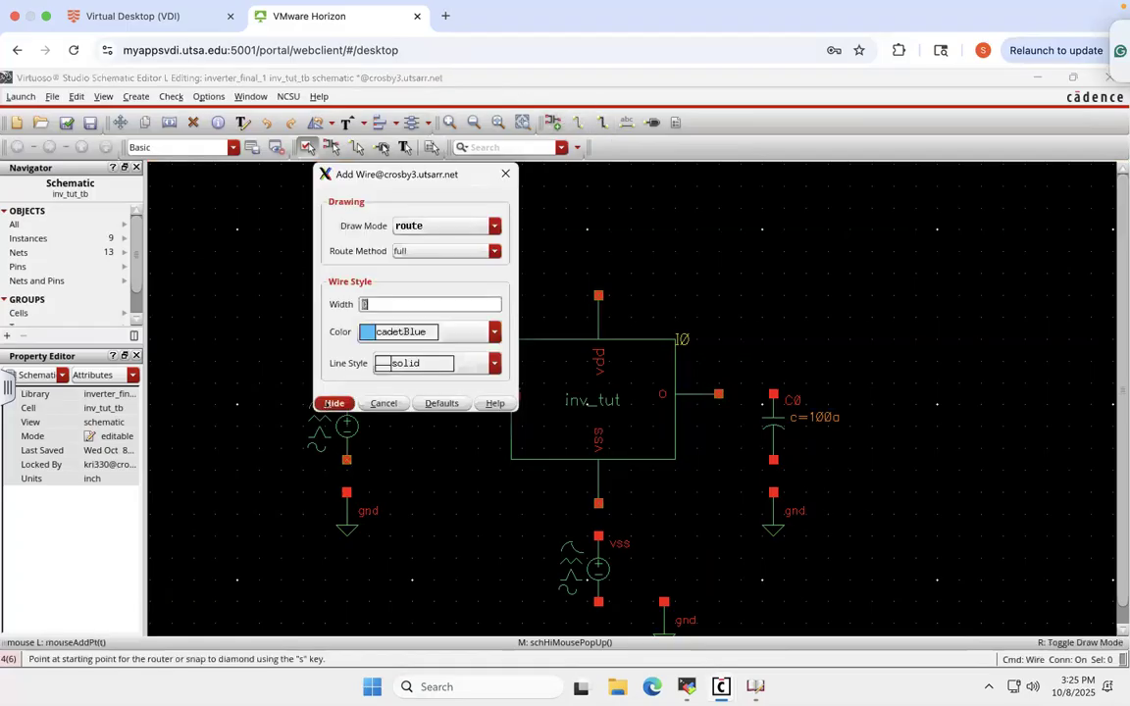
{"action": "left_click", "coordinate": [333, 404]}
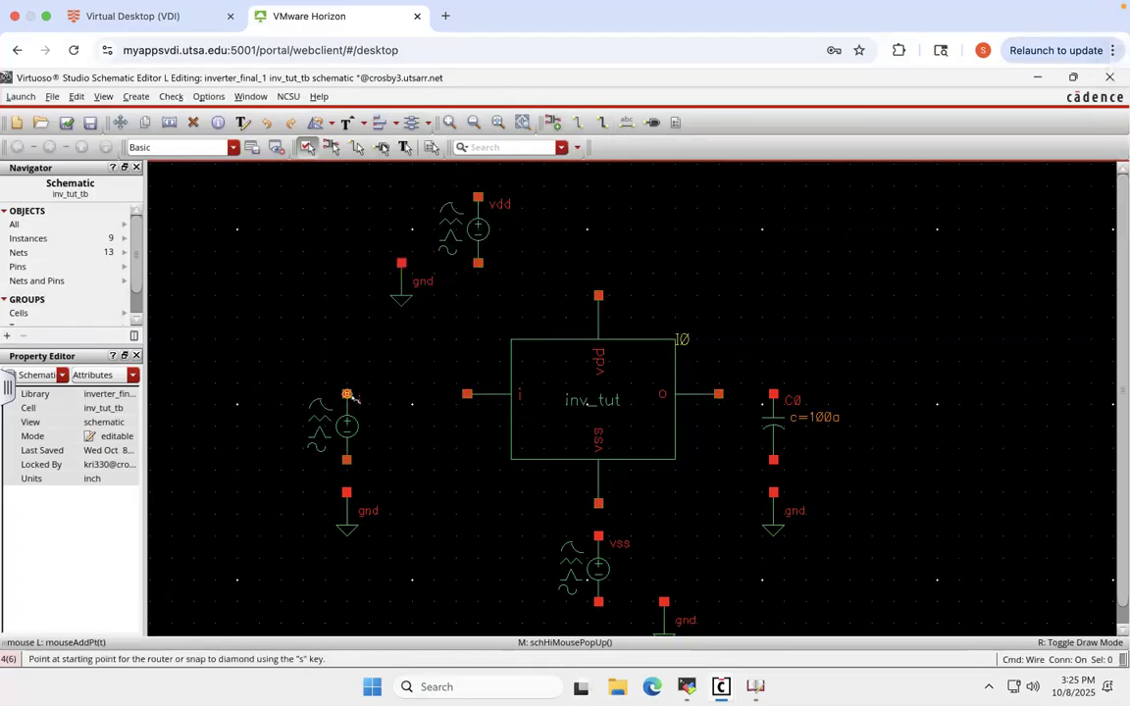
{"action": "left_click", "coordinate": [346, 394]}
{"action": "left_click", "coordinate": [468, 395]}
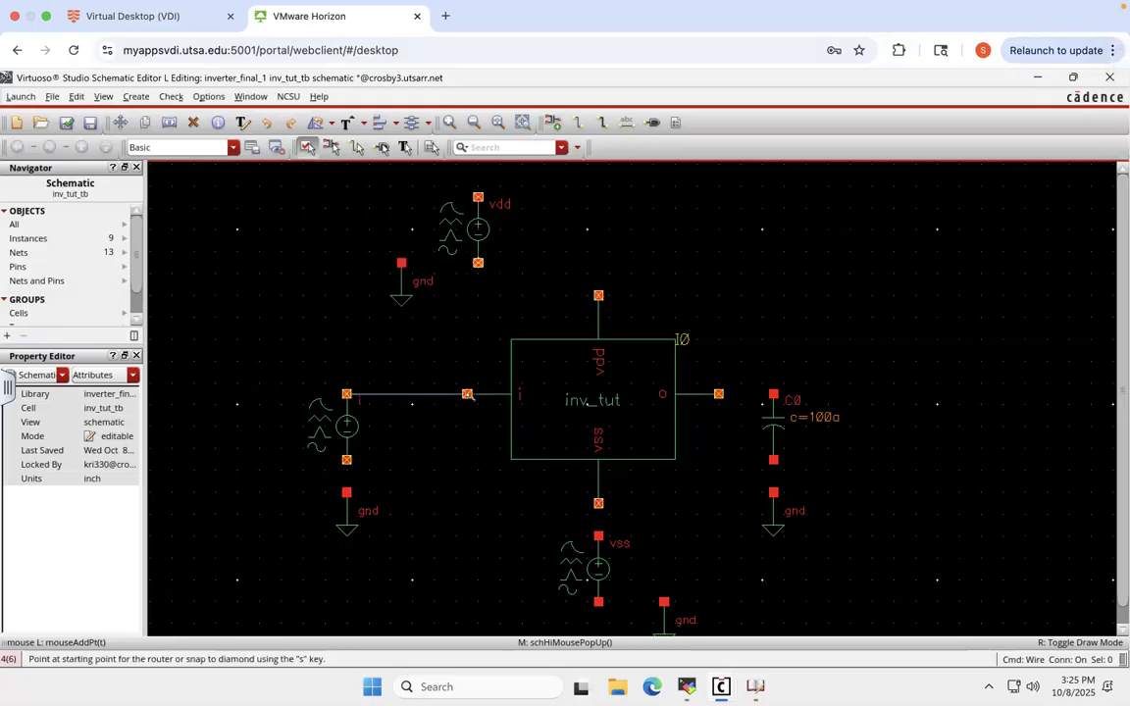
{"action": "left_click", "coordinate": [347, 461]}
{"action": "left_click", "coordinate": [347, 493]}
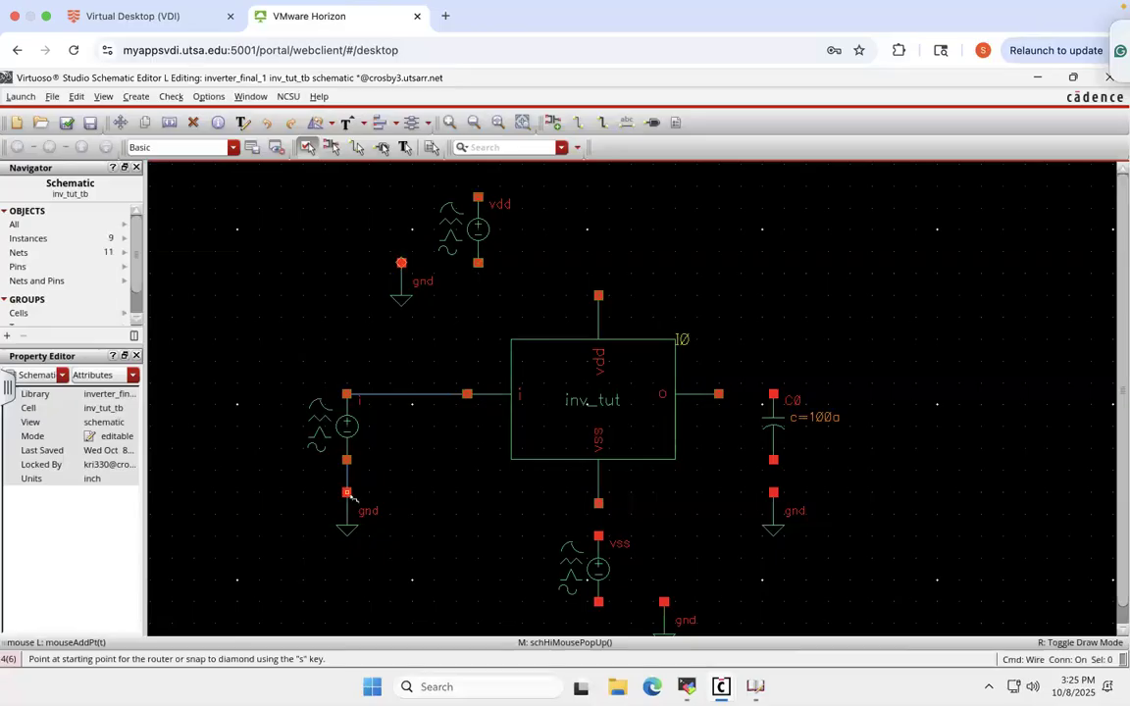
- Wire the vdd source's upper terminal to the inverter's vdd terminal and its lower terminal to the adjacent gnd
{"action": "left_click", "coordinate": [478, 197]}
{"action": "left_click", "coordinate": [598, 296]}
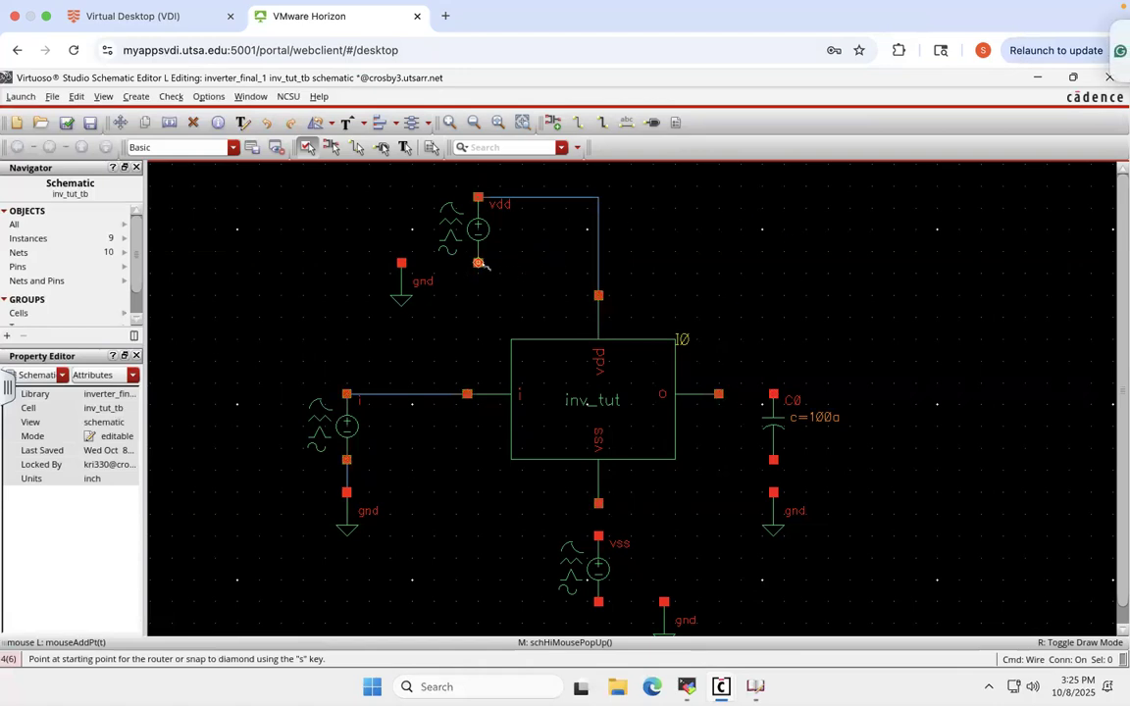
{"action": "left_click", "coordinate": [478, 263]}
{"action": "left_click", "coordinate": [402, 263]}
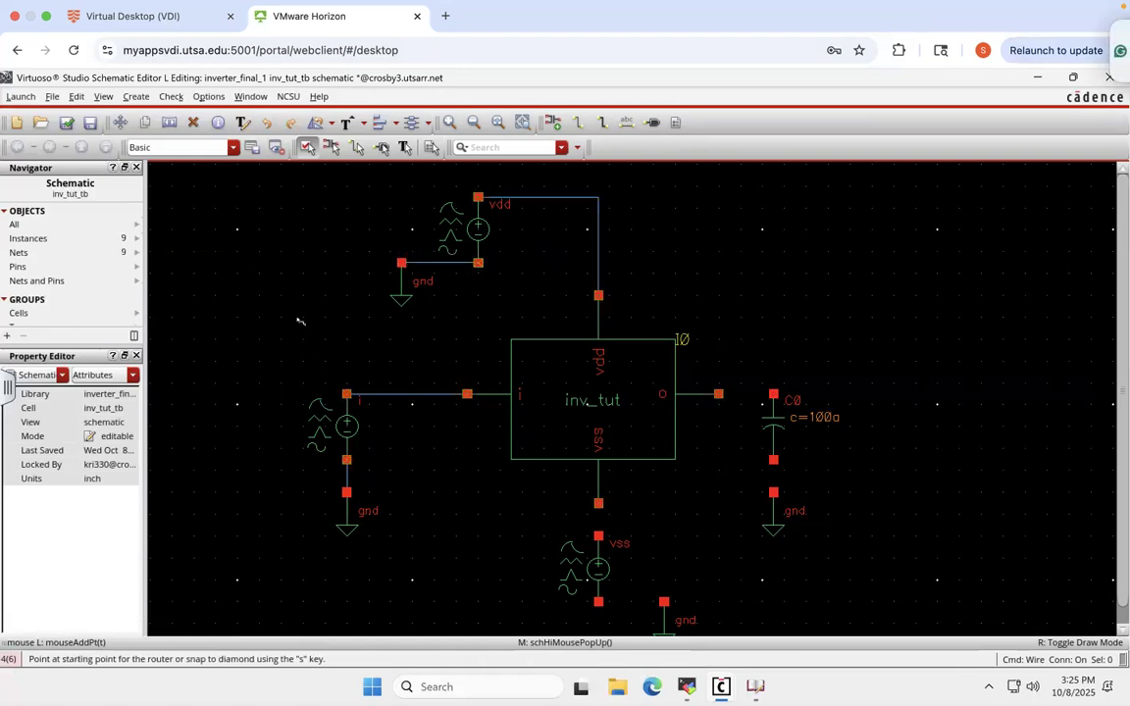
- Wire the vss source between the inverter's vss terminal and its gnd, and the load capacitor between the o terminal and its gnd
{"action": "left_click", "coordinate": [598, 503]}
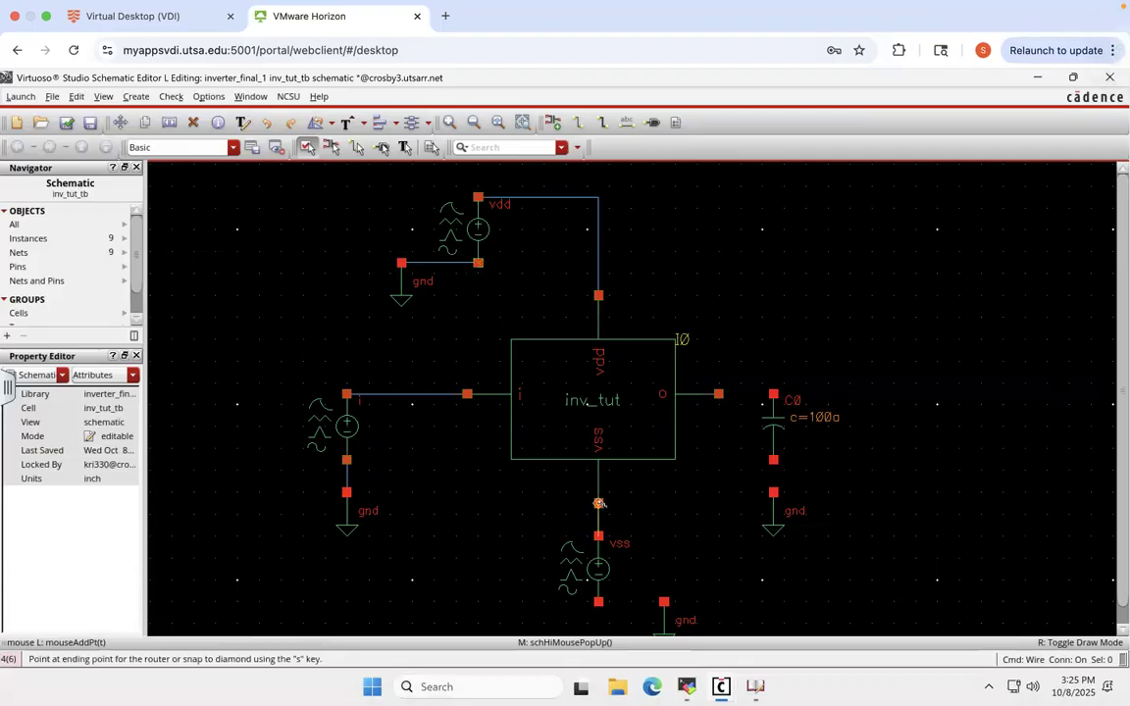
{"action": "left_click", "coordinate": [599, 536]}
{"action": "left_click", "coordinate": [599, 602]}
{"action": "left_click", "coordinate": [664, 601]}
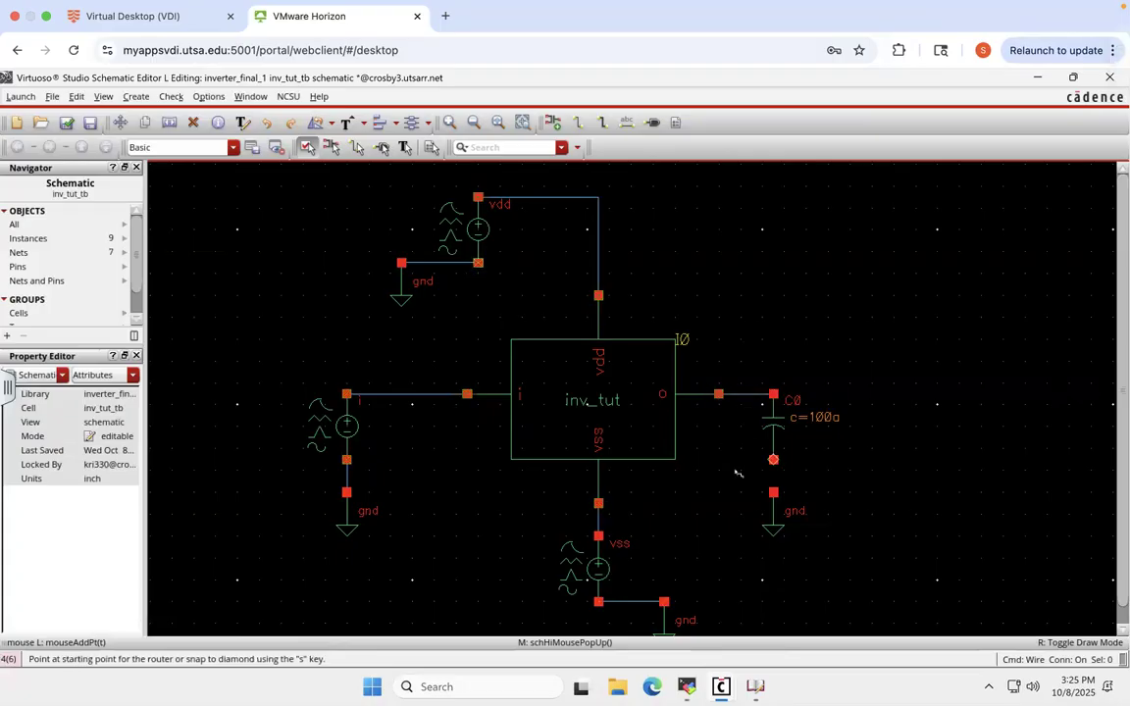
{"action": "left_click", "coordinate": [773, 459]}
{"action": "left_click", "coordinate": [773, 494]}
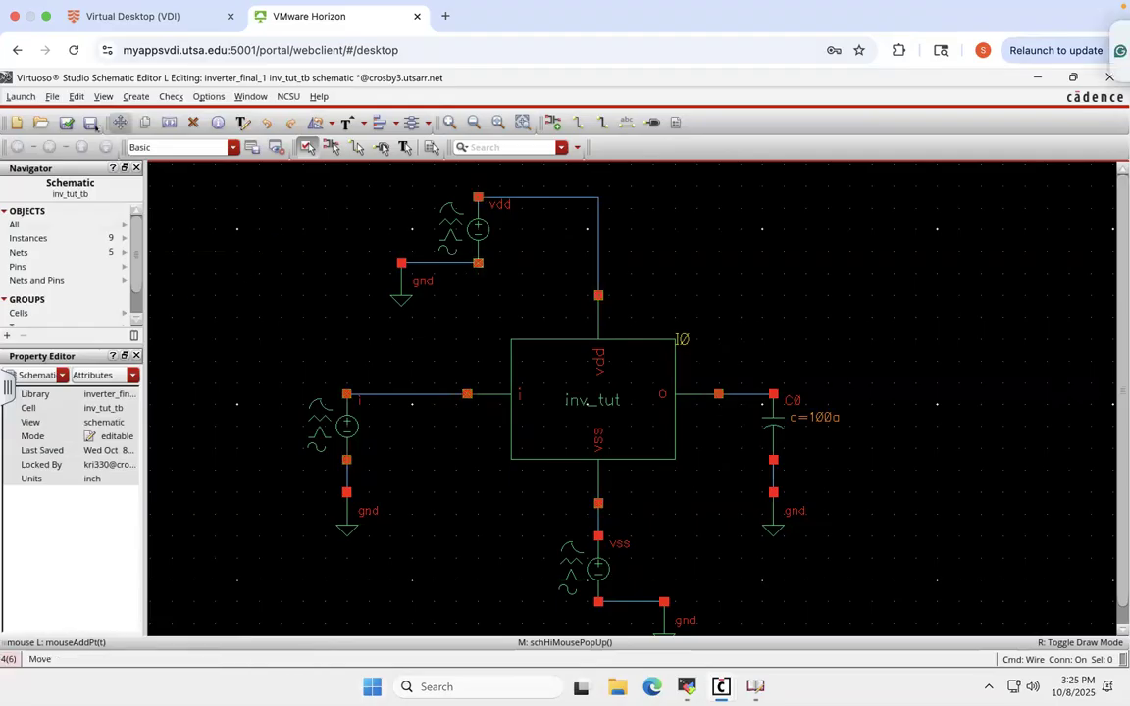
- Check and save the wired inv_tut_tb schematic
{"action": "left_click", "coordinate": [66, 122]}
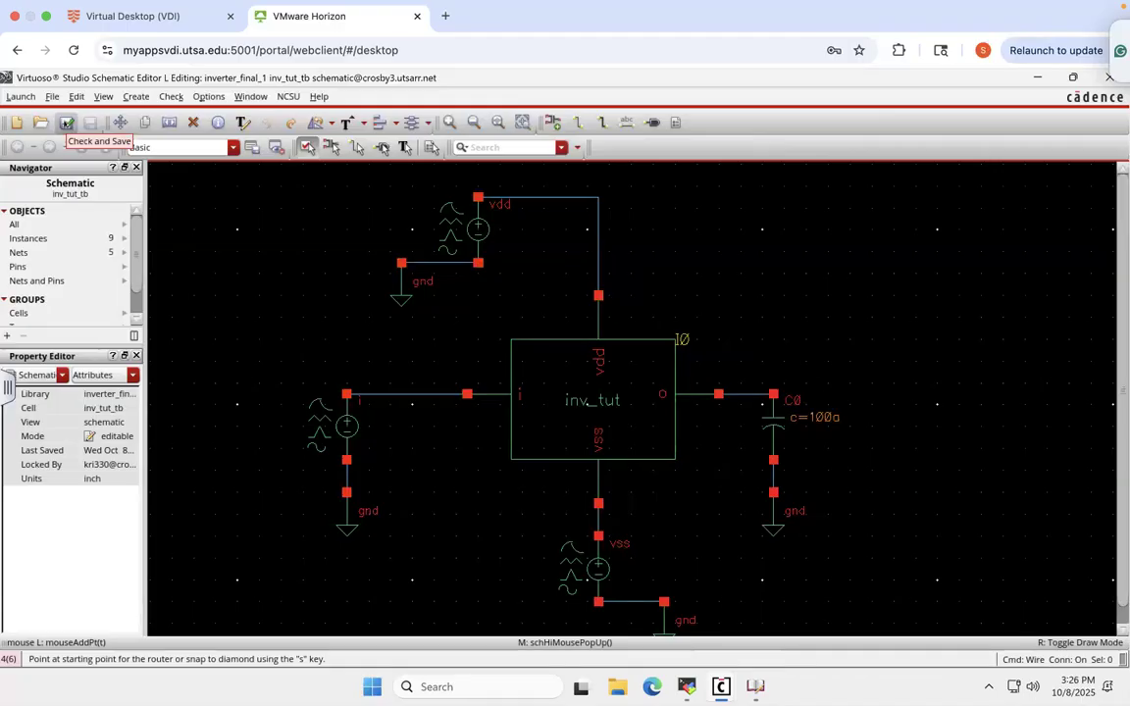
{"action": "left_click", "coordinate": [67, 122]}
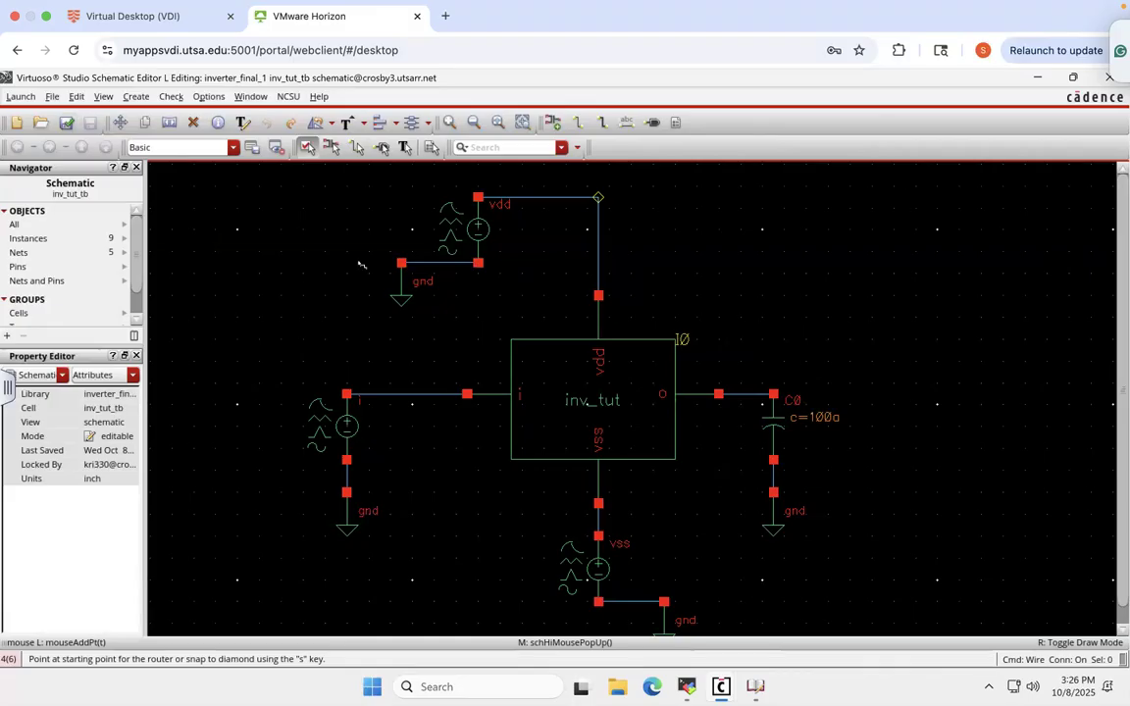
{"action": "left_click", "coordinate": [67, 124]}
- Launch ADE Explorer with a new maestro view for inv_tut_tb in a new tab, and save the view
{"action": "left_click", "coordinate": [21, 96]}
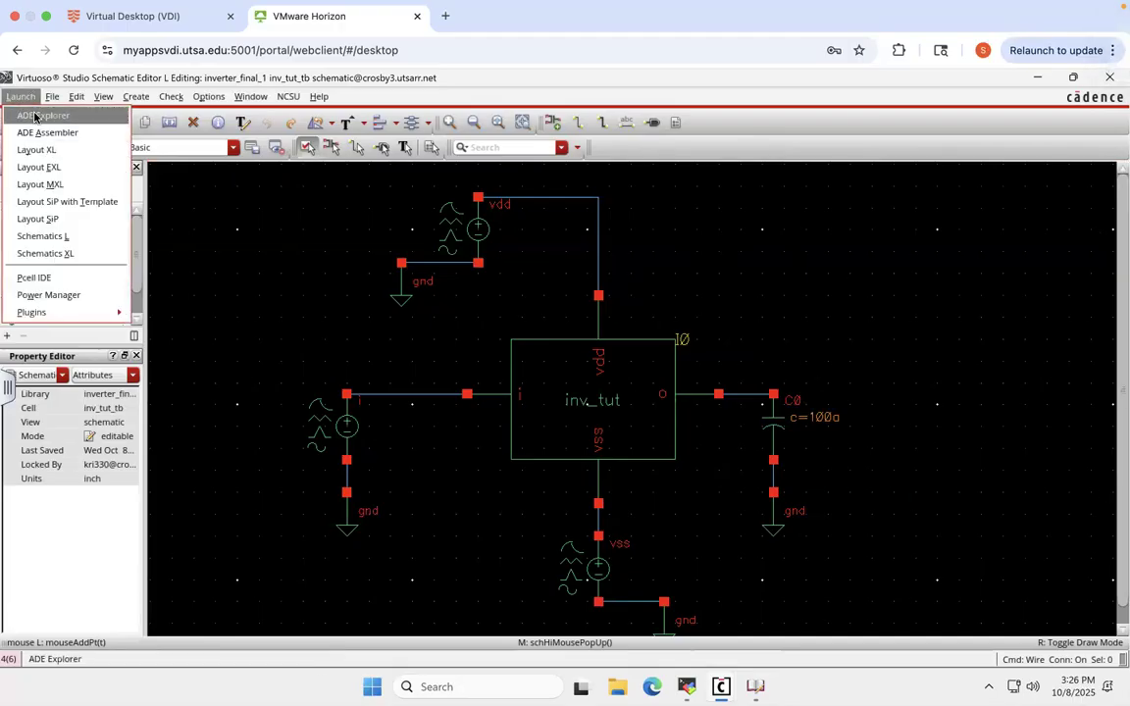
{"action": "left_click", "coordinate": [34, 116]}
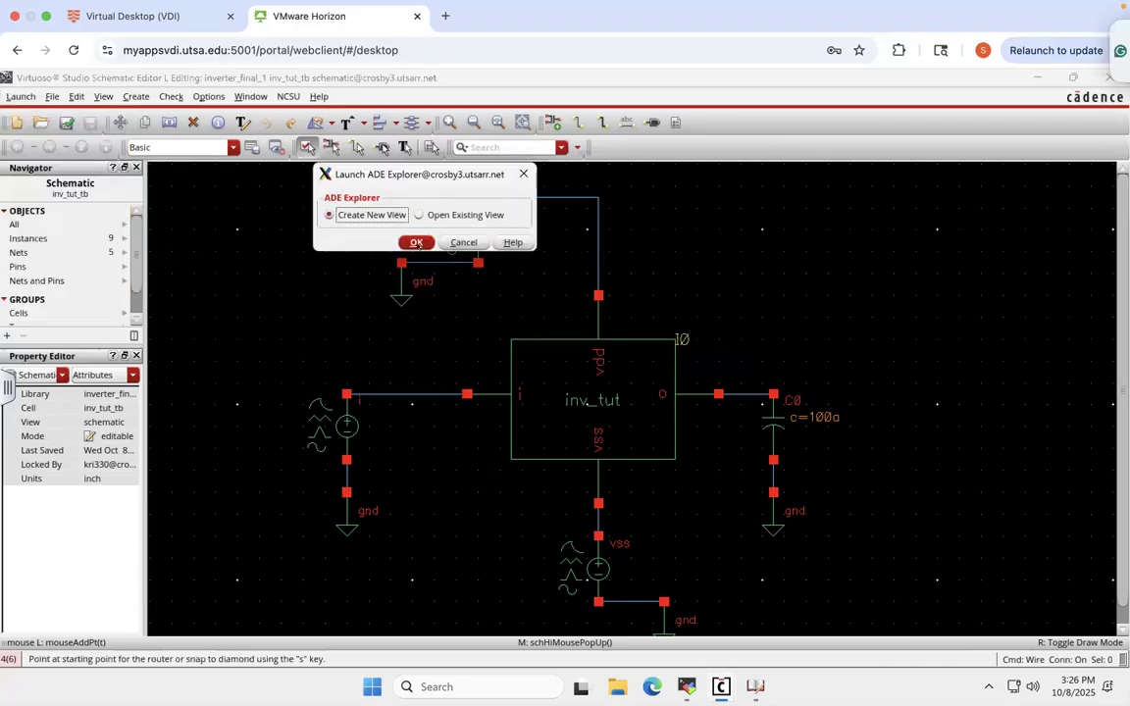
{"action": "left_click", "coordinate": [416, 242]}
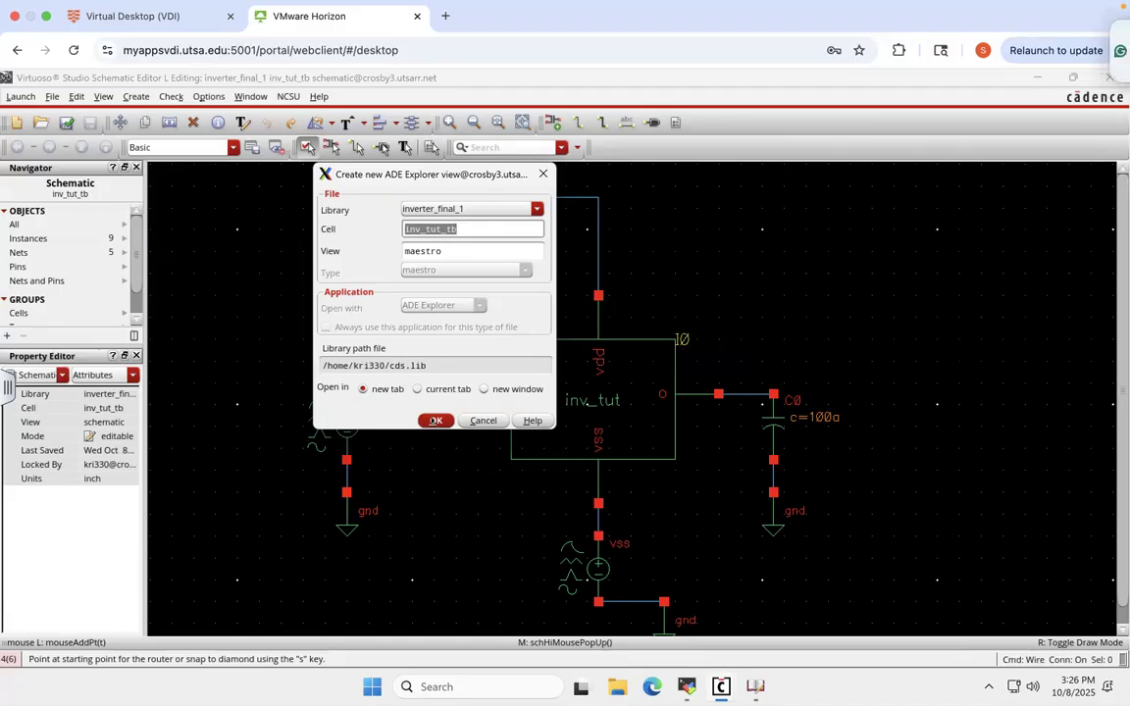
{"action": "left_click", "coordinate": [436, 421]}
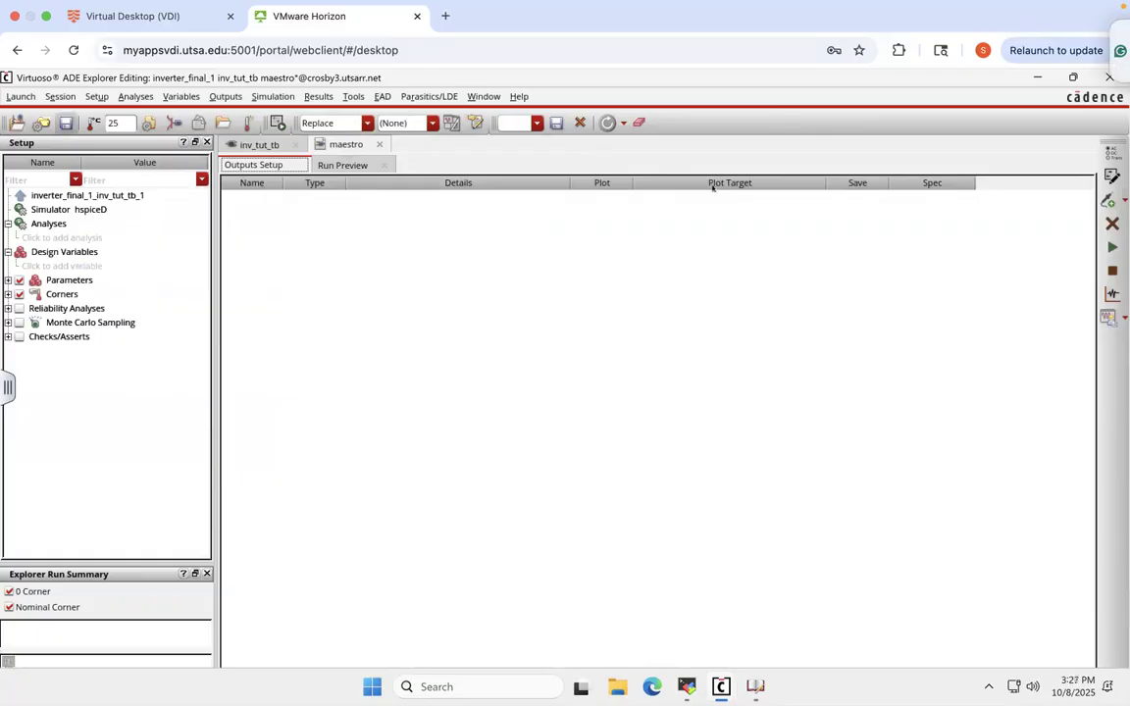
{"action": "left_click", "coordinate": [66, 126]}
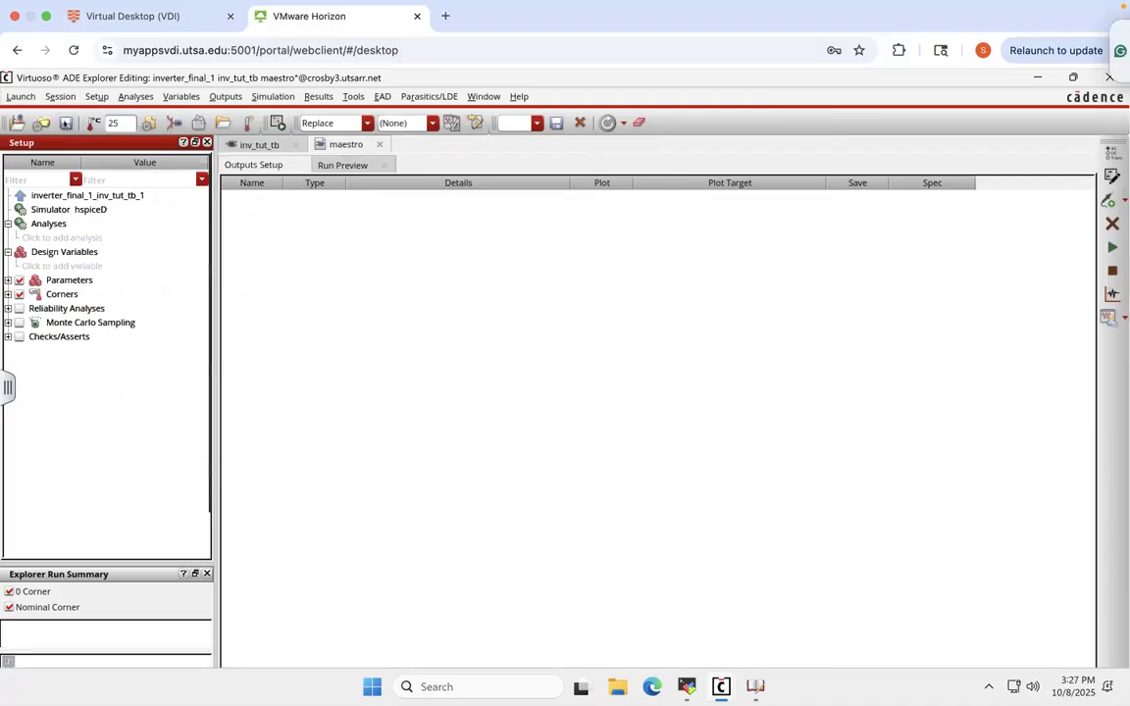
{"action": "left_click", "coordinate": [430, 279]}
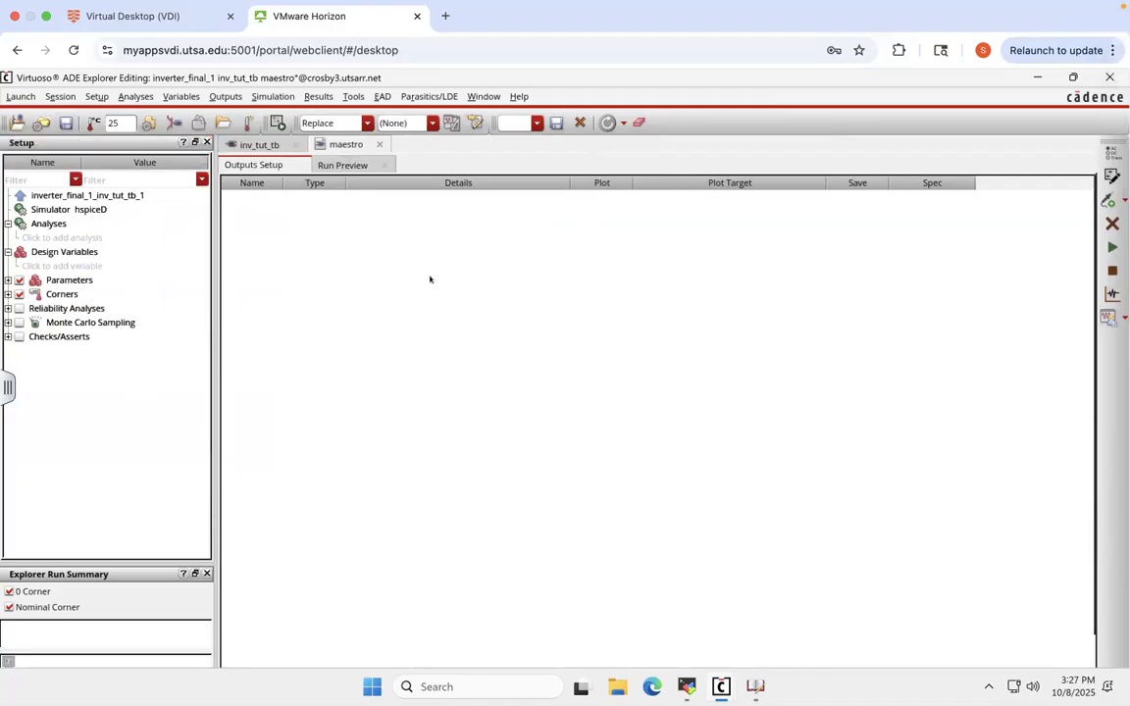
- Set the simulator for the maestro view to spectre
{"action": "left_click", "coordinate": [99, 100]}
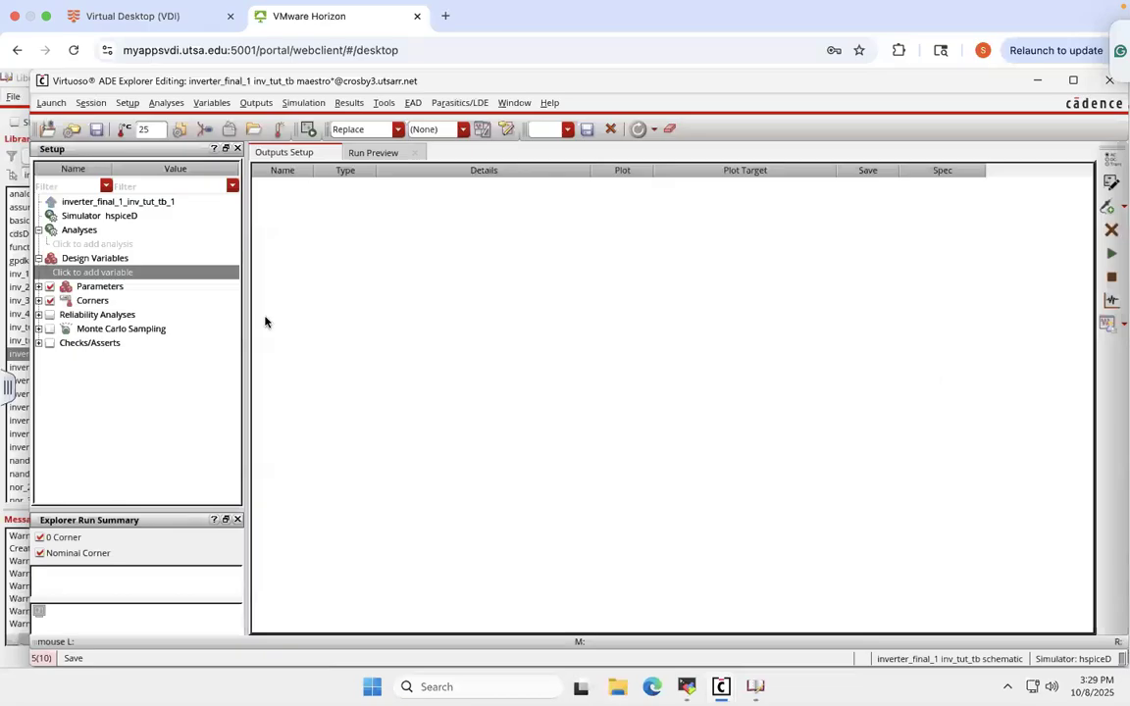
{"action": "left_click", "coordinate": [125, 106]}
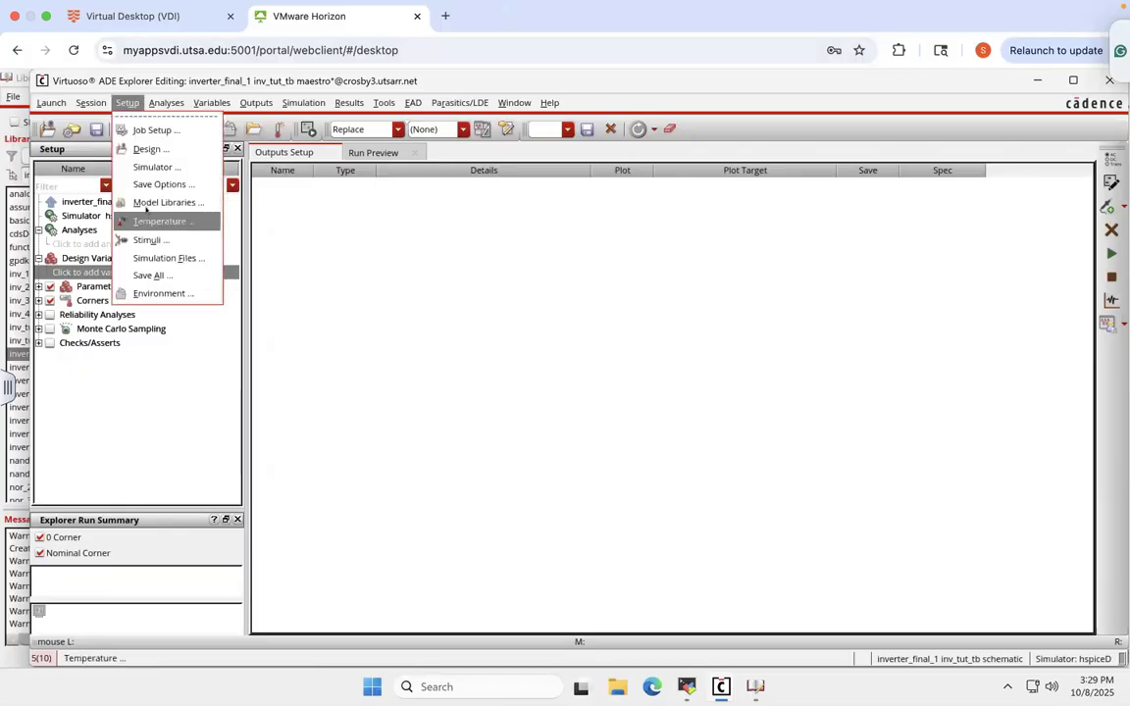
{"action": "left_click", "coordinate": [147, 168]}
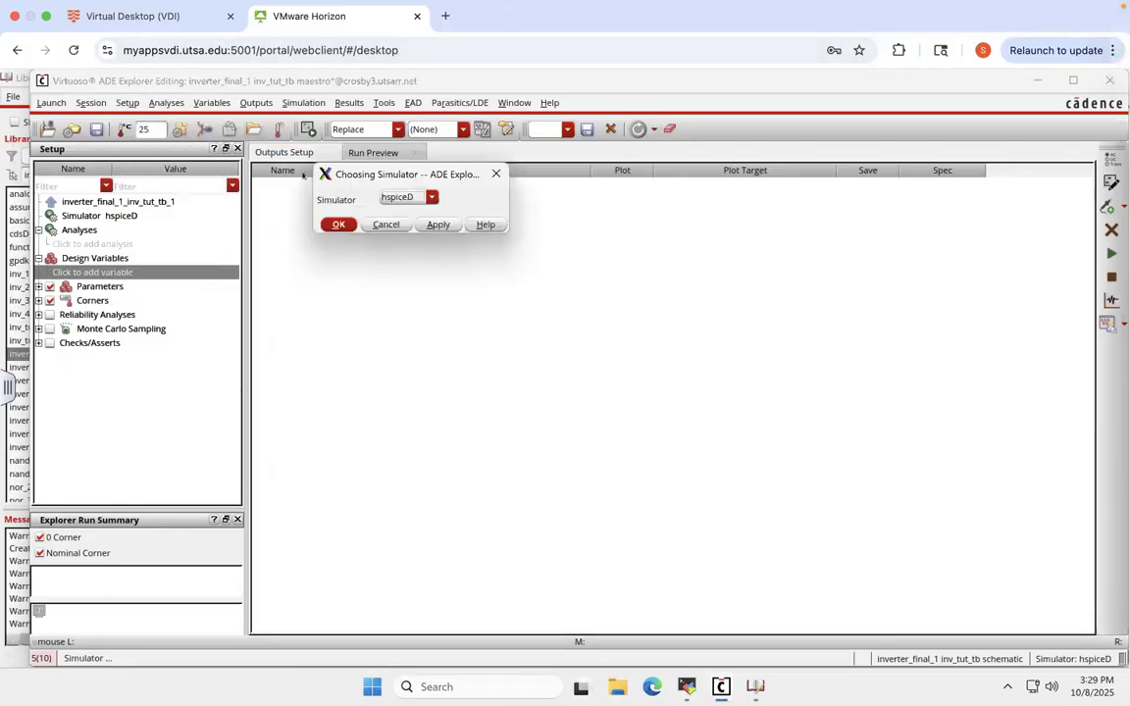
{"action": "left_click", "coordinate": [398, 198]}
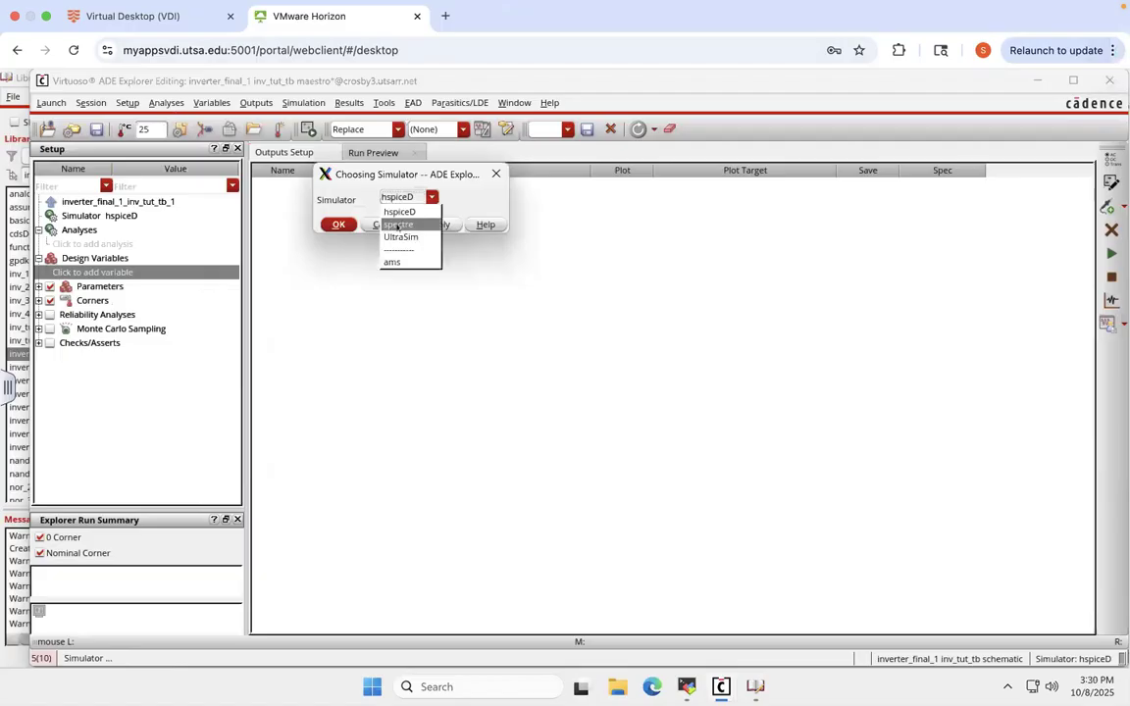
{"action": "left_click", "coordinate": [398, 225]}
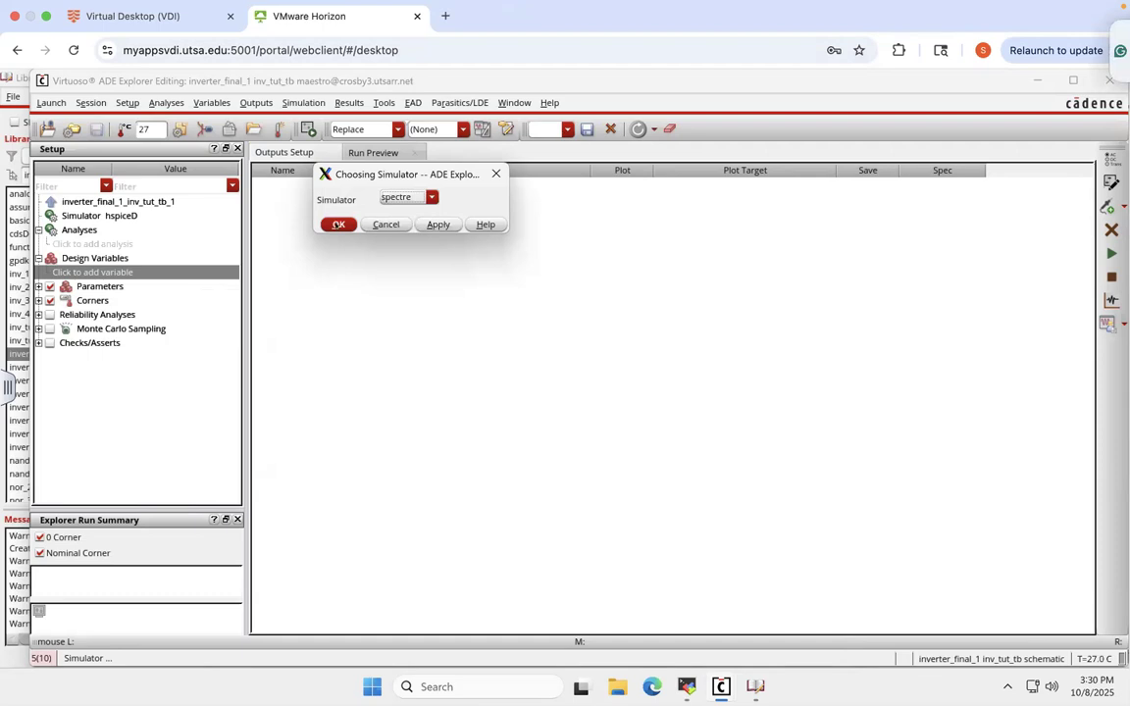
{"action": "left_click", "coordinate": [337, 225]}
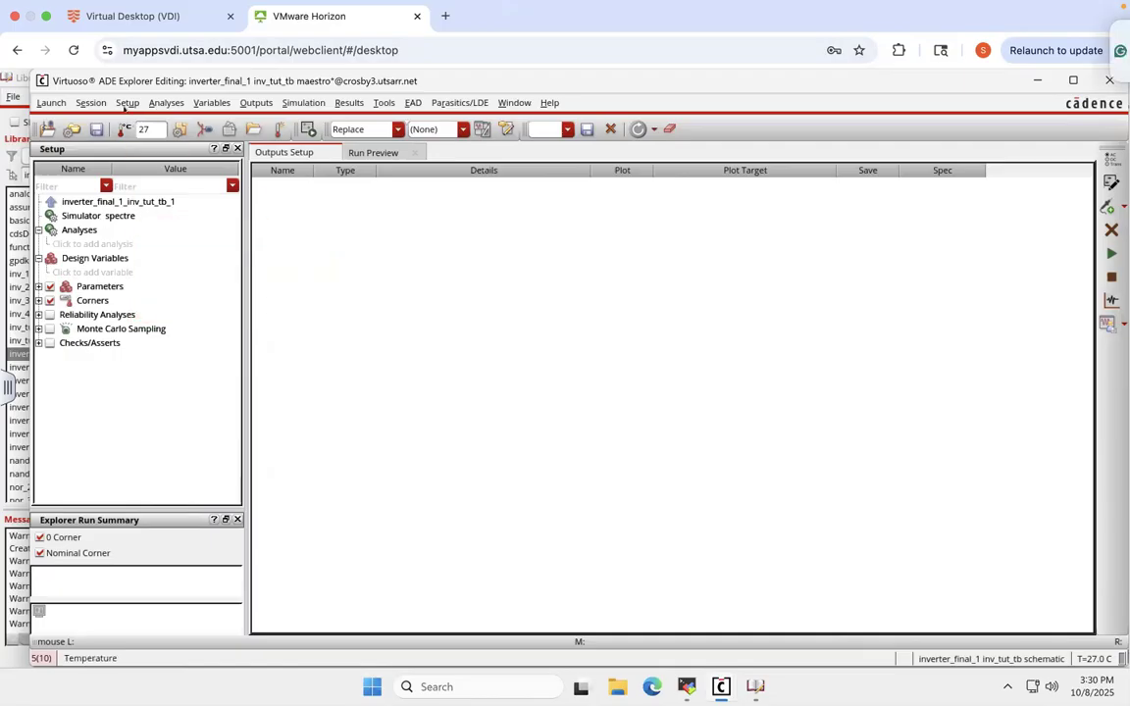
- Add an enabled transient analysis with a stop time of 1u and moderate accuracy defaults
{"action": "left_click", "coordinate": [127, 103]}
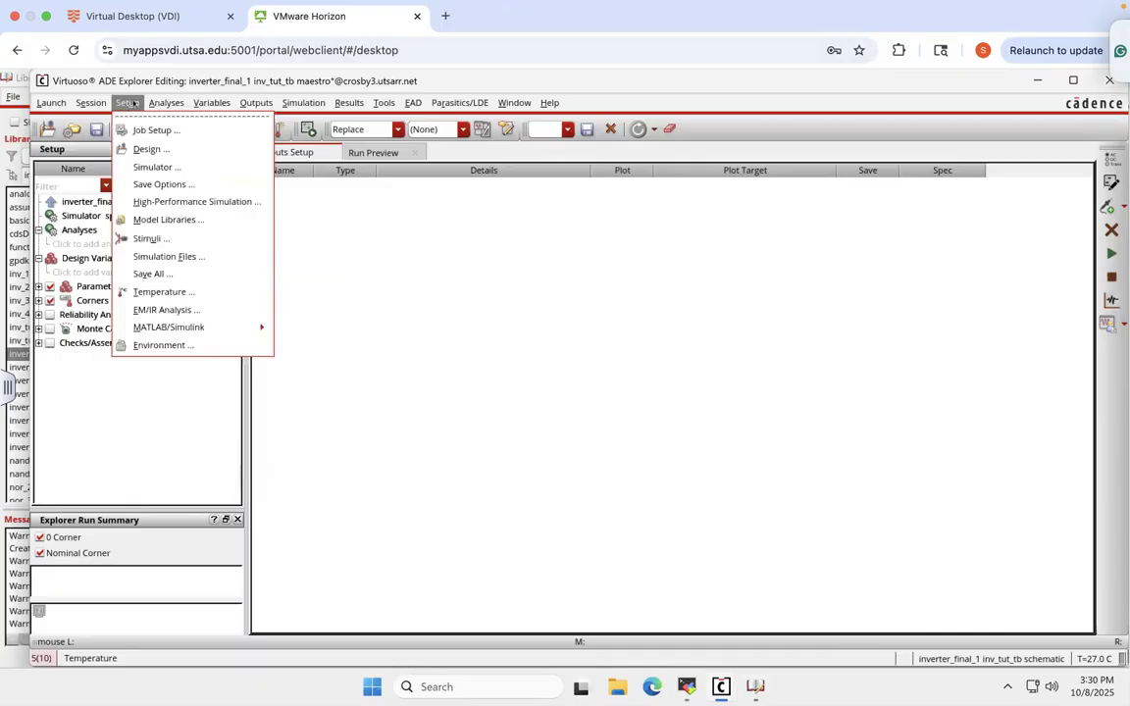
{"action": "mouse_move", "coordinate": [161, 103]}
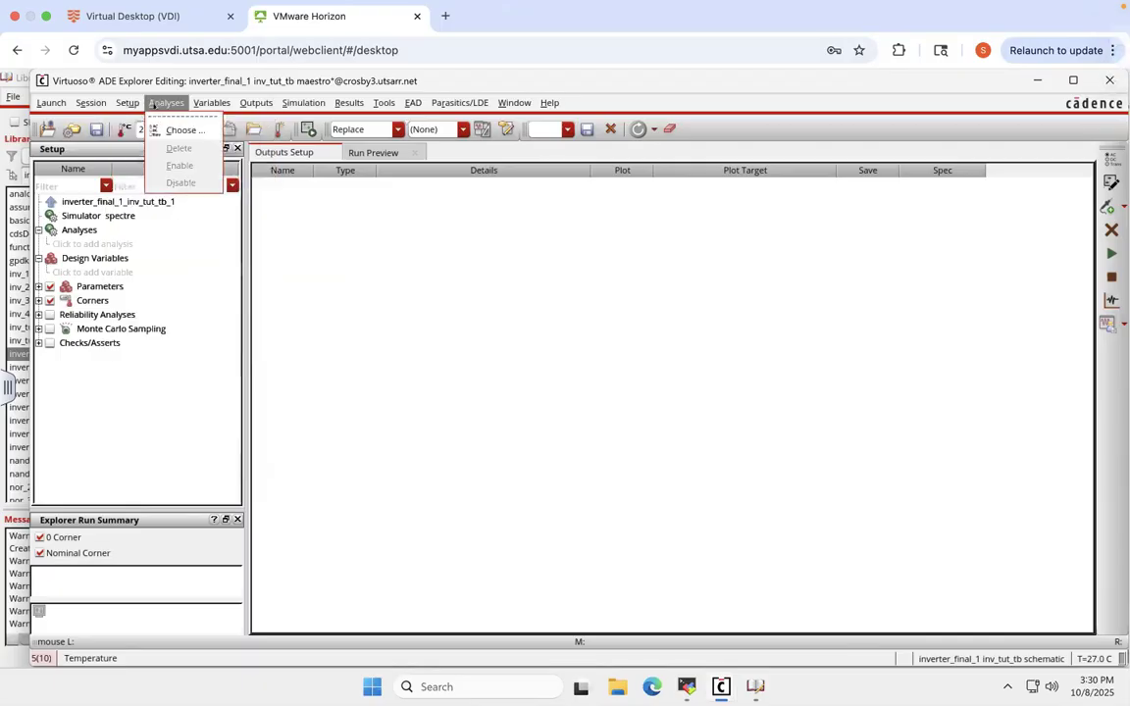
{"action": "left_click", "coordinate": [186, 132]}
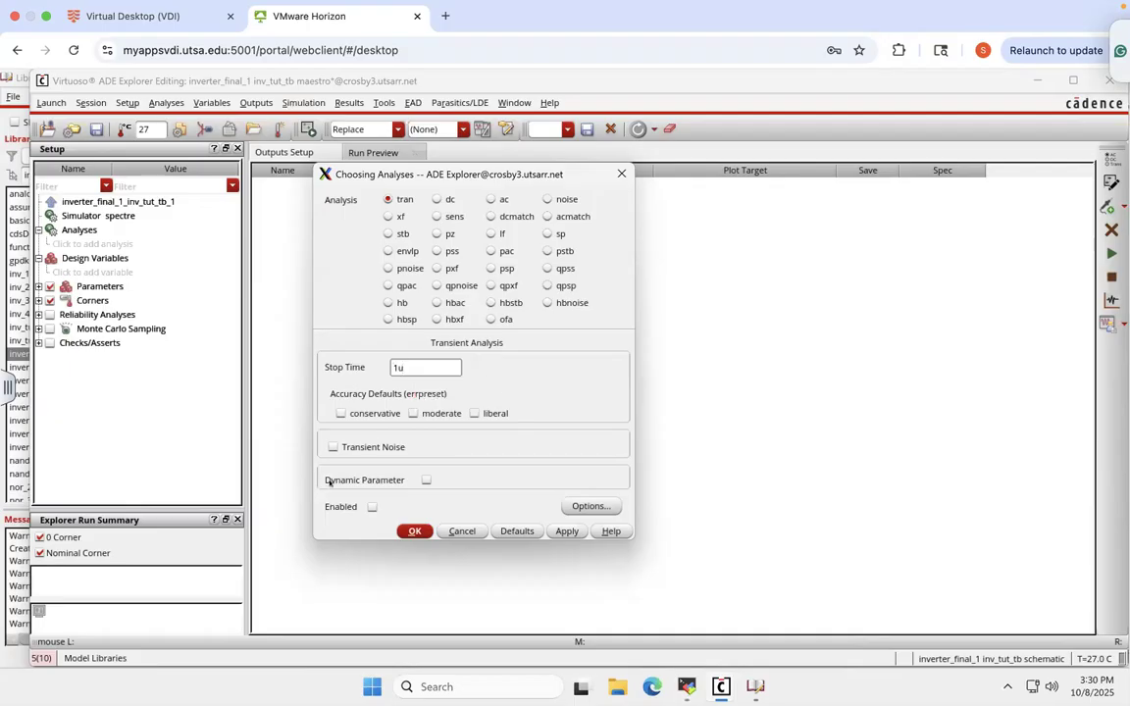
{"action": "left_click", "coordinate": [374, 507]}
{"action": "left_click", "coordinate": [414, 413]}
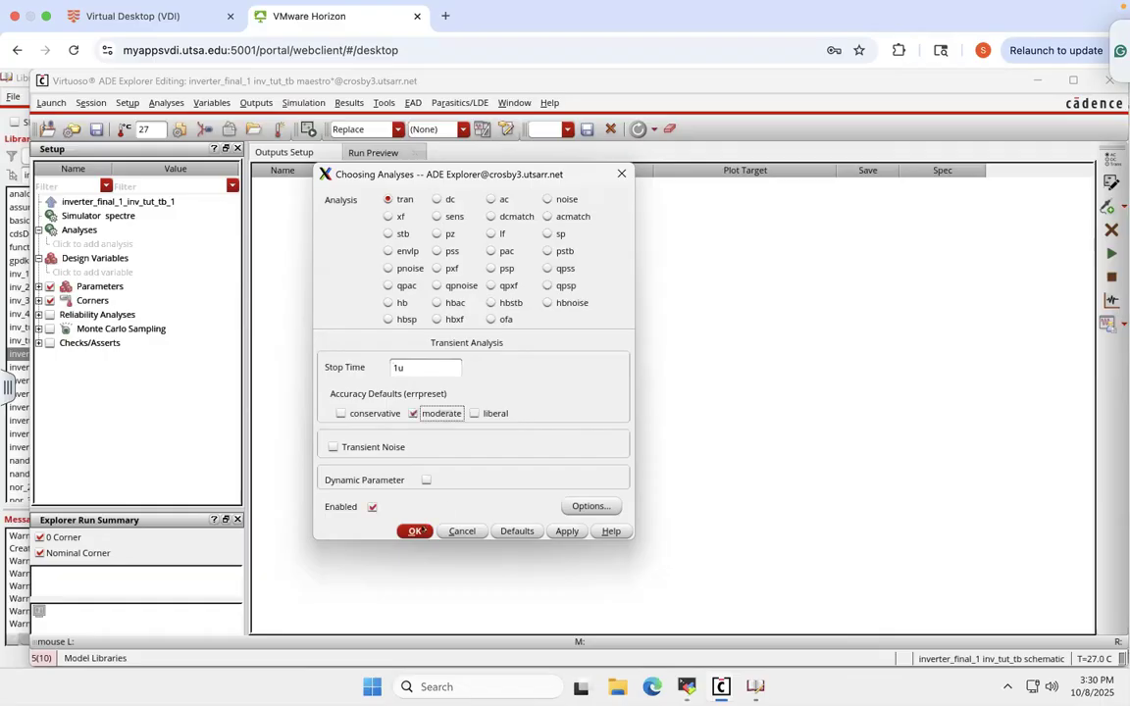
{"action": "left_click", "coordinate": [414, 530]}
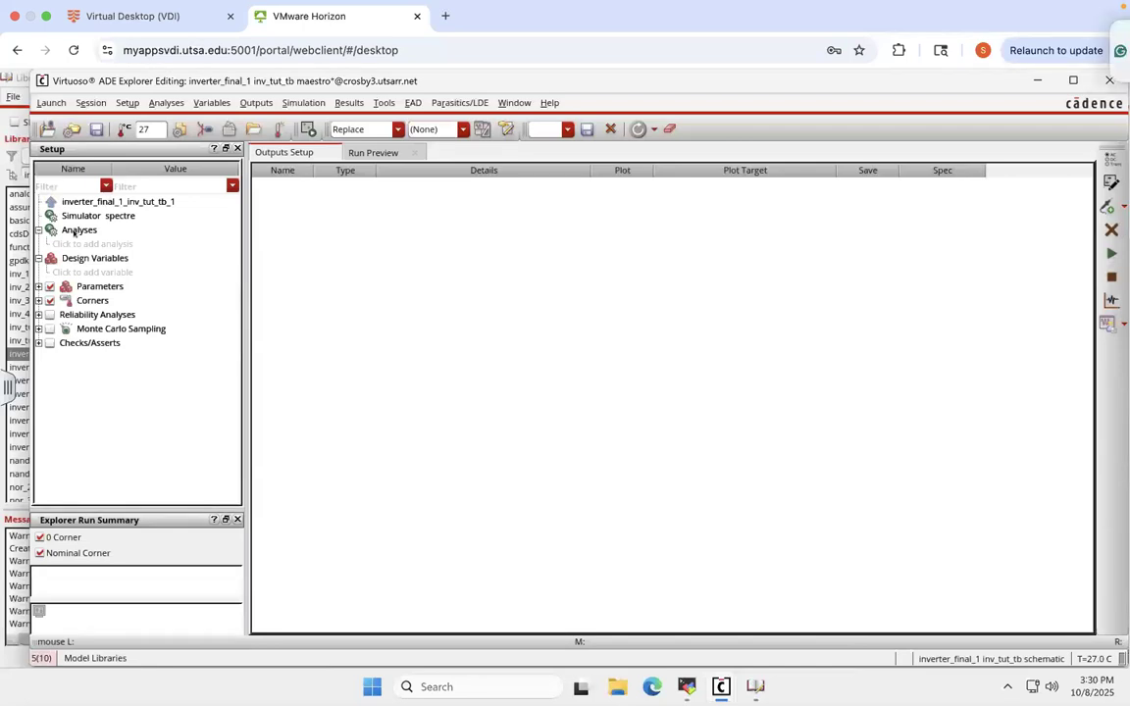
- Review the simulation's environment options, including the switch and stop view lists, and accept them as they are
{"action": "left_click", "coordinate": [74, 232]}
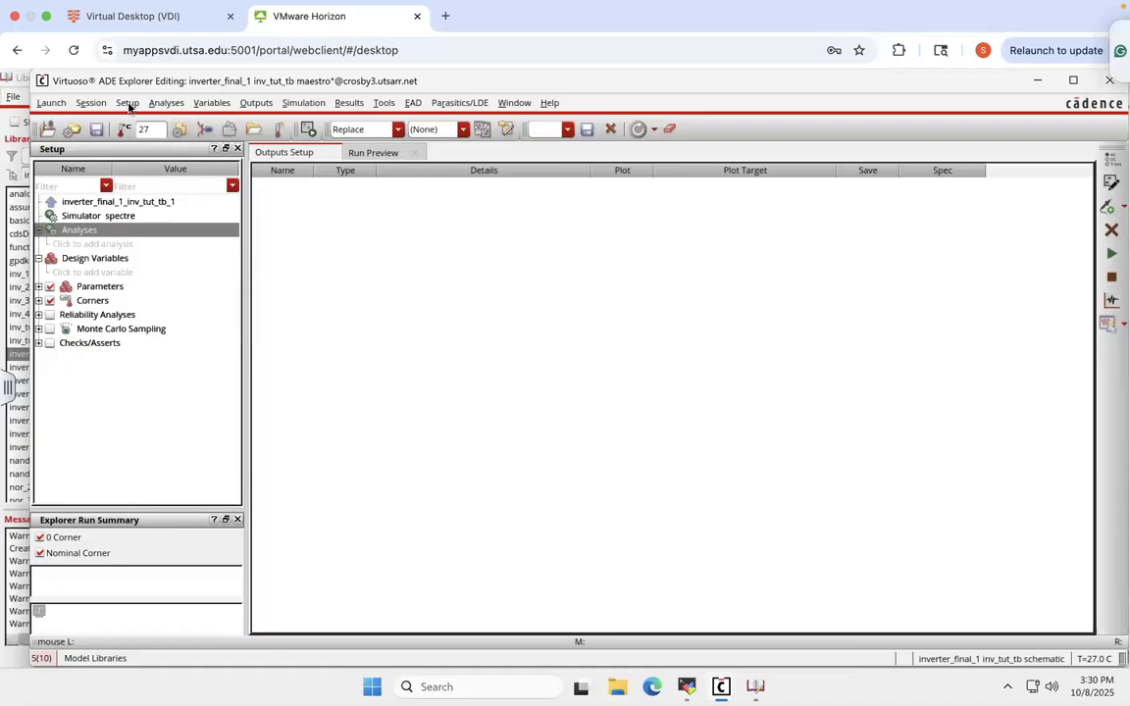
{"action": "left_click", "coordinate": [128, 103]}
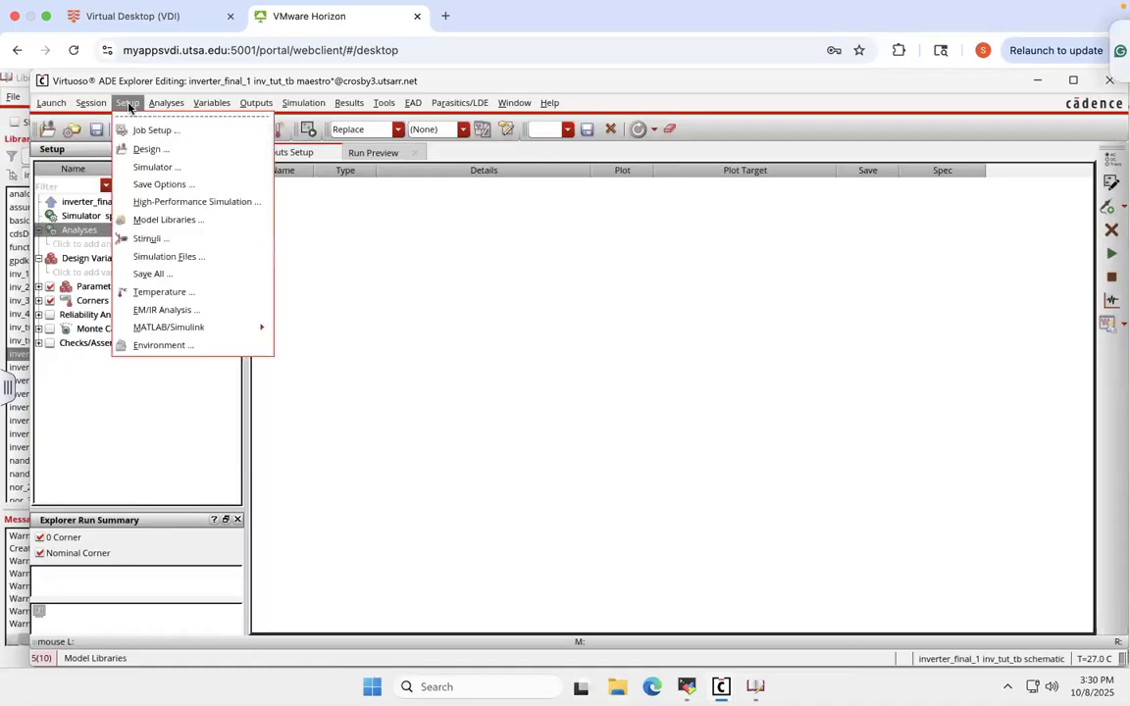
{"action": "left_click", "coordinate": [161, 347]}
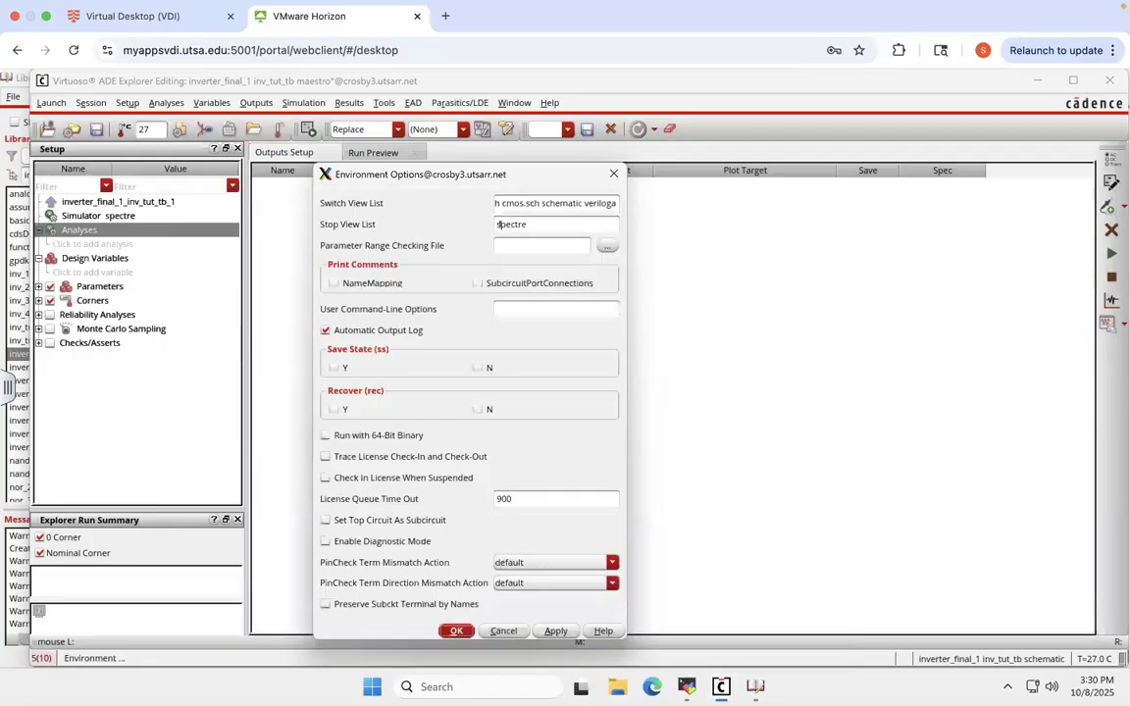
{"action": "left_click", "coordinate": [457, 630]}
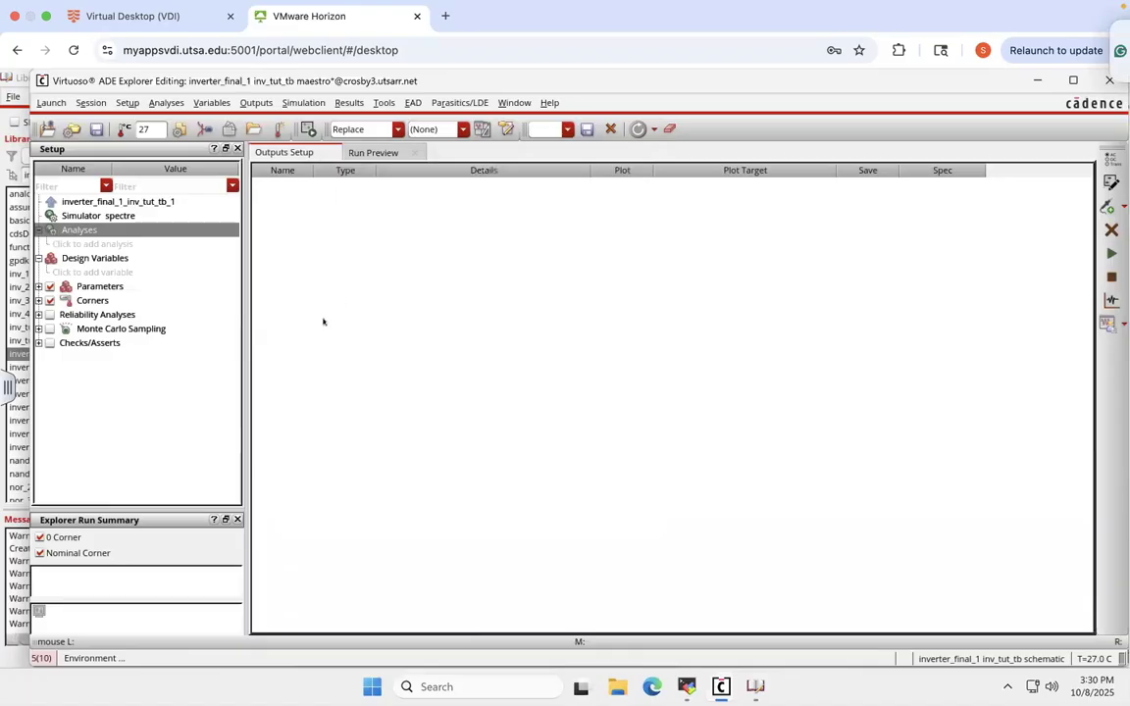
- Switch the inv_tut_tb maestro view to ADE Assembler, then return it to ADE Explorer
{"action": "left_click", "coordinate": [85, 202]}
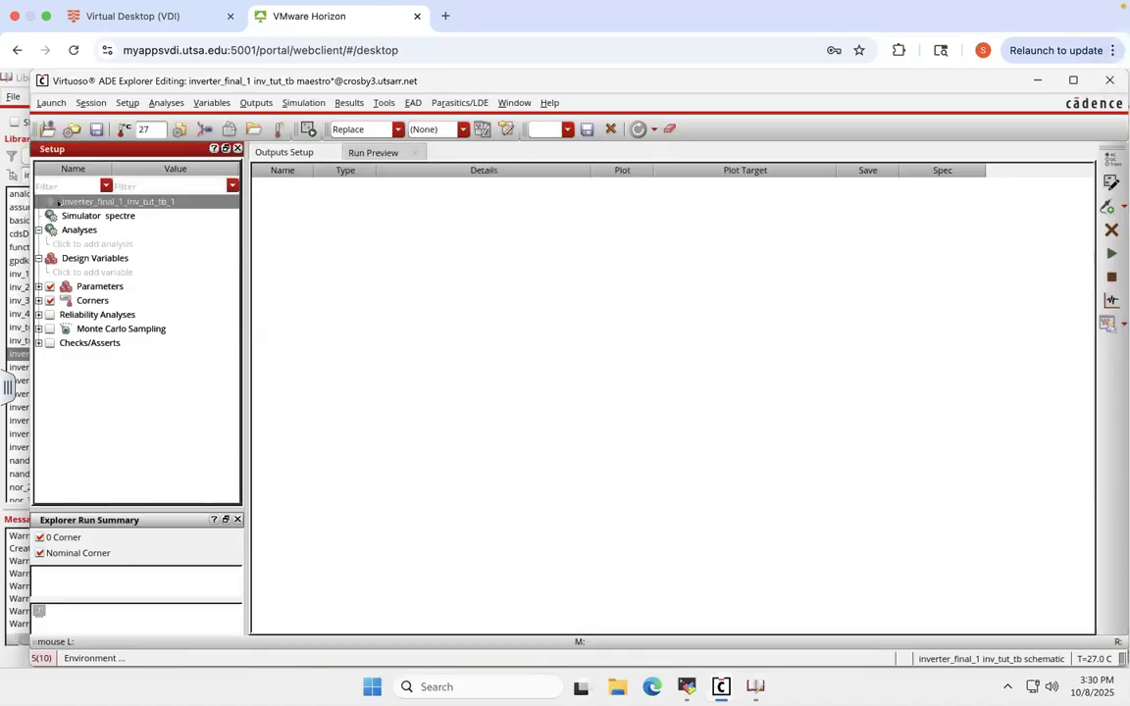
{"action": "left_click", "coordinate": [84, 202]}
{"action": "left_click", "coordinate": [50, 202]}
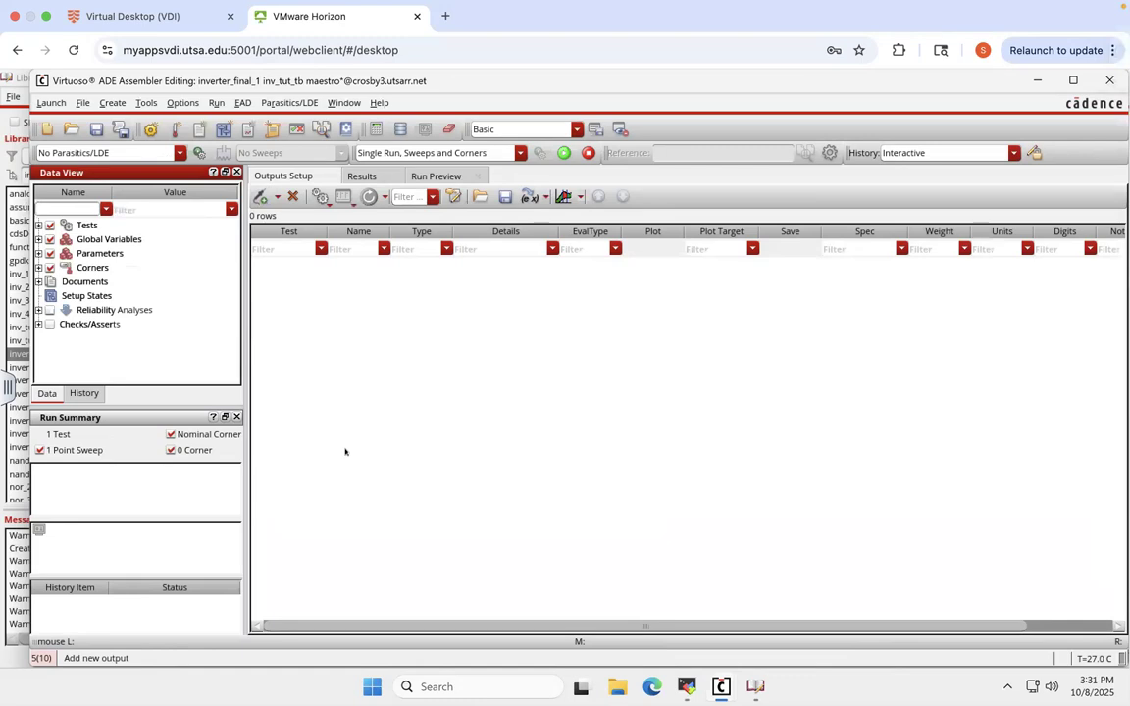
{"action": "left_click", "coordinate": [1110, 82]}
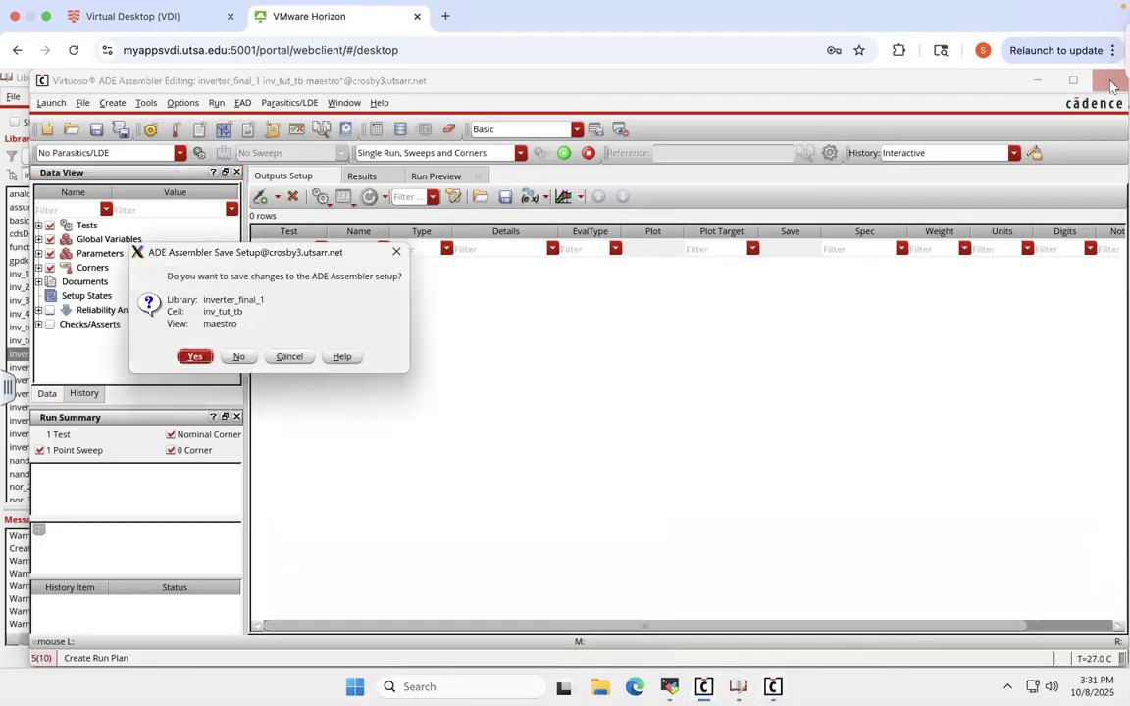
{"action": "left_click", "coordinate": [396, 252]}
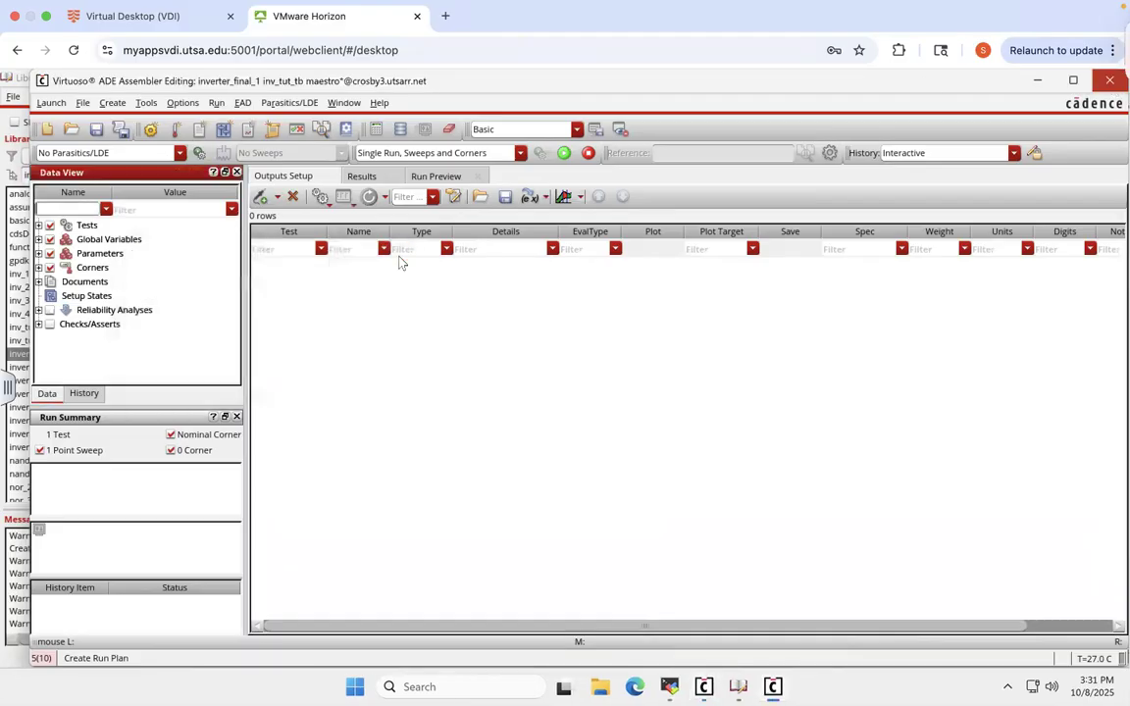
{"action": "left_click", "coordinate": [51, 103]}
{"action": "left_click", "coordinate": [74, 118]}
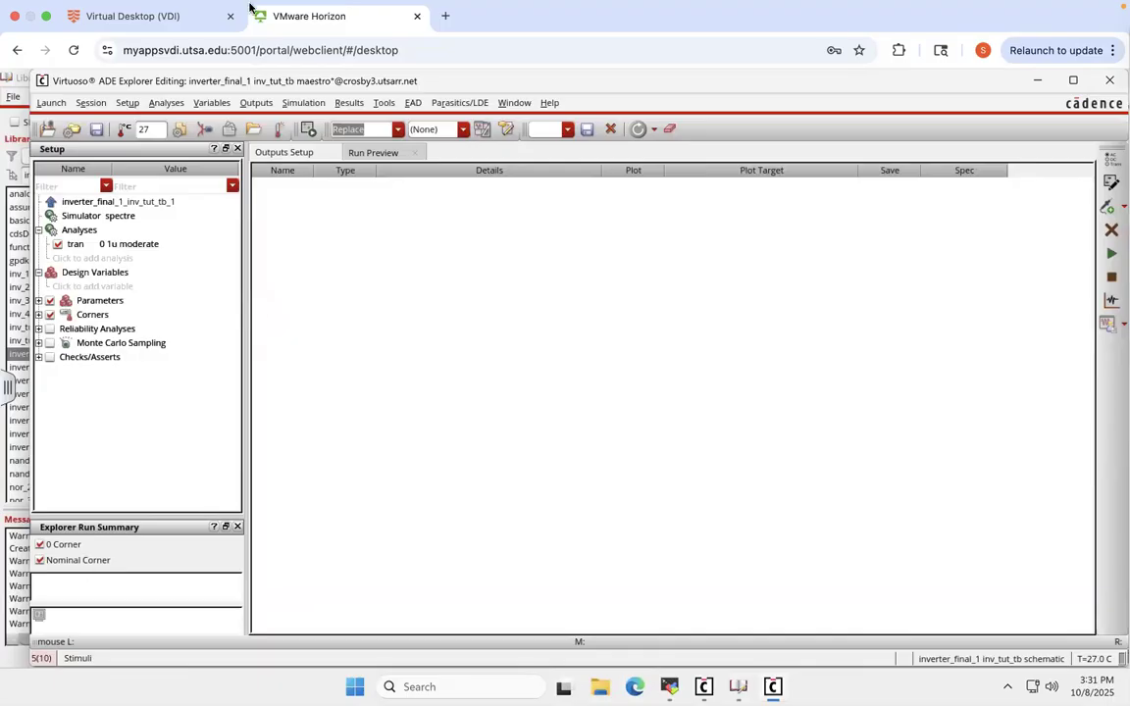
- Open the model library setup, enable a new global model file entry and start browsing for its file
{"action": "left_click", "coordinate": [127, 103]}
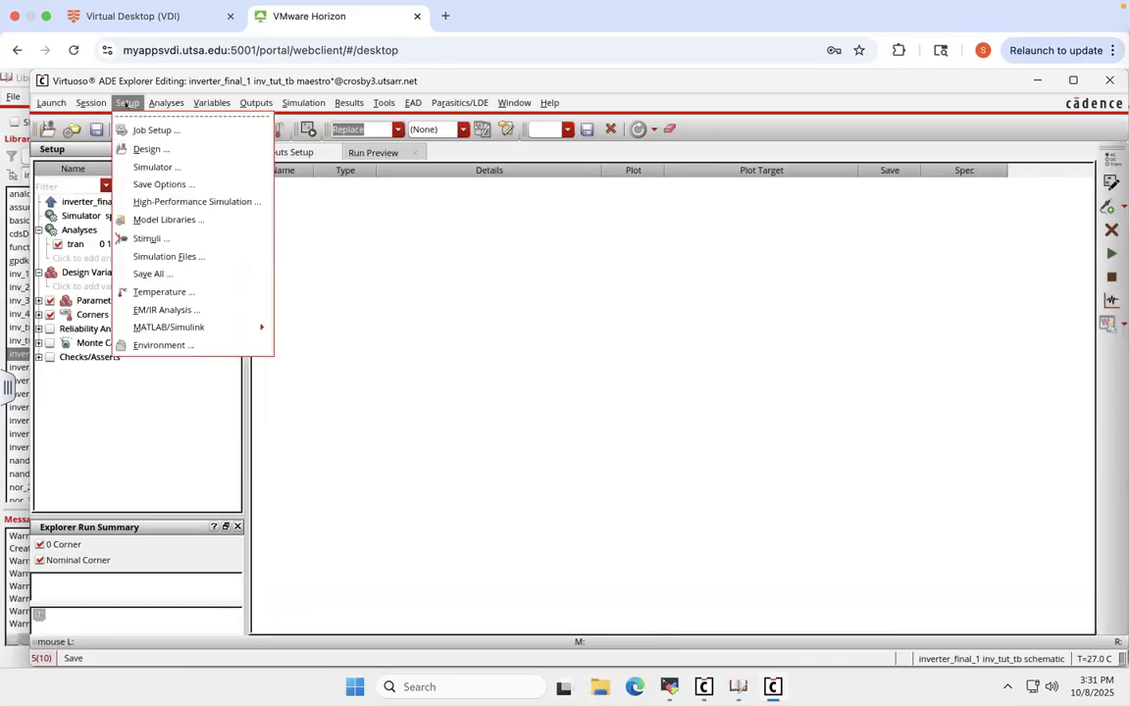
{"action": "left_click", "coordinate": [157, 220]}
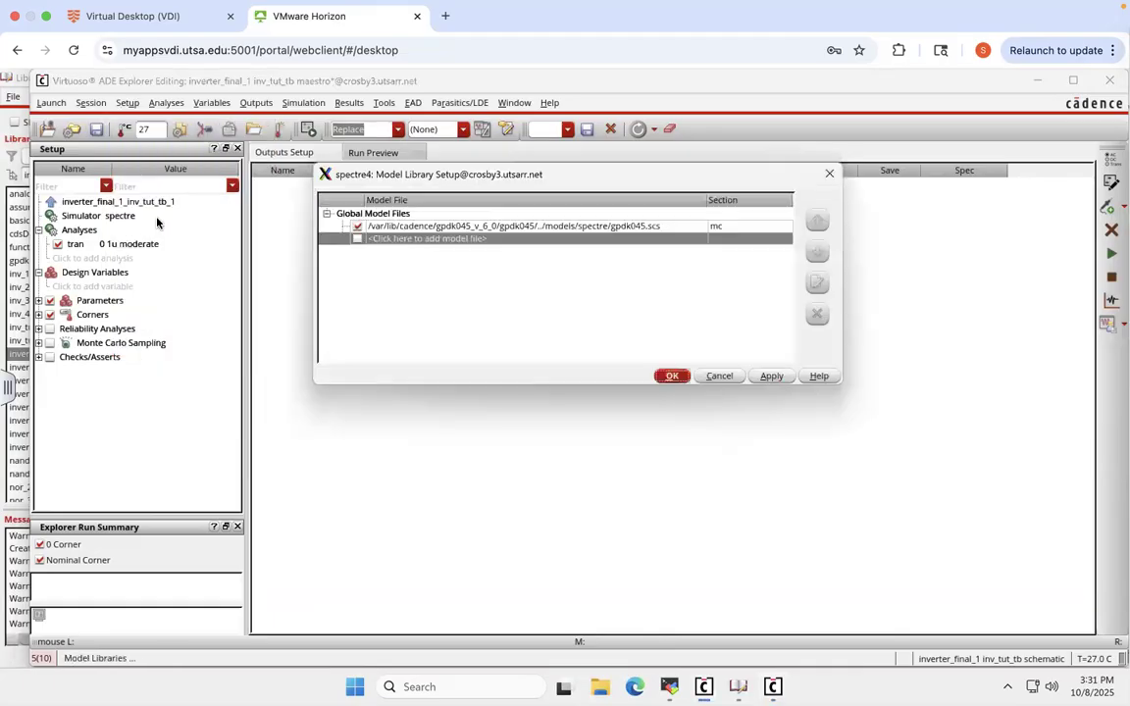
{"action": "left_click", "coordinate": [357, 239]}
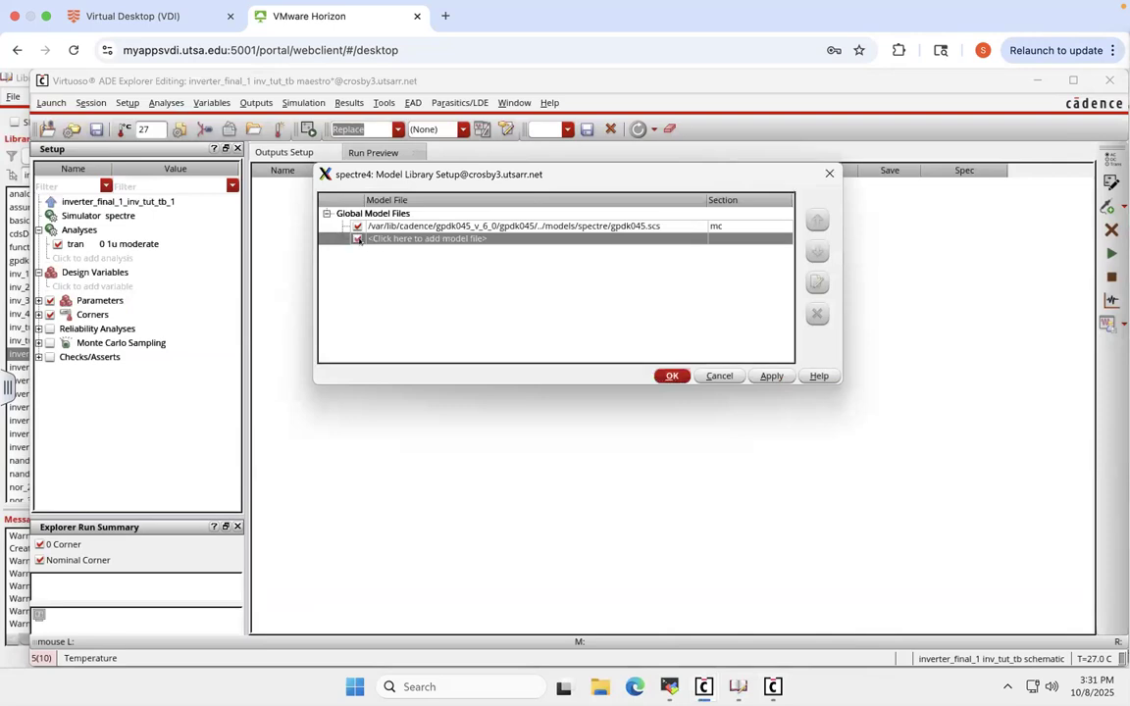
{"action": "left_click", "coordinate": [560, 239]}
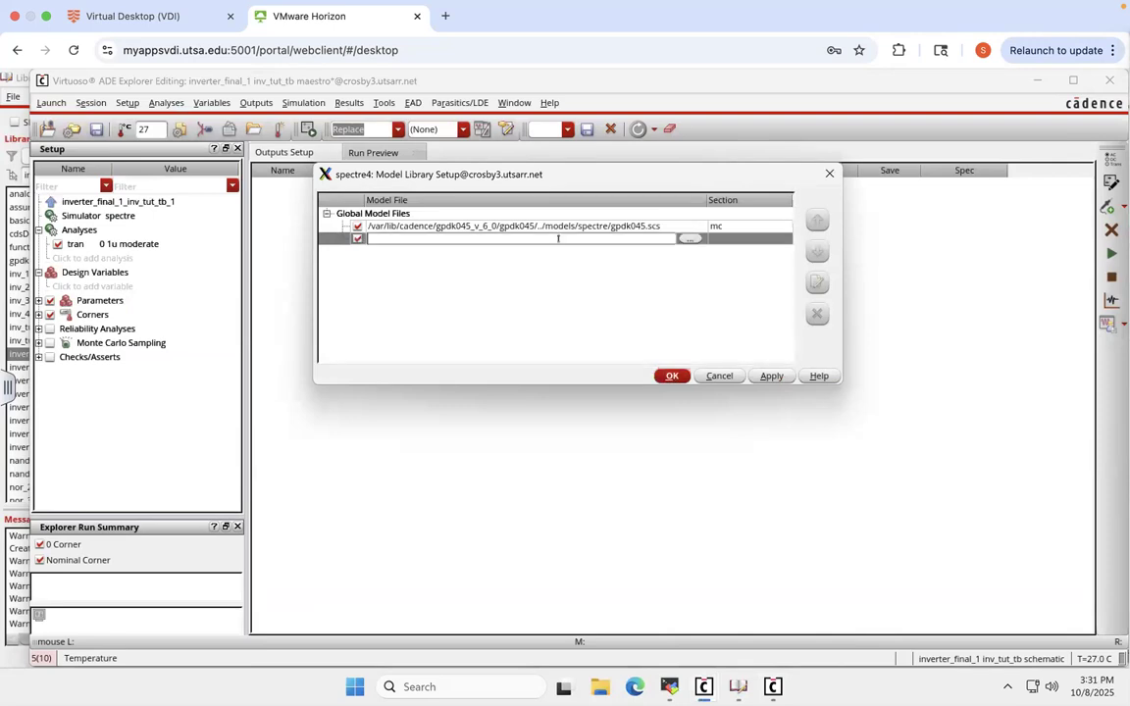
{"action": "left_click", "coordinate": [691, 238]}
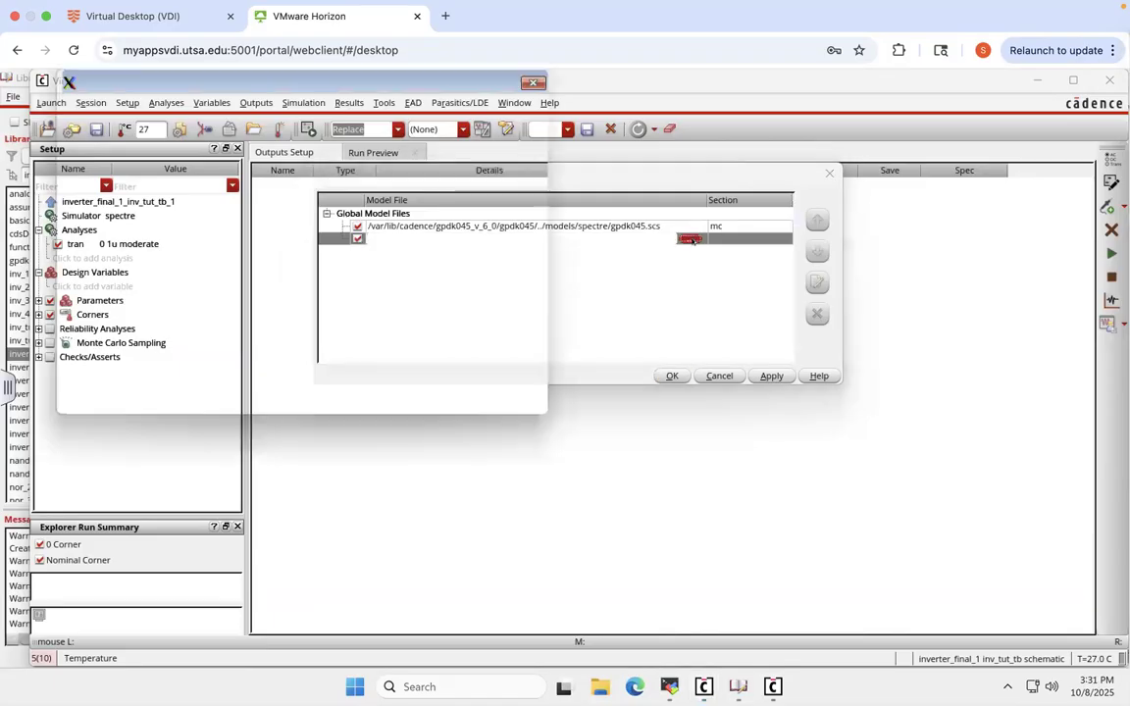
{"action": "left_click_drag", "start_coordinate": [272, 82], "coordinate": [527, 151]}
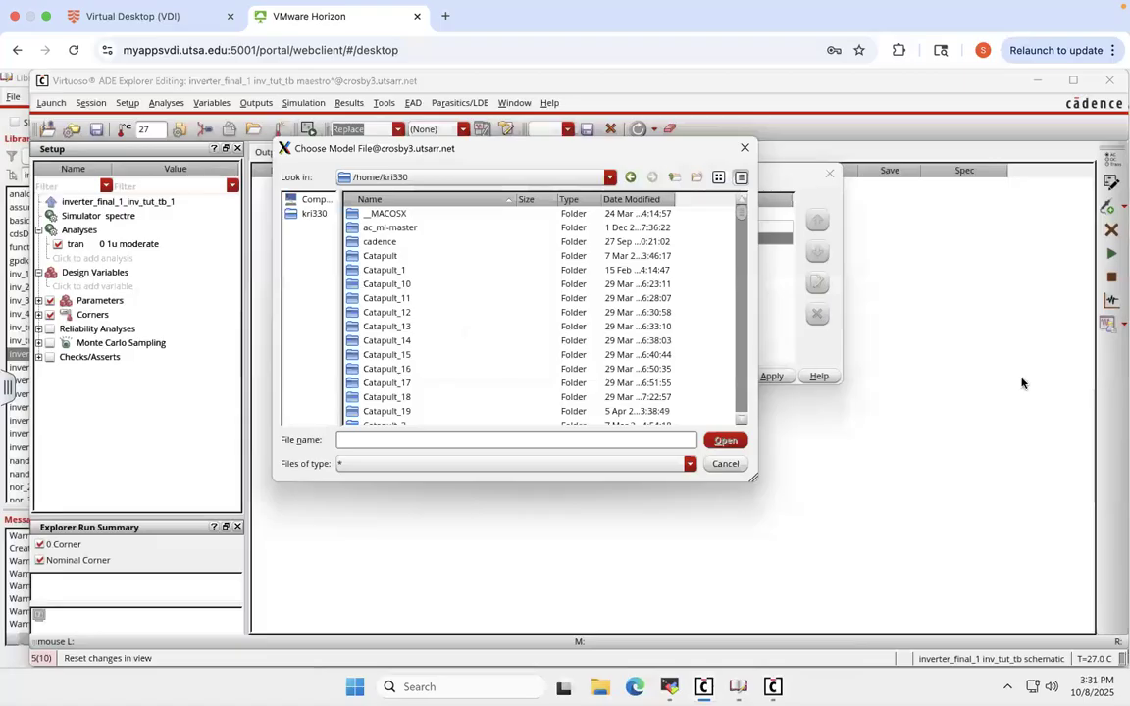
- Choose allModels_spectre.scs from the home folder as the new entry's model file
{"action": "left_click", "coordinate": [741, 369]}
{"action": "left_click", "coordinate": [740, 366]}
{"action": "left_click", "coordinate": [740, 366]}
{"action": "left_click", "coordinate": [741, 366]}
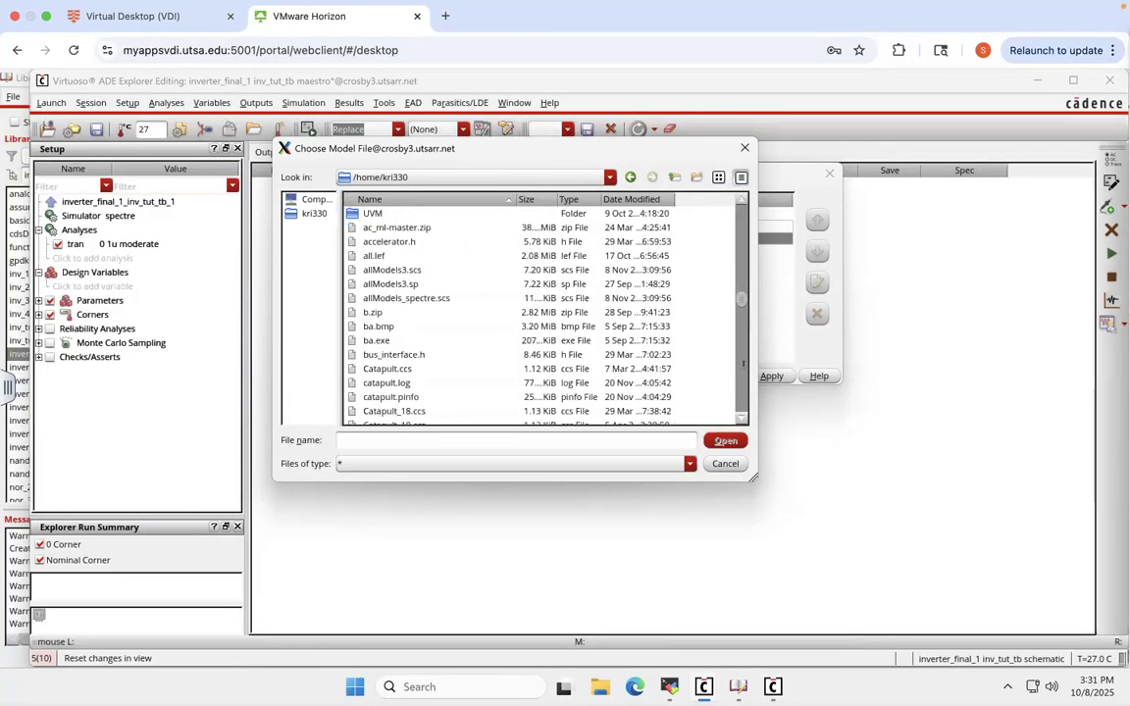
{"action": "left_click", "coordinate": [742, 365]}
{"action": "left_click", "coordinate": [742, 365]}
{"action": "left_click", "coordinate": [742, 365]}
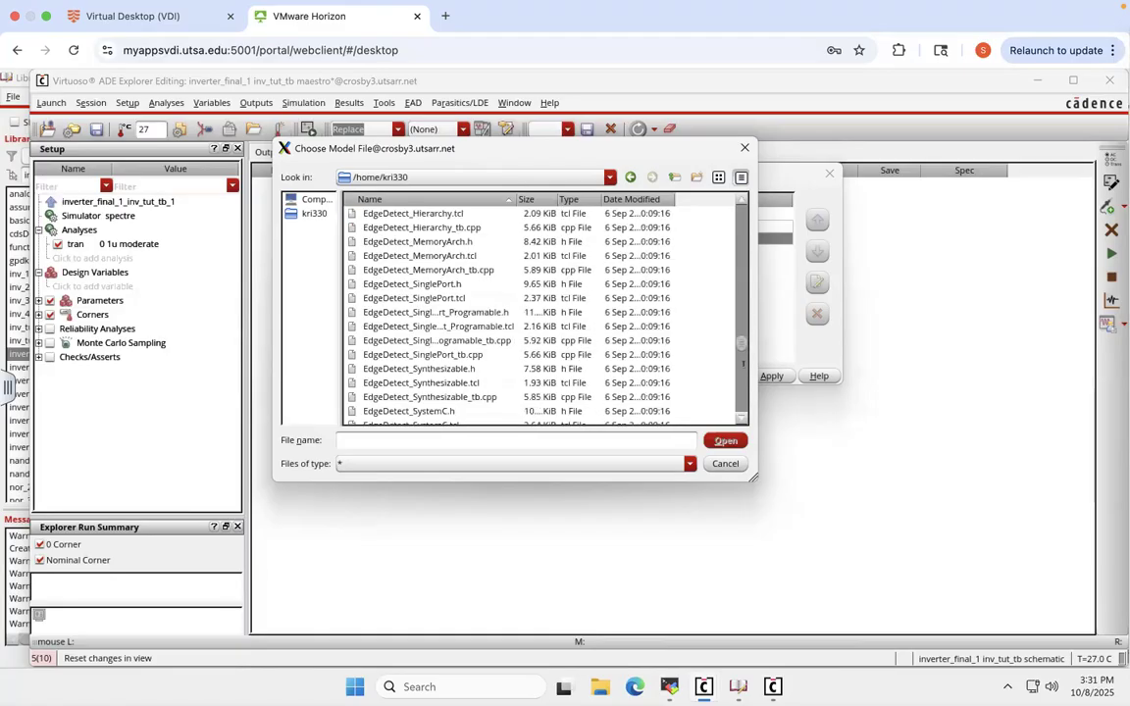
{"action": "left_click", "coordinate": [742, 365]}
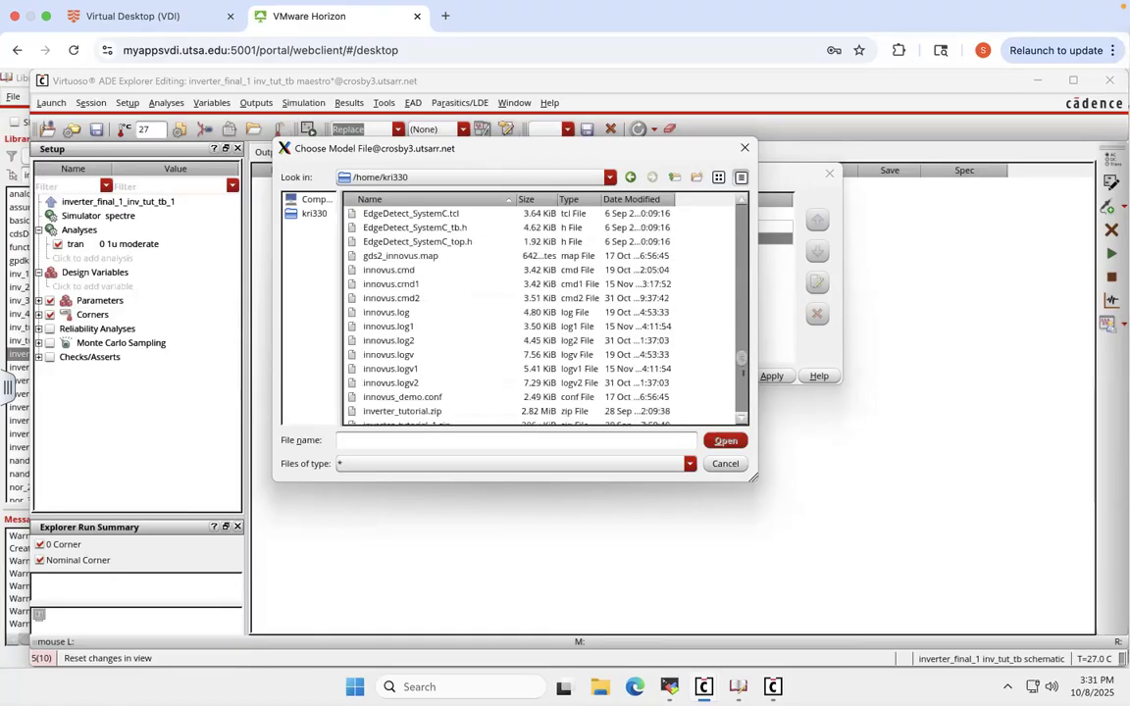
{"action": "left_click", "coordinate": [742, 407]}
{"action": "left_click", "coordinate": [742, 407]}
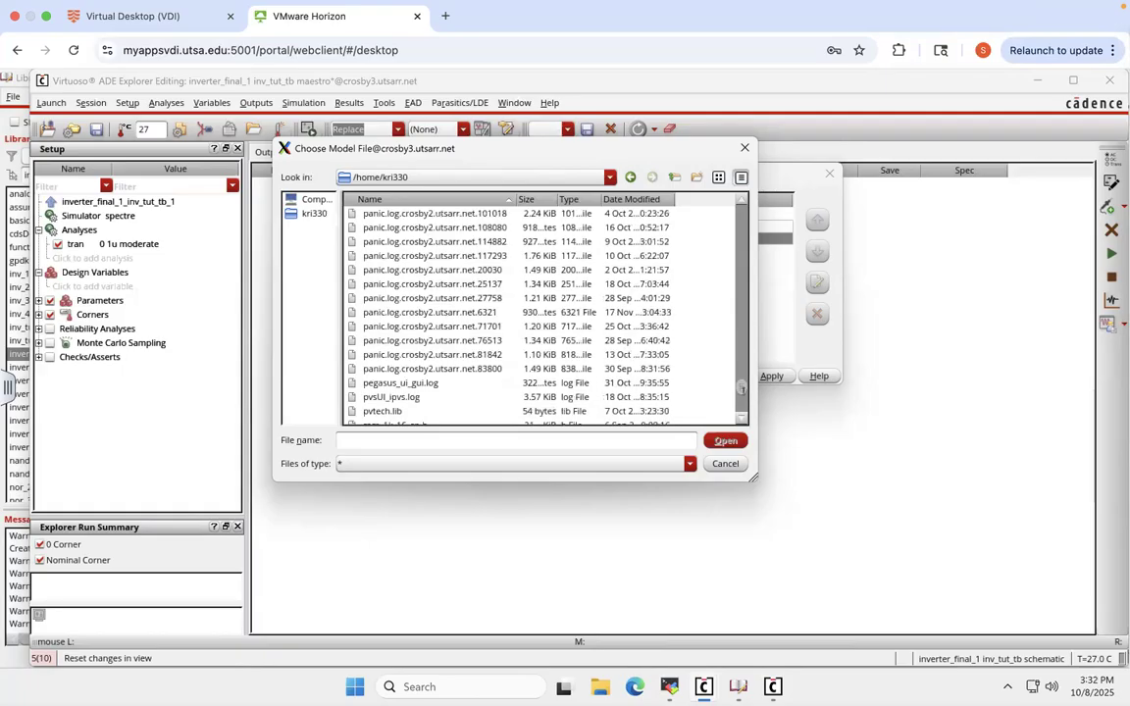
{"action": "left_click_drag", "start_coordinate": [753, 477], "coordinate": [552, 514]}
{"action": "left_click_drag", "start_coordinate": [556, 373], "coordinate": [1003, 383]}
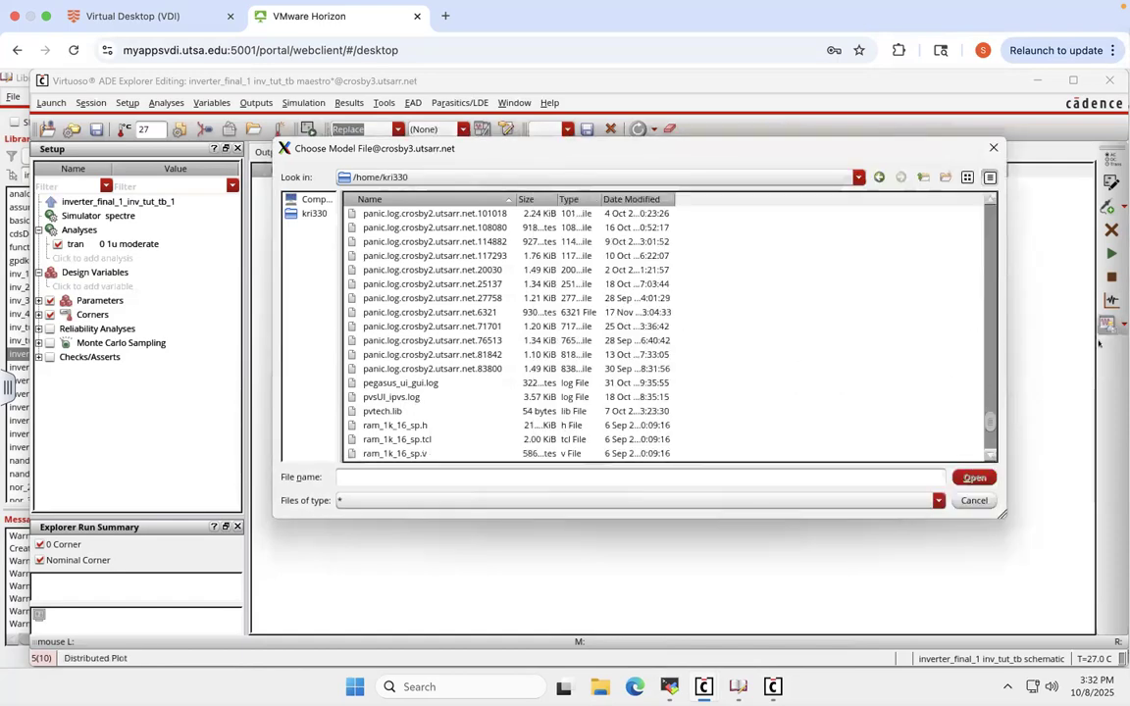
{"action": "left_click", "coordinate": [990, 455]}
{"action": "left_click", "coordinate": [991, 455]}
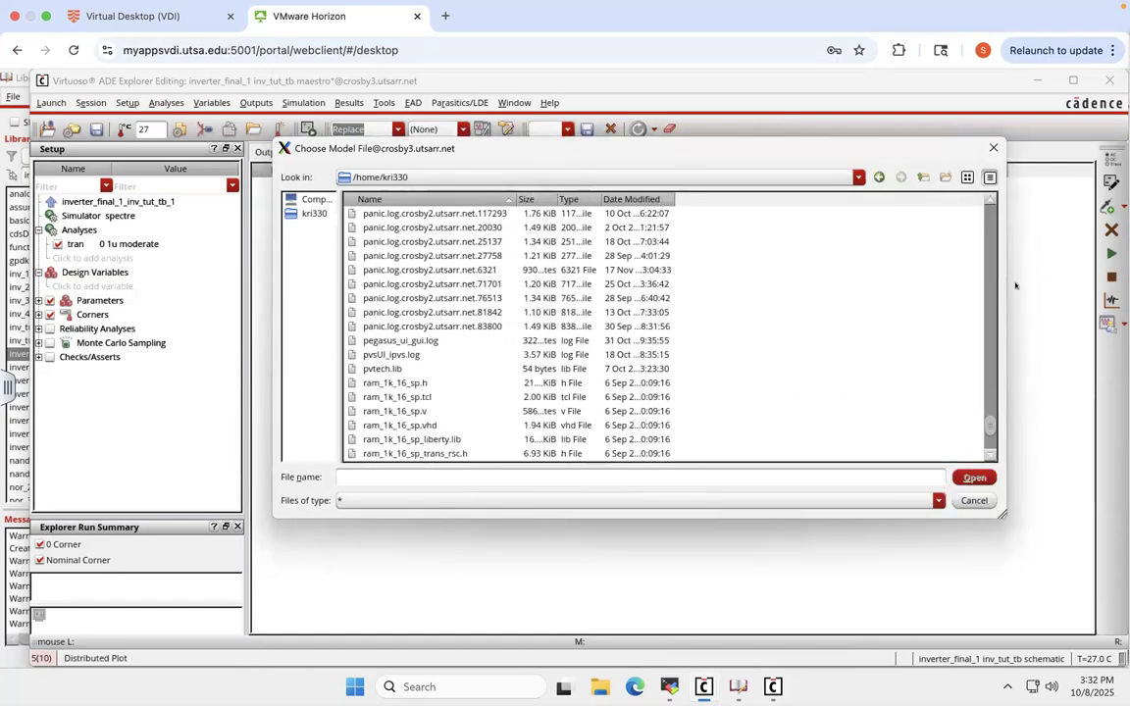
{"action": "left_click", "coordinate": [994, 231]}
{"action": "left_click", "coordinate": [994, 232]}
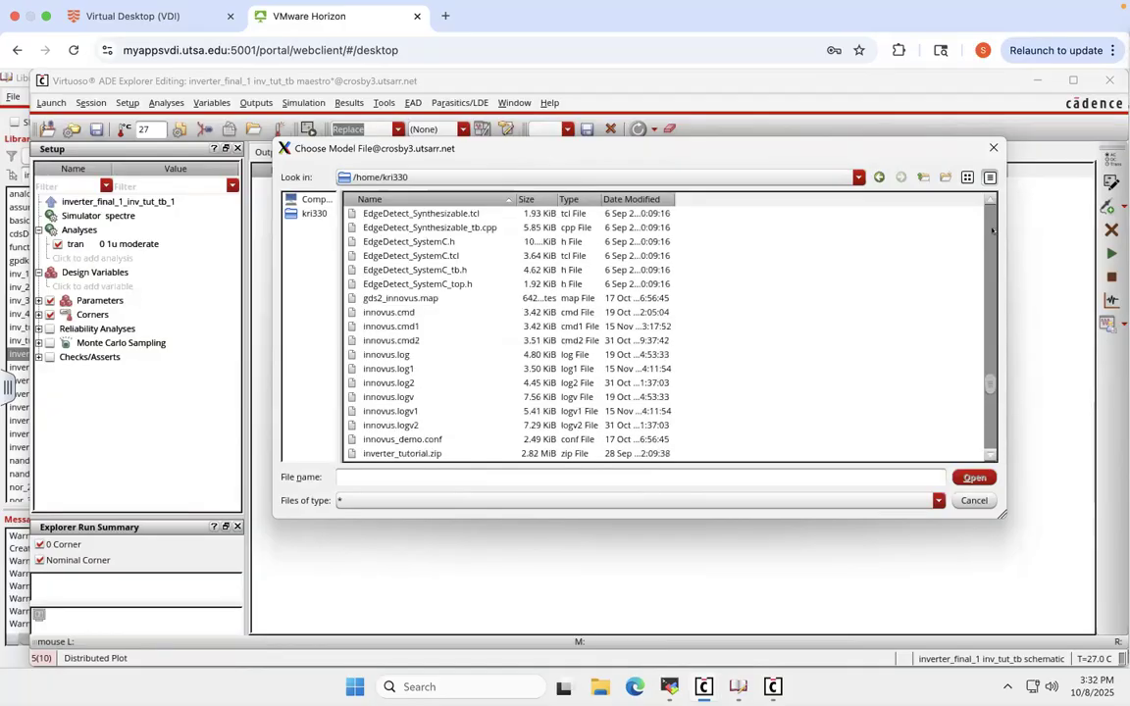
{"action": "left_click", "coordinate": [993, 231]}
{"action": "left_click", "coordinate": [991, 231]}
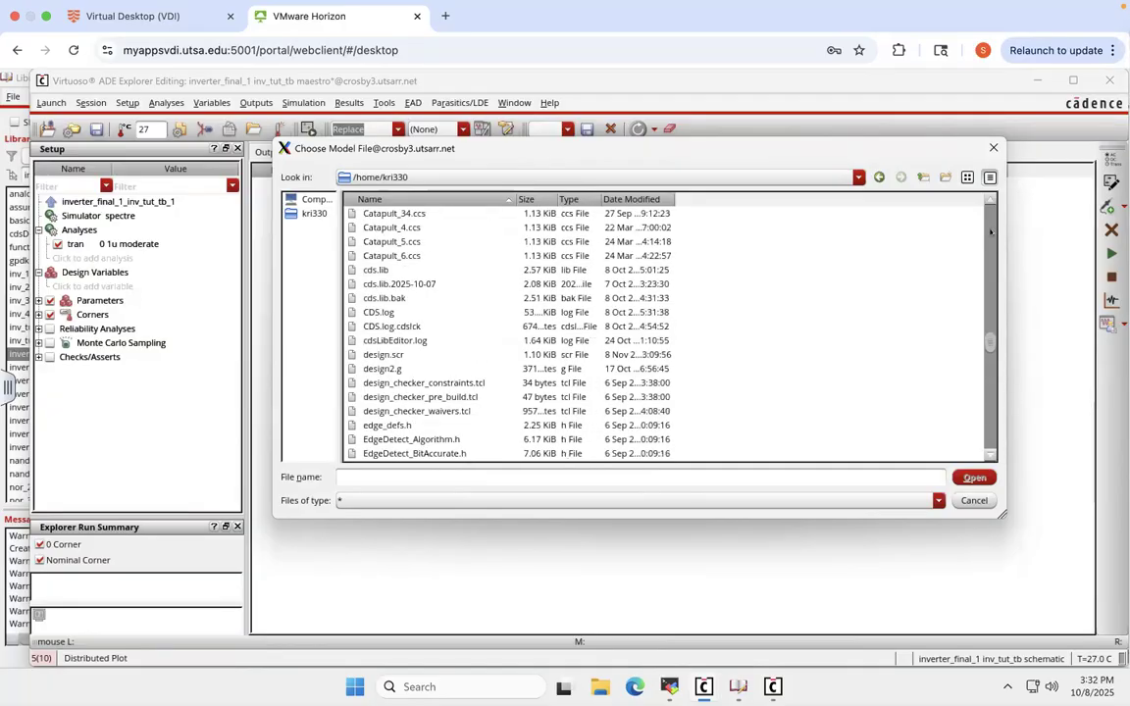
{"action": "left_click", "coordinate": [991, 231]}
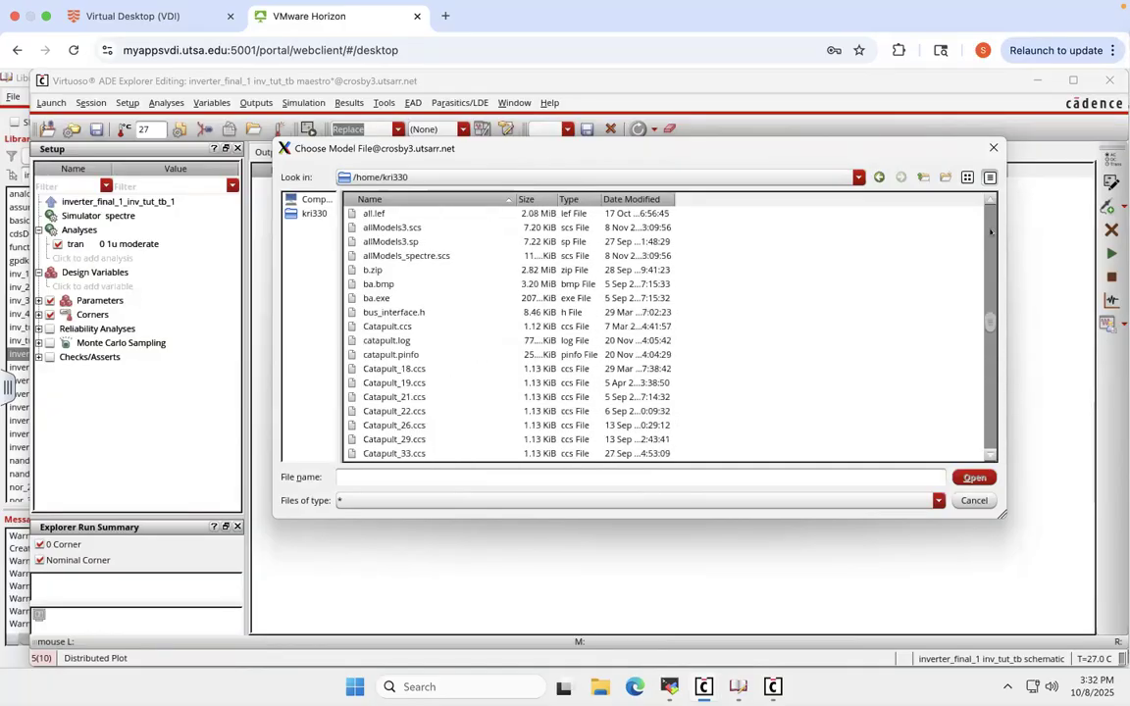
{"action": "left_click", "coordinate": [402, 256]}
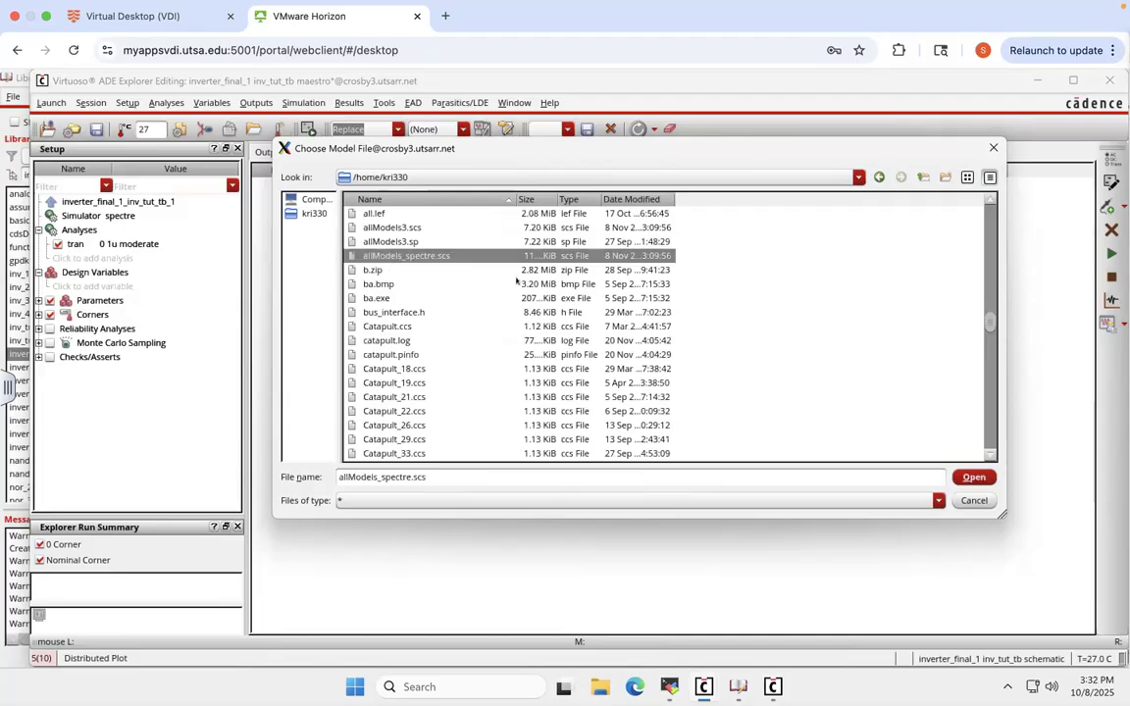
{"action": "left_click", "coordinate": [974, 477]}
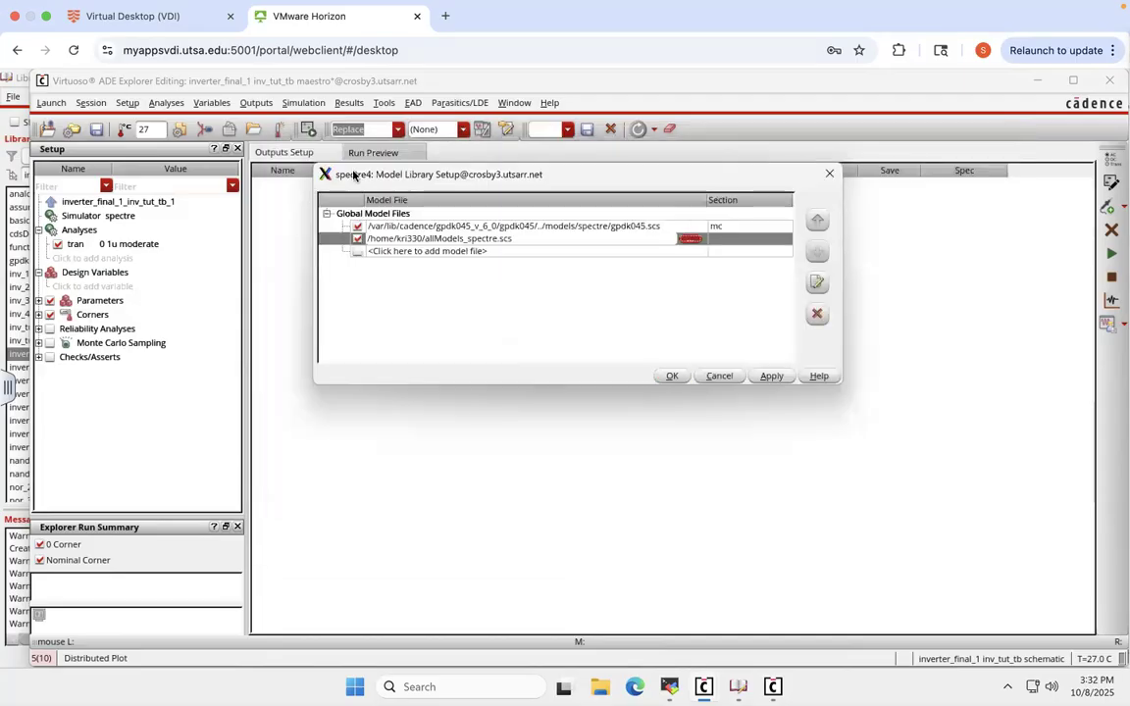
- Add allModels3.sp from the home folder as another global model file
{"action": "left_click", "coordinate": [686, 254]}
{"action": "left_click", "coordinate": [691, 251]}
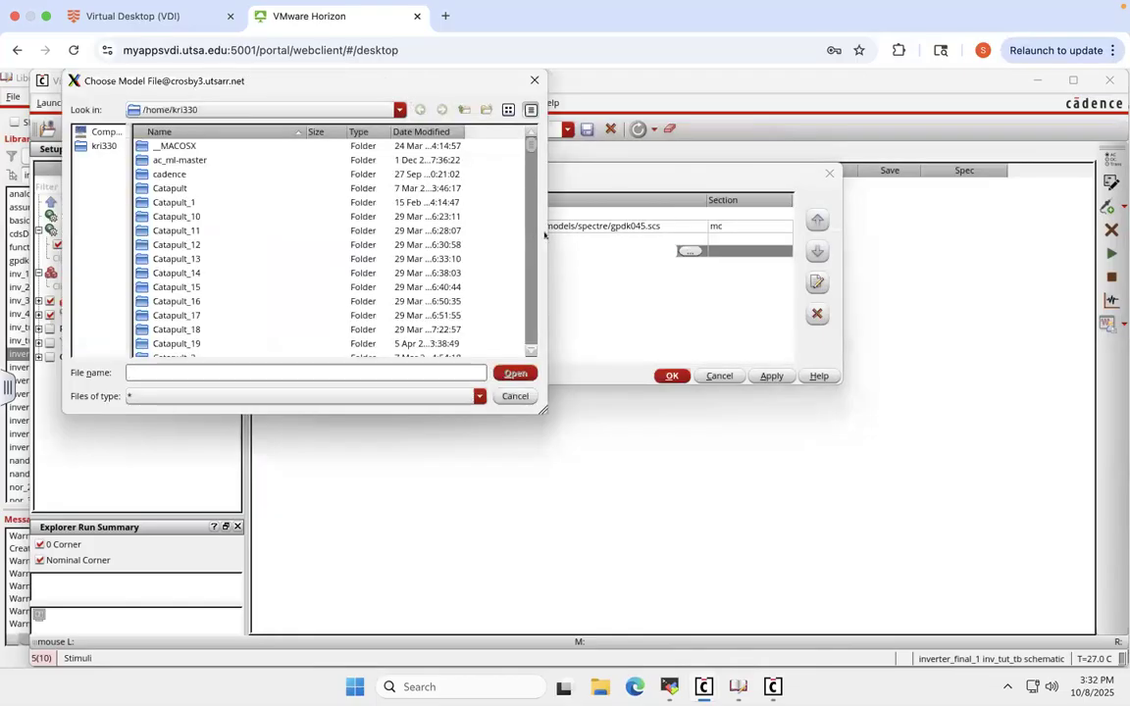
{"action": "scroll", "coordinate": [529, 237], "scroll_direction": "down", "scroll_amount": 10}
{"action": "scroll", "coordinate": [529, 237], "scroll_direction": "down", "scroll_amount": 10}
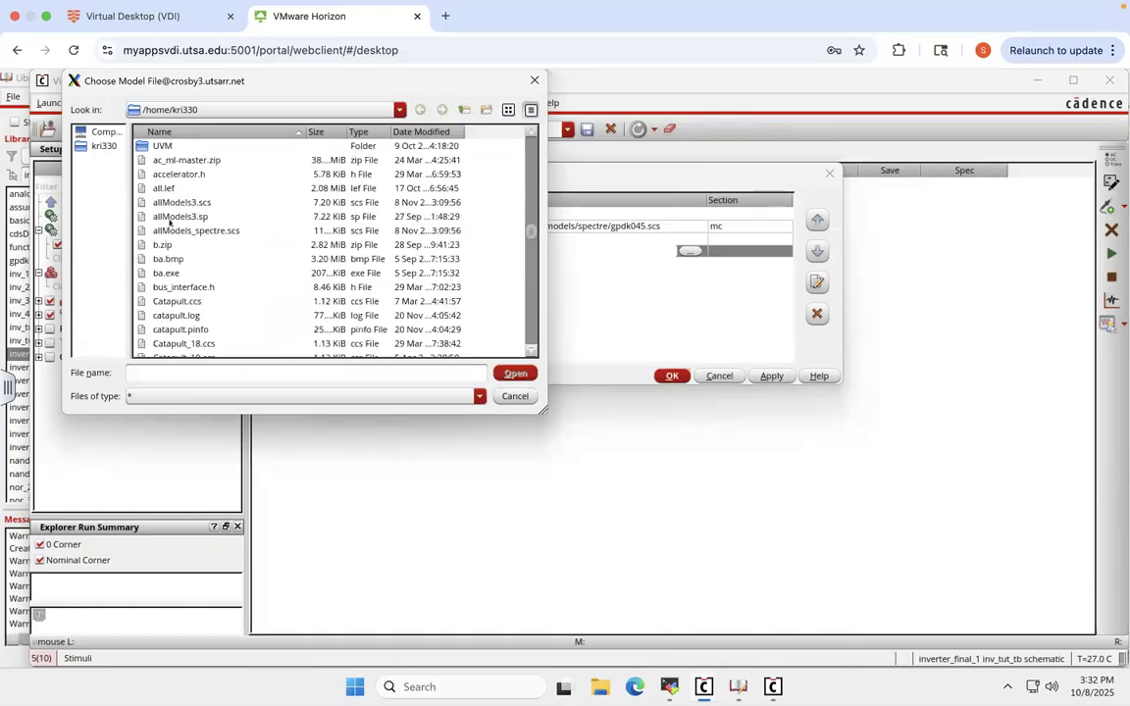
{"action": "left_click", "coordinate": [171, 217]}
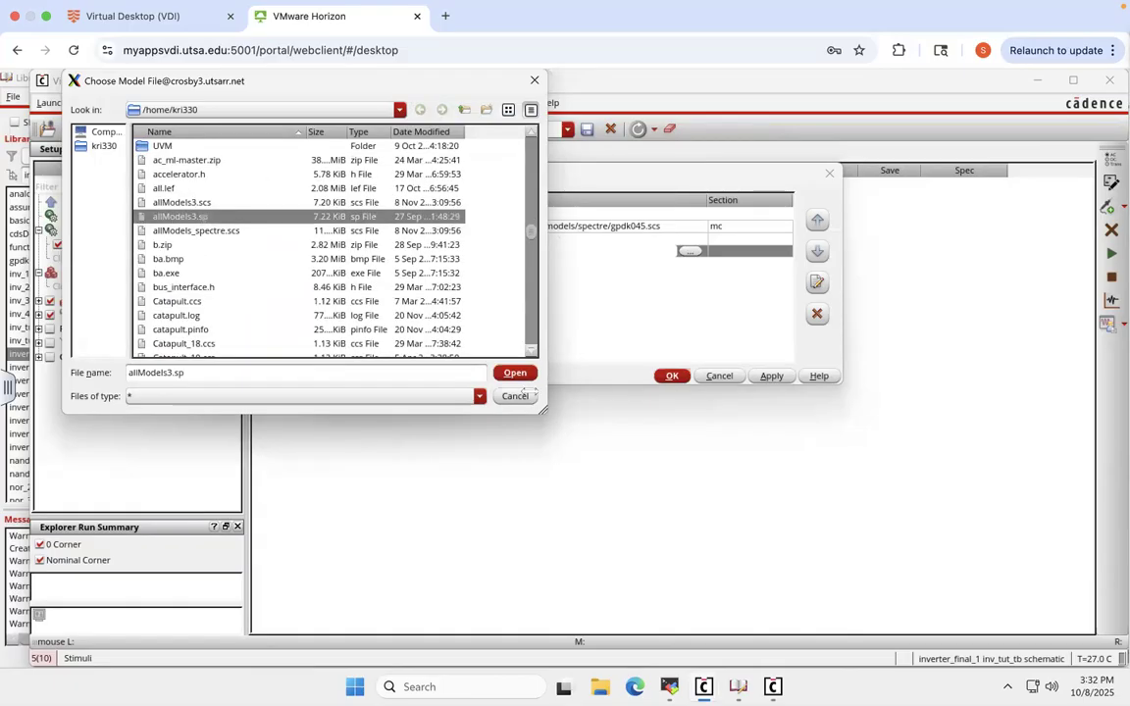
{"action": "left_click", "coordinate": [515, 374]}
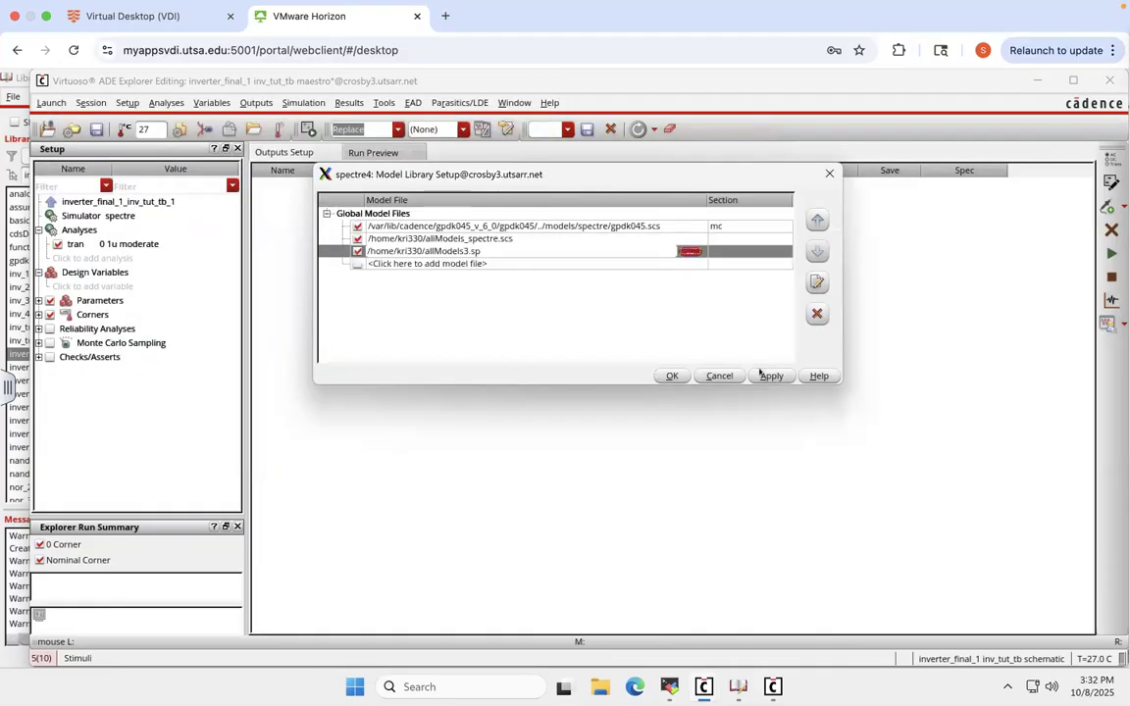
- Apply and accept the model library setup, and save the maestro view
{"action": "left_click", "coordinate": [772, 376]}
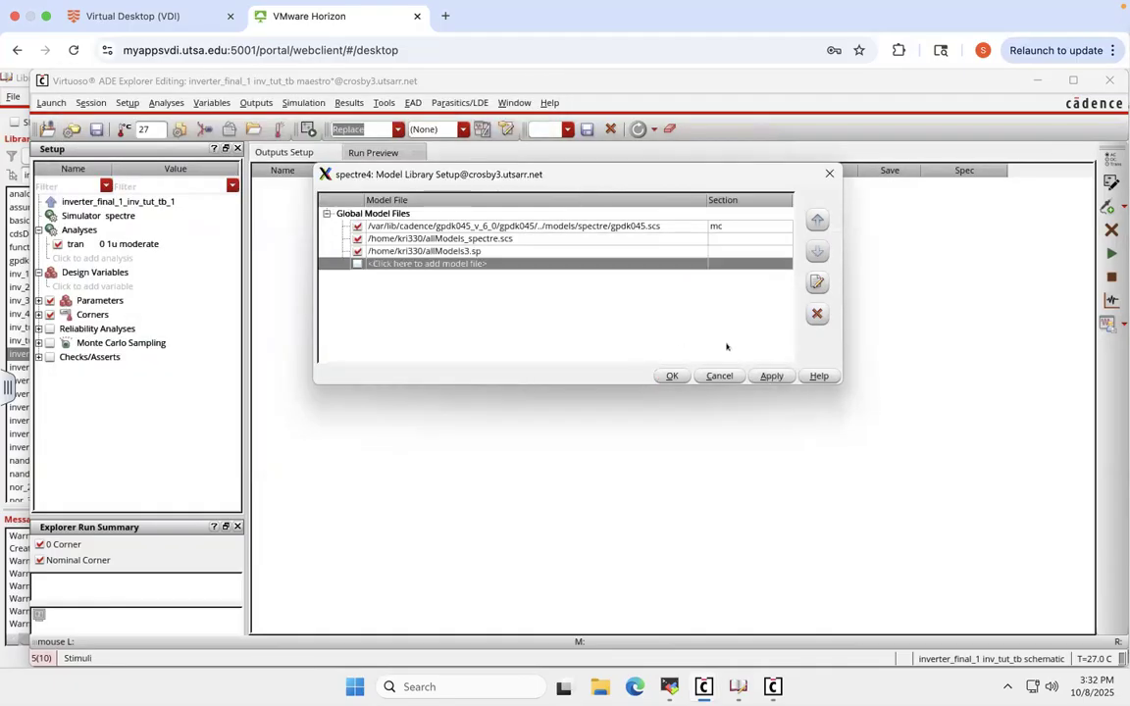
{"action": "left_click", "coordinate": [672, 376]}
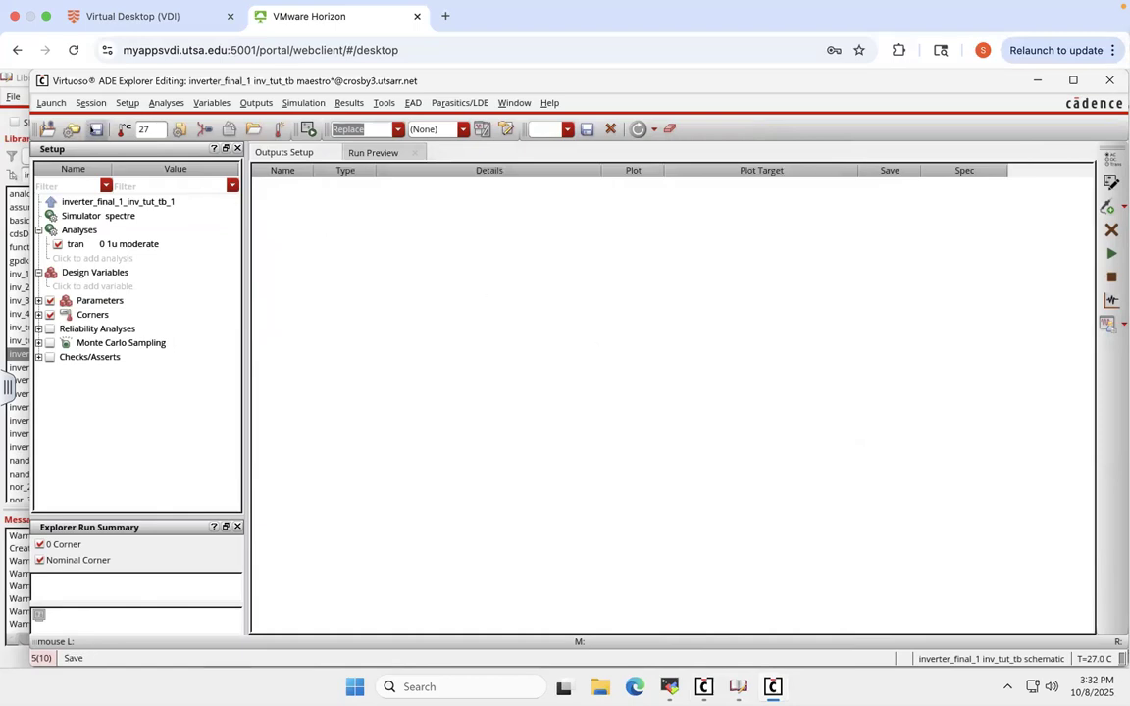
{"action": "left_click", "coordinate": [96, 129]}
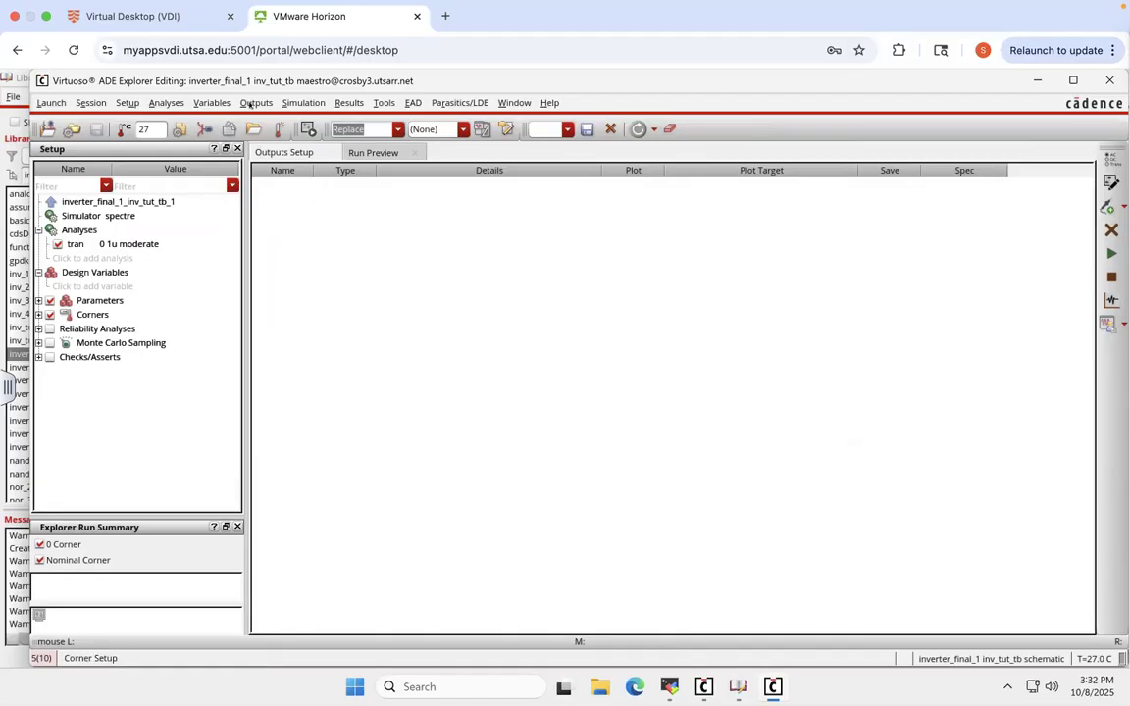
- Try to select the inverter's input and output wires on the schematic as outputs to be plotted
{"action": "left_click", "coordinate": [254, 103]}
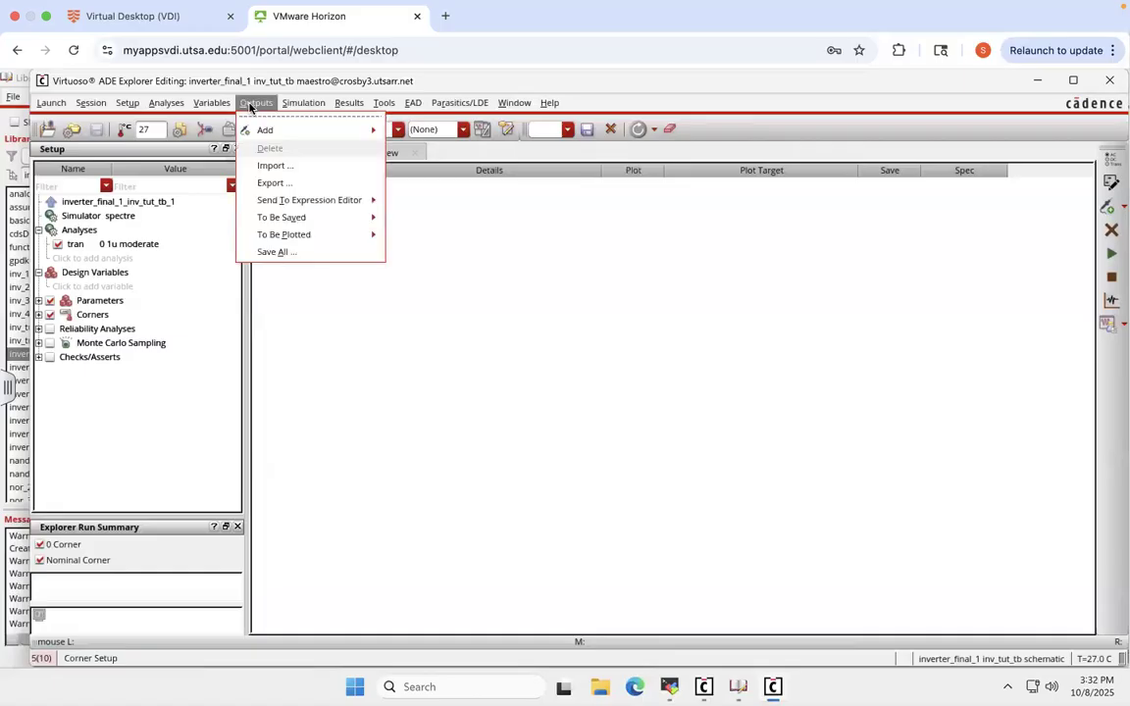
{"action": "mouse_move", "coordinate": [307, 239]}
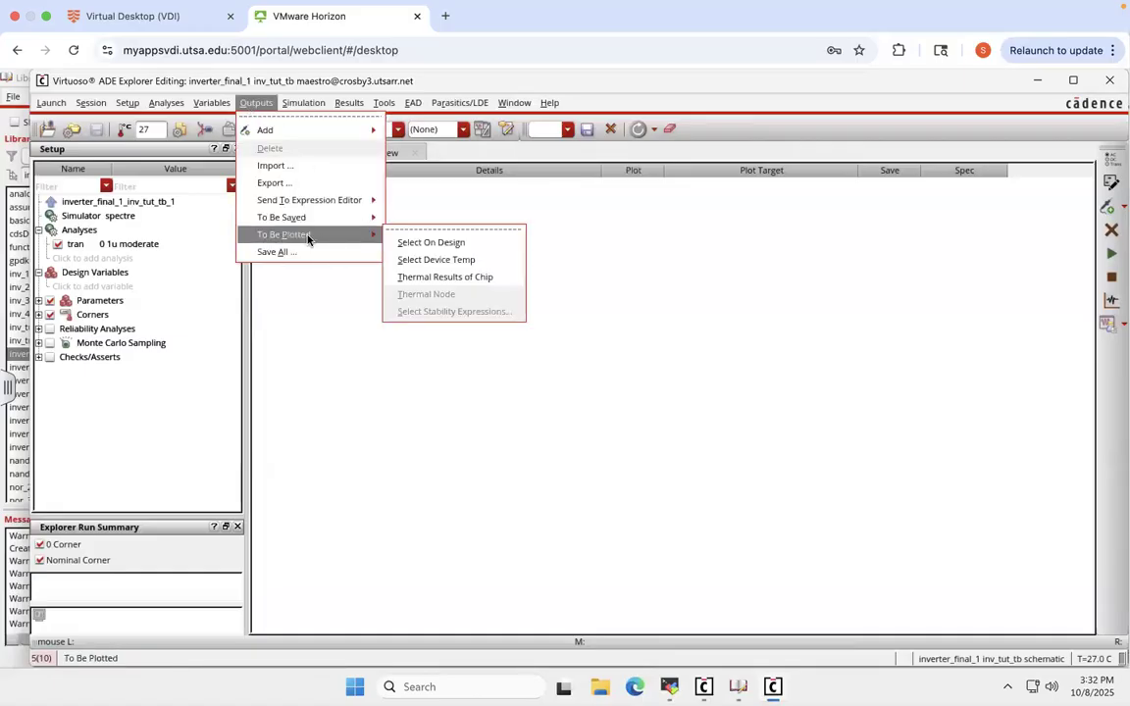
{"action": "left_click", "coordinate": [425, 243]}
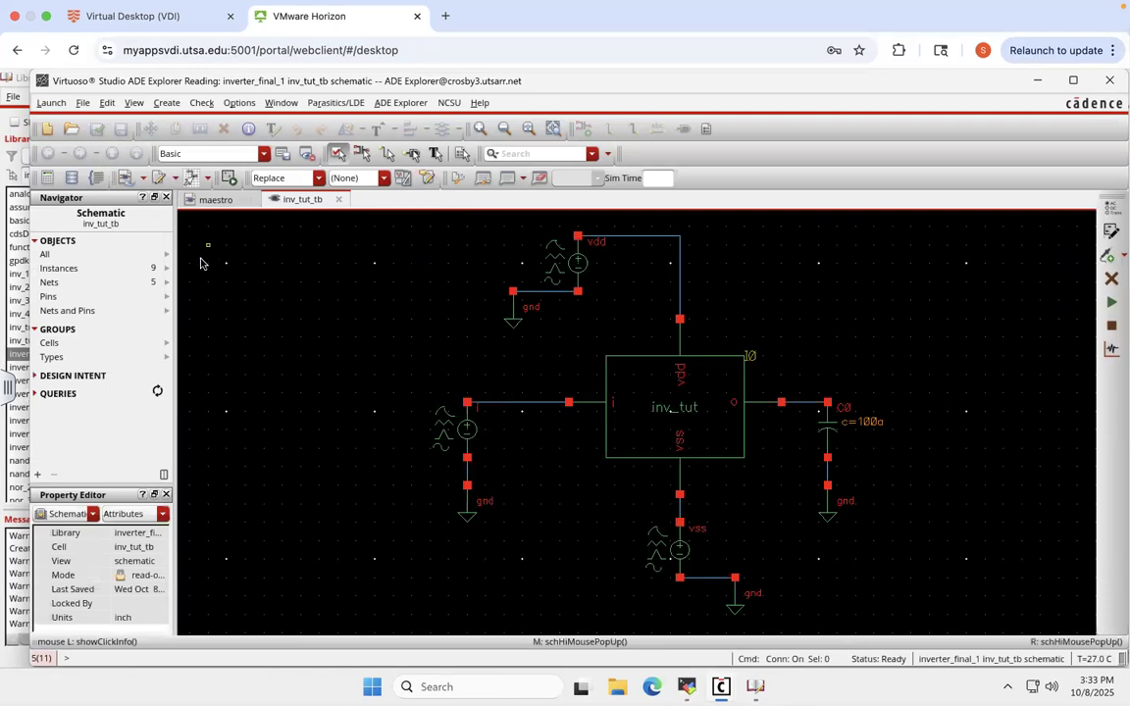
{"action": "left_click", "coordinate": [508, 405]}
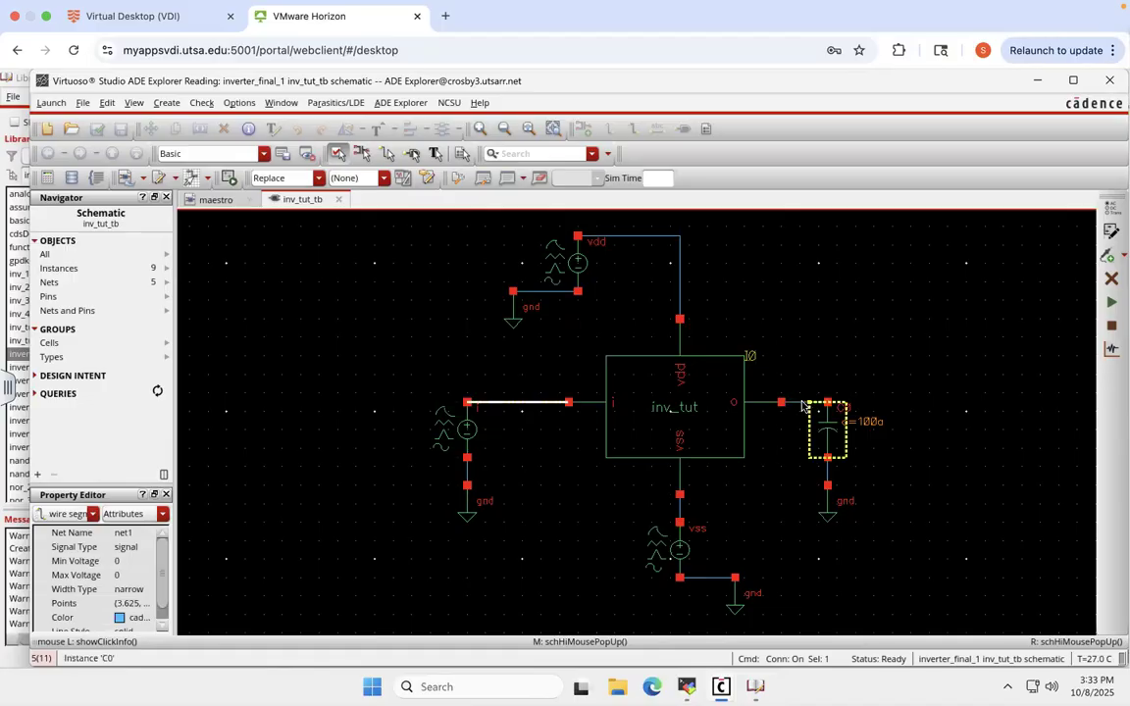
{"action": "left_click", "coordinate": [799, 404]}
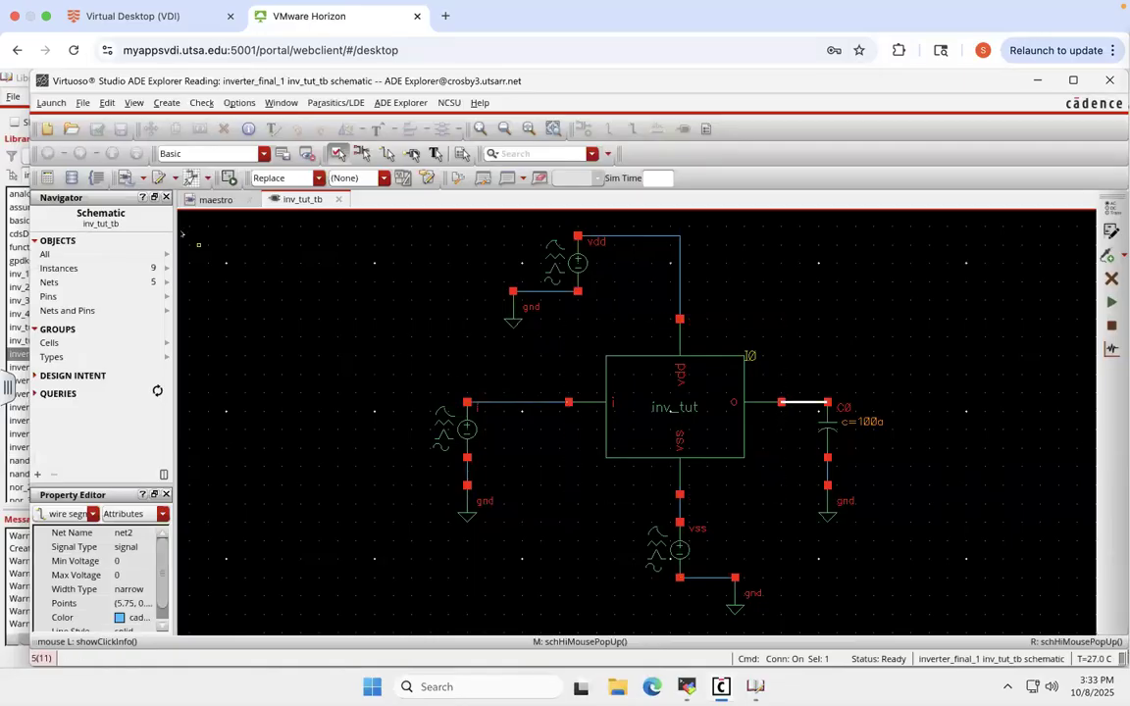
- Return to the maestro view, check its outputs in ADE Assembler and switch back to ADE Explorer
{"action": "left_click", "coordinate": [216, 200]}
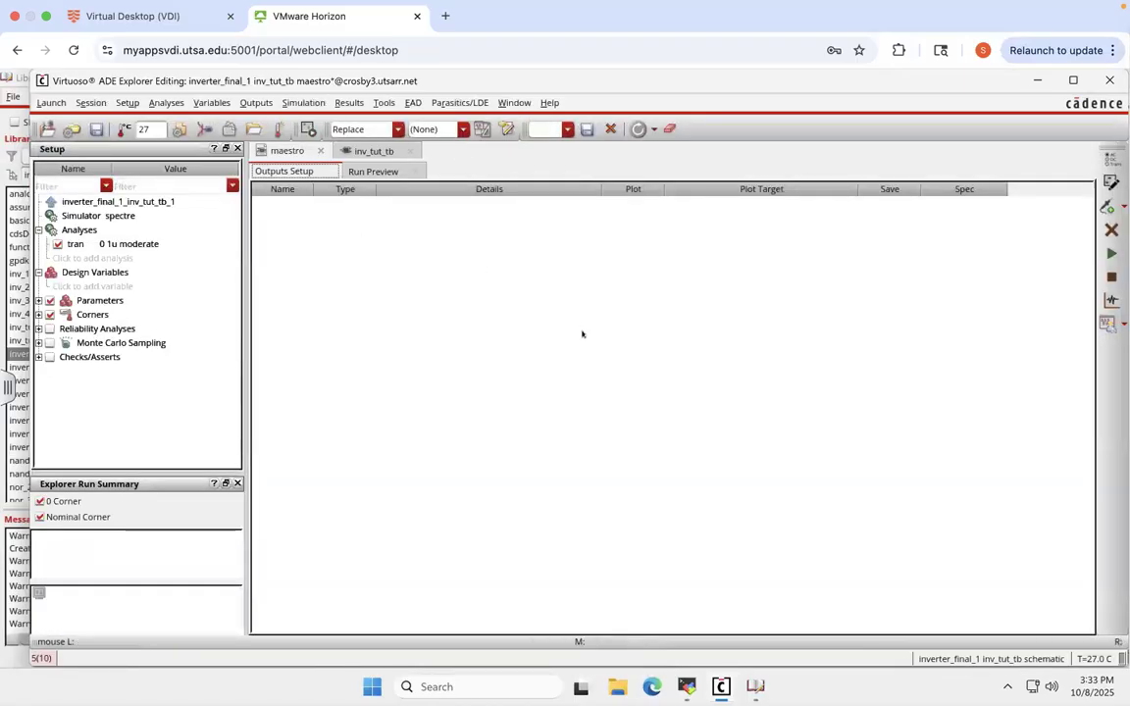
{"action": "left_click", "coordinate": [52, 103]}
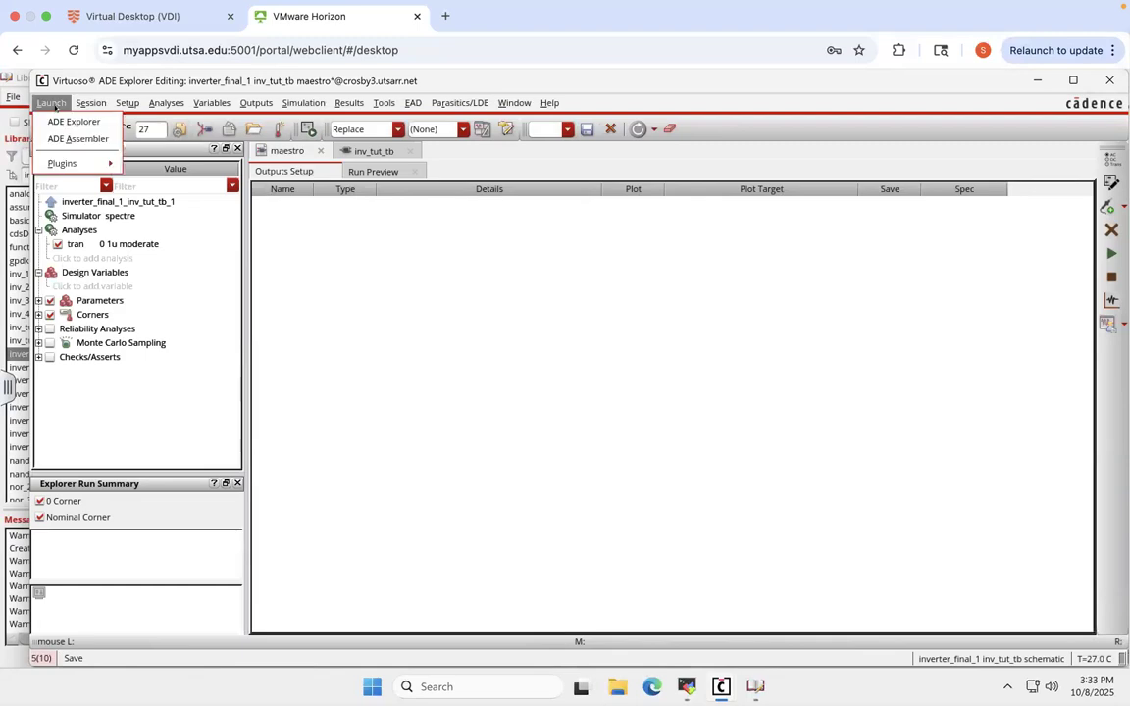
{"action": "left_click", "coordinate": [65, 139]}
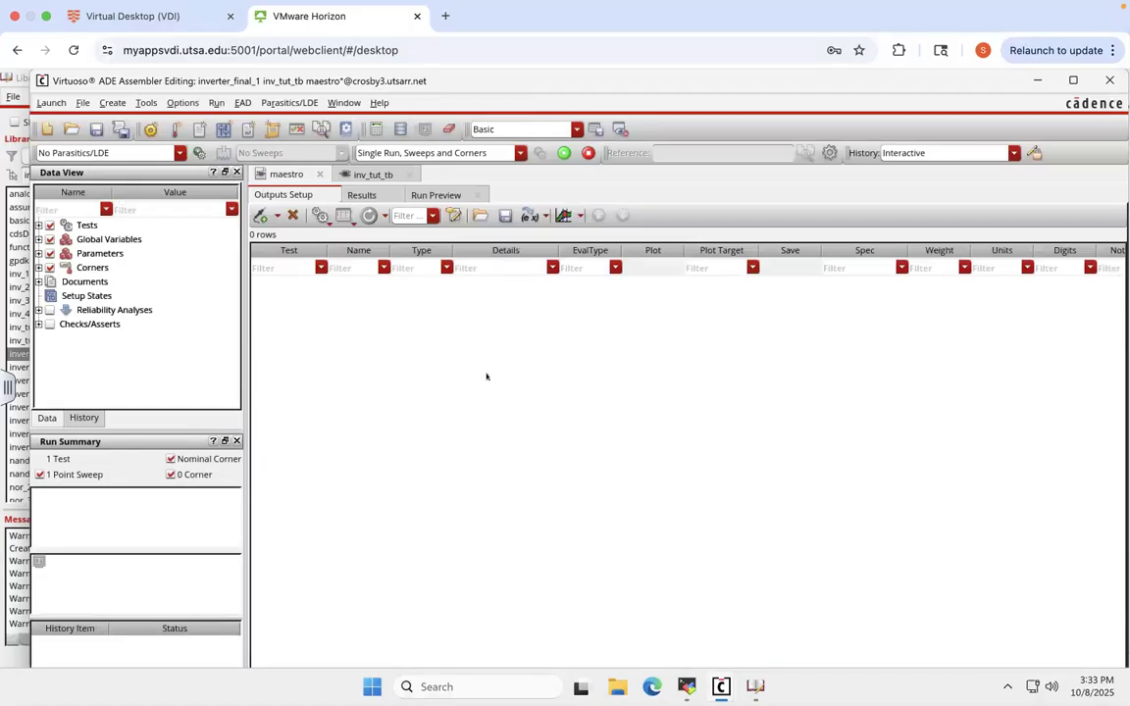
{"action": "left_click", "coordinate": [51, 103]}
{"action": "left_click", "coordinate": [63, 119]}
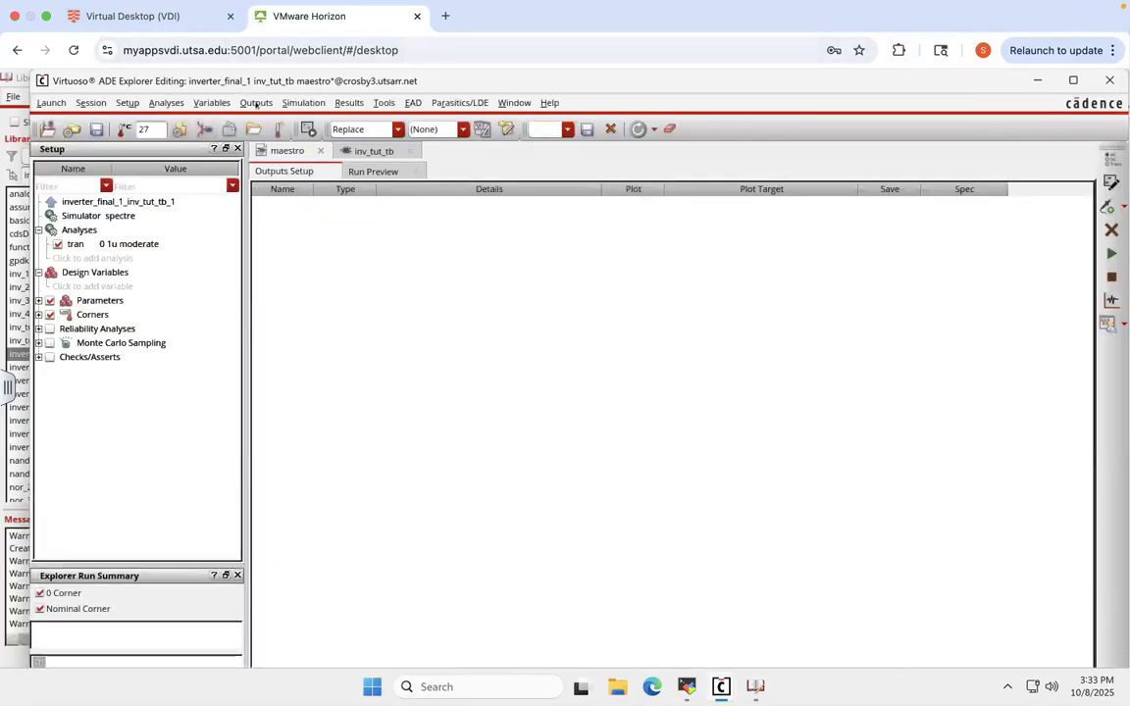
- Select the inverter's input and output wires on the design as outputs to be plotted, then return to maestro and save it
{"action": "left_click", "coordinate": [256, 103]}
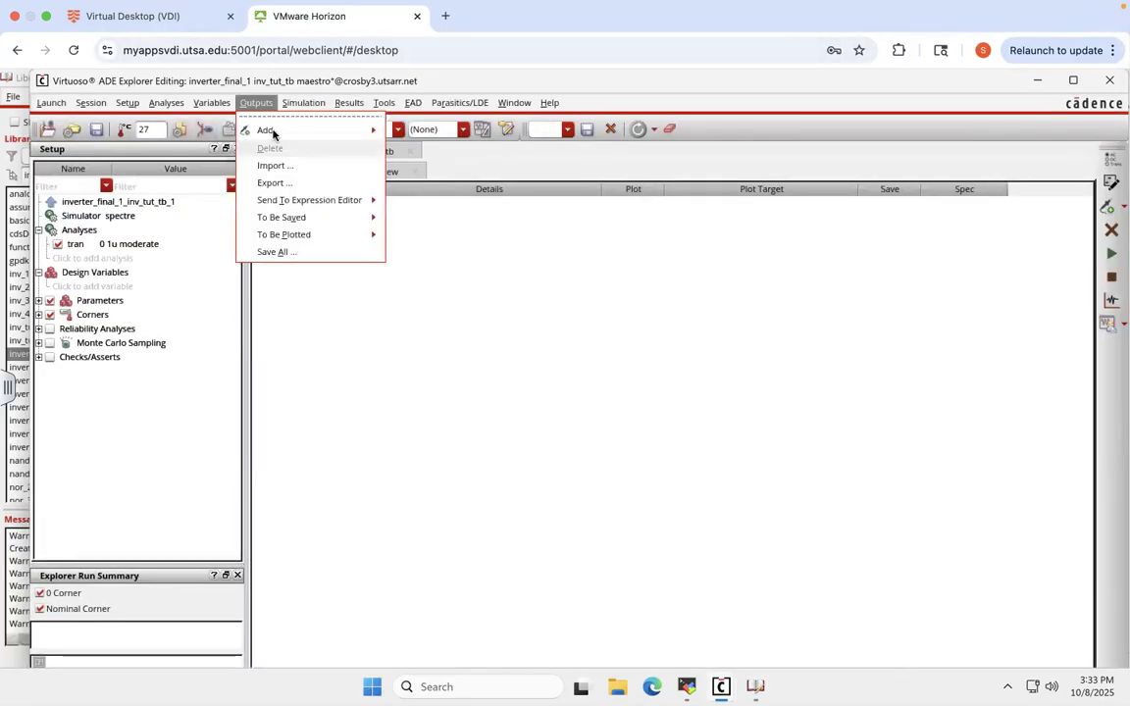
{"action": "mouse_move", "coordinate": [279, 233]}
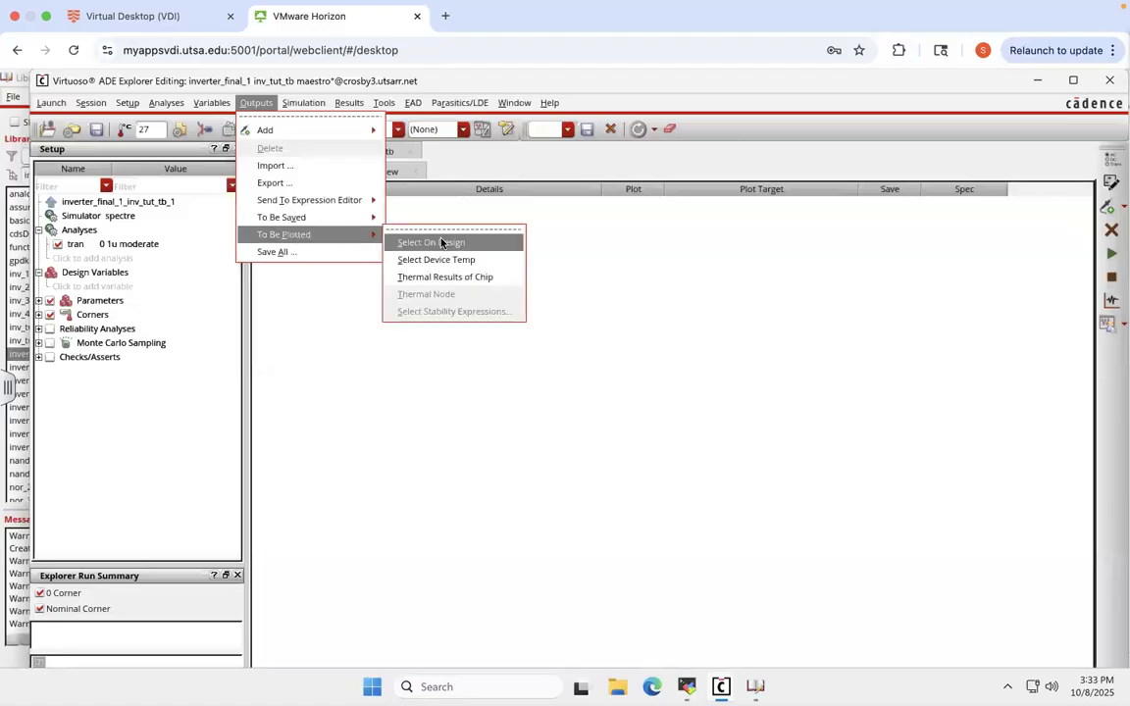
{"action": "left_click", "coordinate": [442, 242]}
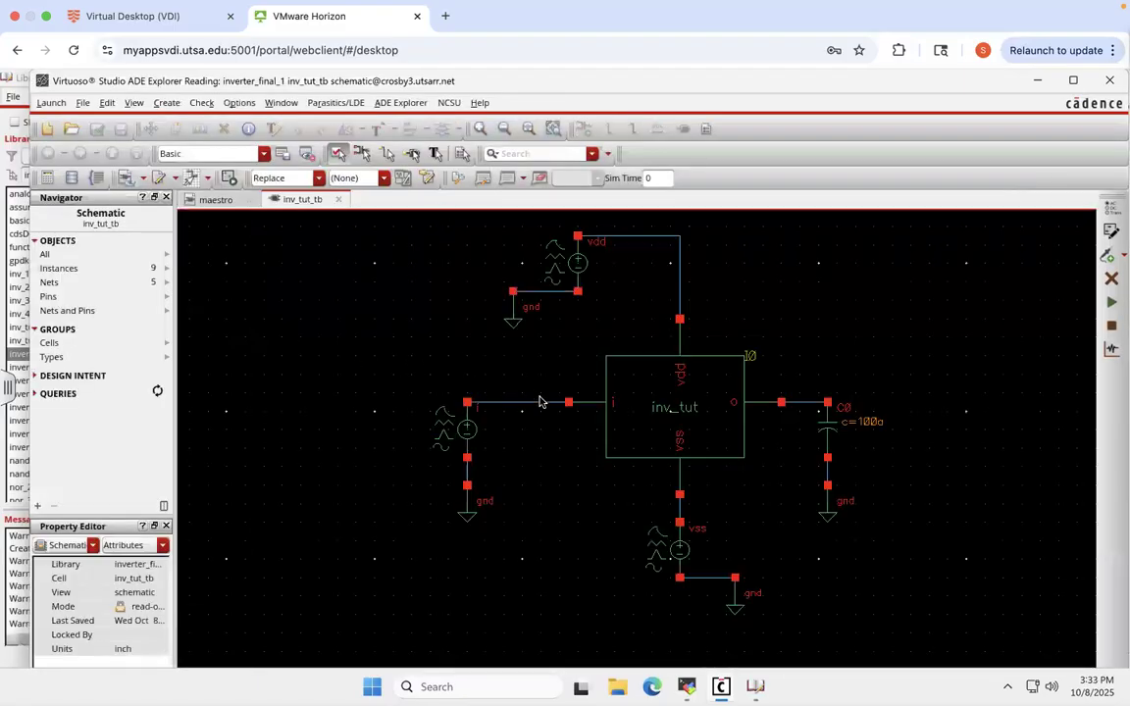
{"action": "left_click", "coordinate": [798, 408]}
{"action": "left_click", "coordinate": [212, 201]}
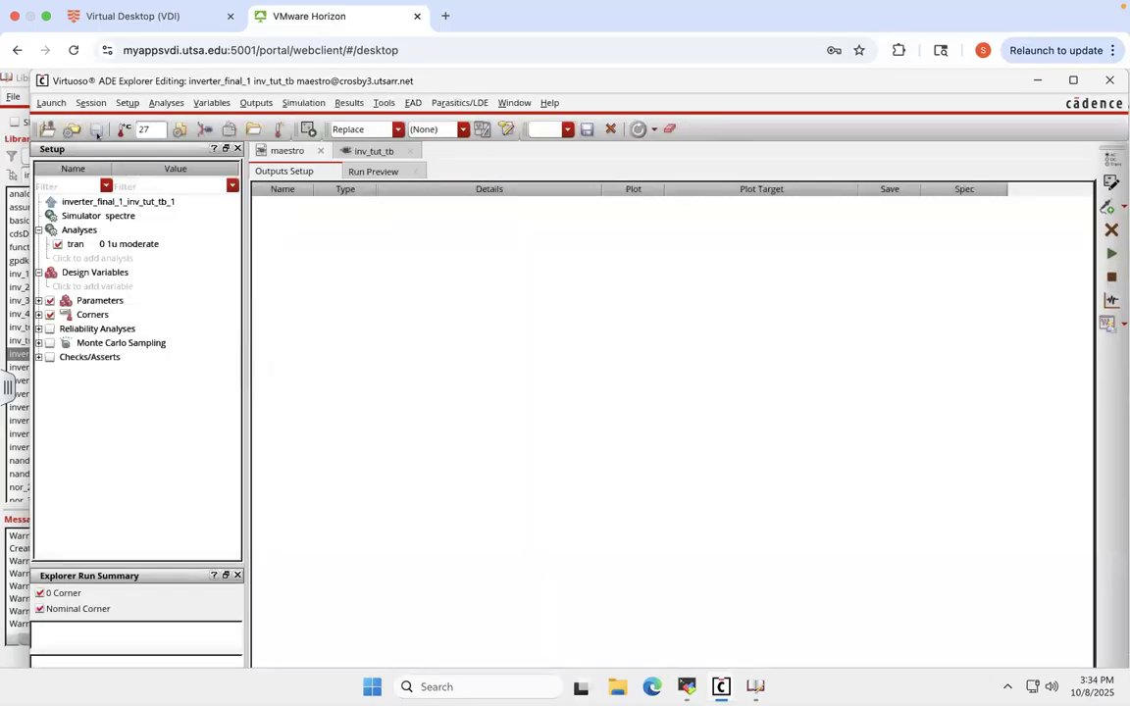
- In ADE Assembler, enable plotting for /net2 and saving for both /net1 and /net2, and switch back to ADE Explorer
{"action": "left_click", "coordinate": [50, 102]}
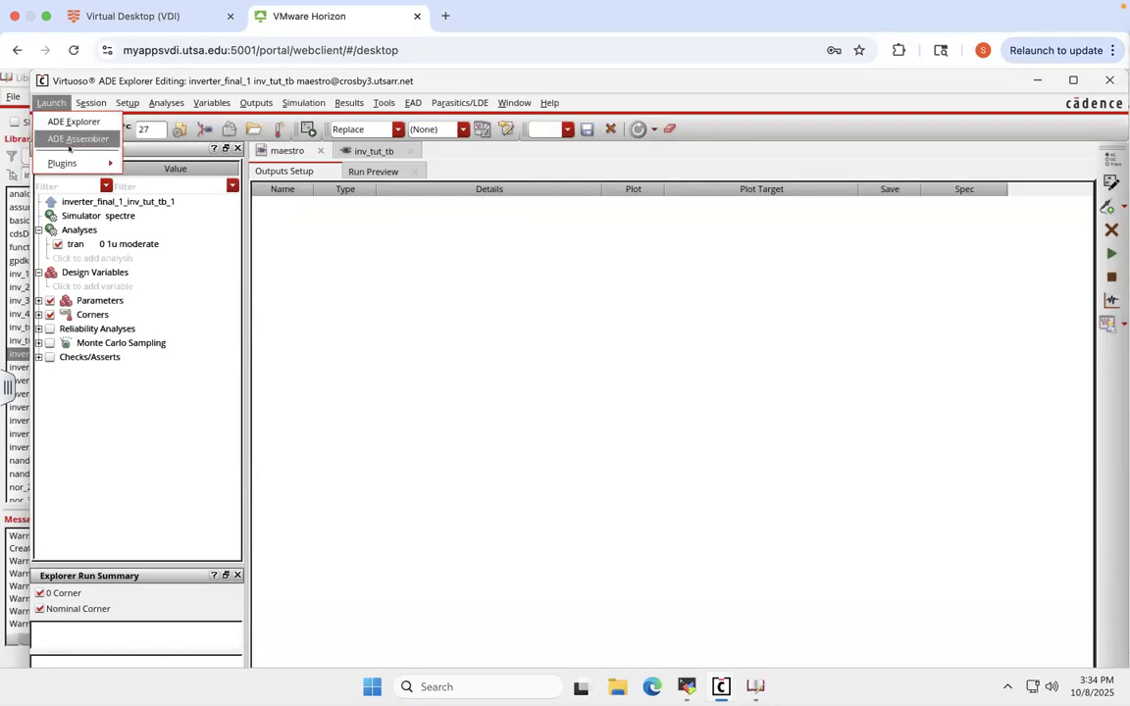
{"action": "left_click", "coordinate": [68, 144]}
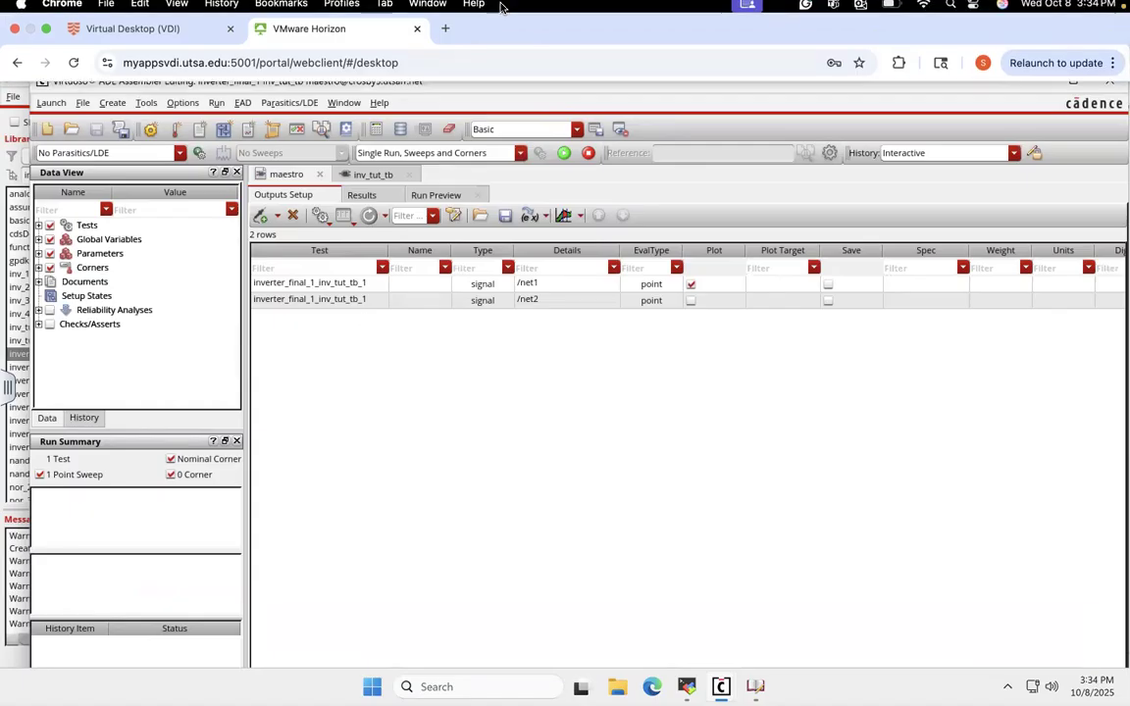
{"action": "left_click", "coordinate": [696, 301]}
{"action": "left_click", "coordinate": [828, 285]}
{"action": "left_click", "coordinate": [828, 301]}
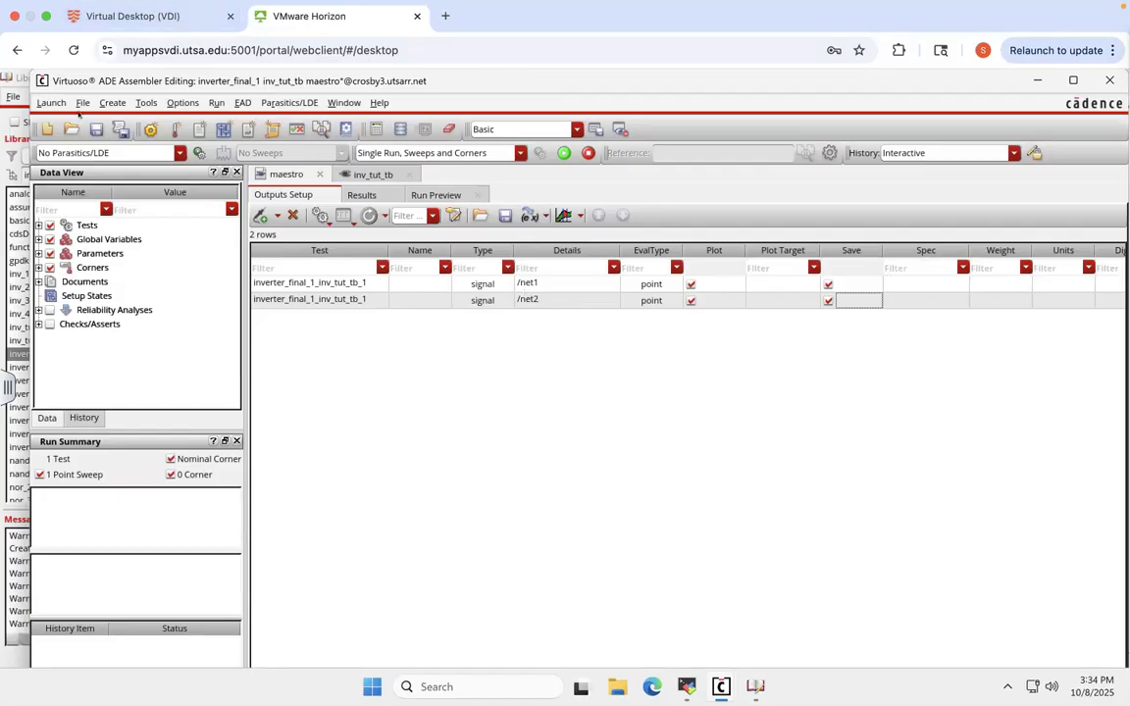
{"action": "left_click", "coordinate": [52, 104]}
{"action": "left_click", "coordinate": [57, 119]}
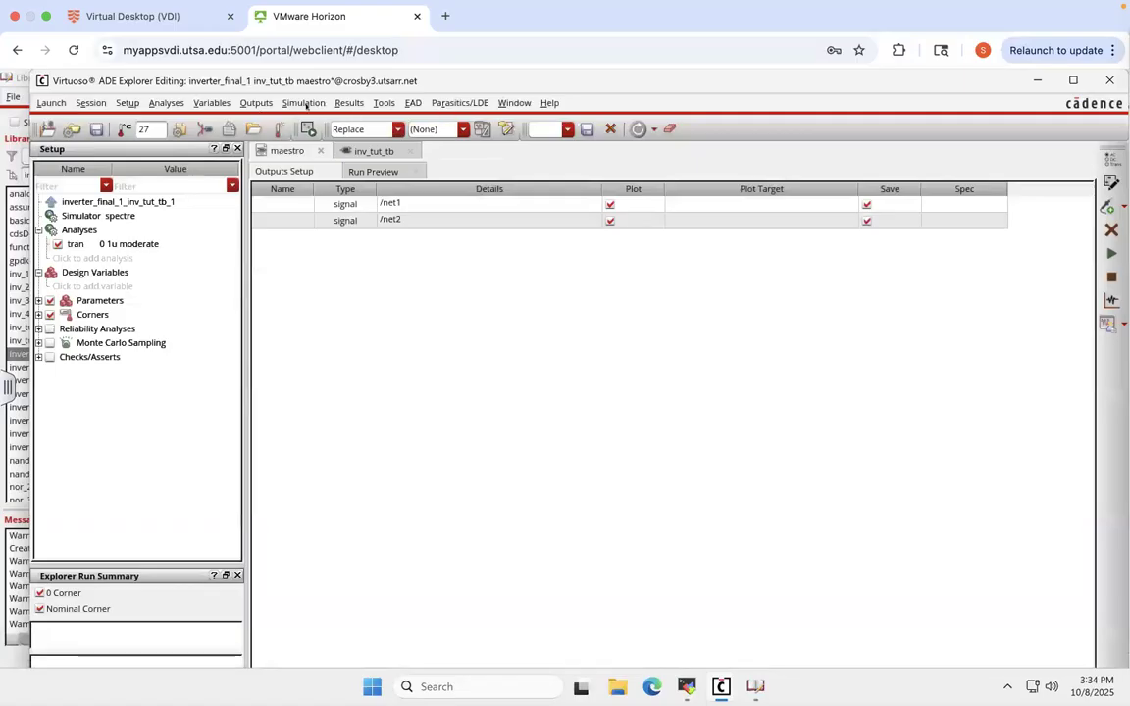
- Recreate the simulation netlist, review it through to the end and minimize its window
{"action": "left_click", "coordinate": [306, 104]}
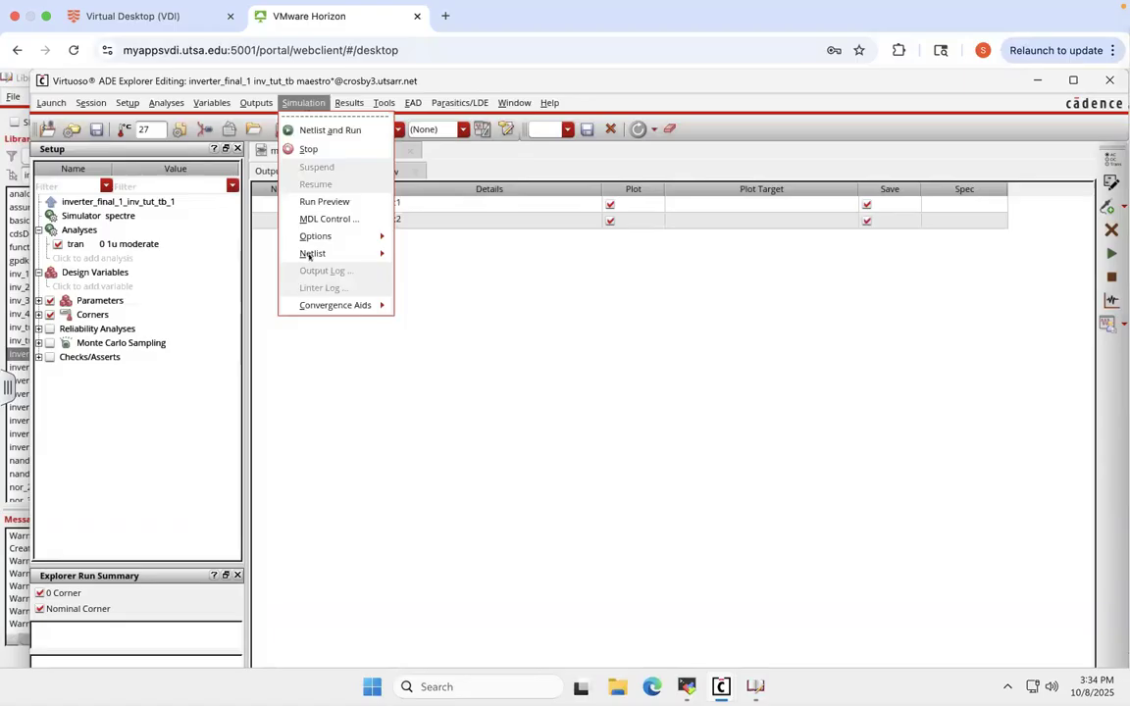
{"action": "mouse_move", "coordinate": [344, 254]}
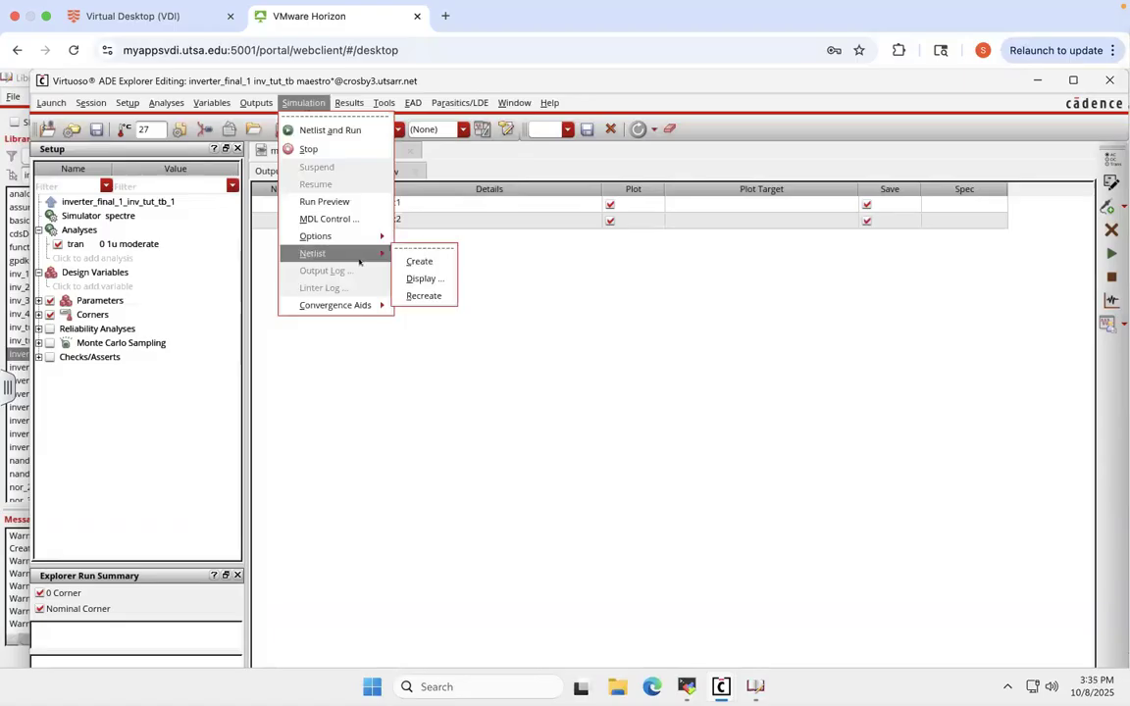
{"action": "left_click", "coordinate": [416, 296]}
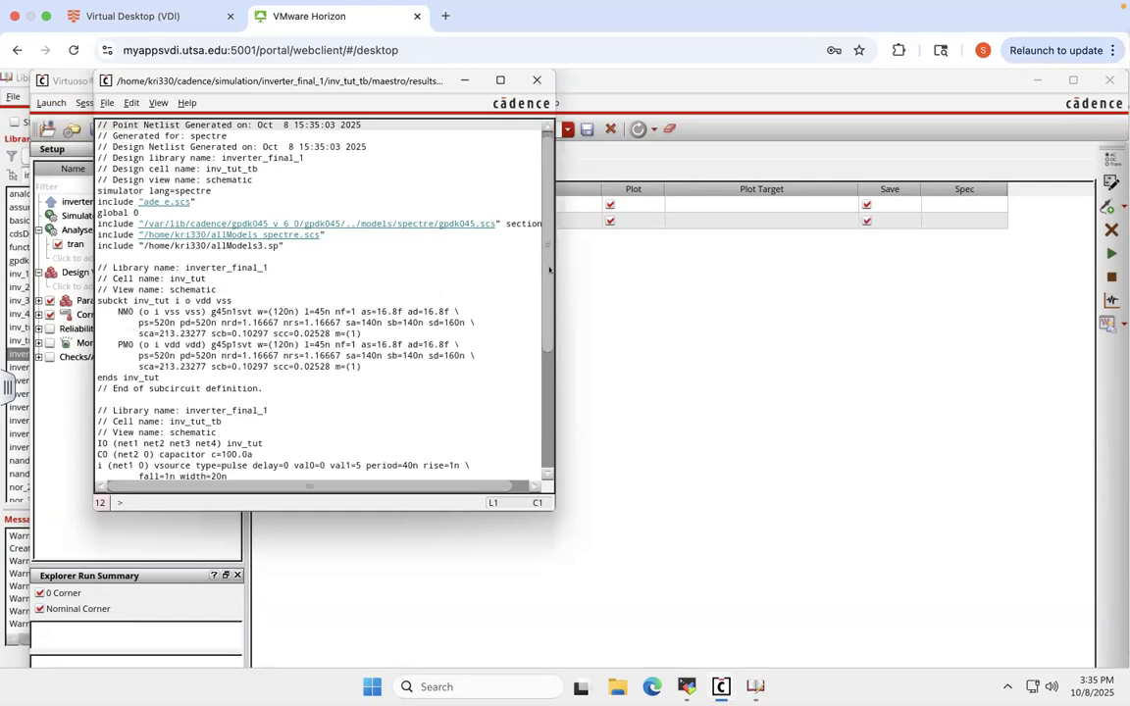
{"action": "left_click_drag", "start_coordinate": [549, 269], "coordinate": [546, 442]}
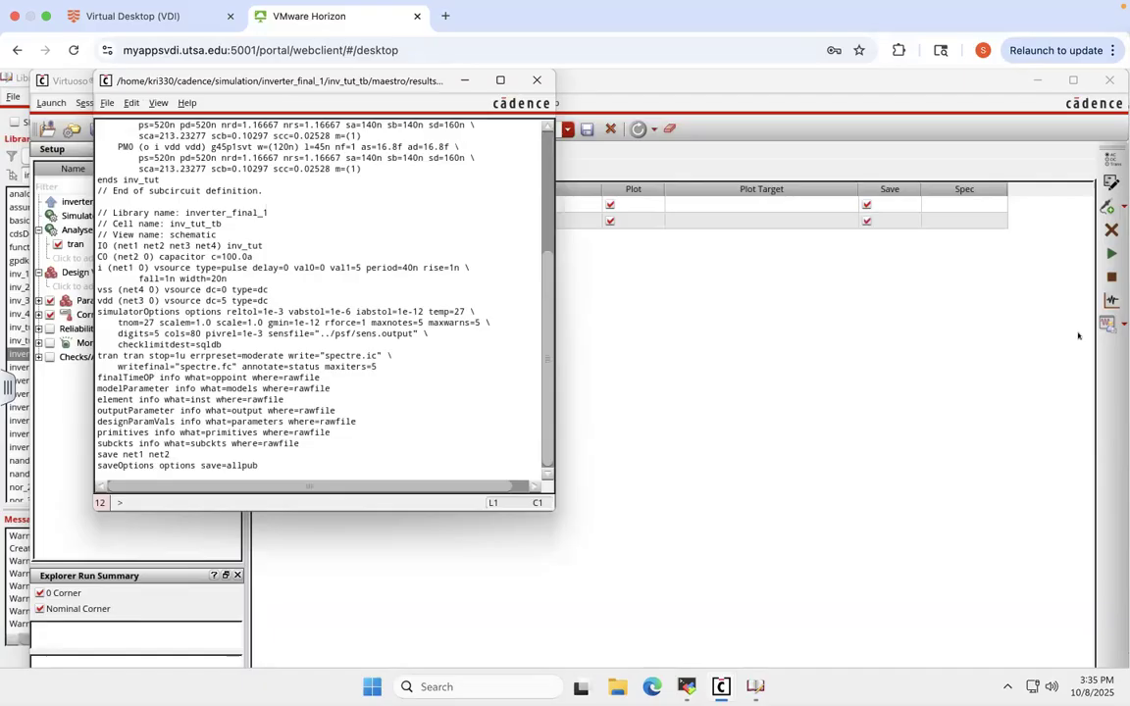
{"action": "left_click_drag", "start_coordinate": [543, 302], "coordinate": [539, 343]}
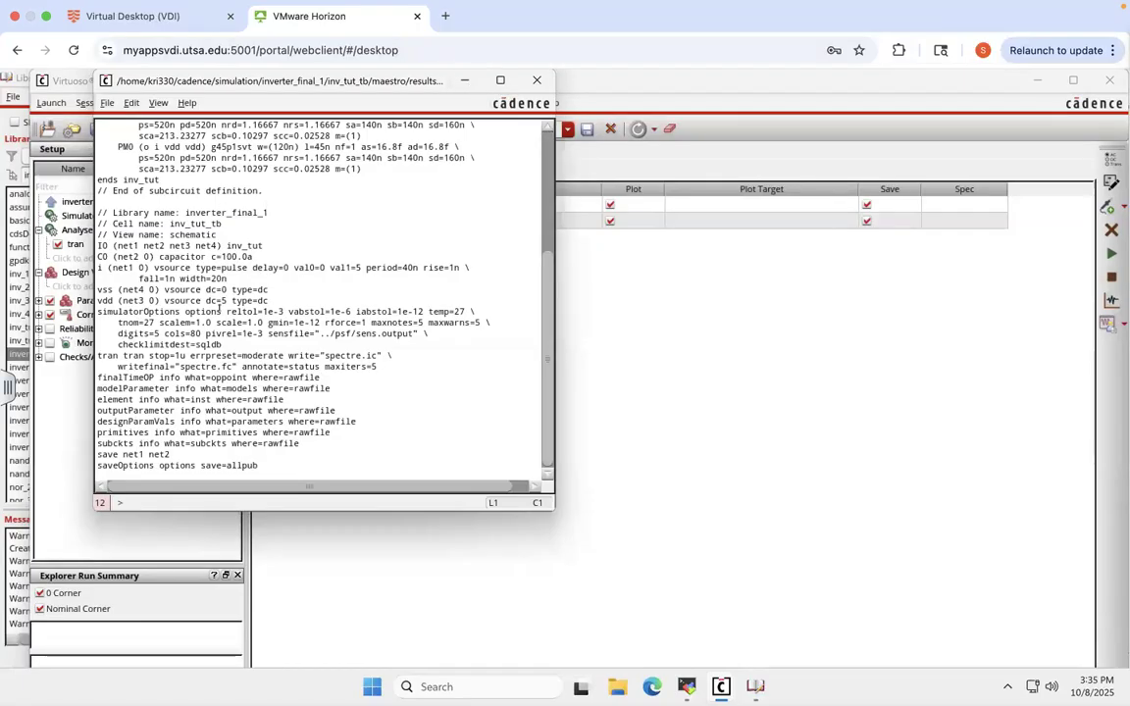
{"action": "left_click", "coordinate": [465, 82]}
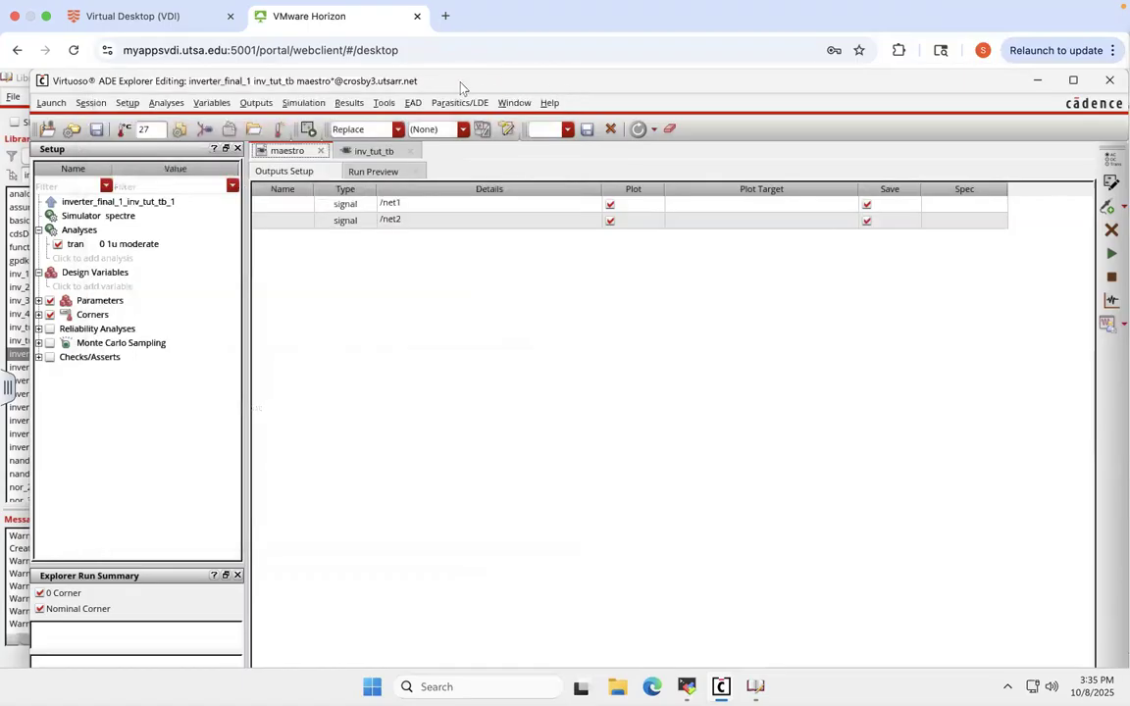
- Netlist and run the simulation, and review the maximized spectre output log through to its end
{"action": "left_click", "coordinate": [302, 103]}
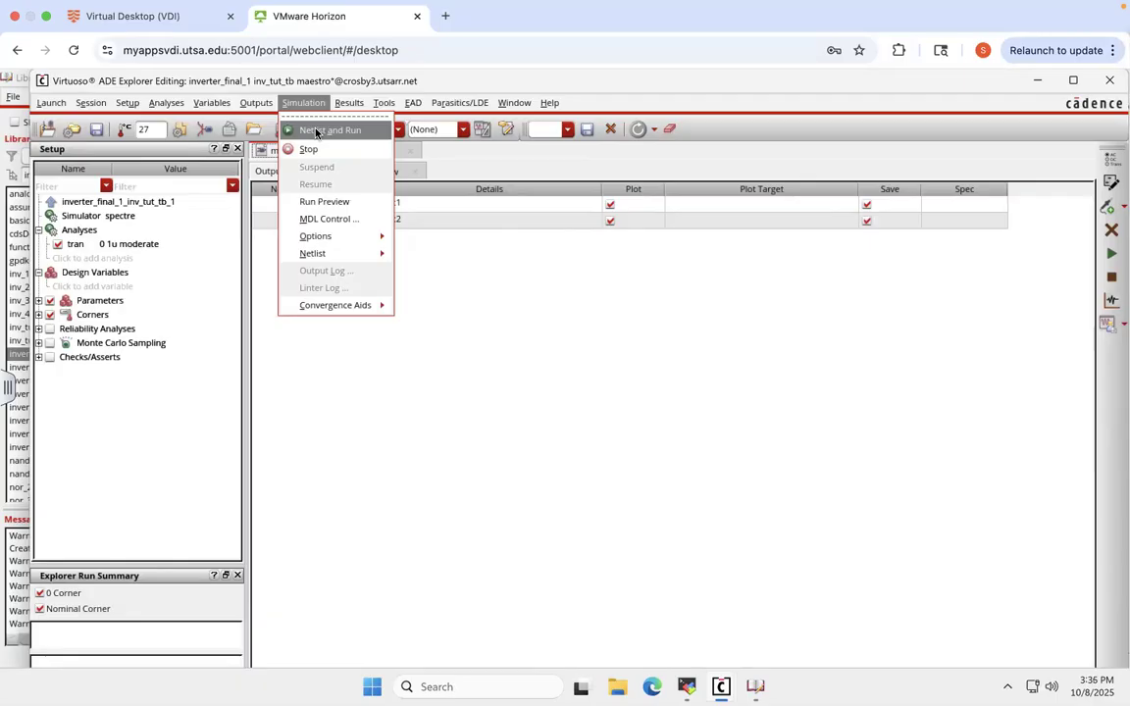
{"action": "left_click", "coordinate": [316, 132]}
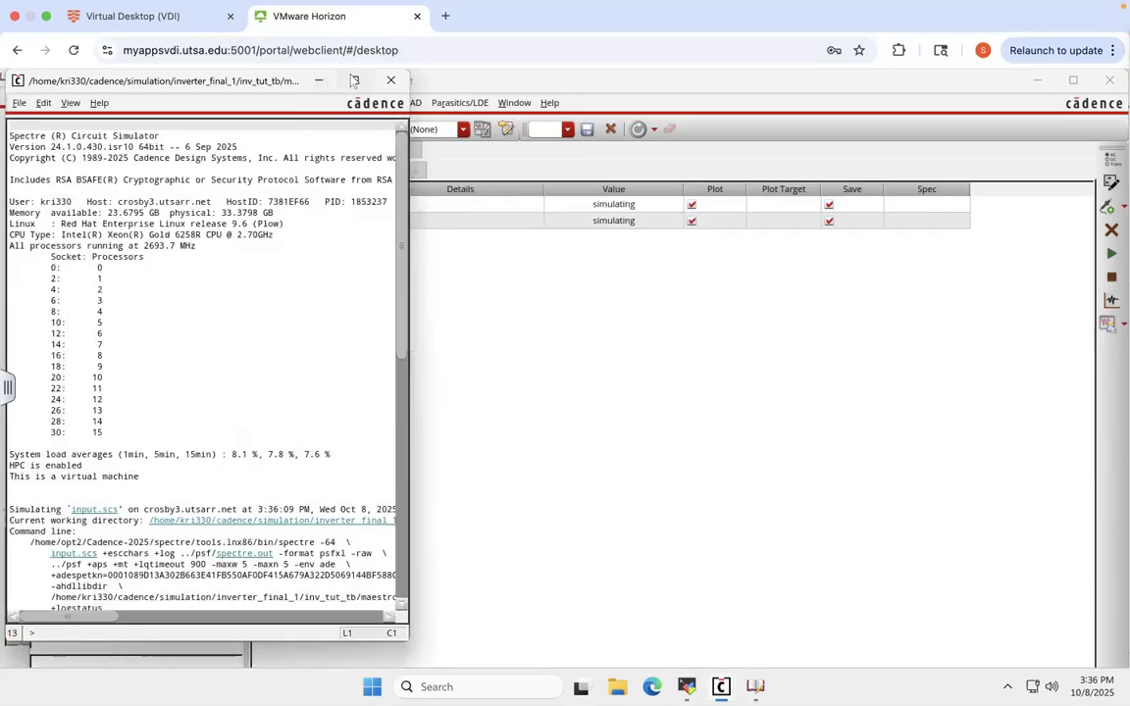
{"action": "double_click", "coordinate": [306, 72]}
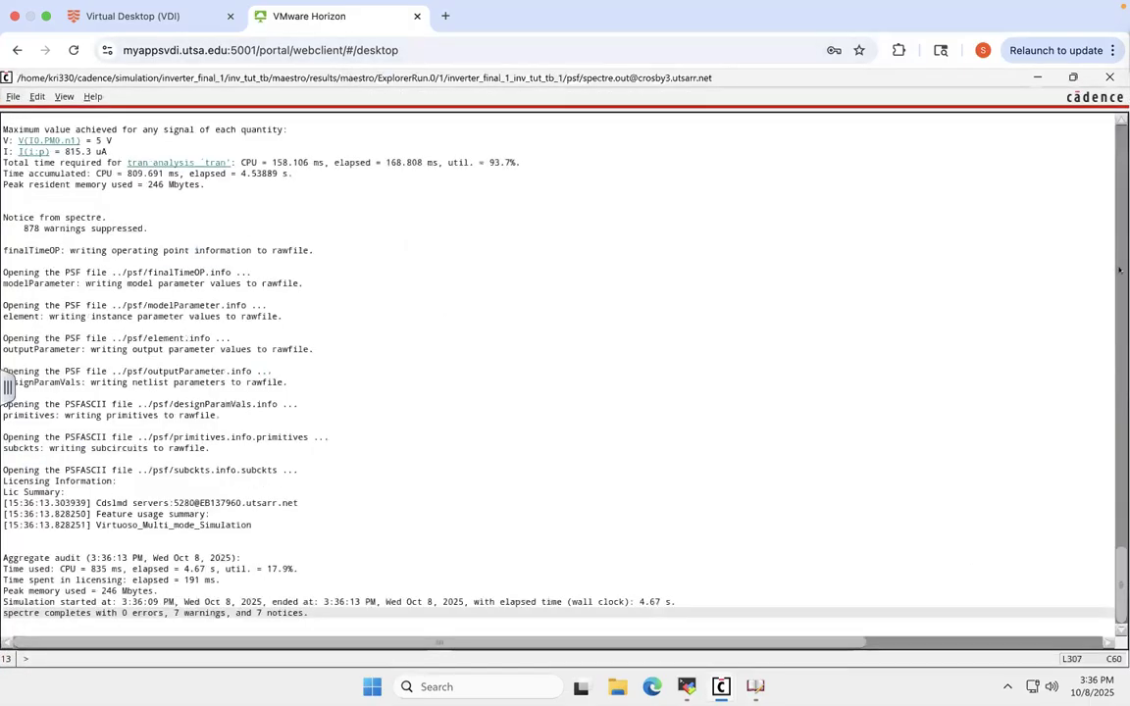
{"action": "left_click", "coordinate": [1125, 383]}
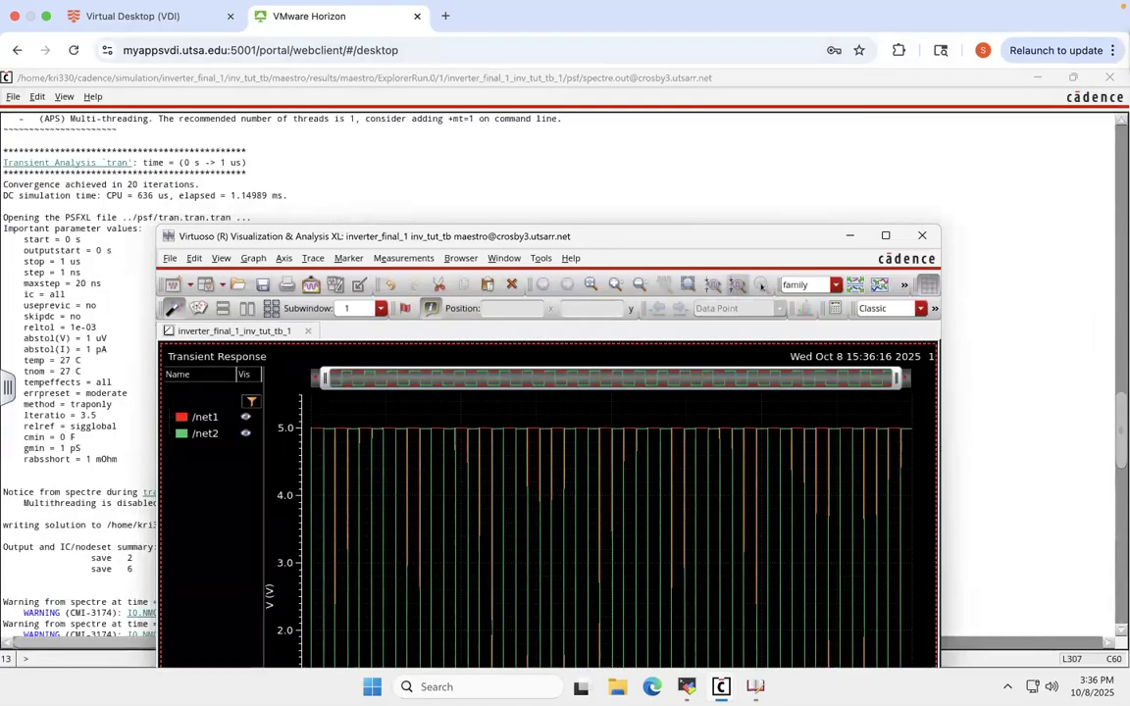
{"action": "left_click", "coordinate": [852, 236]}
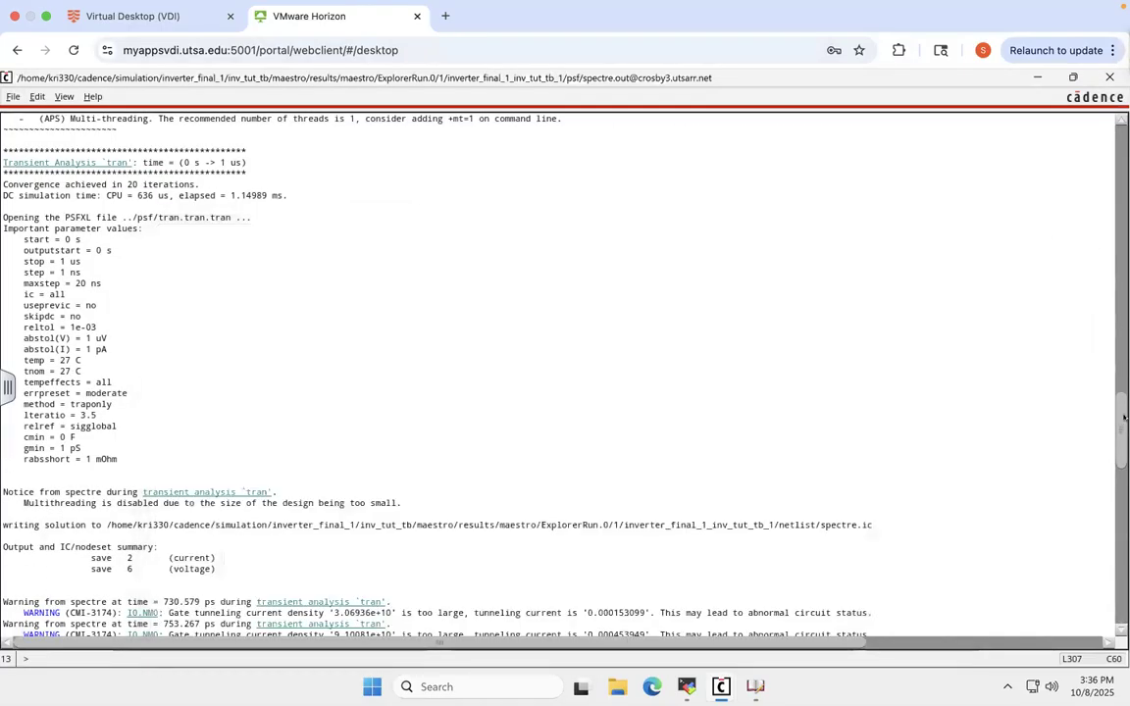
{"action": "left_click_drag", "start_coordinate": [1121, 423], "coordinate": [1125, 661]}
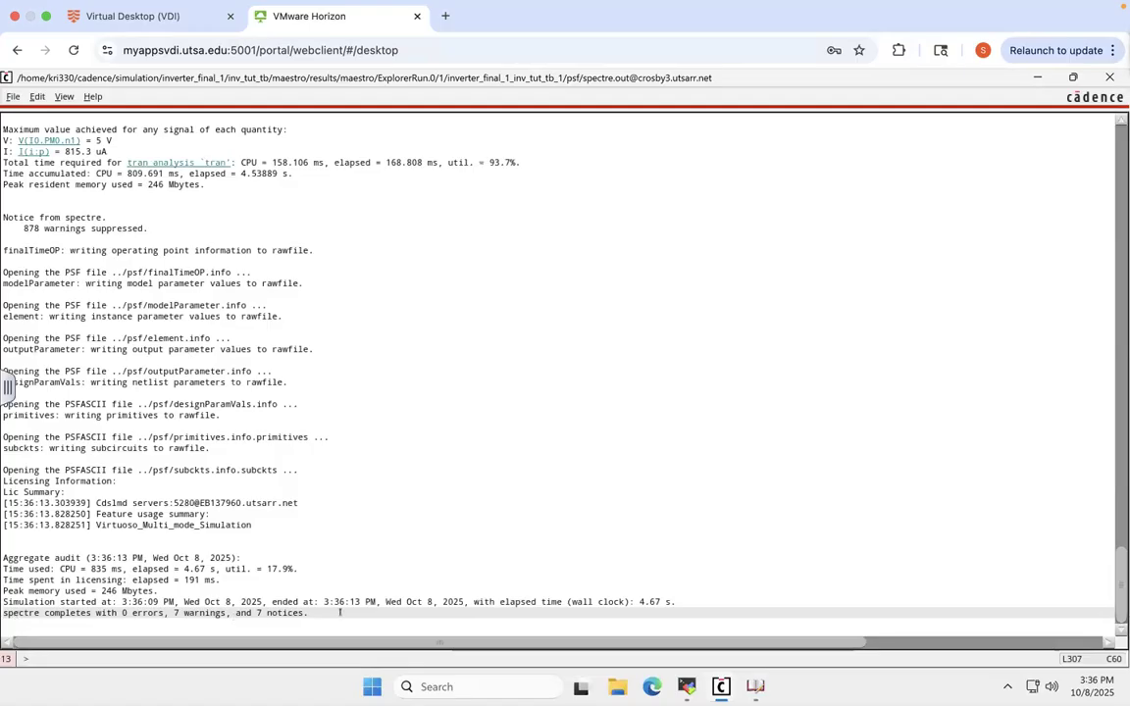
{"action": "left_click", "coordinate": [1038, 79]}
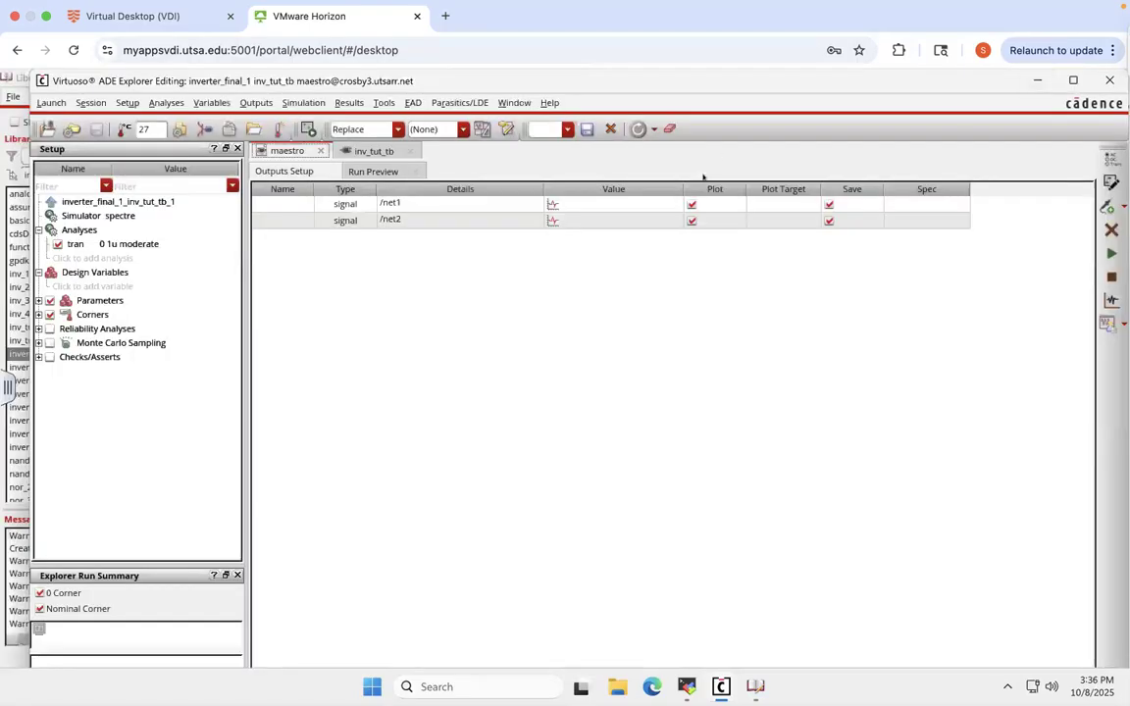
- Minimize the ADE Explorer window and bring up the Visualization & Analysis window with the transient response
{"action": "left_click", "coordinate": [1038, 82]}
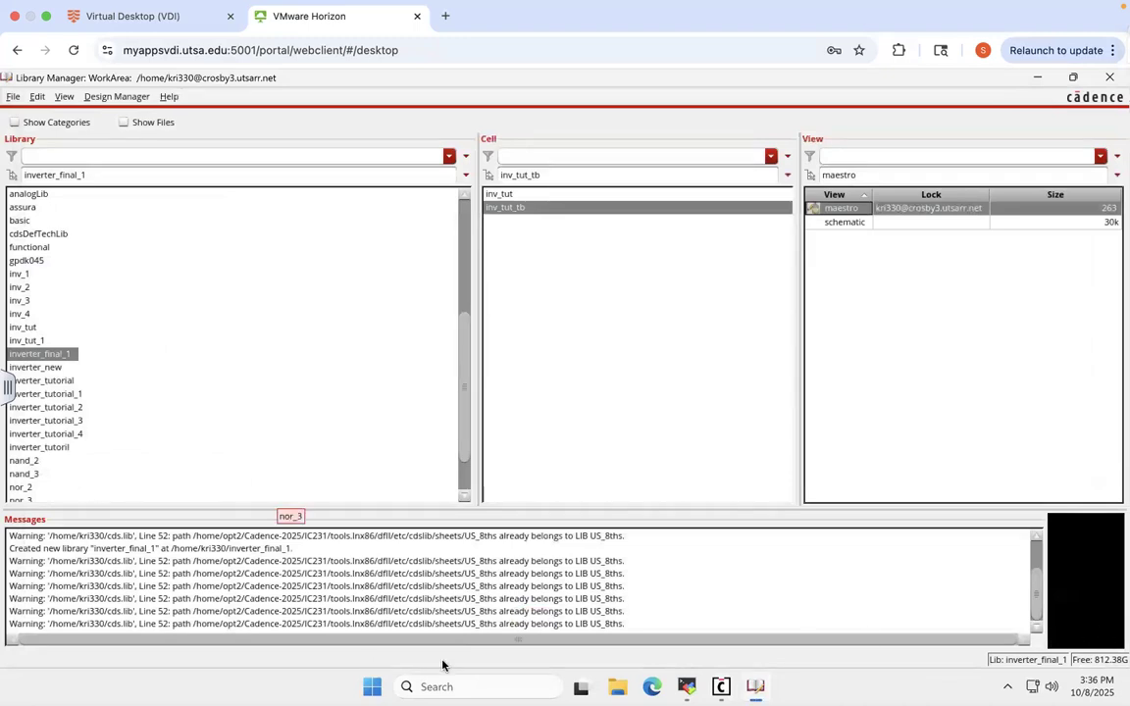
{"action": "mouse_move", "coordinate": [722, 688]}
{"action": "left_click", "coordinate": [1072, 598]}
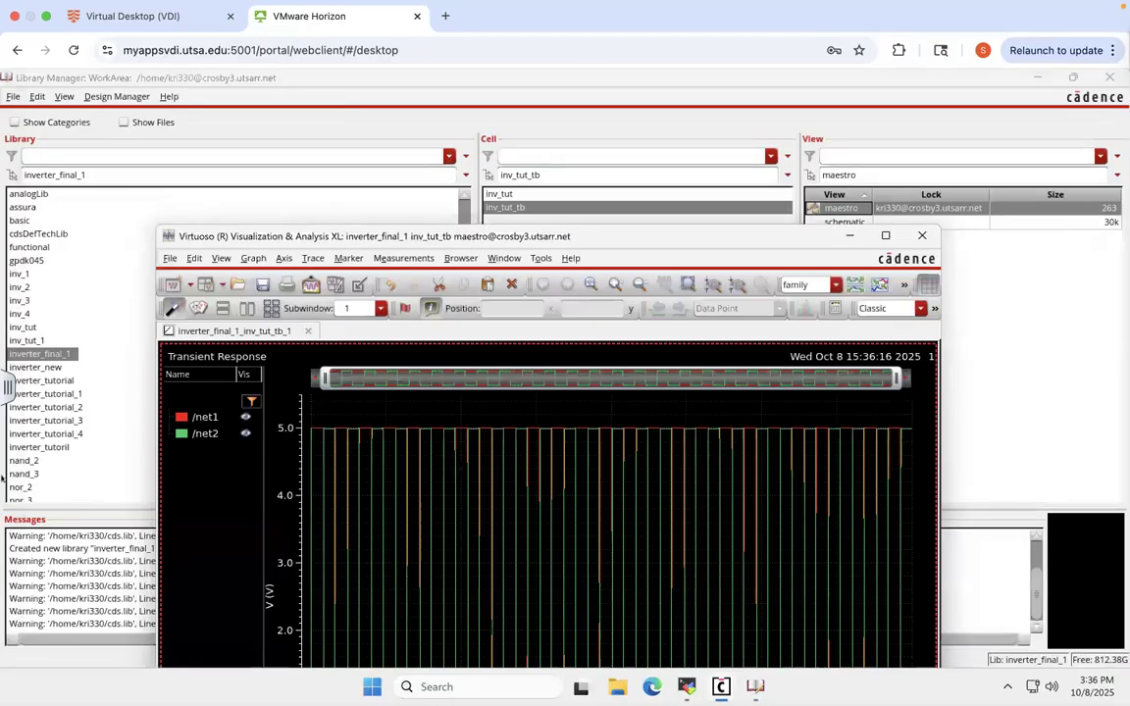
- Maximize the waveform window and move the /net1 trace out of the shared plot into its own strip
{"action": "left_click", "coordinate": [886, 235]}
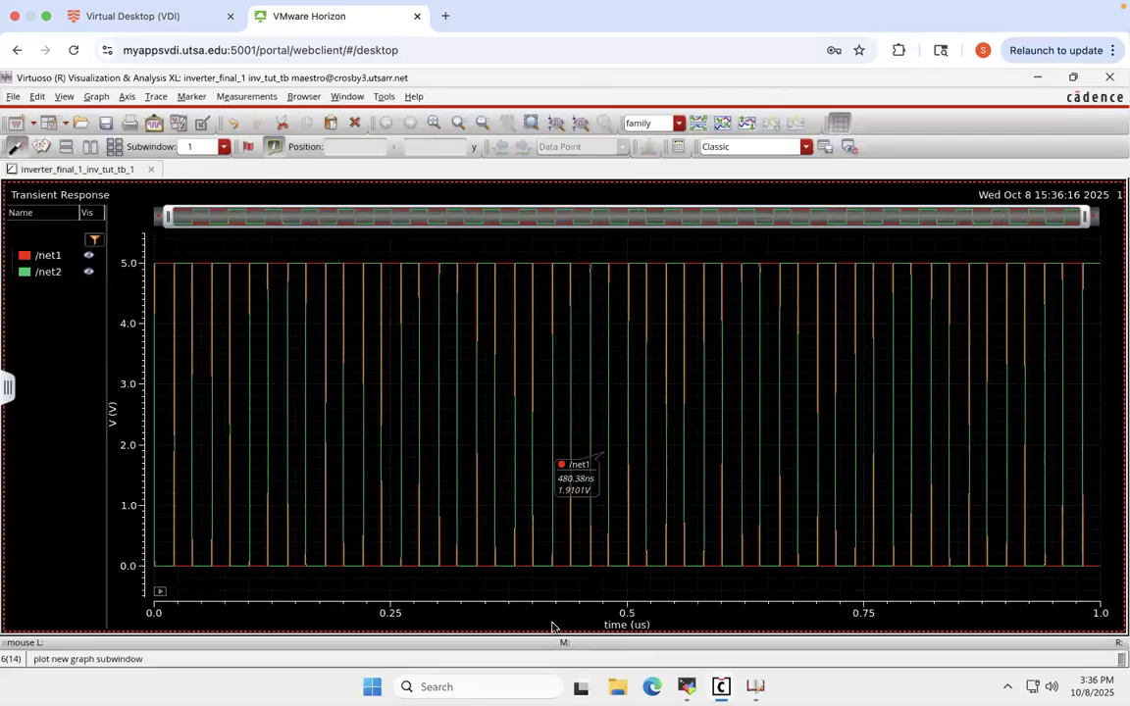
{"action": "left_click", "coordinate": [48, 256]}
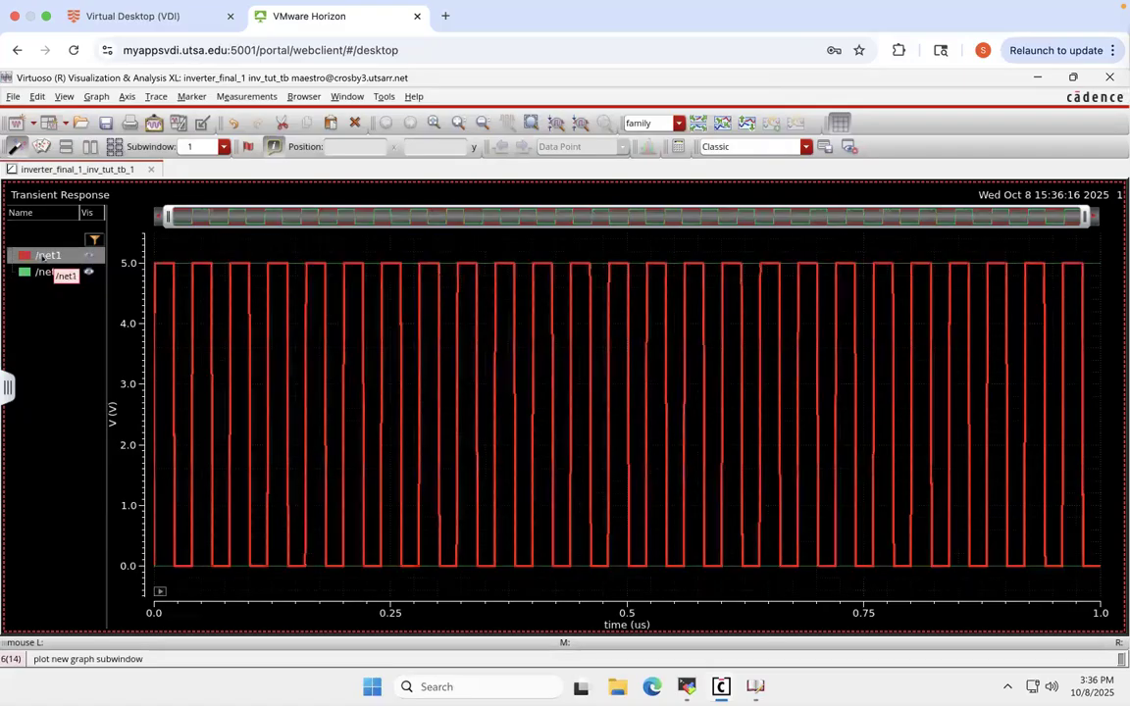
{"action": "right_click", "coordinate": [43, 256]}
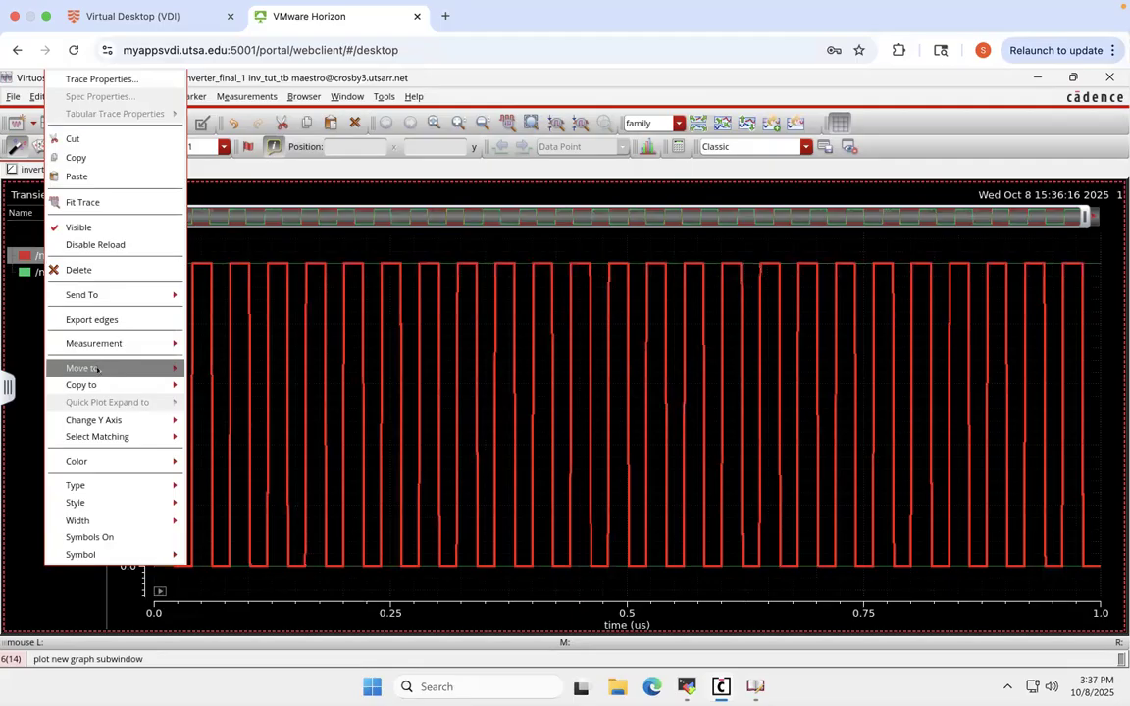
{"action": "mouse_move", "coordinate": [94, 368]}
{"action": "left_click", "coordinate": [220, 404]}
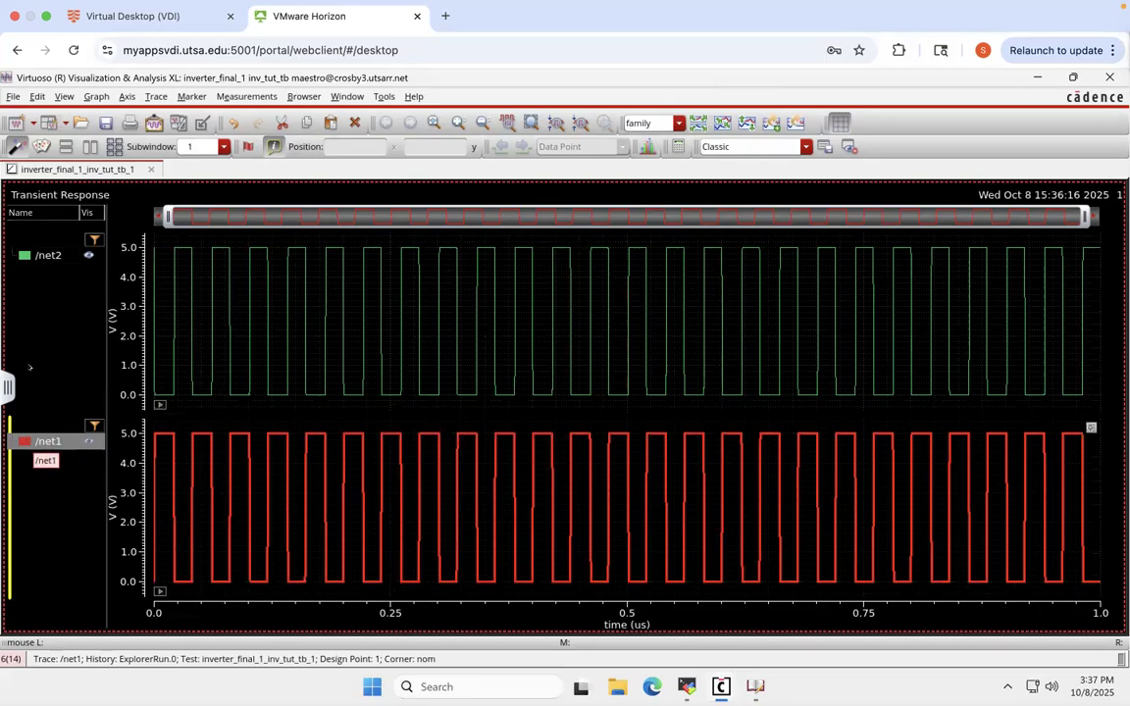
- Highlight the /net2 trace, narrow the displayed time range to about the first 115 ns, and close the waveform window
{"action": "left_click", "coordinate": [46, 255]}
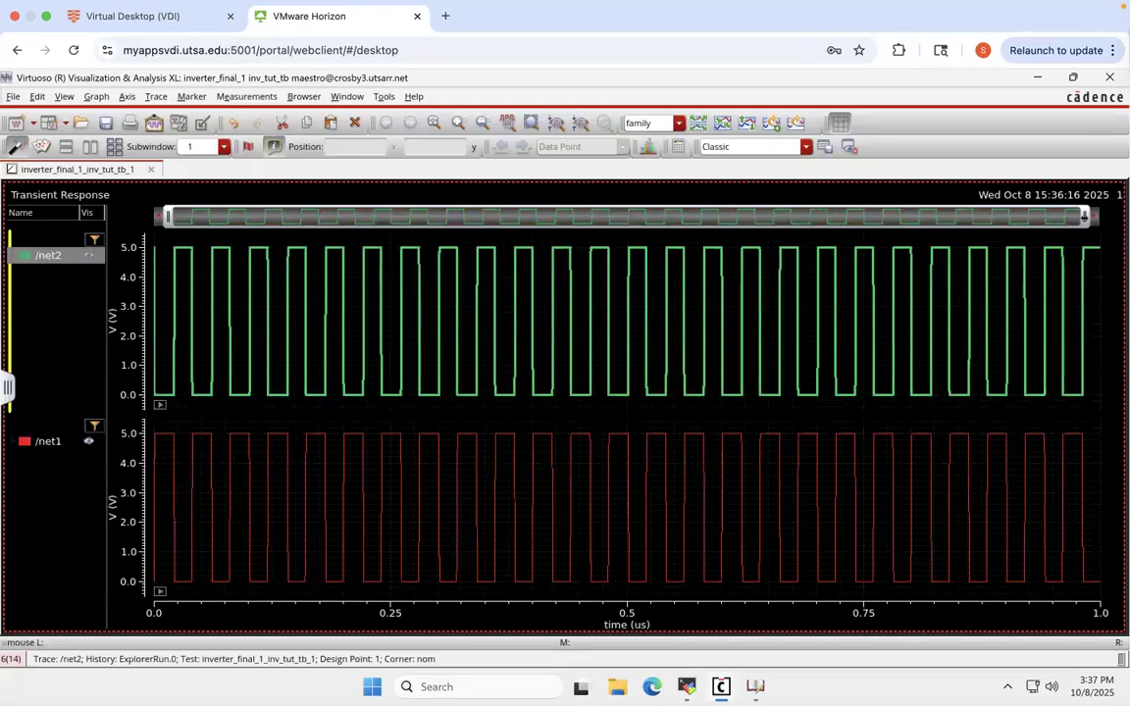
{"action": "left_click_drag", "start_coordinate": [1086, 216], "coordinate": [283, 214]}
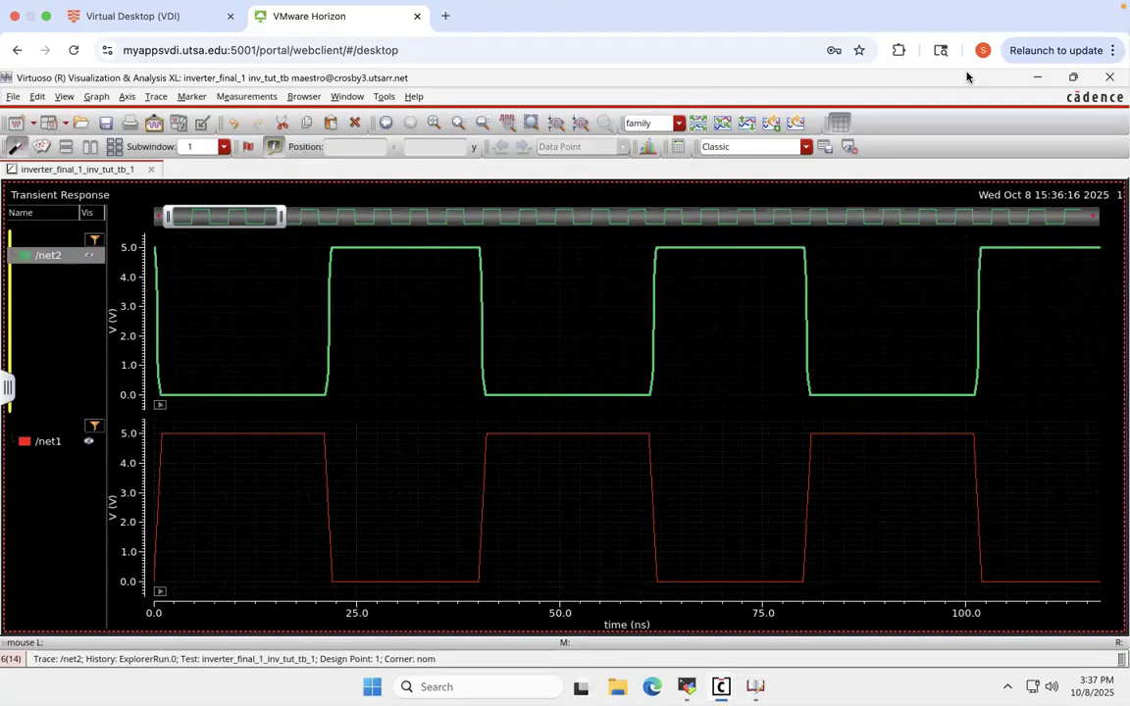
{"action": "left_click", "coordinate": [1112, 78]}
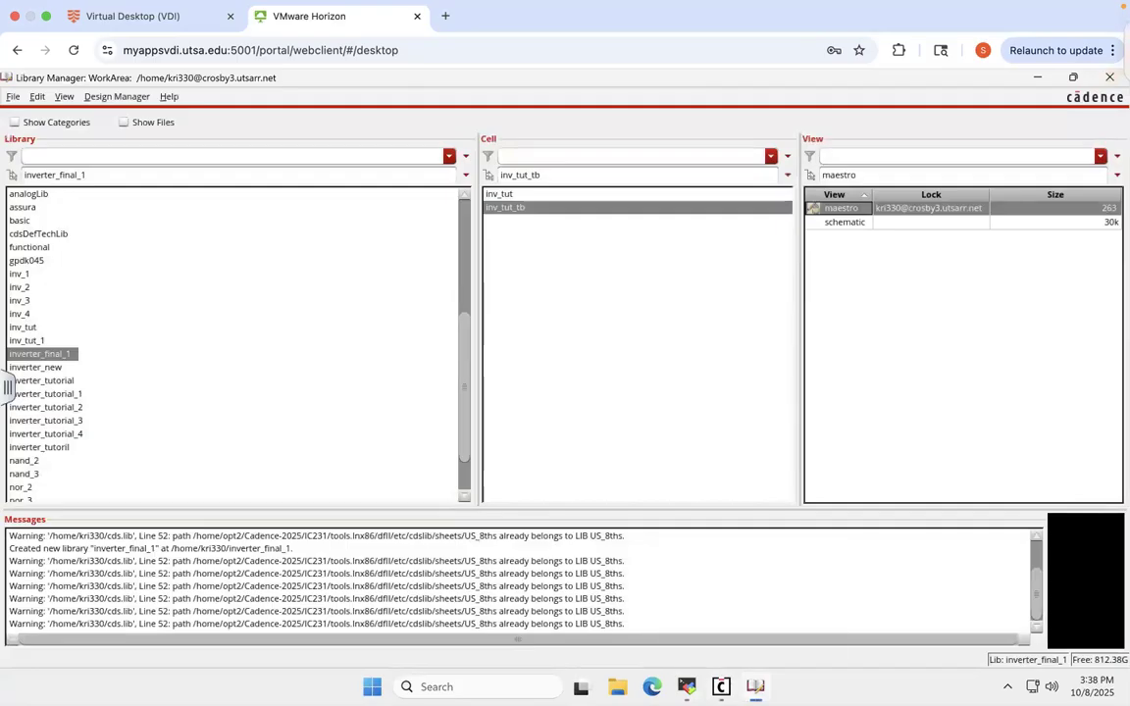
- Return to ADE Explorer and plot the transient outputs again
{"action": "left_click", "coordinate": [756, 686]}
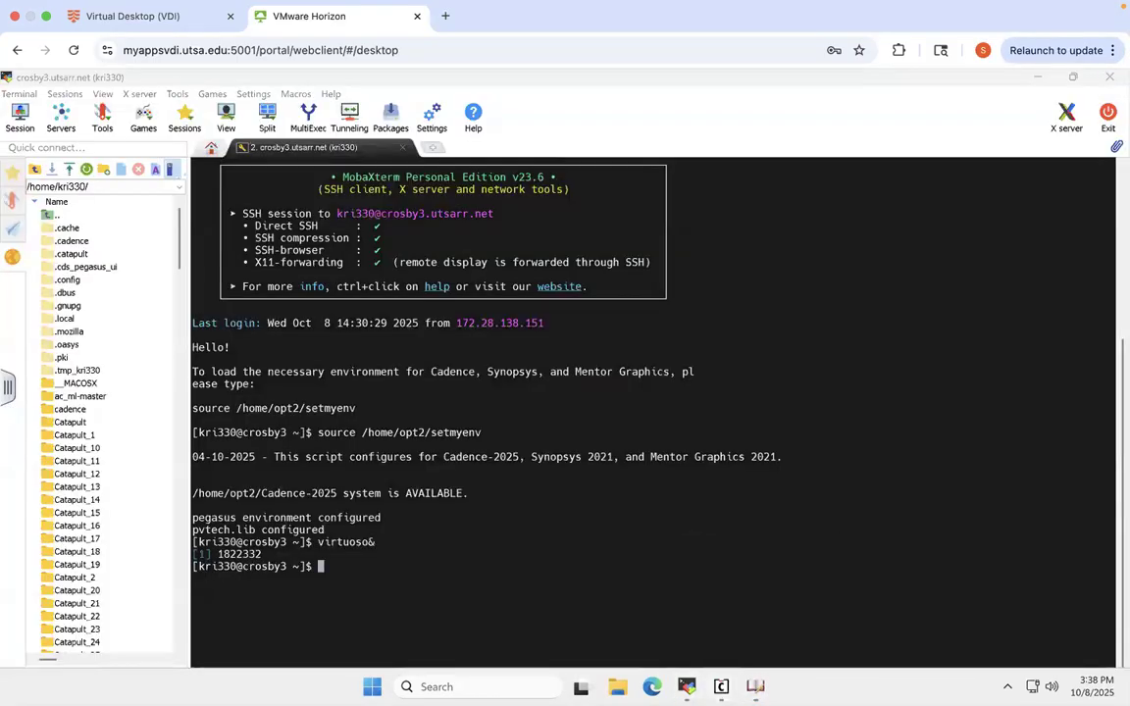
{"action": "mouse_move", "coordinate": [722, 688]}
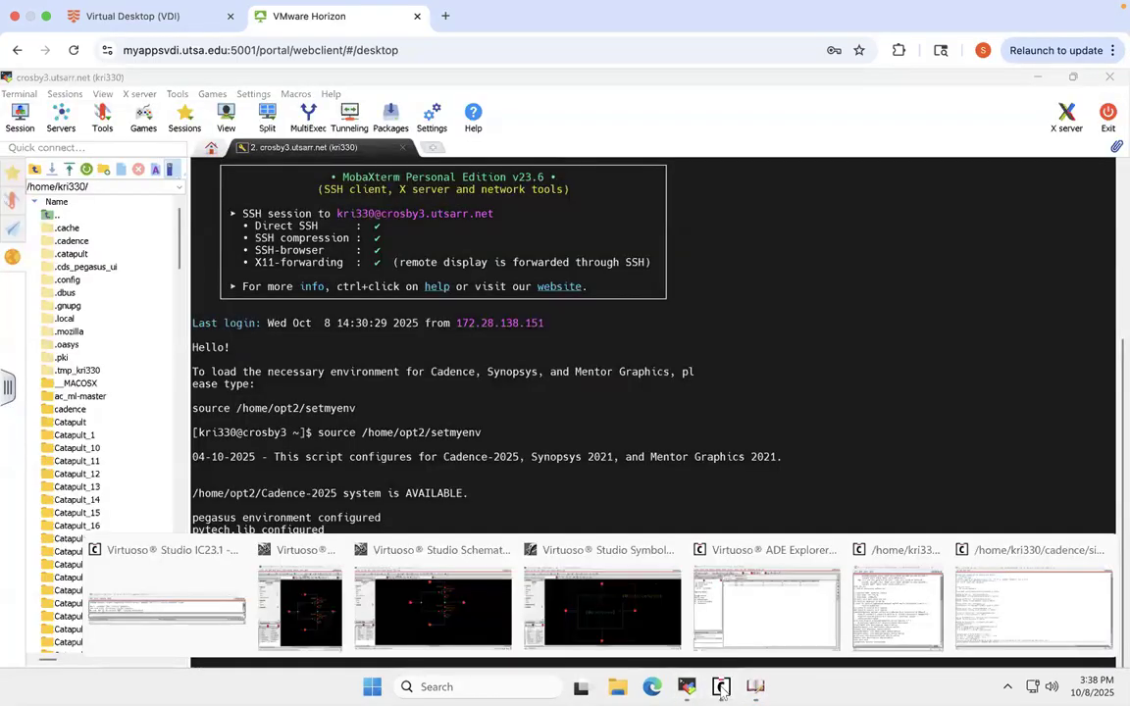
{"action": "left_click", "coordinate": [793, 592]}
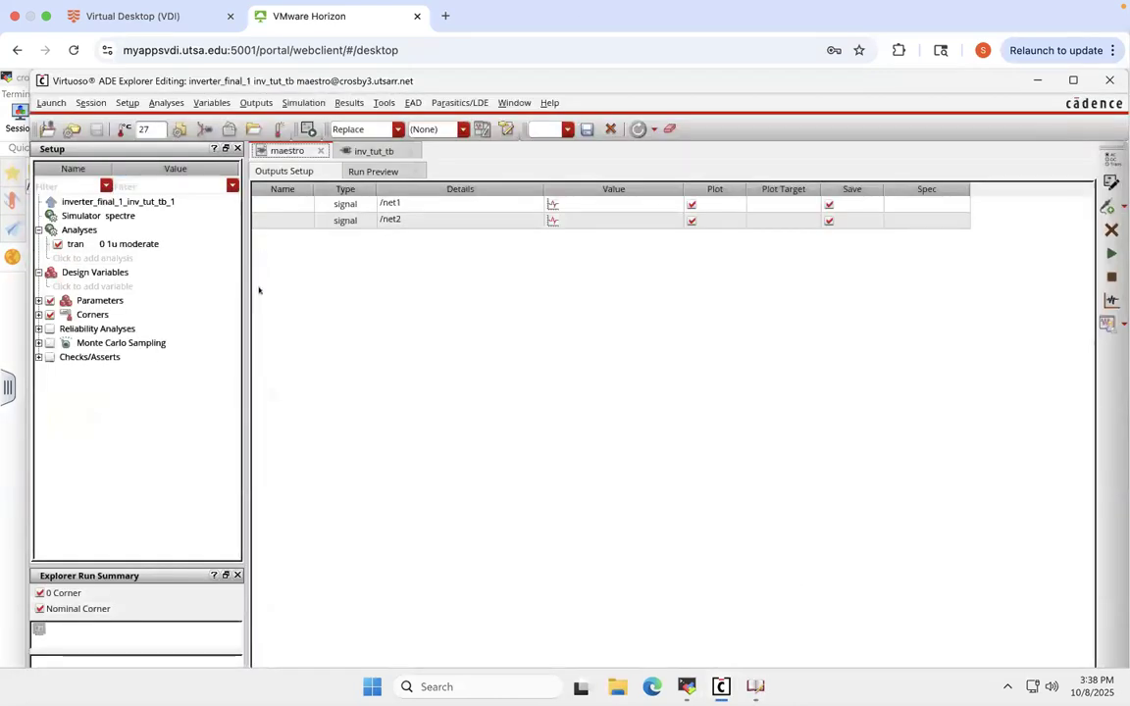
{"action": "left_click", "coordinate": [345, 104]}
{"action": "mouse_move", "coordinate": [373, 129]}
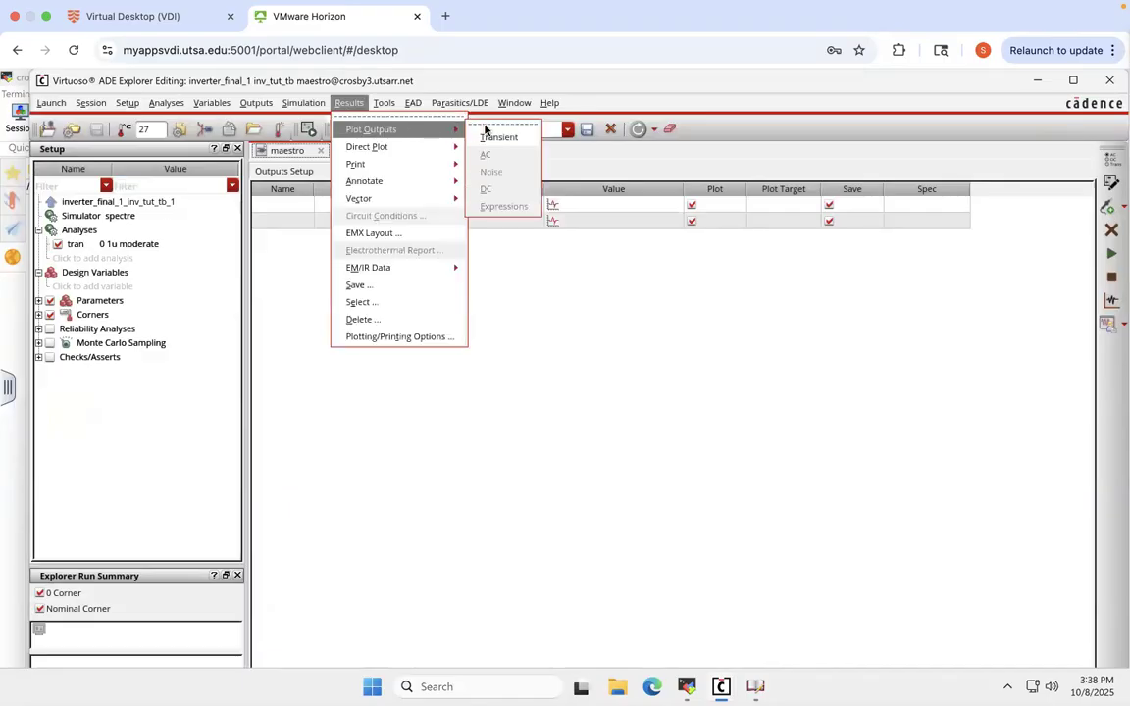
{"action": "left_click", "coordinate": [498, 138]}
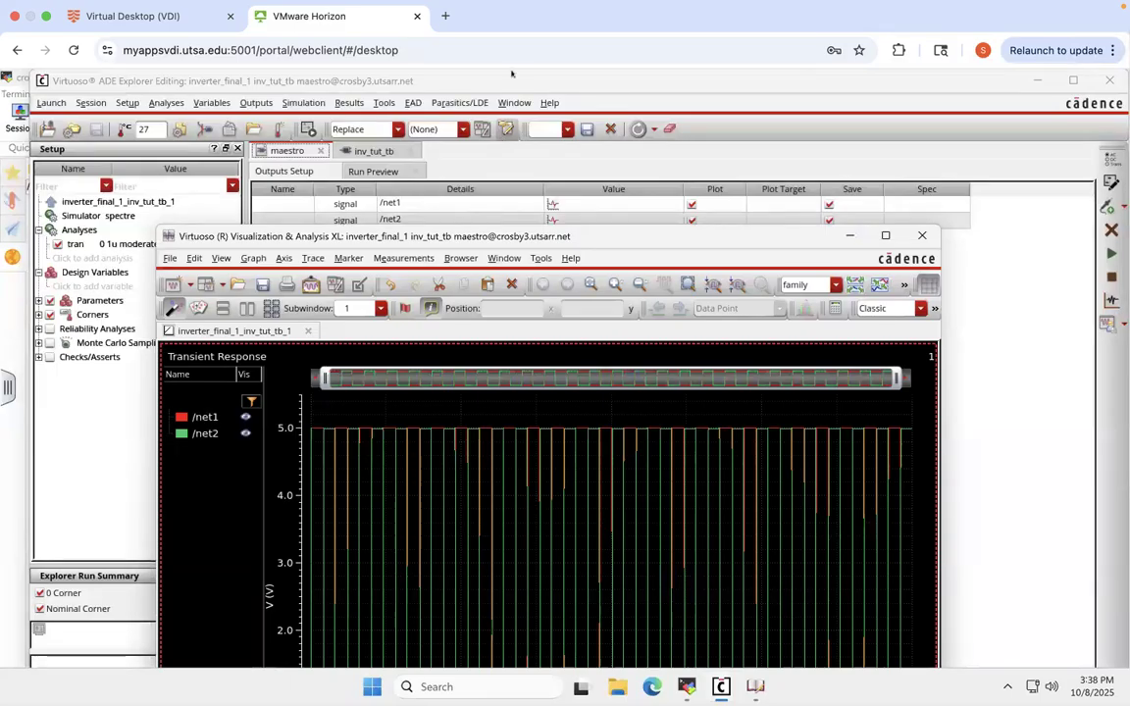
- Maximize the new waveform window and narrow the displayed time range to about the first 395 ns
{"action": "left_click", "coordinate": [884, 236]}
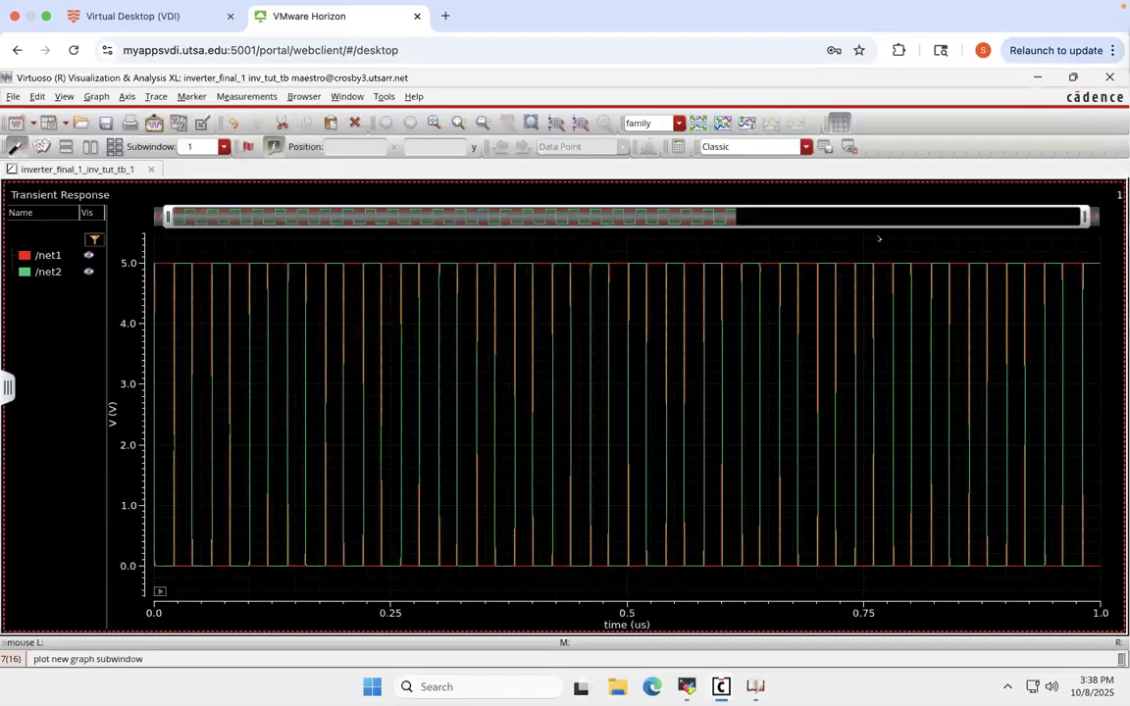
{"action": "left_click_drag", "start_coordinate": [1080, 216], "coordinate": [984, 215]}
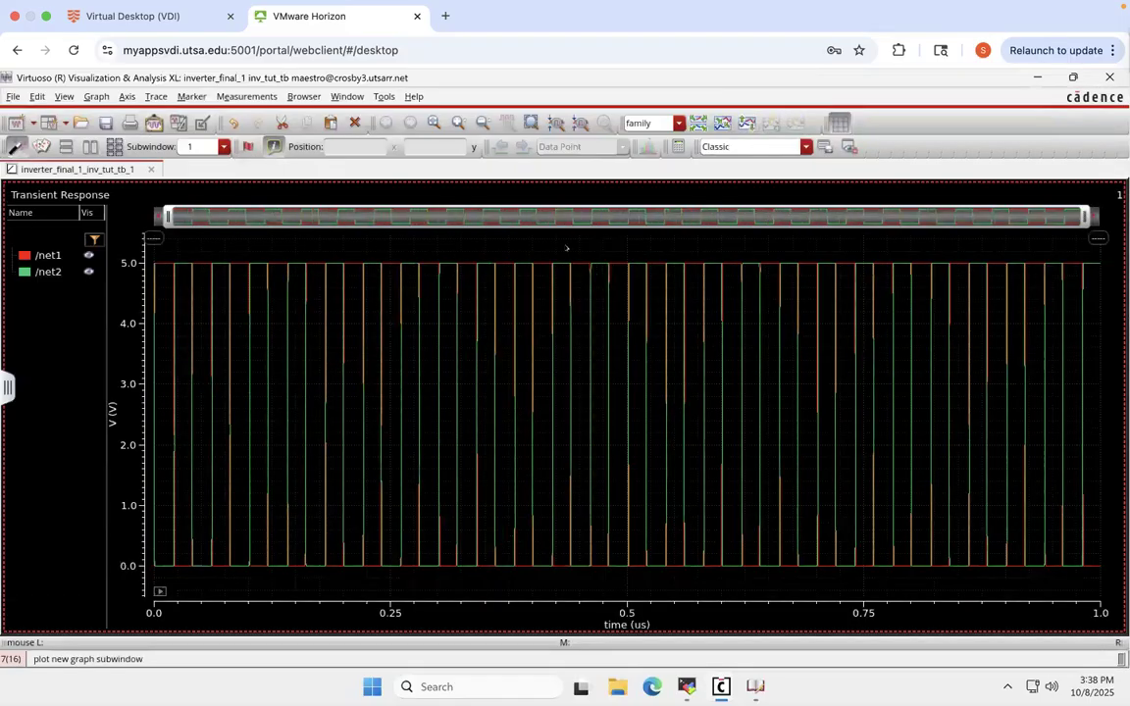
{"action": "left_click_drag", "start_coordinate": [532, 241], "coordinate": [533, 239]}
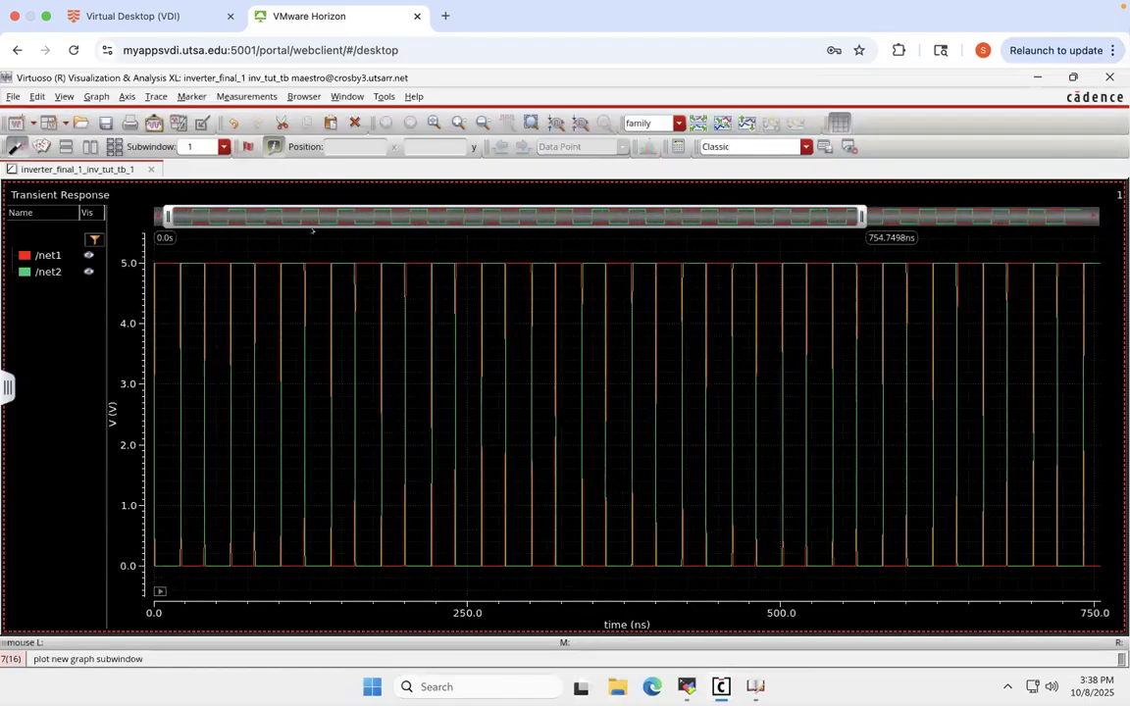
- Minimize the waveform, ADE Explorer and MobaXterm windows
{"action": "left_click", "coordinate": [1039, 79]}
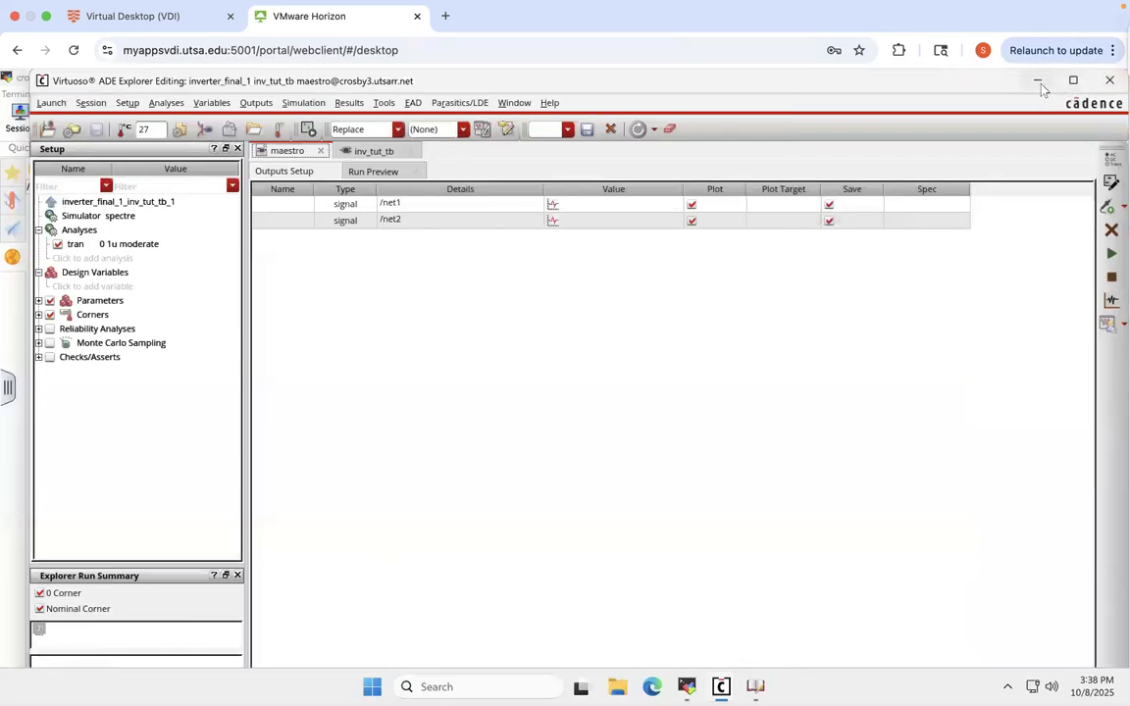
{"action": "left_click", "coordinate": [1042, 86]}
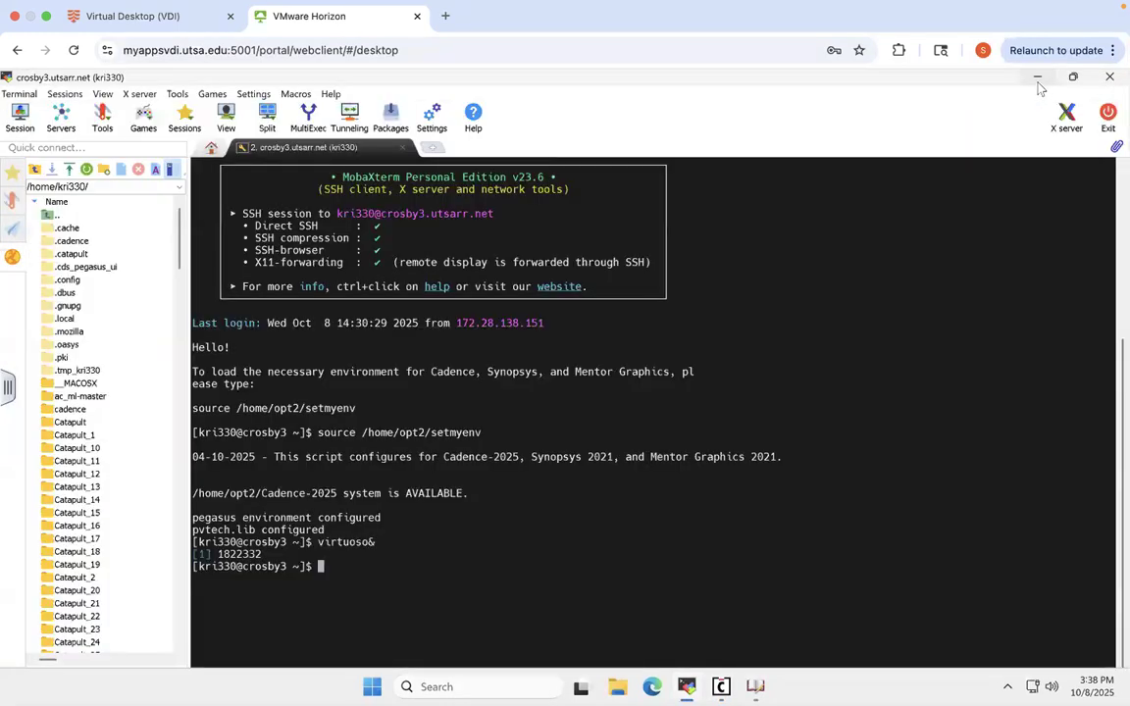
{"action": "left_click", "coordinate": [1039, 79]}
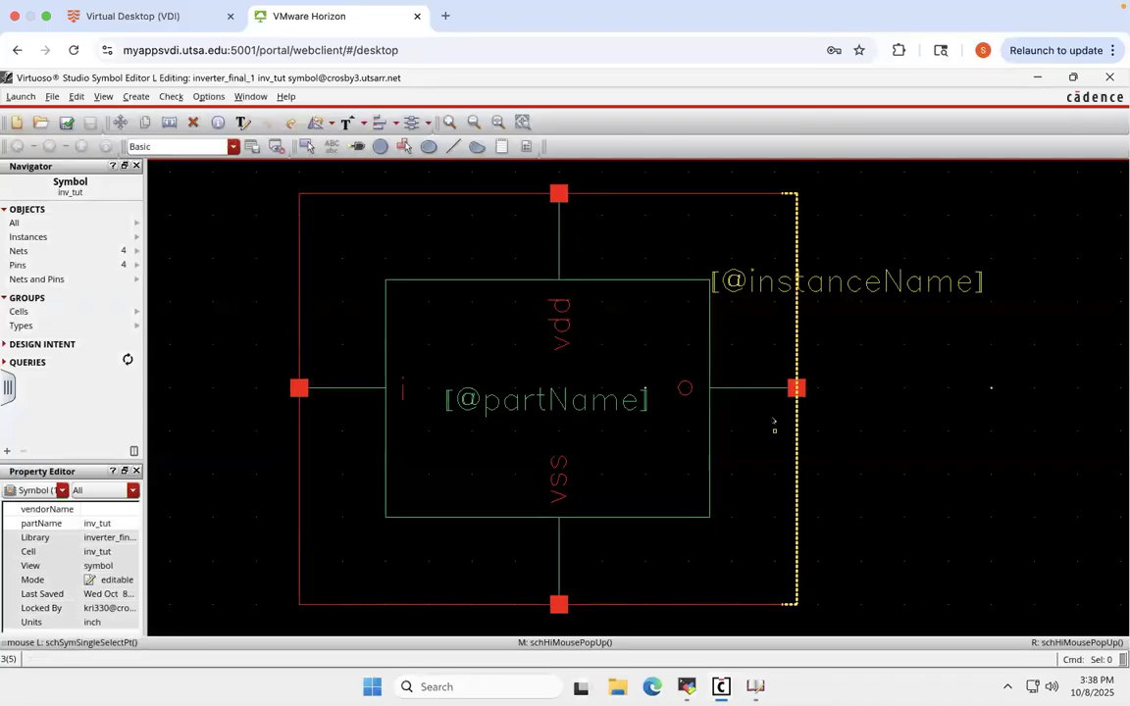
- Bring up the inv_tut schematic for review, and return to its symbol window
{"action": "left_click", "coordinate": [755, 688]}
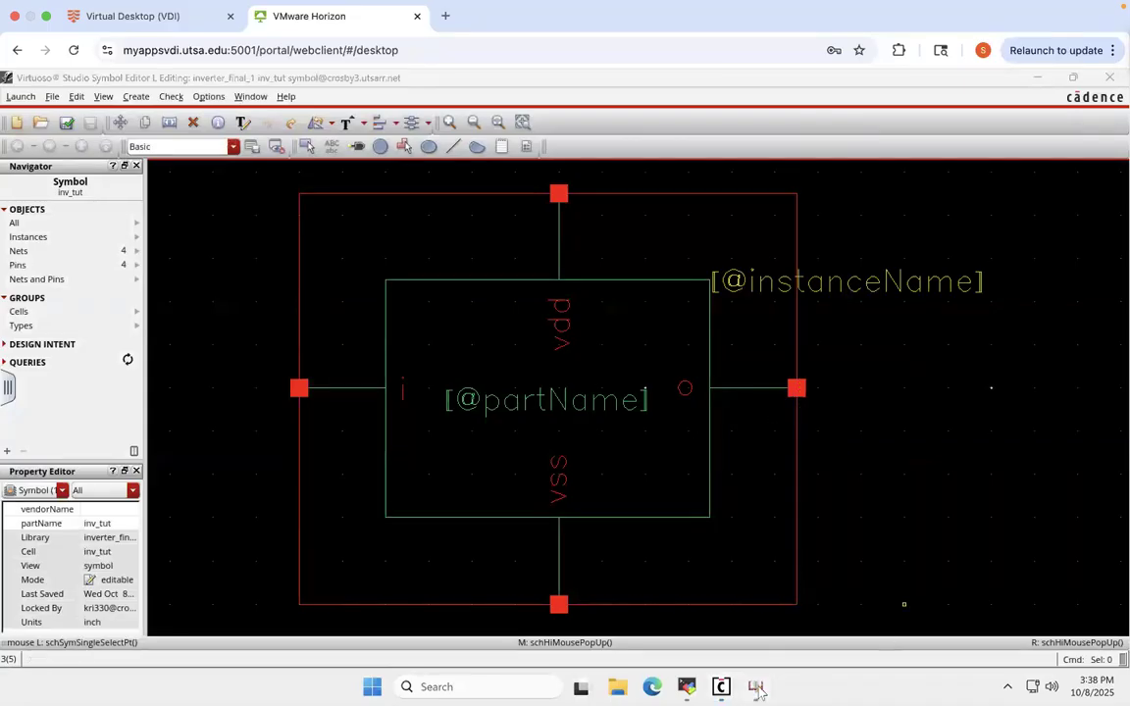
{"action": "left_click", "coordinate": [756, 688]}
{"action": "left_click", "coordinate": [722, 688]}
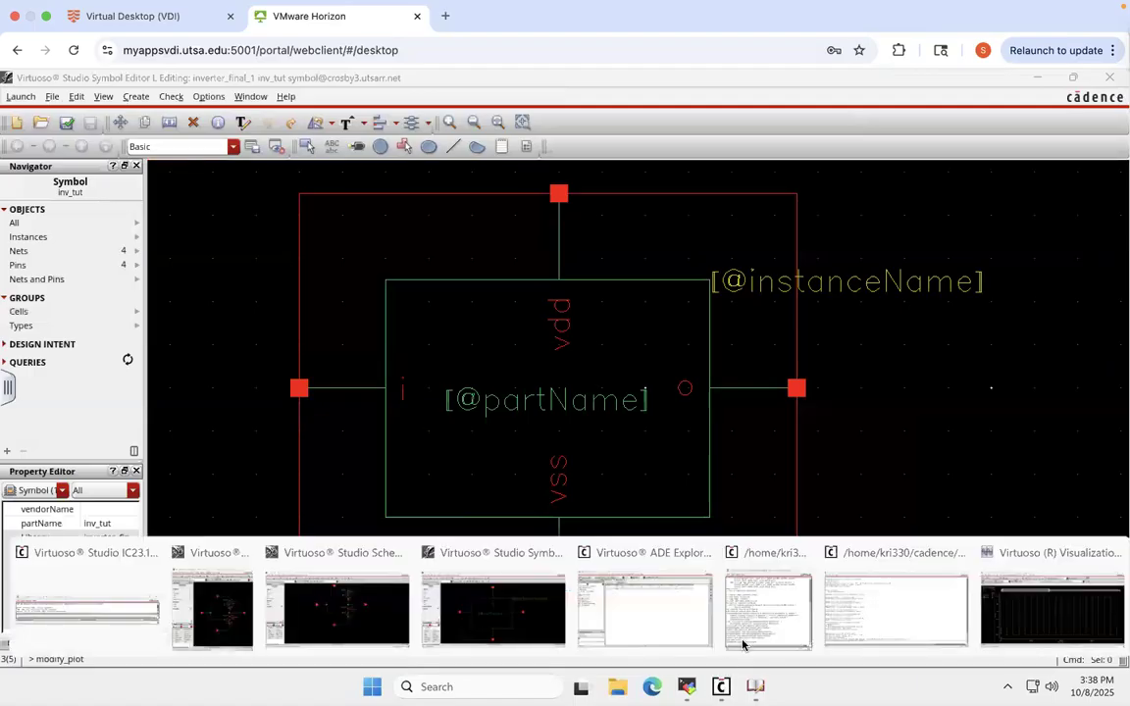
{"action": "left_click", "coordinate": [228, 612]}
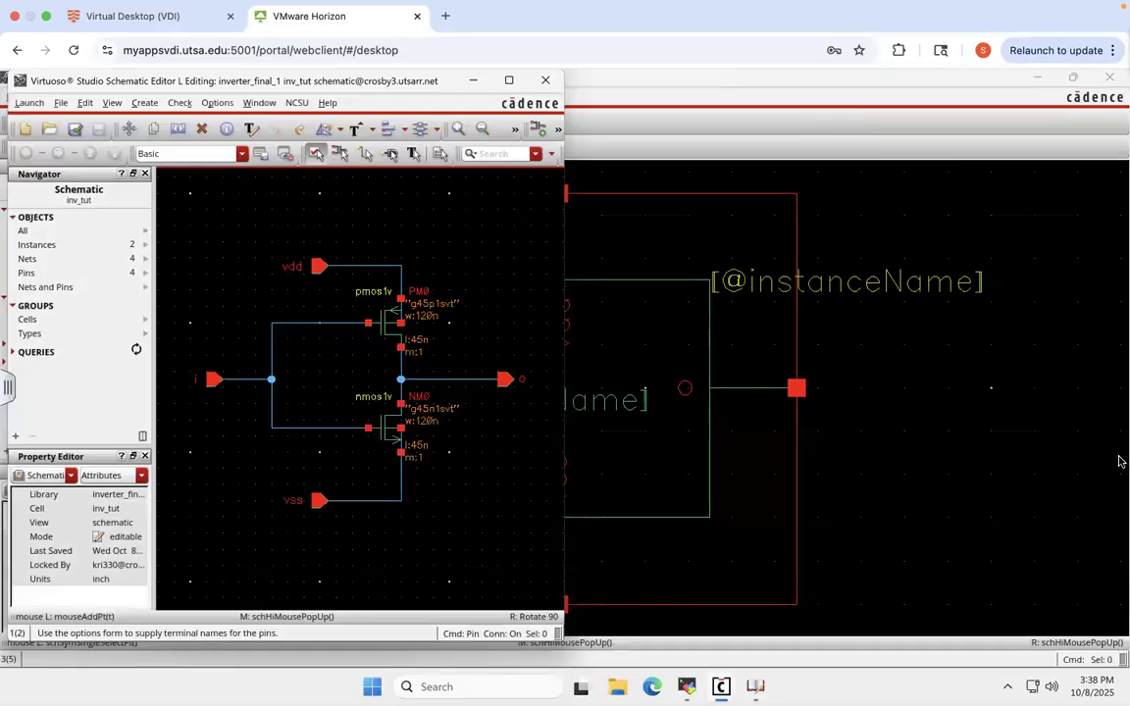
{"action": "left_click", "coordinate": [1040, 461]}
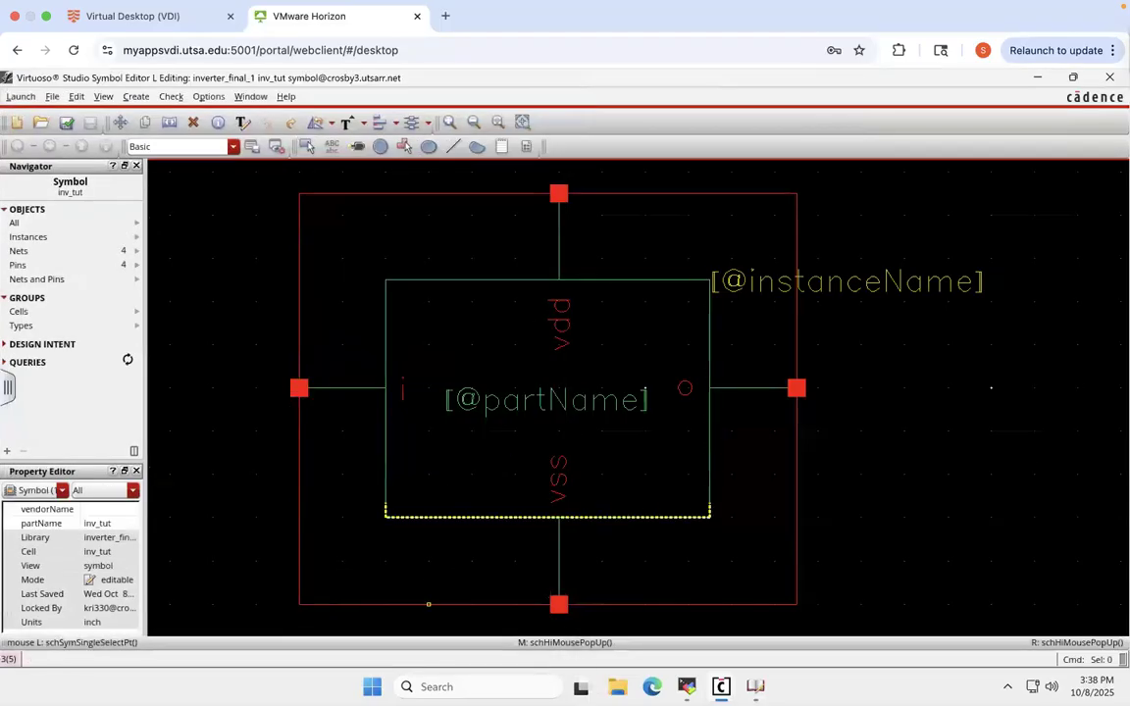
- Return to the Library Manager and open the schematic view of inv_tut_tb
{"action": "left_click", "coordinate": [722, 688]}
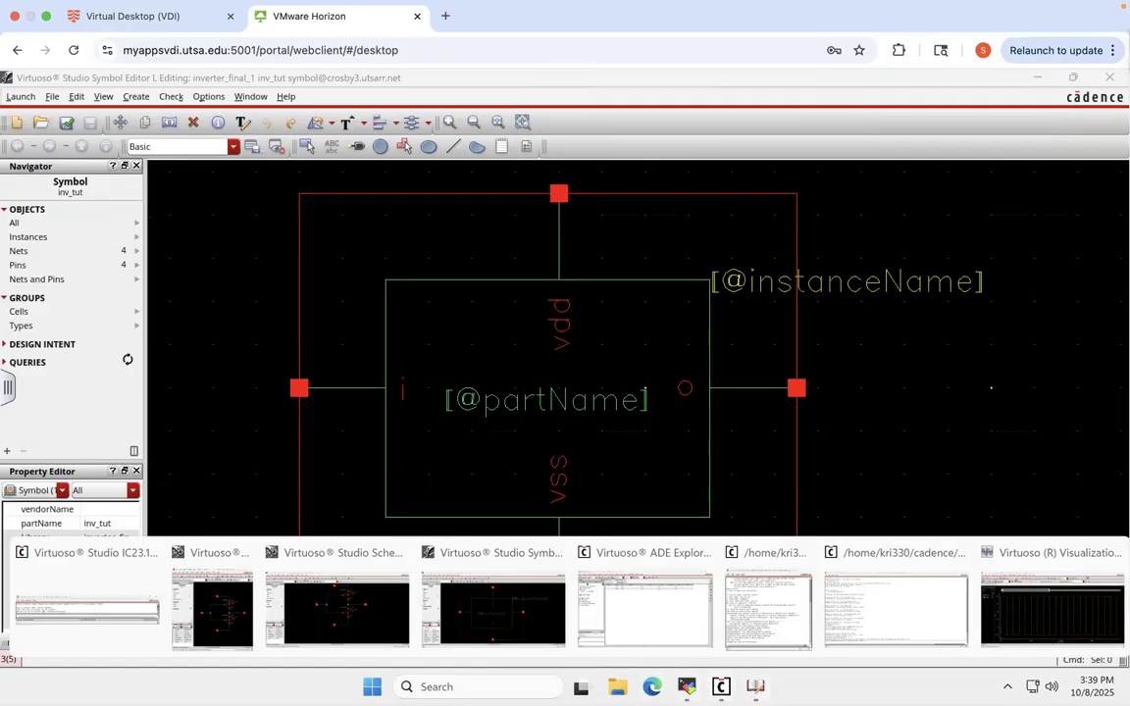
{"action": "left_click", "coordinate": [86, 608]}
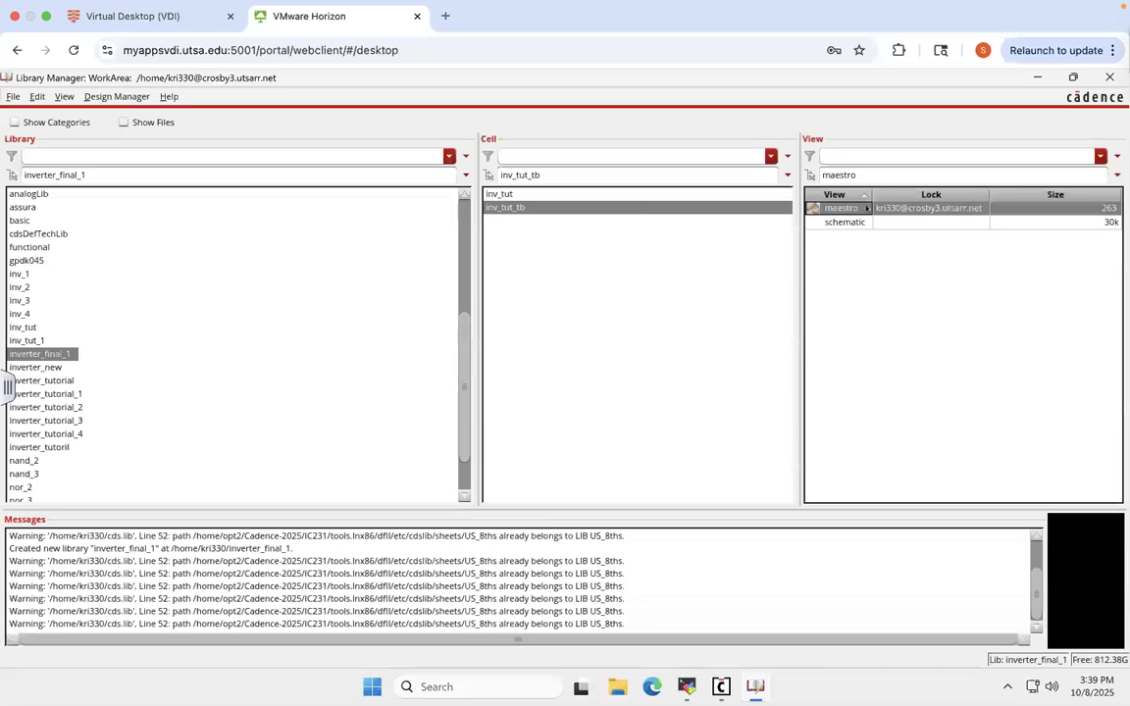
{"action": "left_click", "coordinate": [853, 222]}
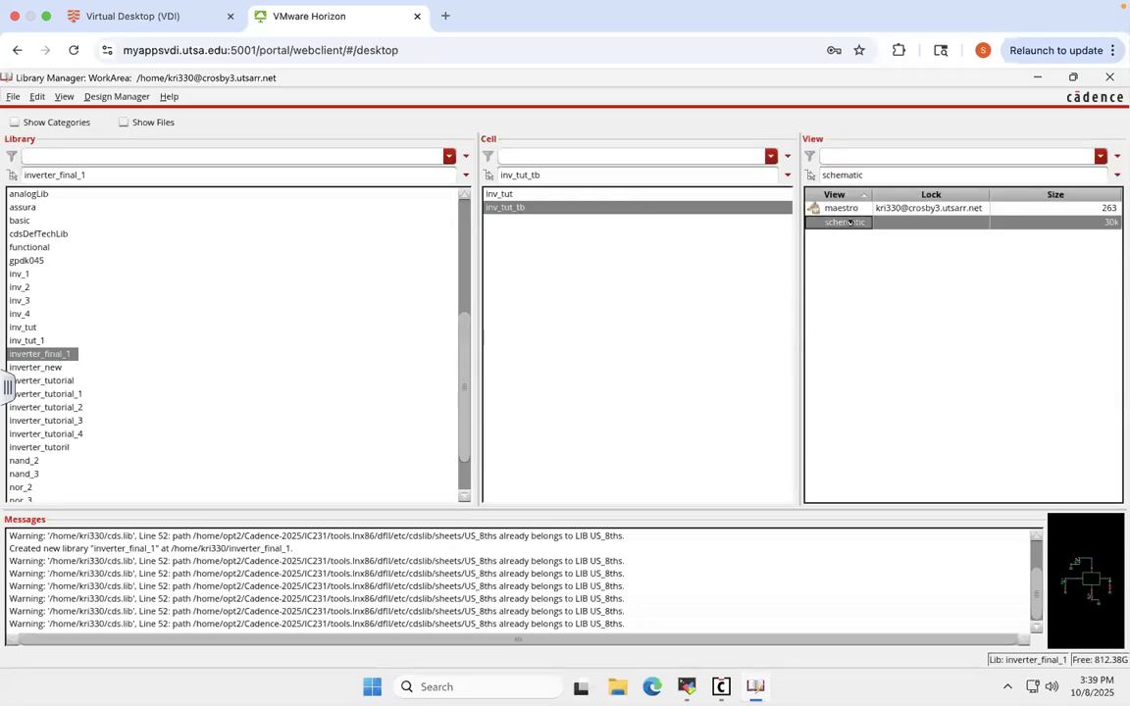
{"action": "double_click", "coordinate": [851, 223]}
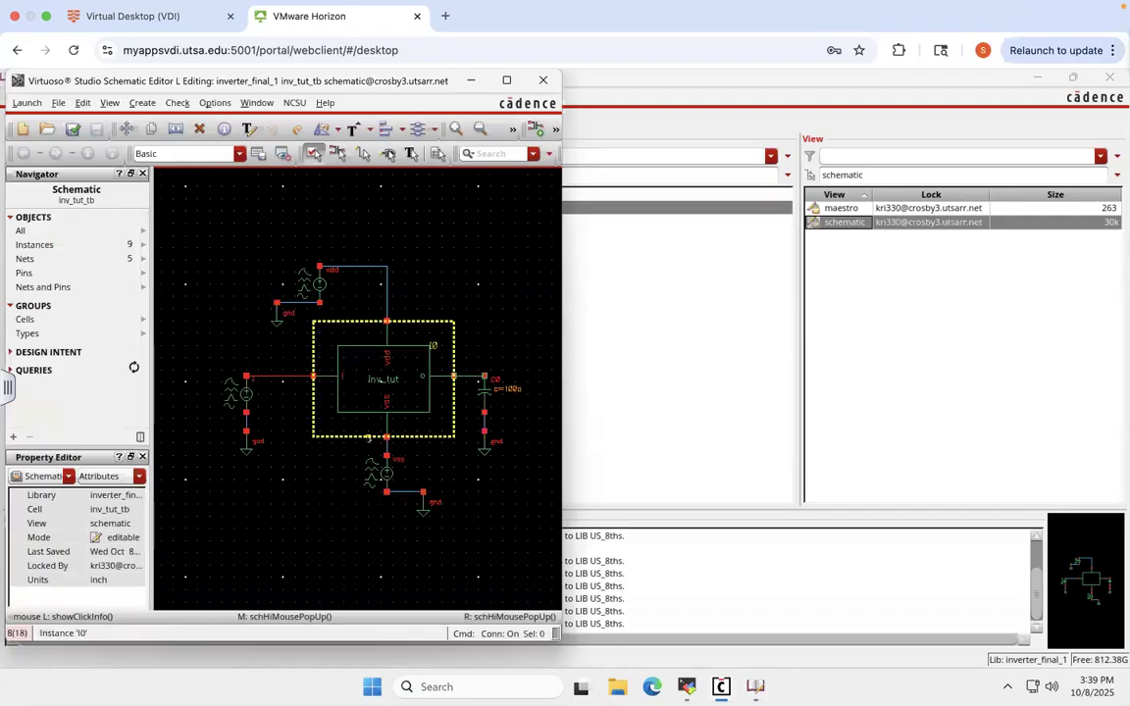
- Open the maestro view of inv_tut_tb, and bring up its ADE Explorer and waveform windows for review
{"action": "left_click", "coordinate": [841, 209]}
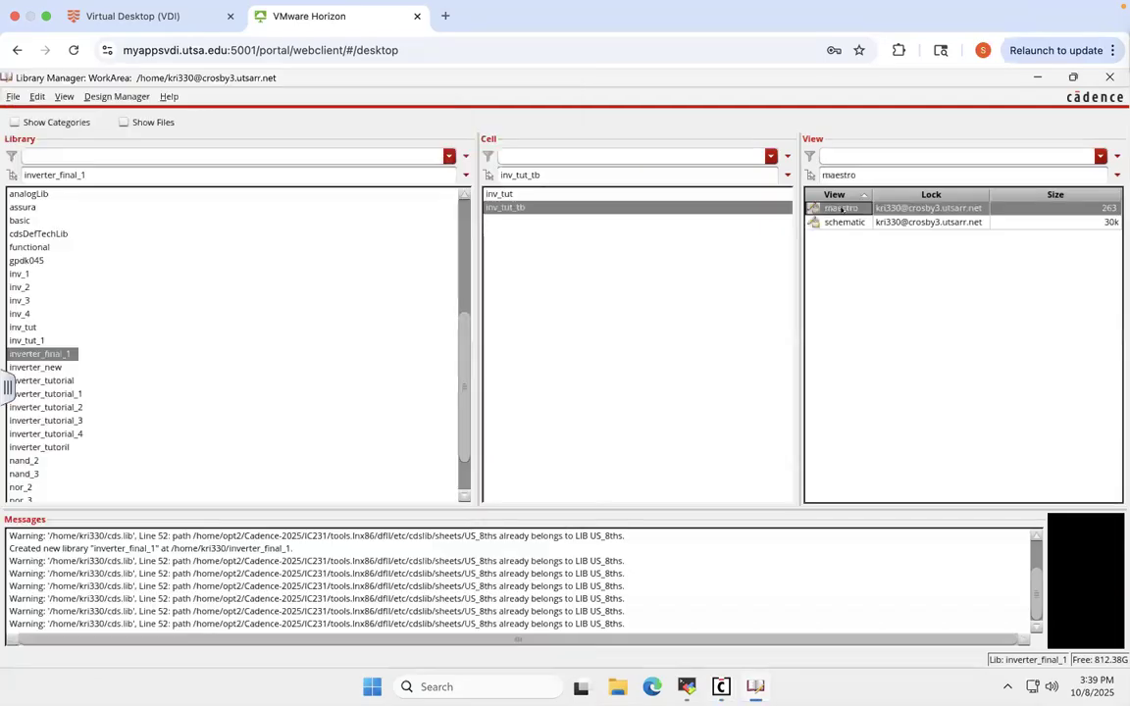
{"action": "double_click", "coordinate": [841, 209]}
{"action": "left_click", "coordinate": [762, 682]}
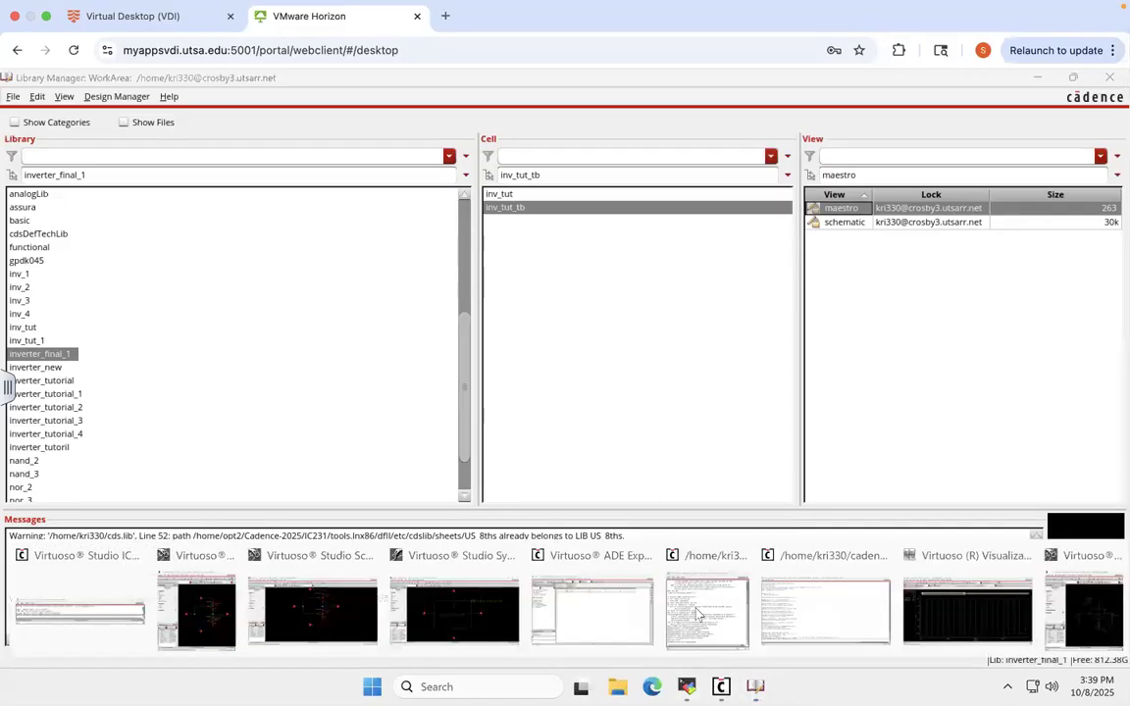
{"action": "left_click", "coordinate": [605, 584]}
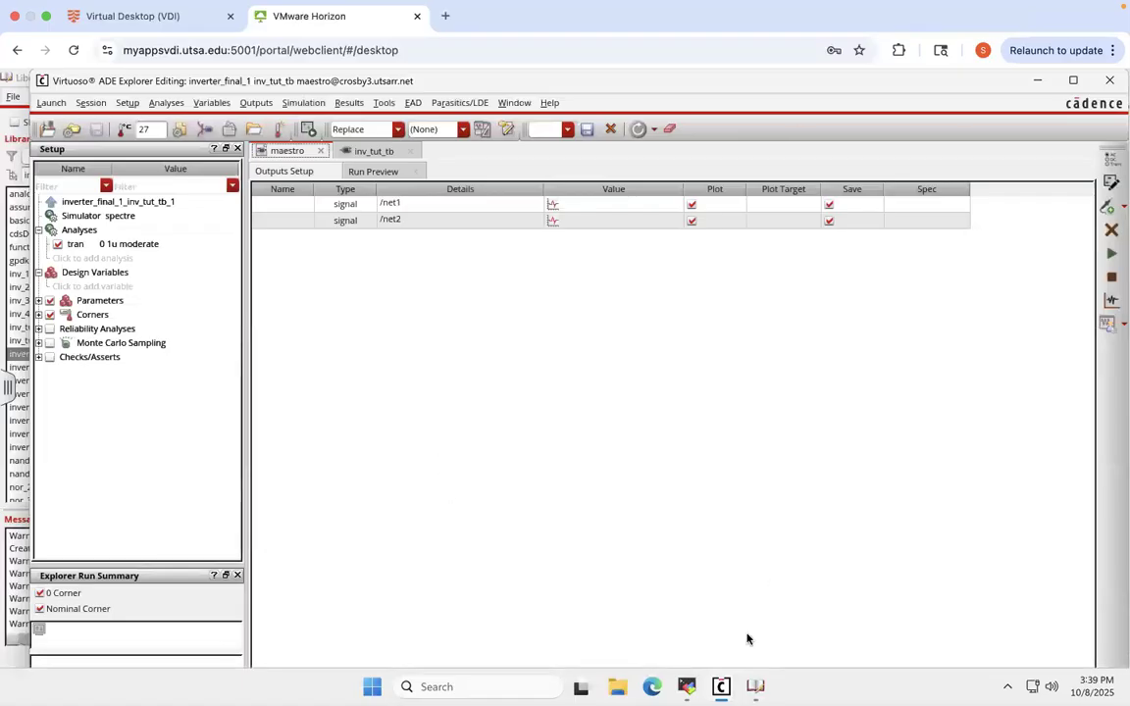
{"action": "mouse_move", "coordinate": [721, 687]}
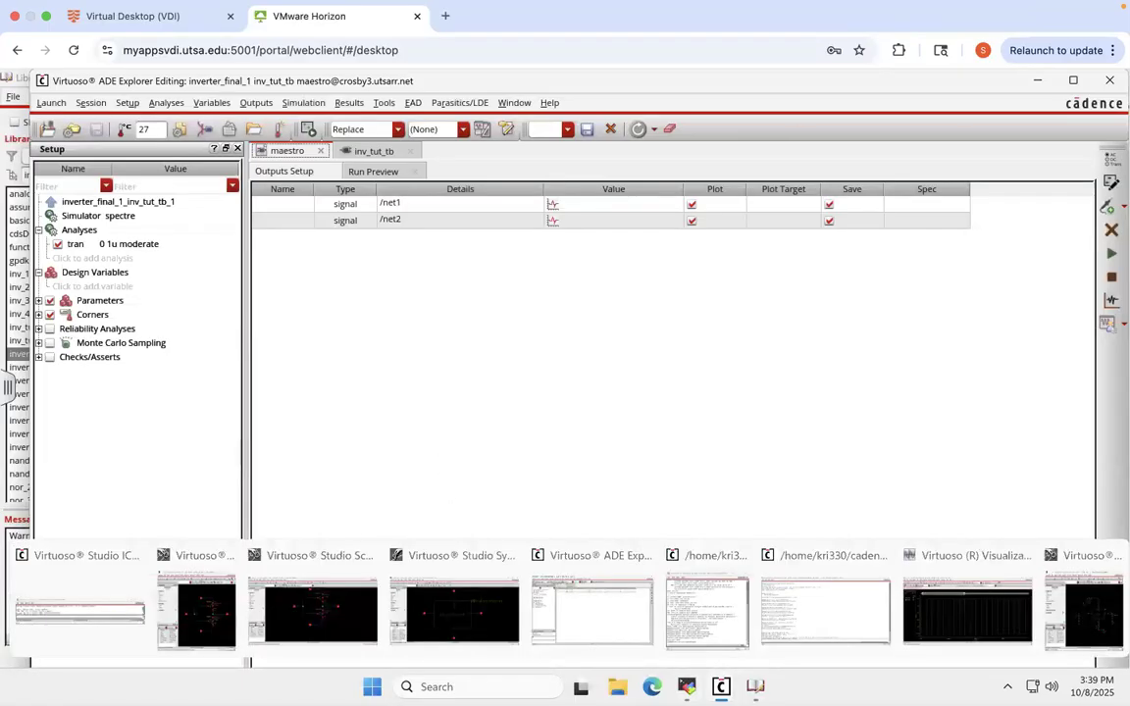
{"action": "left_click", "coordinate": [997, 594]}
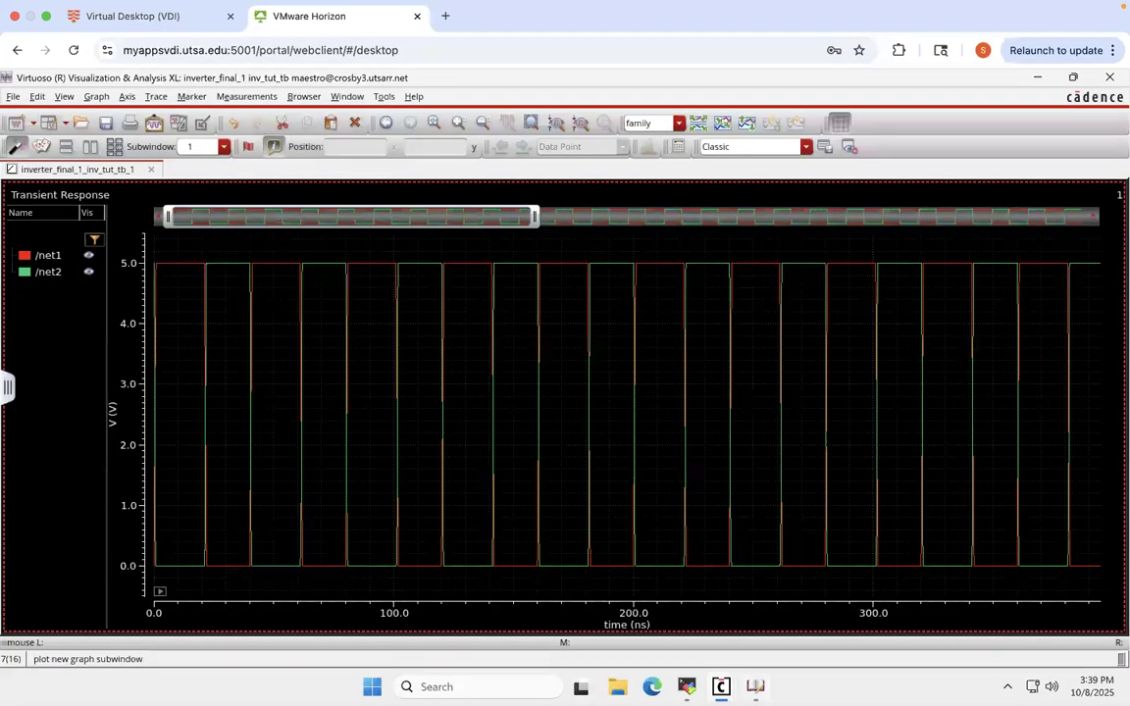
- Bring up the simulation netlist window over the Library Manager and close it
{"action": "left_click", "coordinate": [758, 688]}
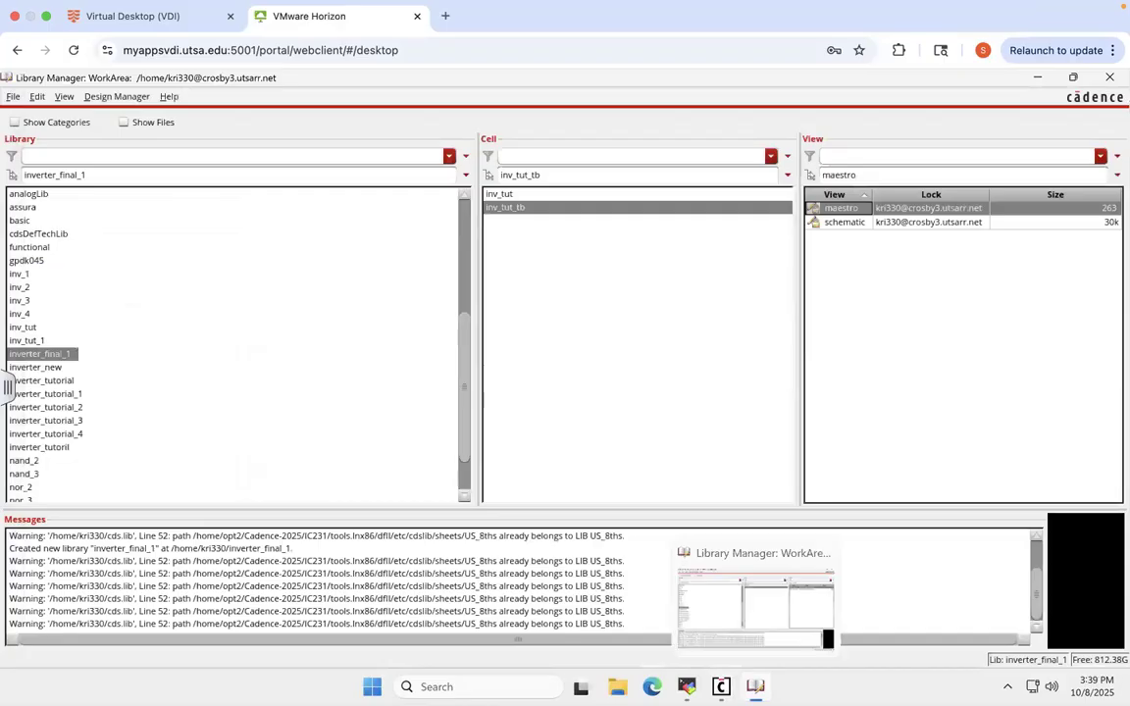
{"action": "mouse_move", "coordinate": [721, 688]}
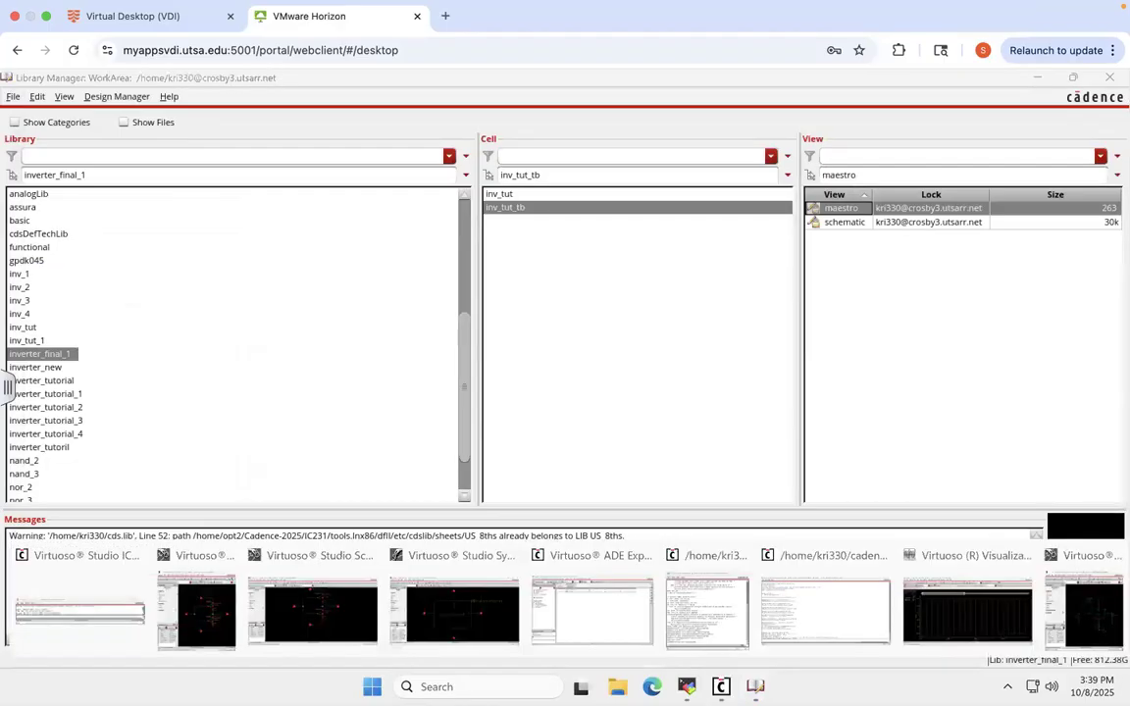
{"action": "left_click", "coordinate": [701, 575]}
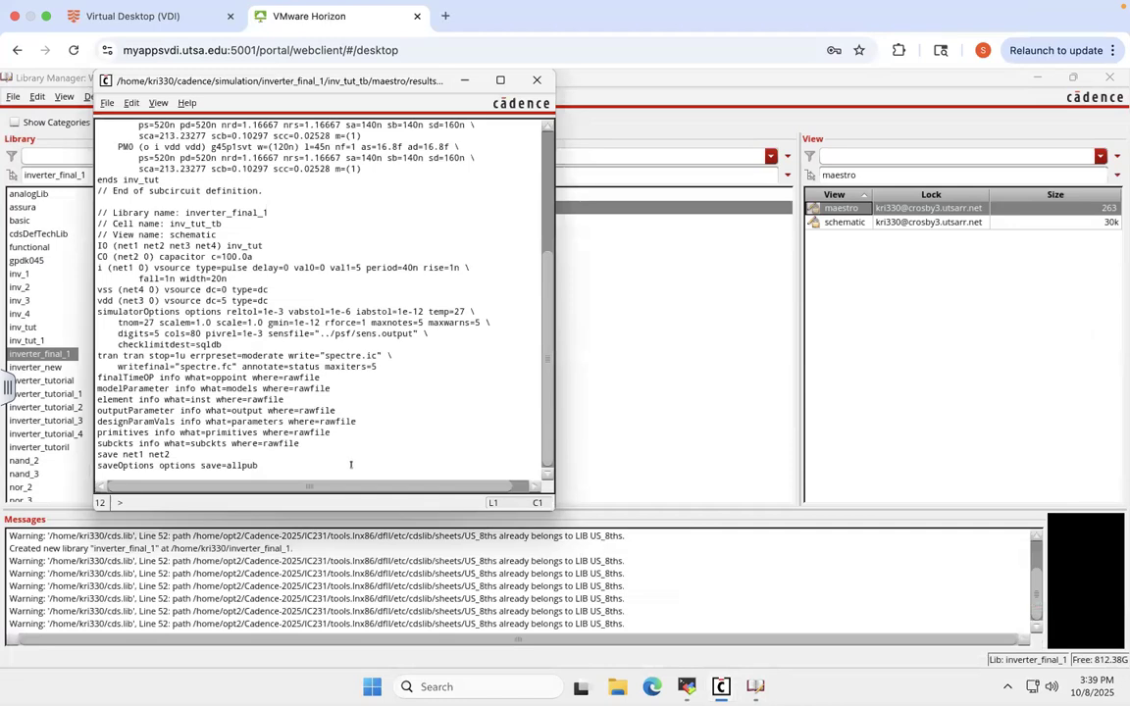
{"action": "left_click", "coordinate": [538, 81]}
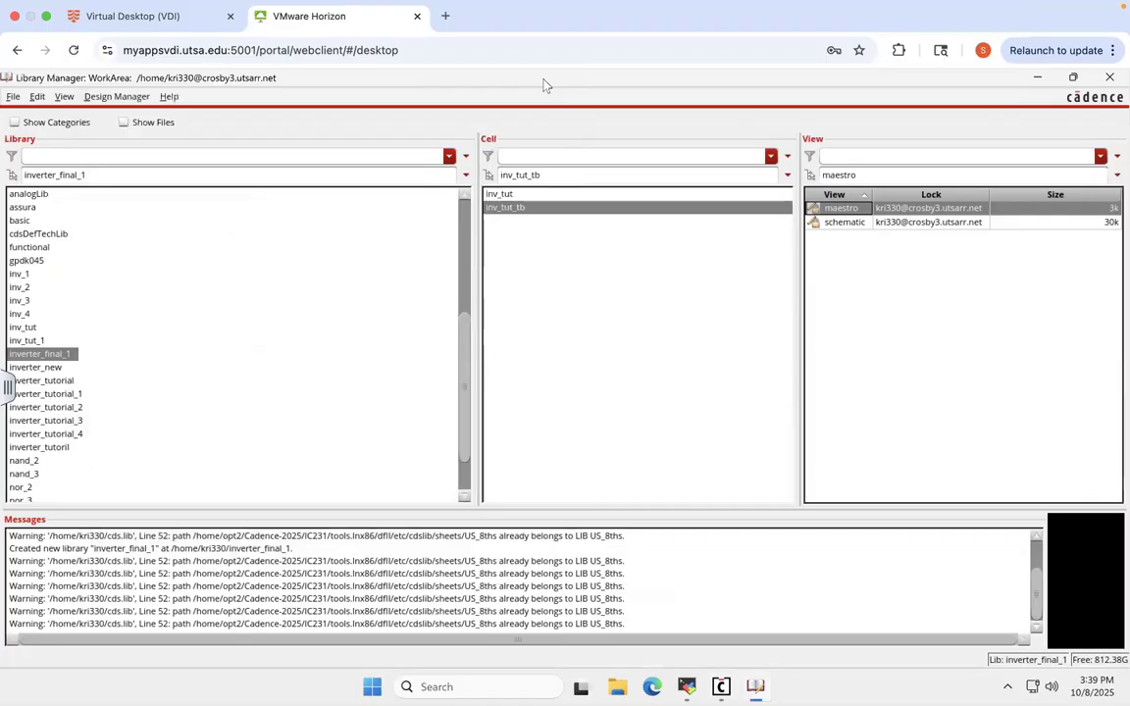